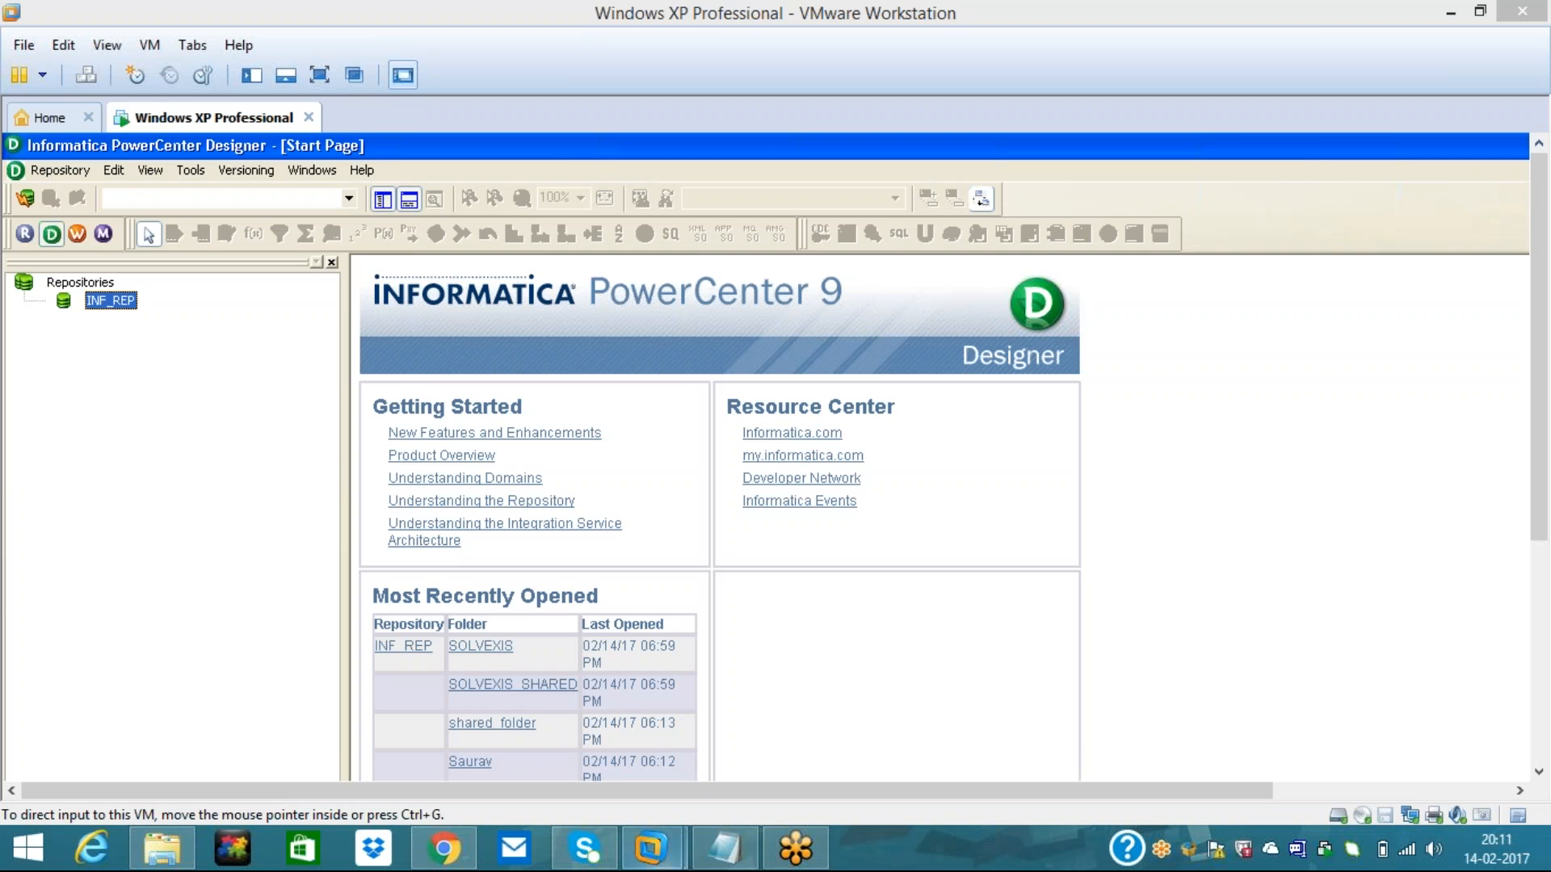
- Bring the blank Notepad file New Text Document (2).txt in front of the Designer
{"action": "left_click", "coordinate": [724, 848]}
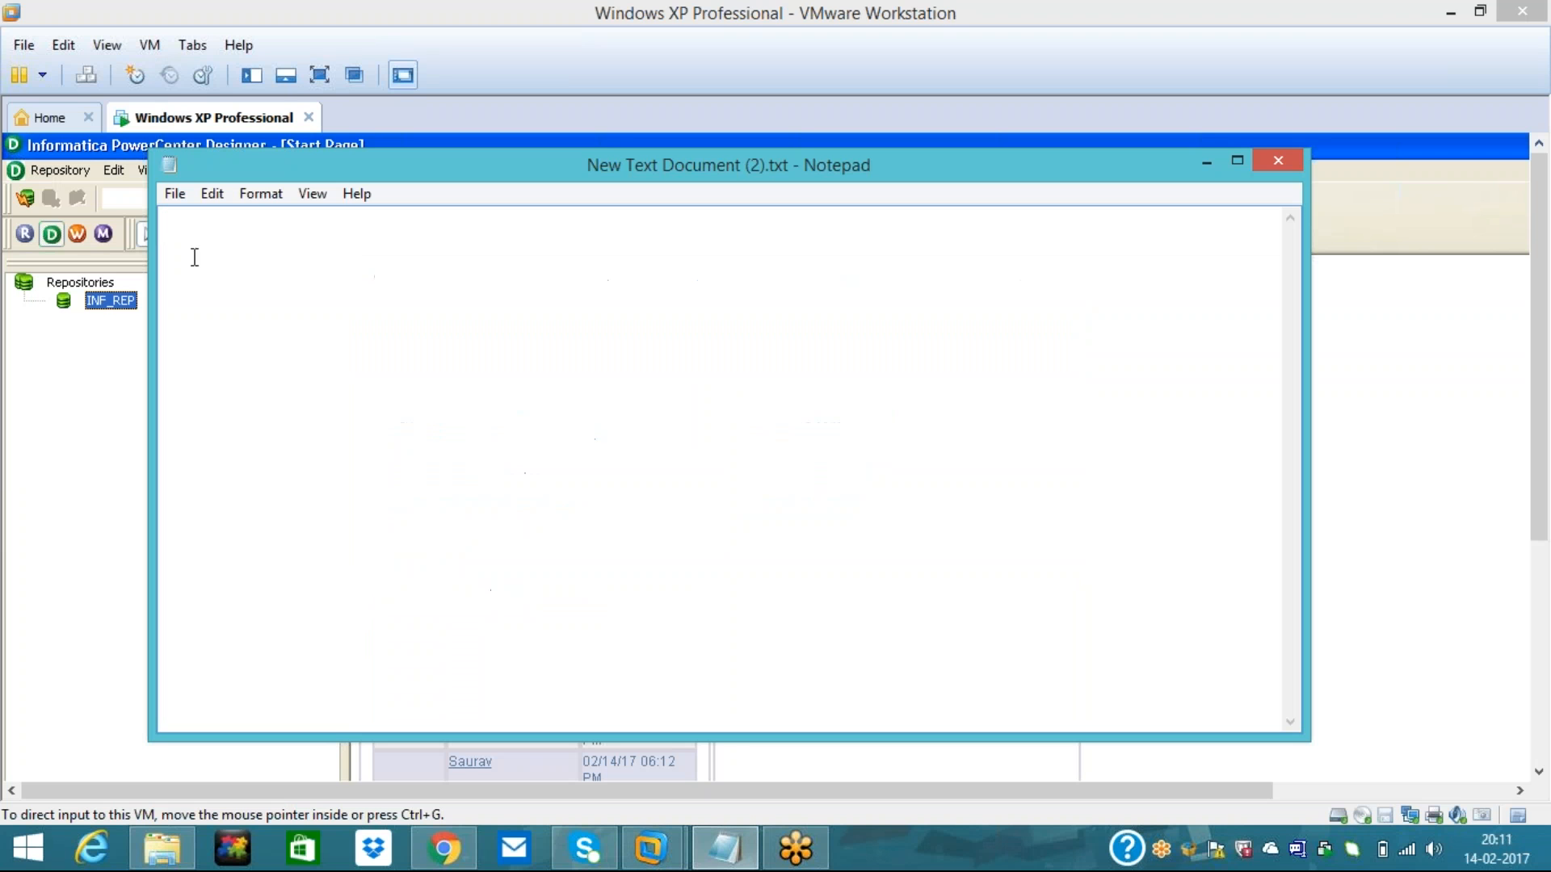
- Write the 'Mapping :-' heading with point 1 (consolidate relational source tables) and point 2 (summarized target table)
{"action": "type", "text": "Mapping :-"}
{"action": "key", "text": "Return"}
{"action": "key", "text": "Return"}
{"action": "type", "text": "1. Collect"}
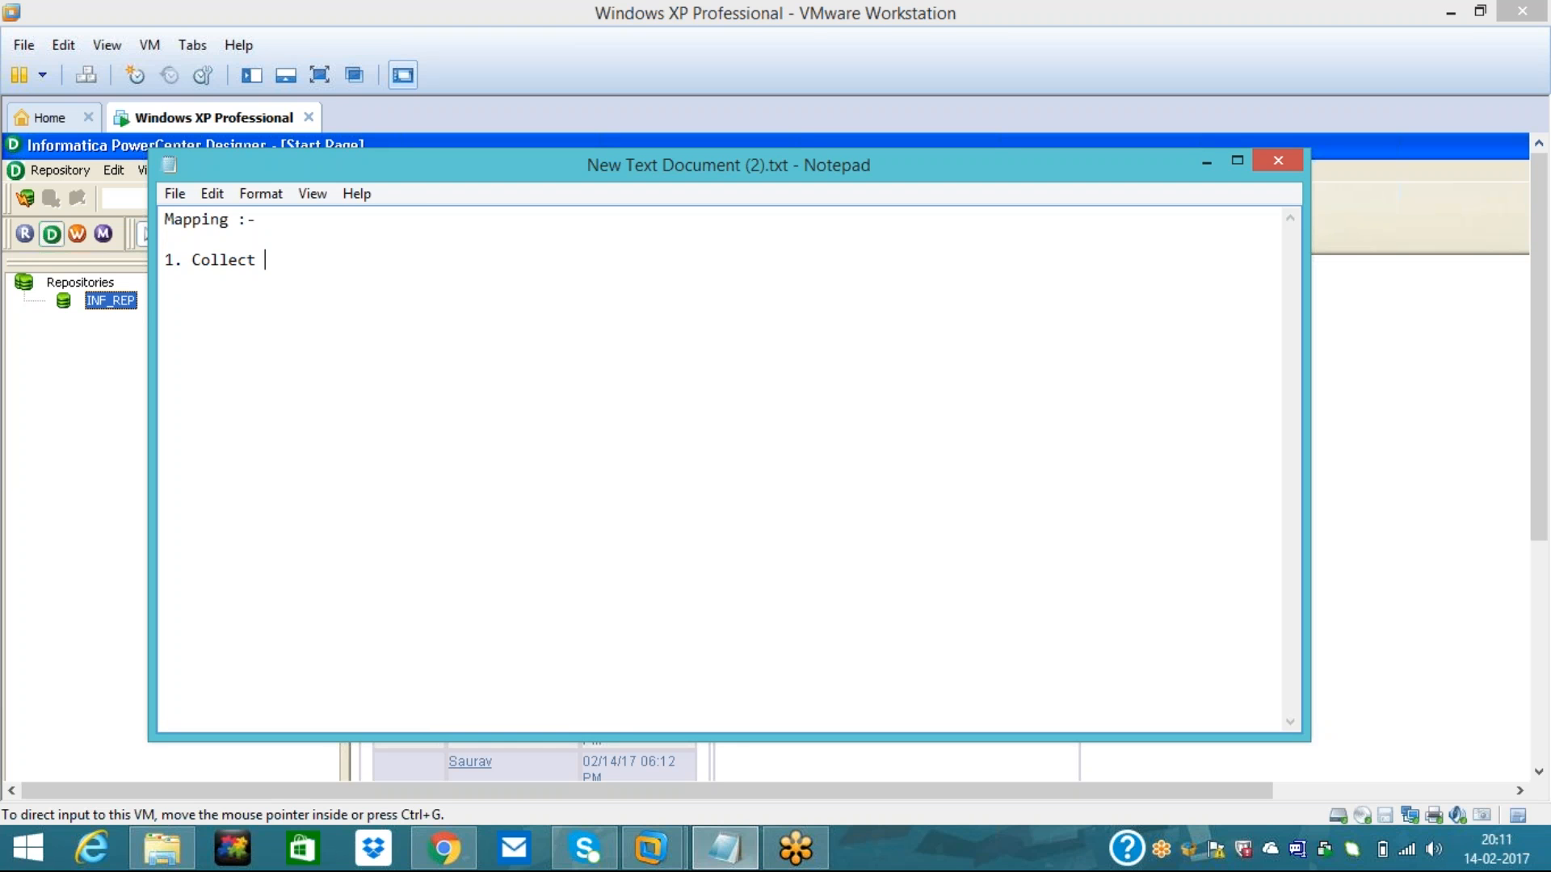
{"action": "type", "text": "and consolidate the "}
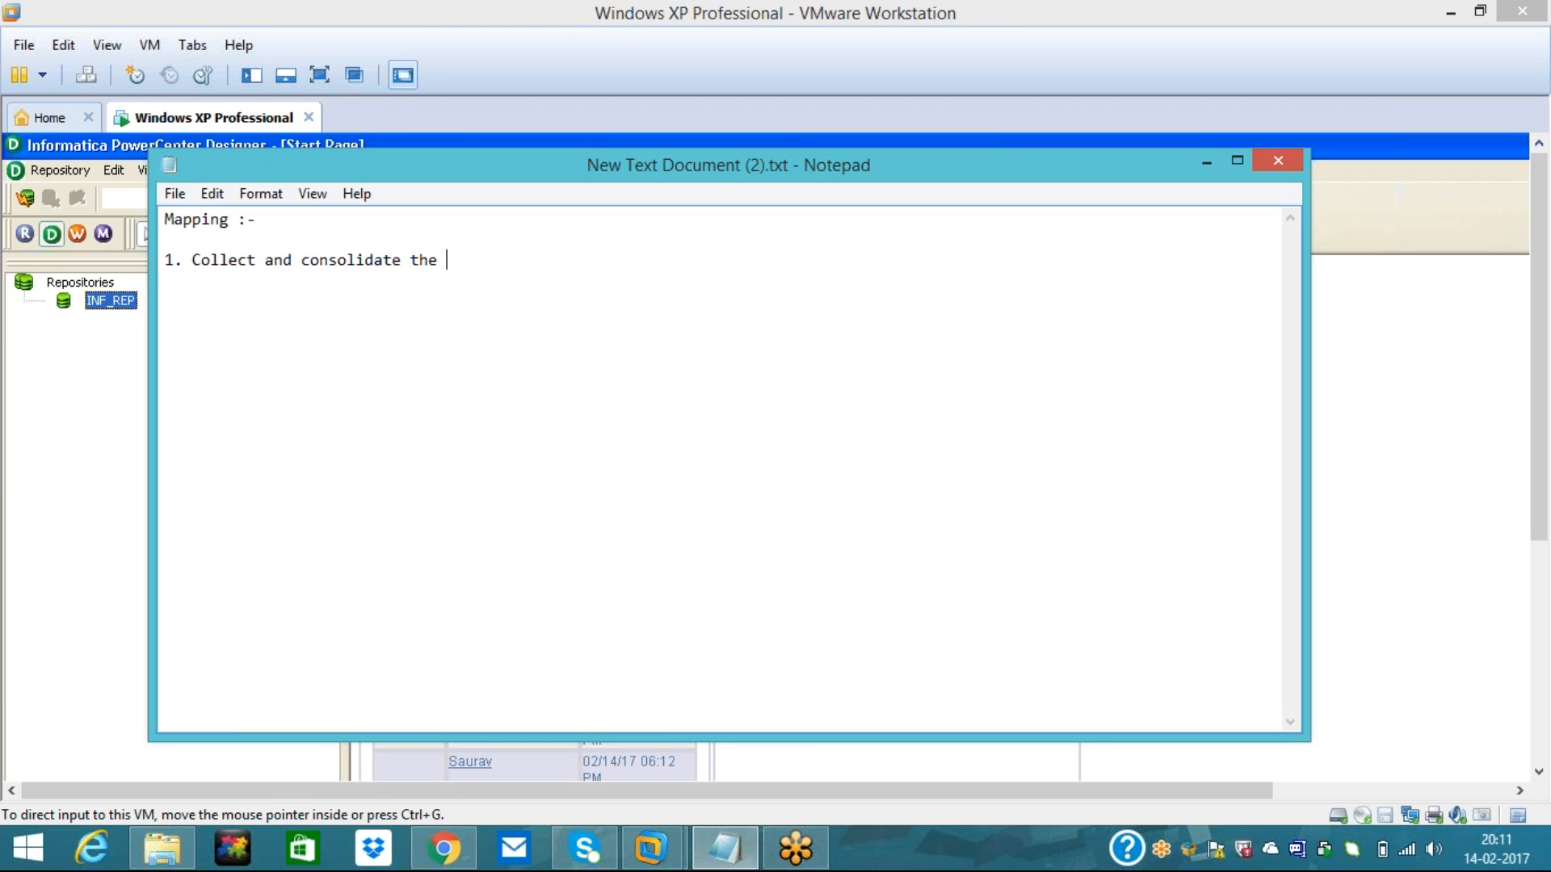
{"action": "type", "text": "data from Relational tables"}
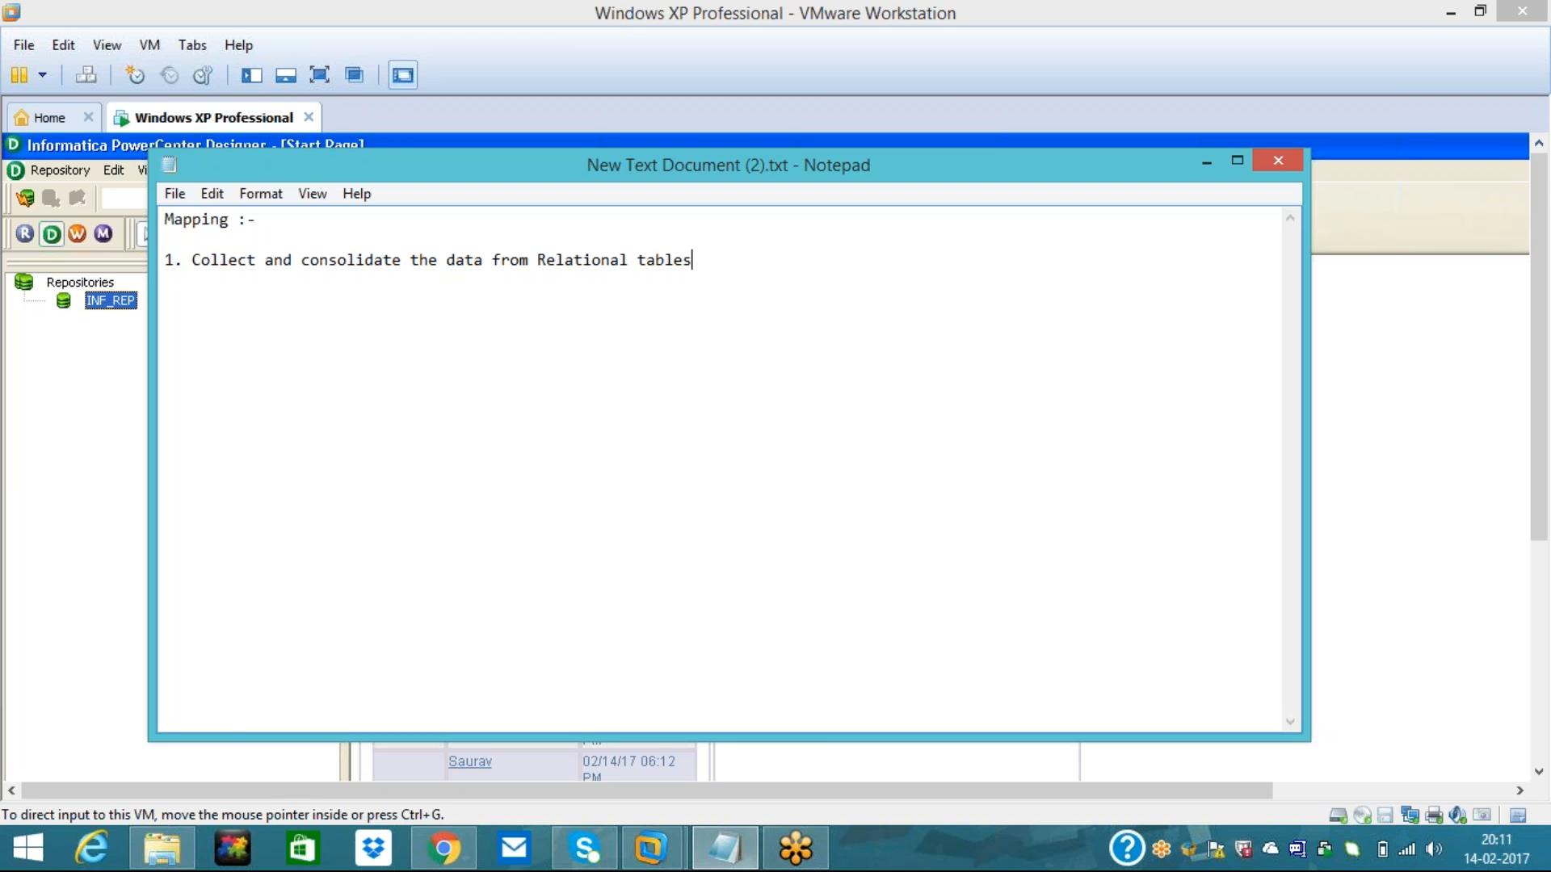
{"action": "type", "text": ".(Multiple Source "}
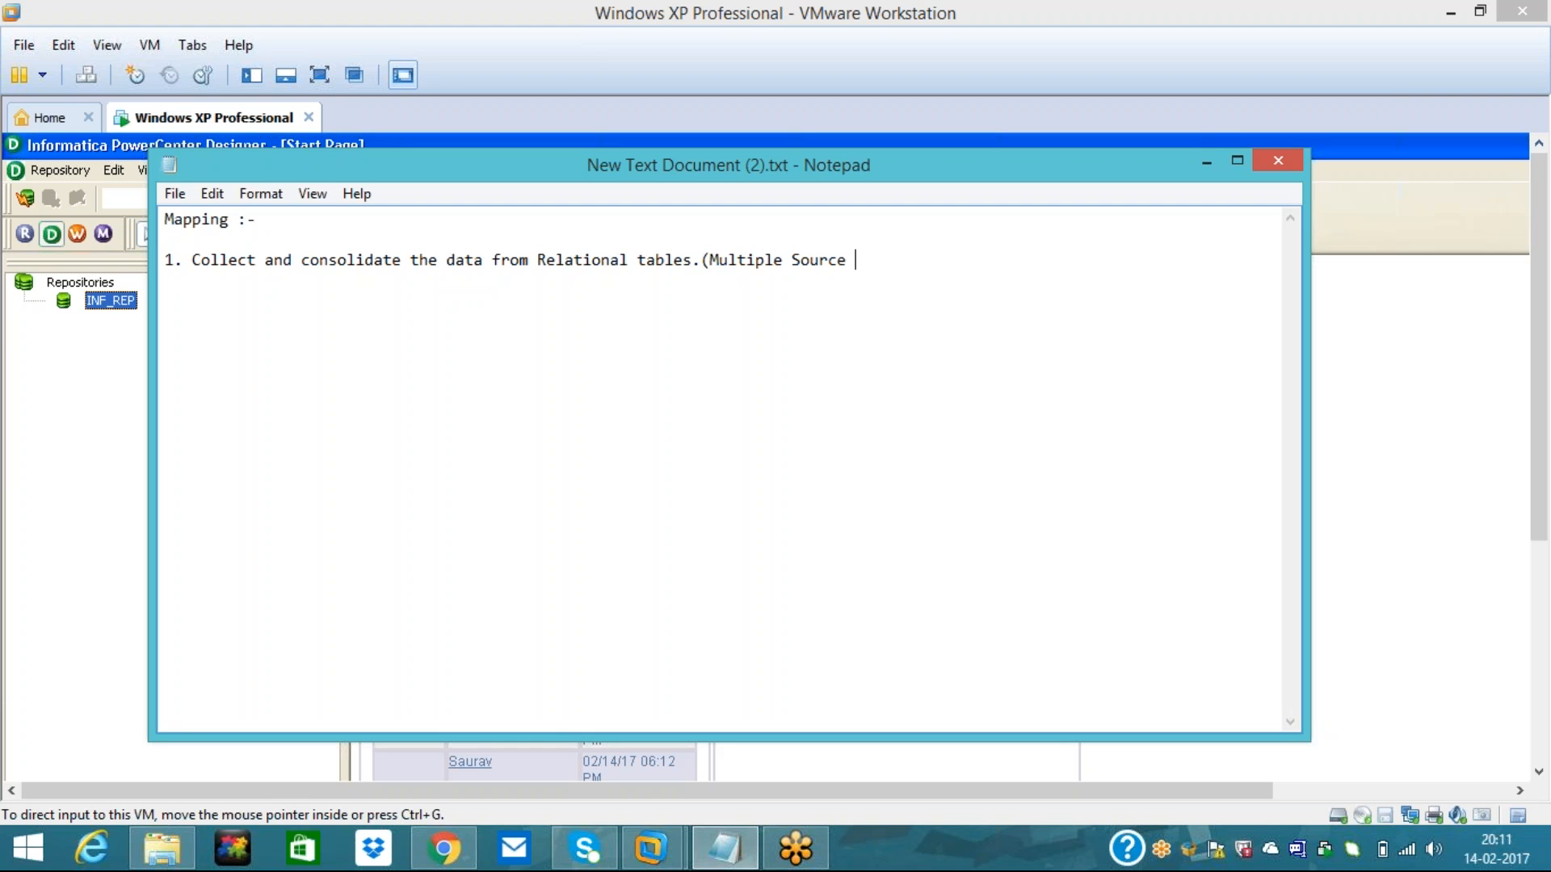
{"action": "type", "text": "tables)"}
{"action": "key", "text": "Return"}
{"action": "type", "text": "2.Summarized Target table."}
- Add point 3, sales summary by item, state, month and year, and start a 'Source tables :-' heading
{"action": "key", "text": "Return"}
{"action": "type", "text": "3."}
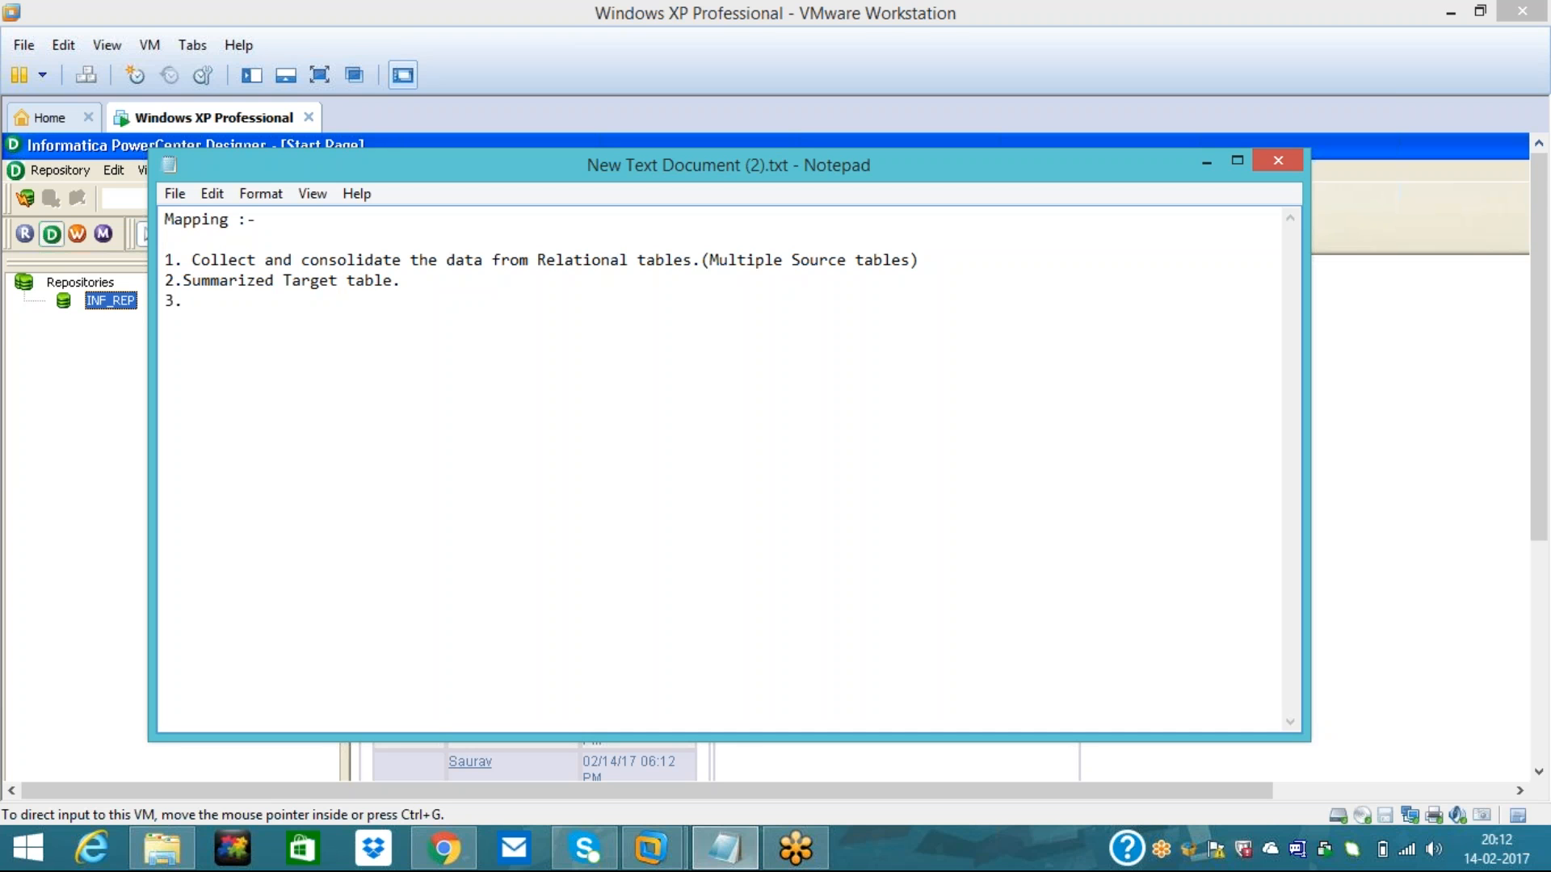
{"action": "type", "text": "Summary of sales by idem desp, state,month and year."}
{"action": "key", "text": "Return"}
{"action": "key", "text": "Return"}
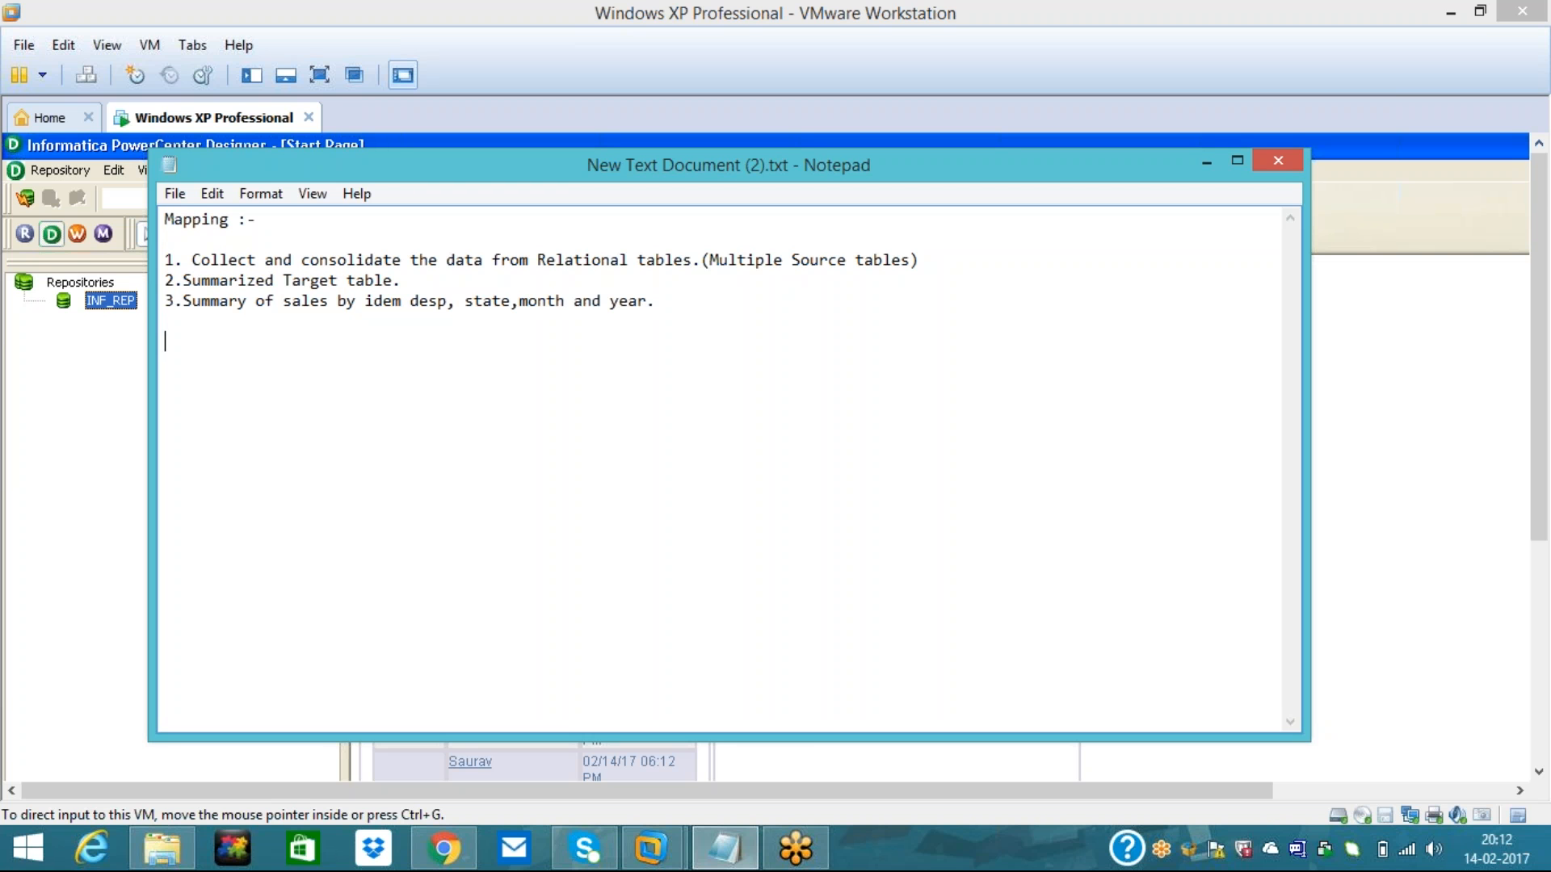
{"action": "type", "text": "Source tables :-"}
- List the source tables as 1. Order, 2. order_item, 3.Item and 4.Sales
{"action": "key", "text": "Return"}
{"action": "type", "text": "1. "}
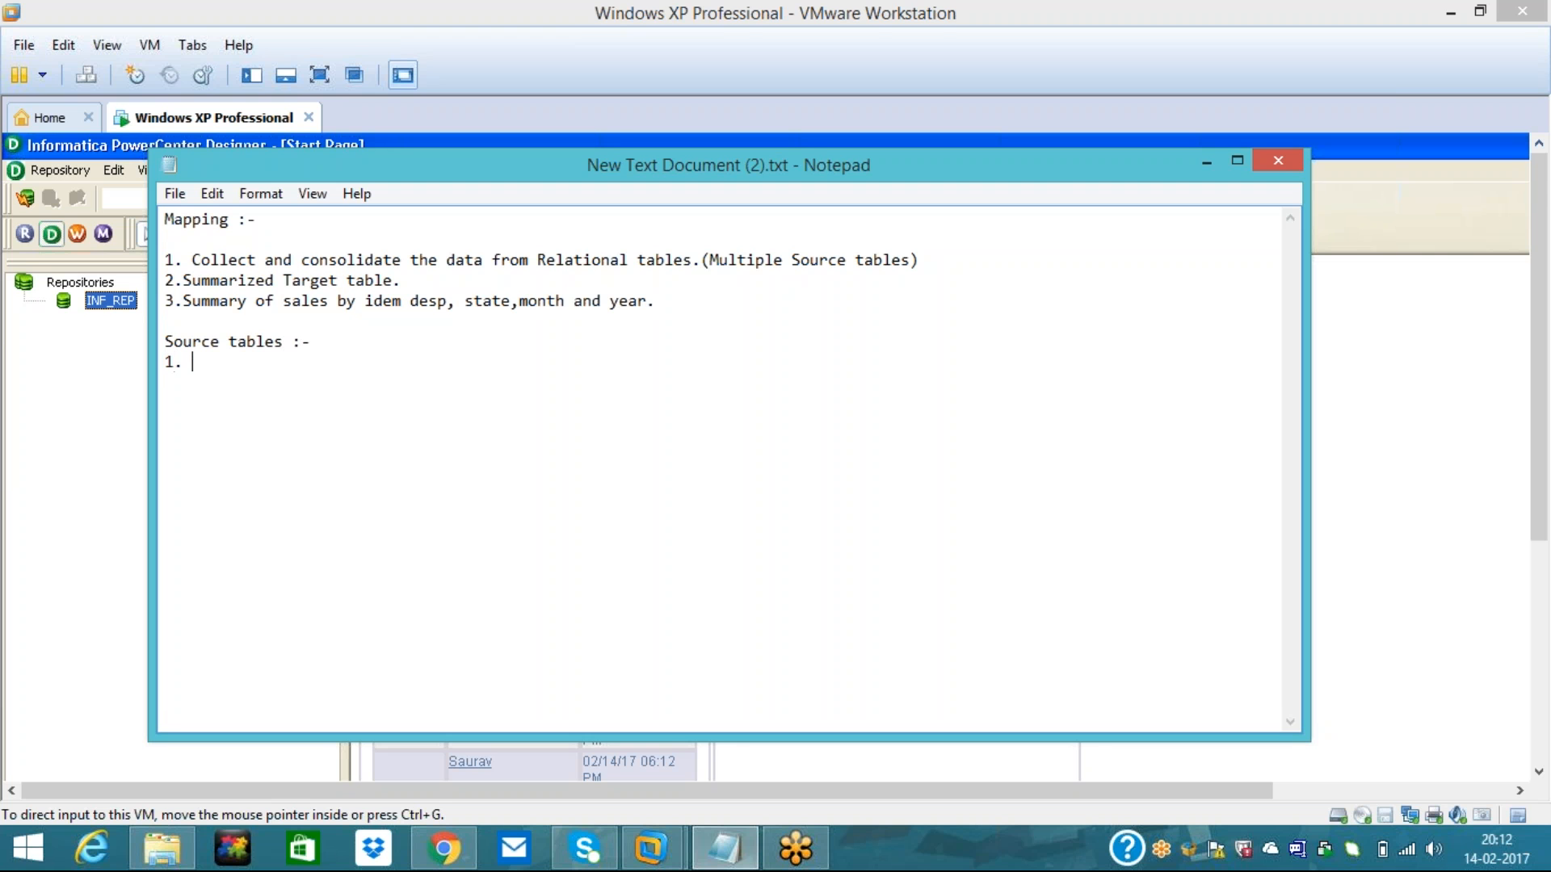
{"action": "type", "text": "Order"}
{"action": "key", "text": "Return"}
{"action": "type", "text": "order"}
{"action": "key", "text": "BackSpace"}
{"action": "key", "text": "BackSpace"}
{"action": "key", "text": "BackSpace"}
{"action": "key", "text": "BackSpace"}
{"action": "key", "text": "BackSpace"}
{"action": "type", "text": "2. order_item"}
{"action": "key", "text": "Return"}
{"action": "type", "text": "Ite"}
{"action": "key", "text": "BackSpace"}
{"action": "key", "text": "BackSpace"}
{"action": "key", "text": "BackSpace"}
{"action": "type", "text": "3.Item"}
{"action": "key", "text": "Return"}
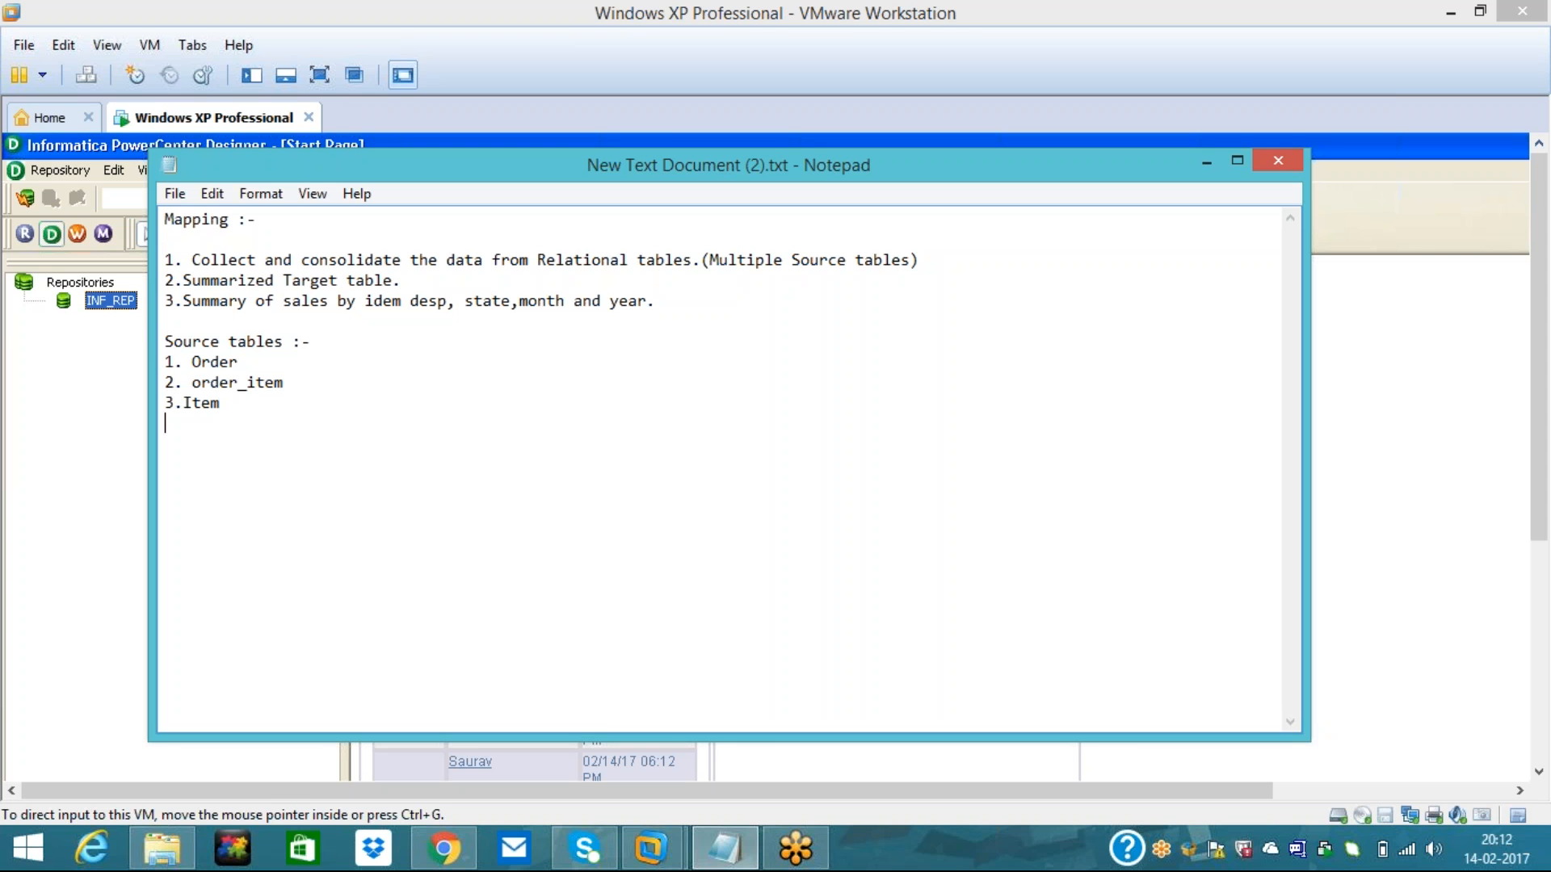
{"action": "type", "text": "4.Sales"}
- Add a 'Target table :-' section naming '1. Sales Summary table', then minimize Notepad
{"action": "key", "text": "Return"}
{"action": "key", "text": "Return"}
{"action": "type", "text": "Targ"}
{"action": "type", "text": "et "}
{"action": "type", "text": "tav"}
{"action": "key", "text": "BackSpace"}
{"action": "type", "text": "ble :-"}
{"action": "key", "text": "Return"}
{"action": "type", "text": "1. Sales Summary table"}
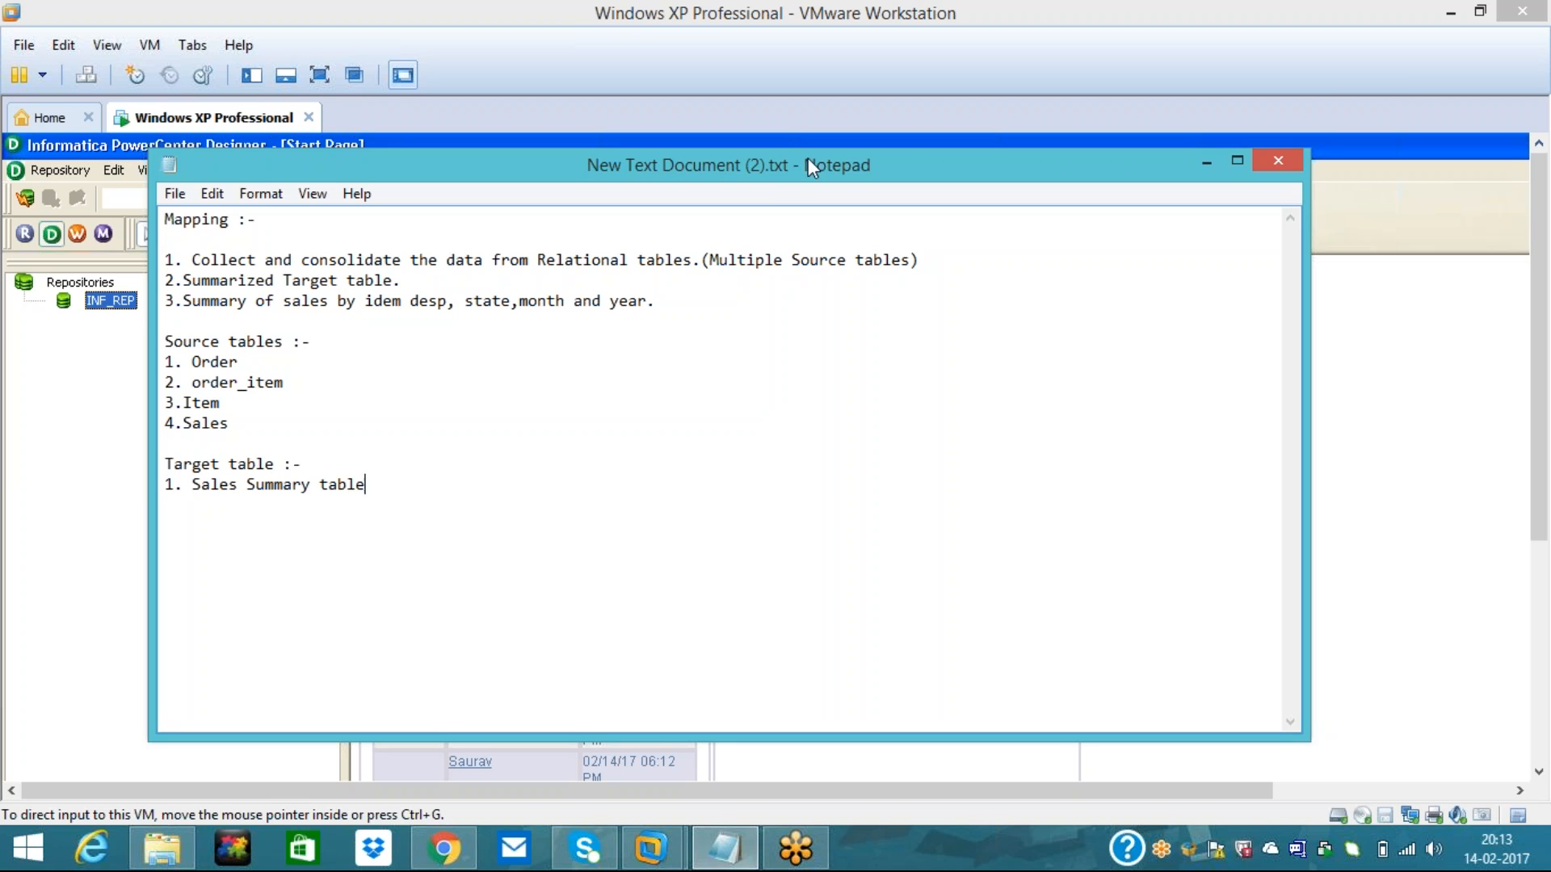
{"action": "left_click", "coordinate": [1406, 62]}
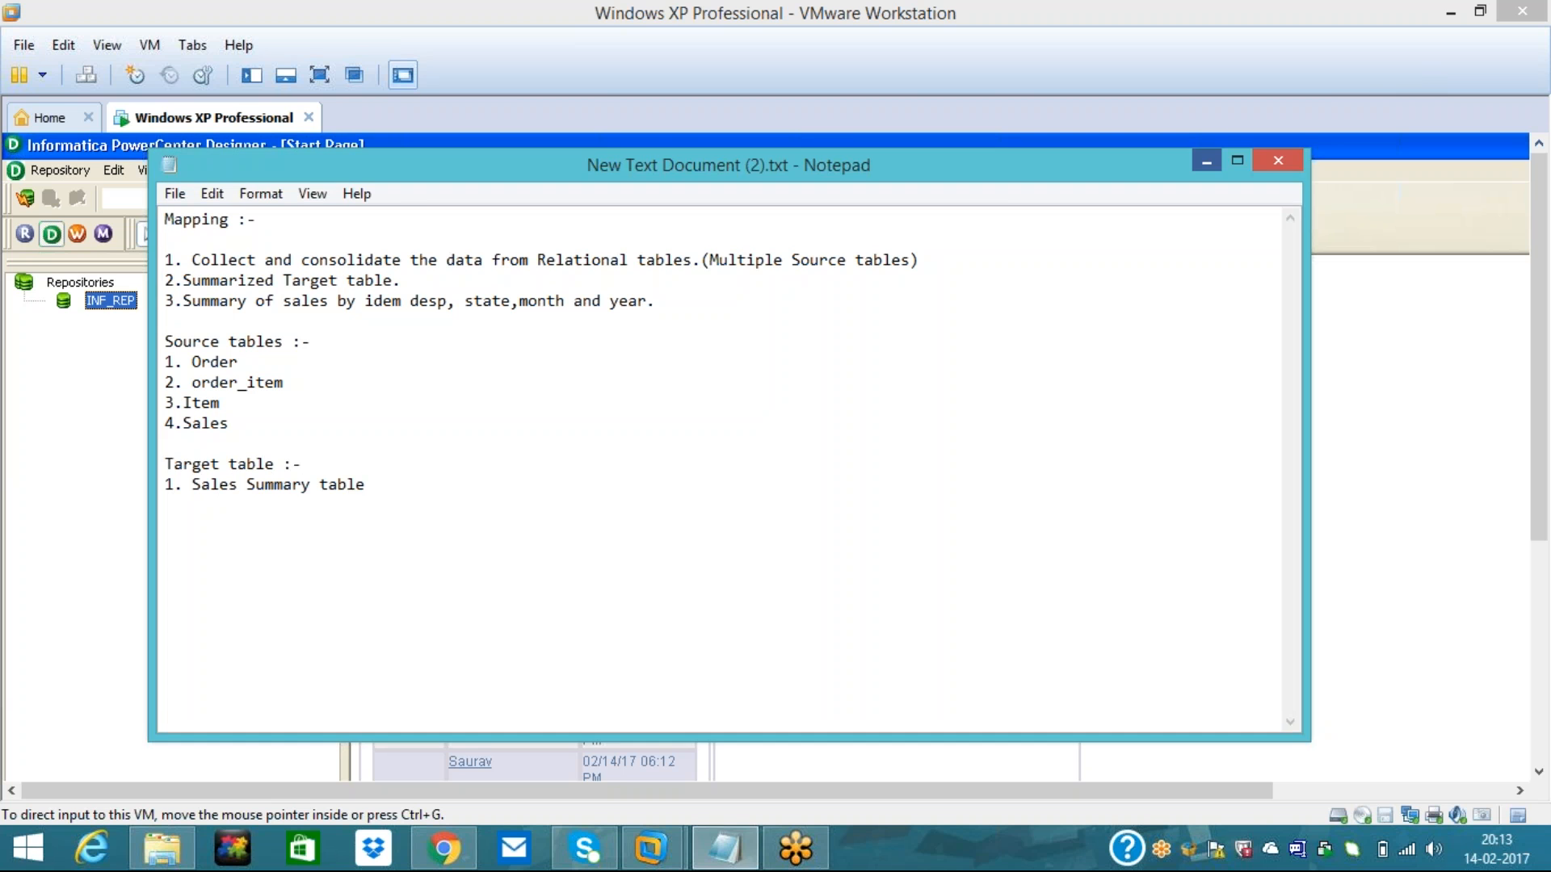
{"action": "left_click", "coordinate": [725, 848]}
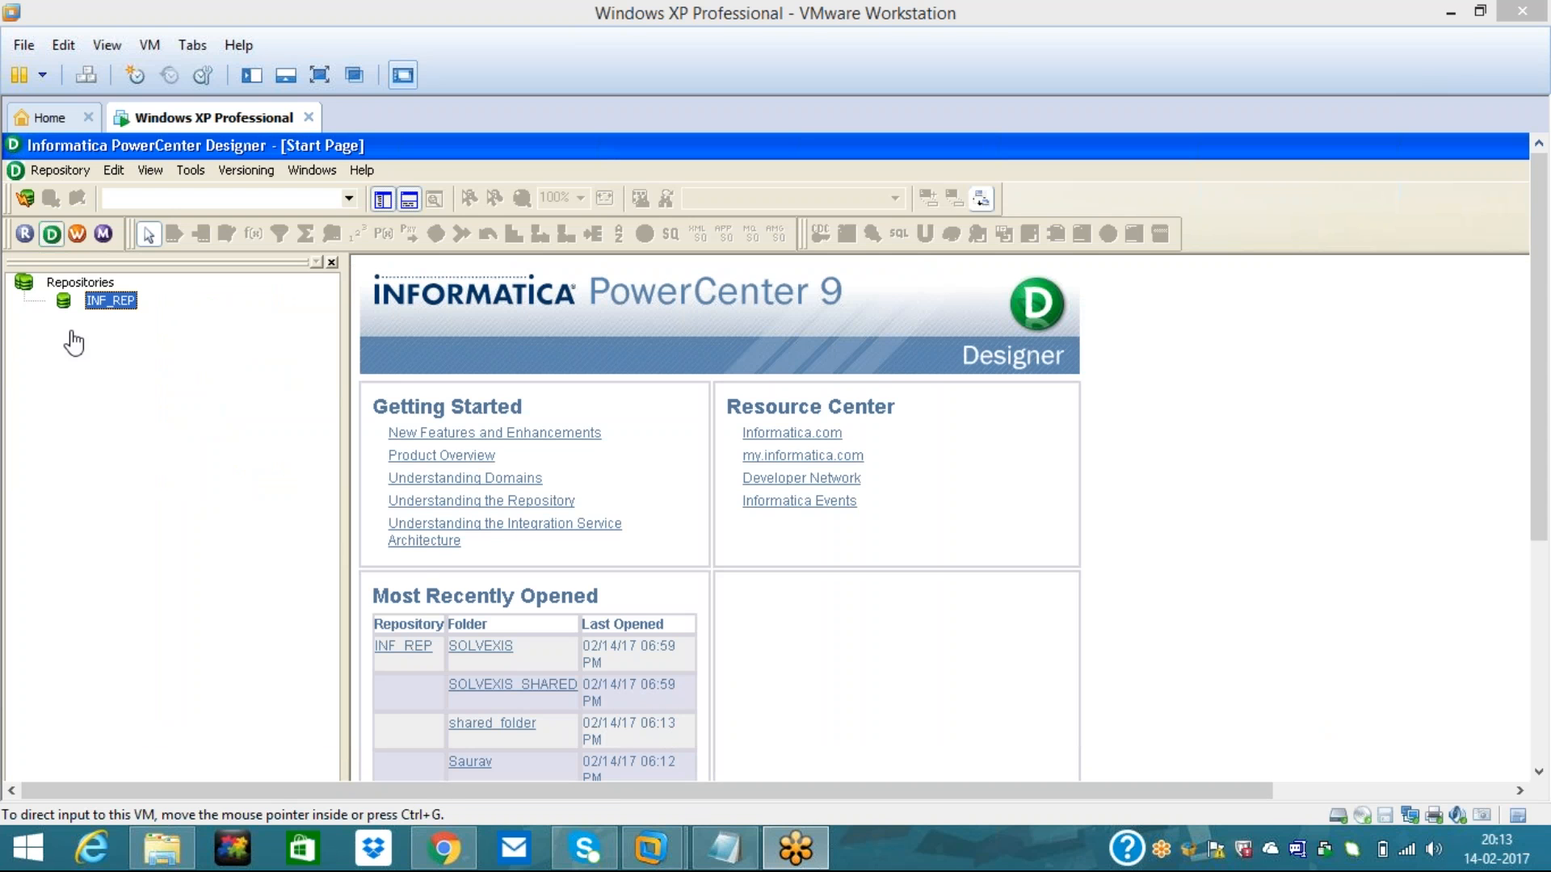
- Connect to the INF_REP repository using the repository password
{"action": "left_click", "coordinate": [108, 307]}
{"action": "right_click", "coordinate": [108, 302]}
{"action": "left_click", "coordinate": [153, 364]}
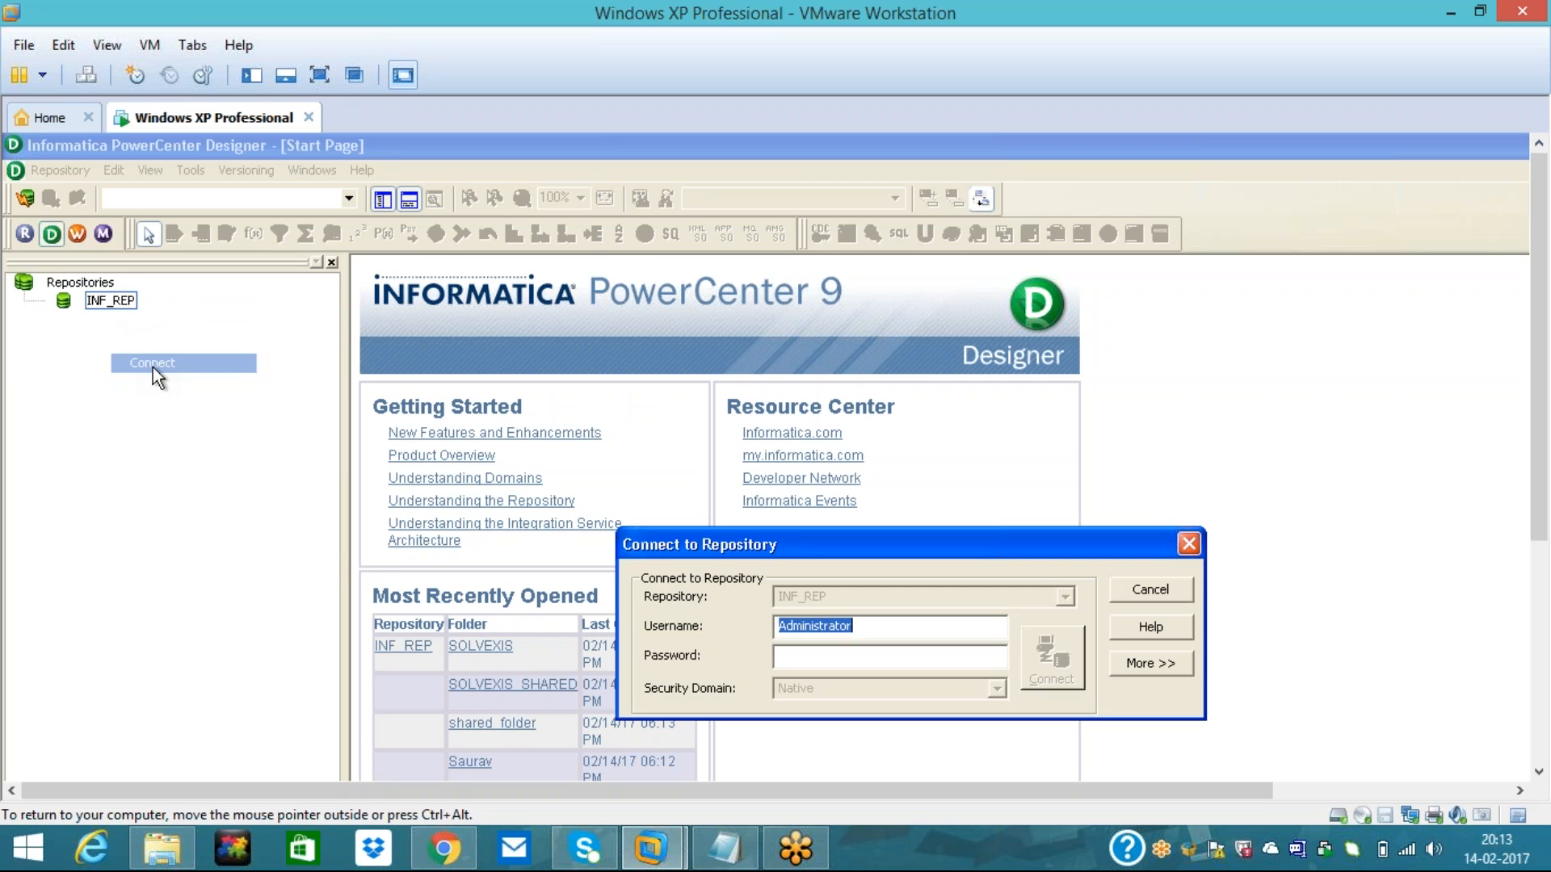
{"action": "left_click", "coordinate": [814, 657]}
{"action": "type", "text": "*****"}
{"action": "key", "text": "Return"}
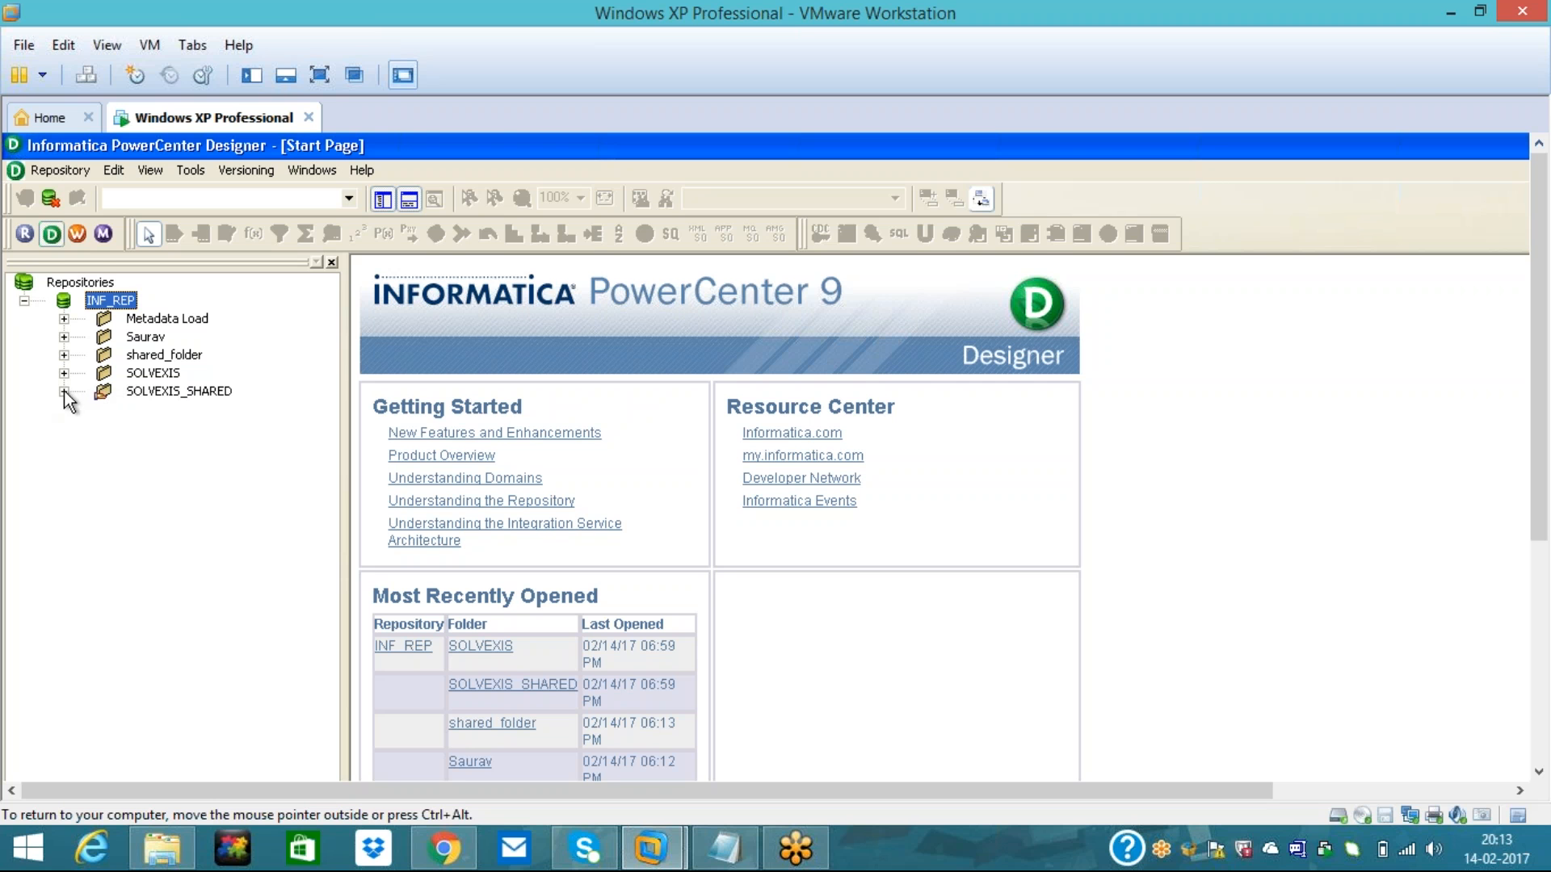
- Open the SOLVEXIS_SHARED folder and show the Source Analyzer
{"action": "right_click", "coordinate": [136, 391]}
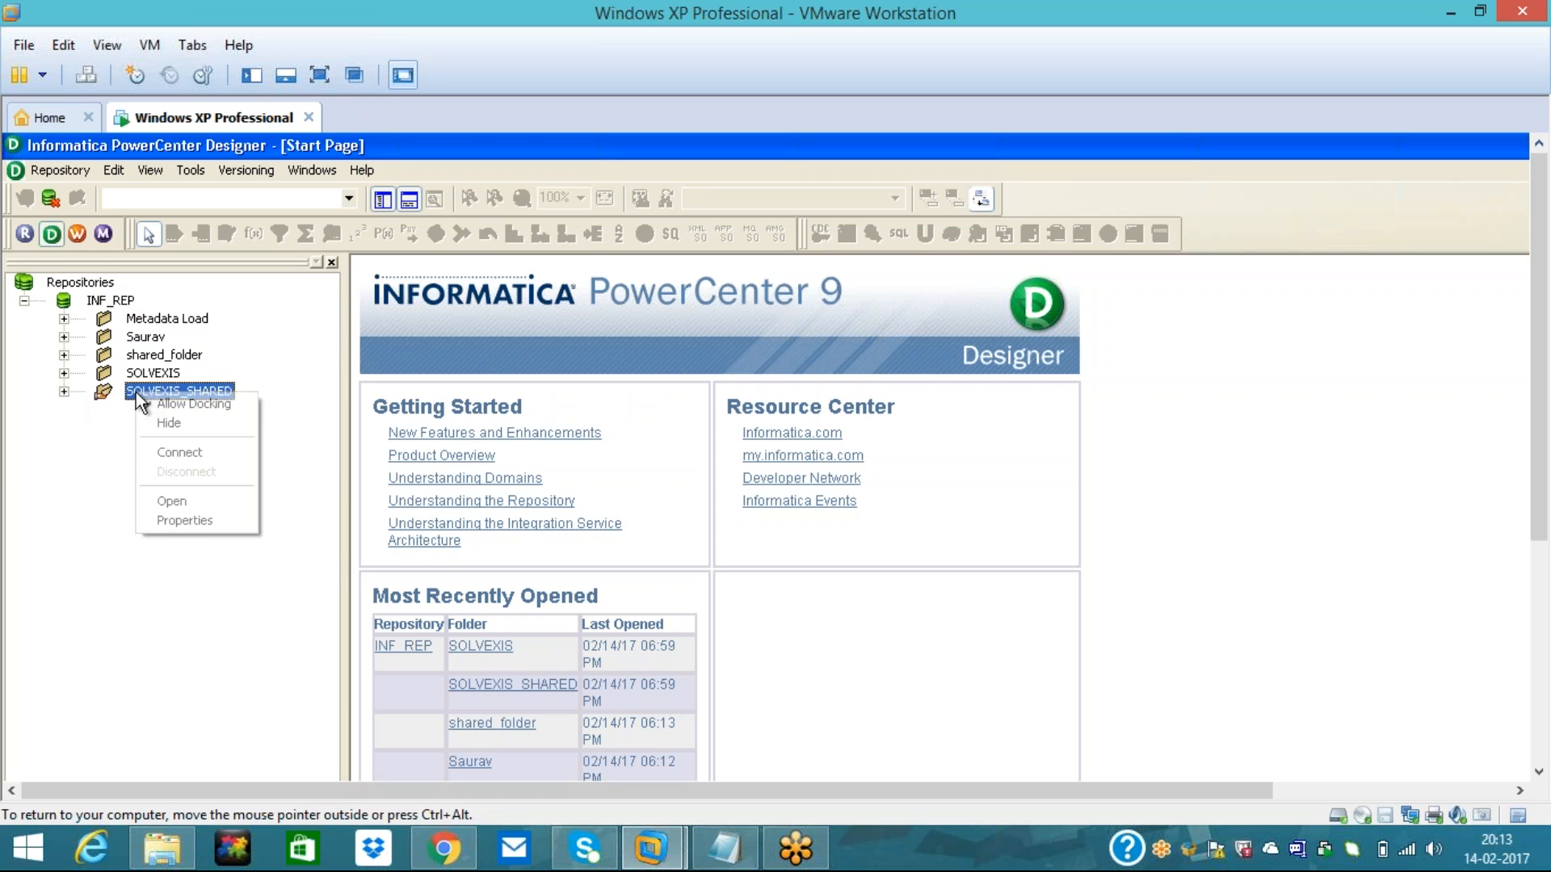
{"action": "left_click", "coordinate": [204, 502]}
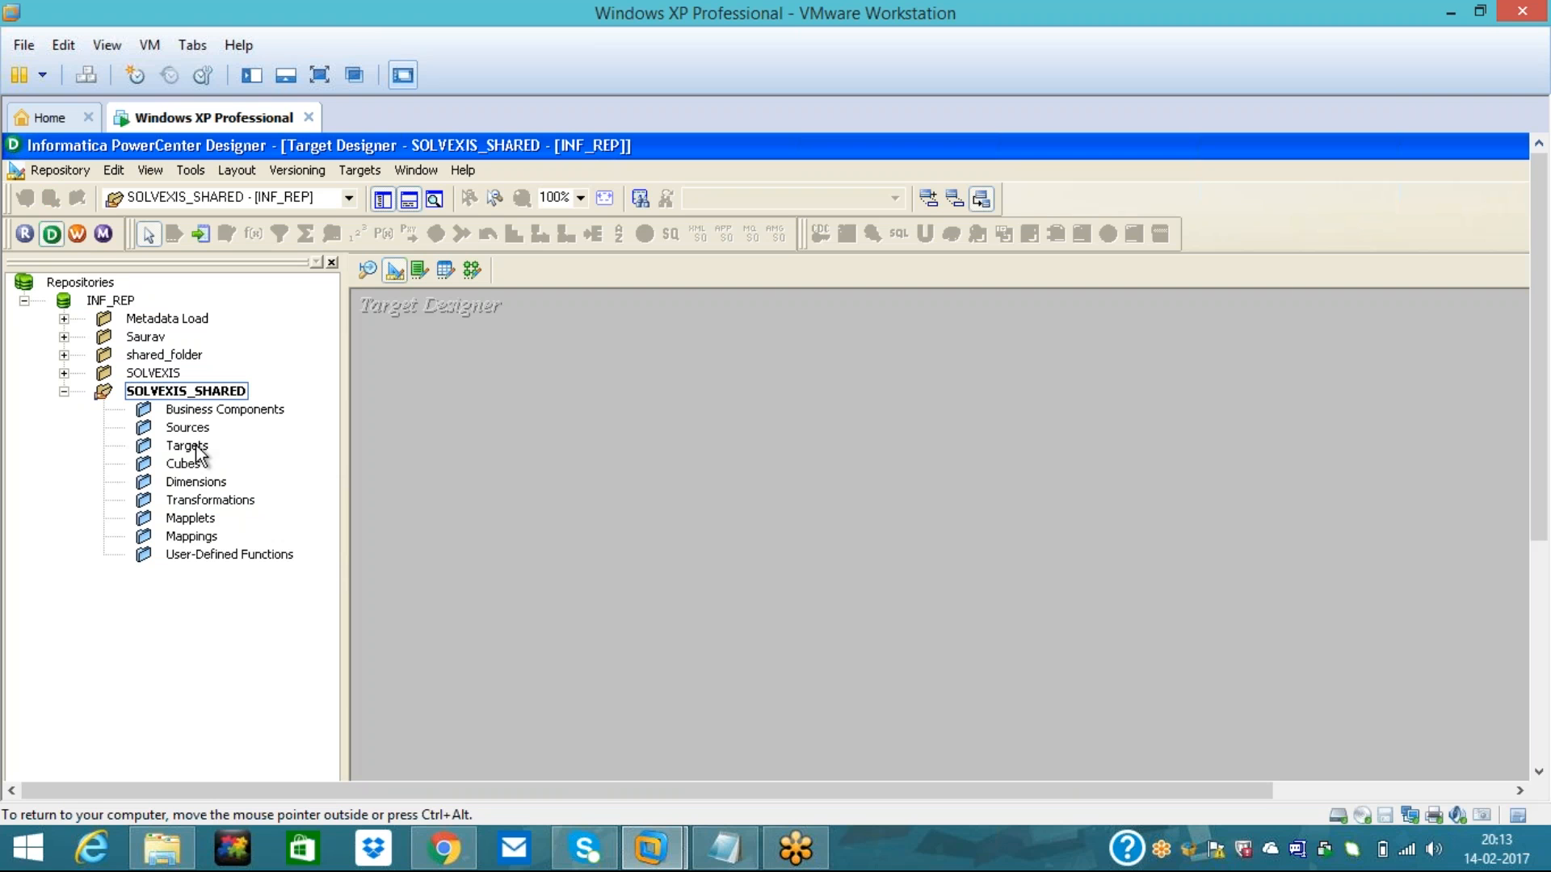
{"action": "left_click", "coordinate": [370, 278]}
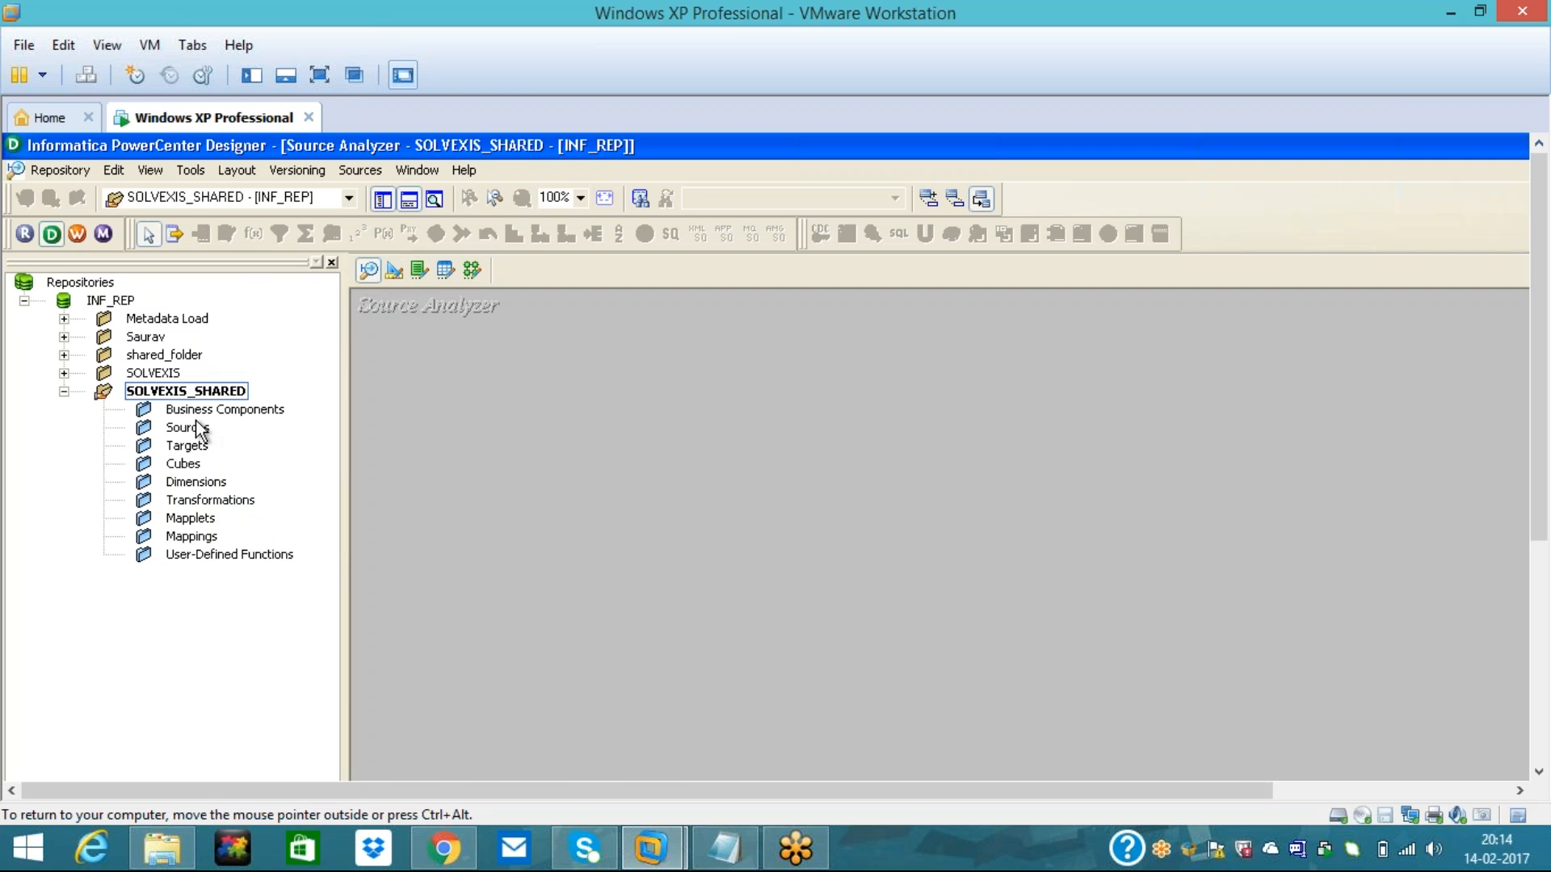
- Start a source import from the database and connect to Oracle with the database password
{"action": "left_click", "coordinate": [351, 171]}
{"action": "left_click", "coordinate": [371, 195]}
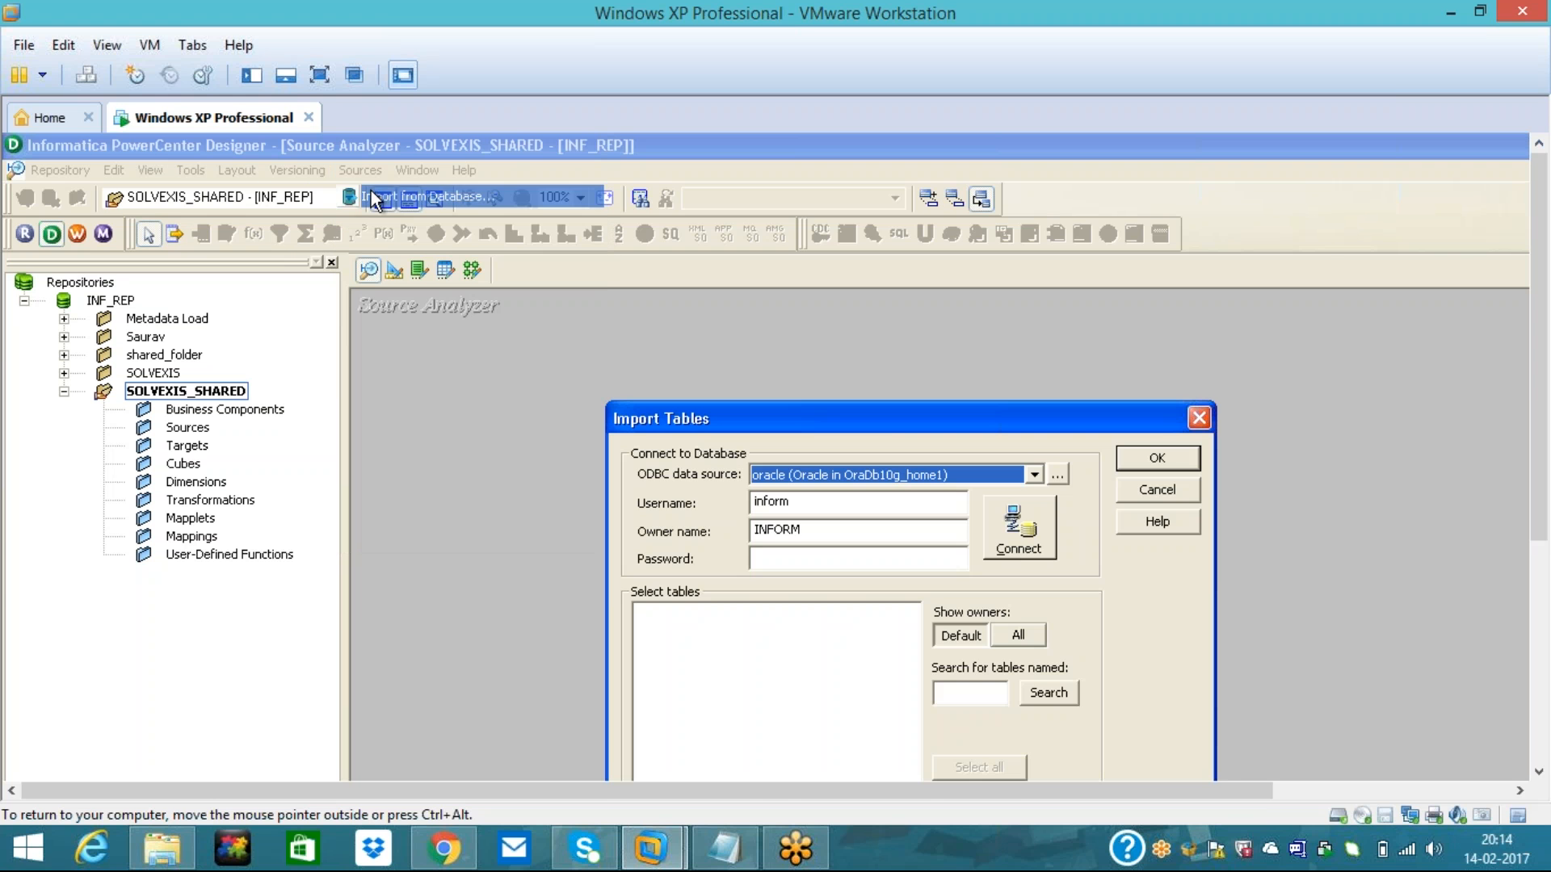
{"action": "left_click", "coordinate": [806, 559]}
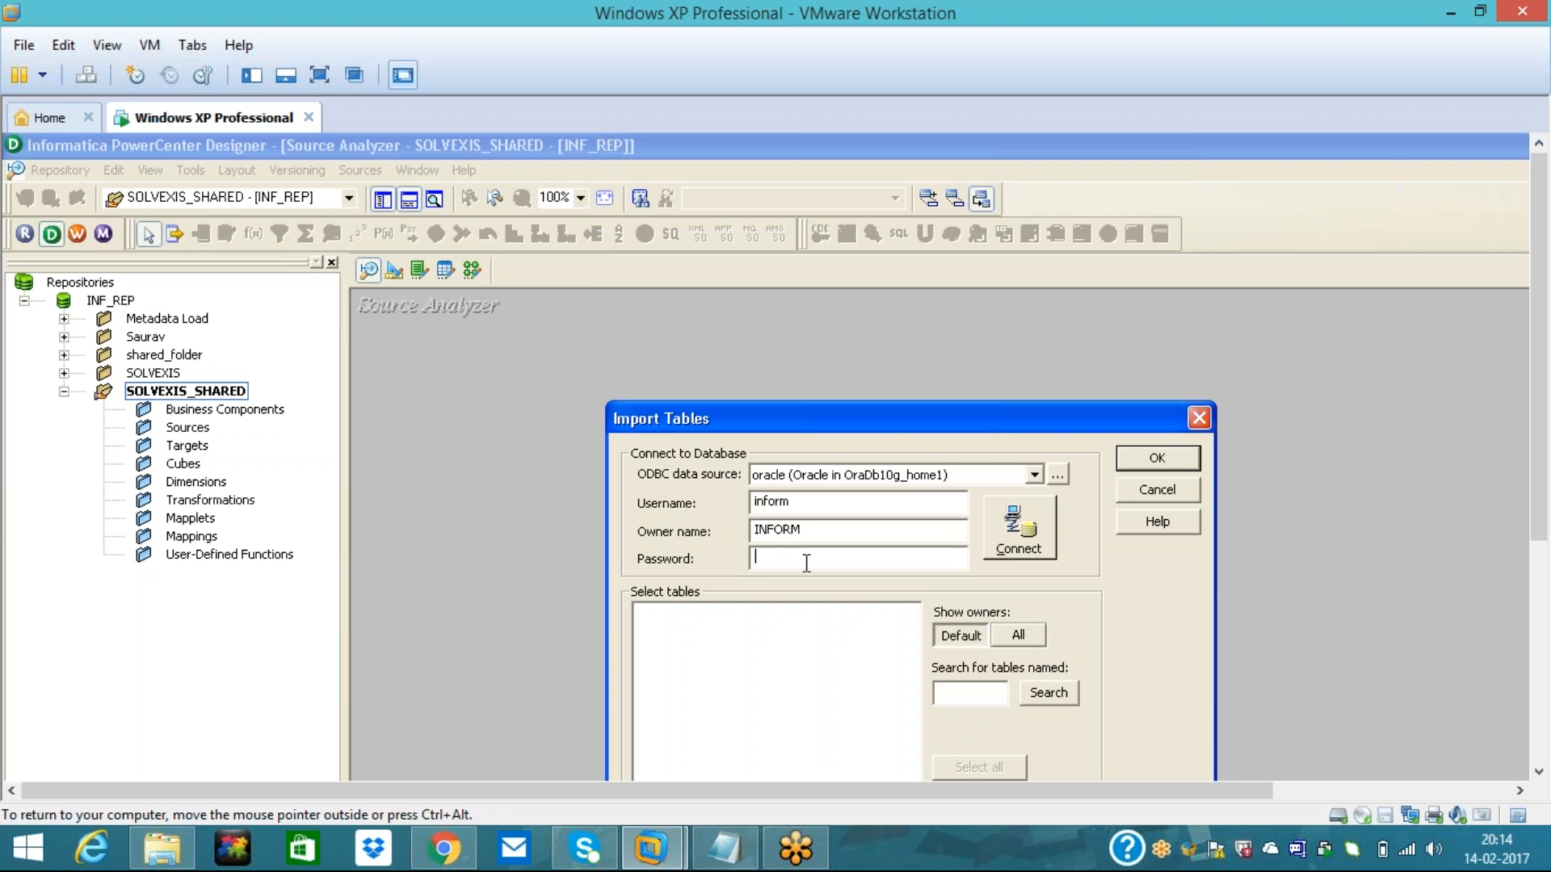
{"action": "left_click", "coordinate": [995, 541]}
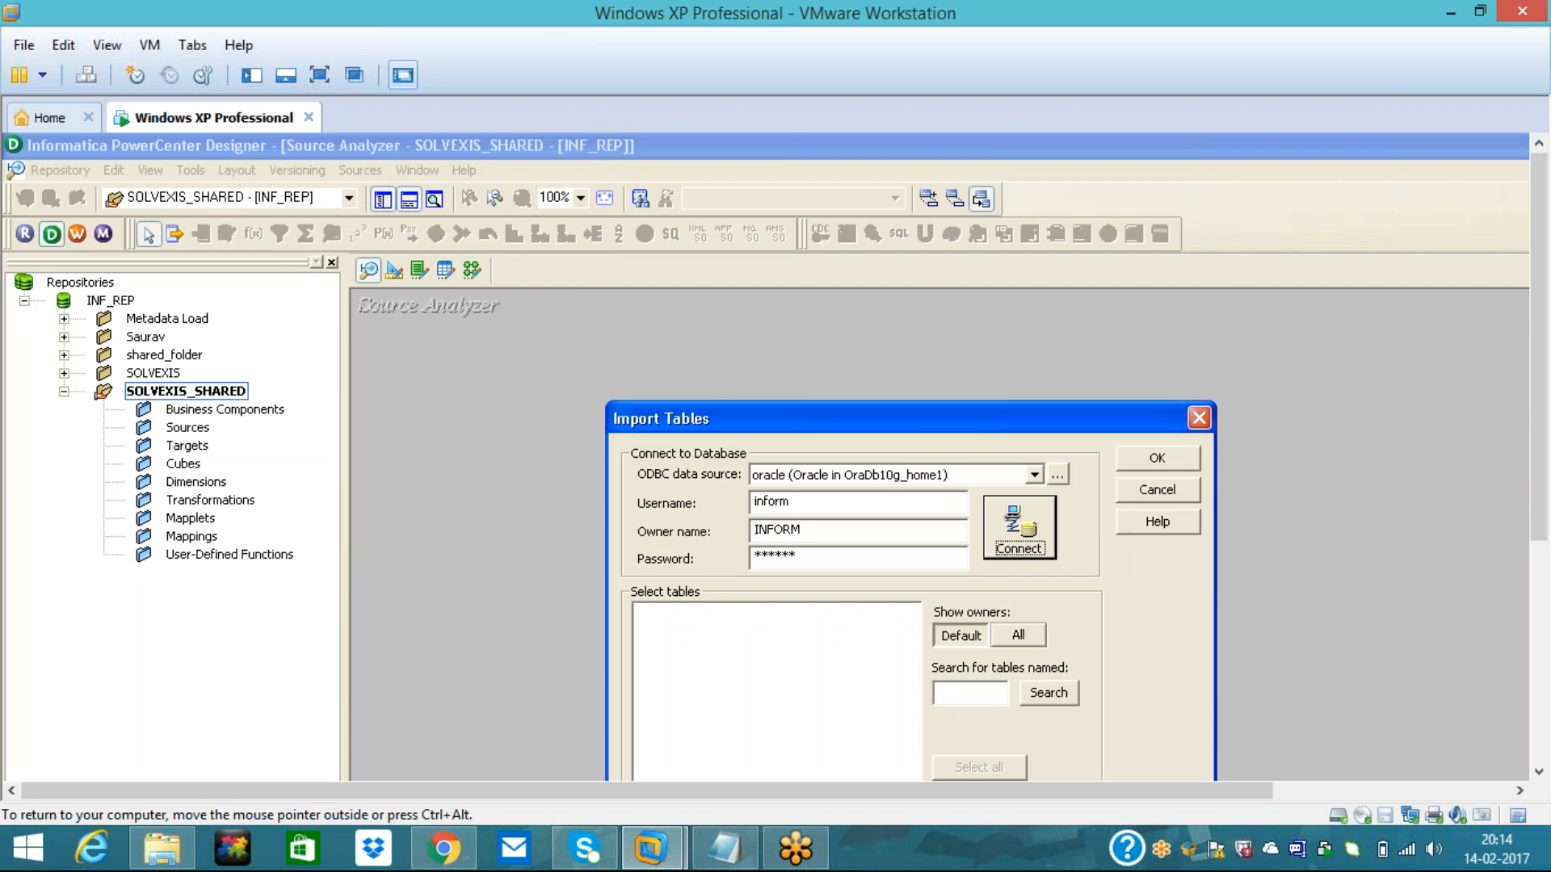
- Import the ITEMS, ORDERS and ORDER_ITEMS tables as Oracle source definitions
{"action": "left_click_drag", "start_coordinate": [901, 420], "coordinate": [861, 289]}
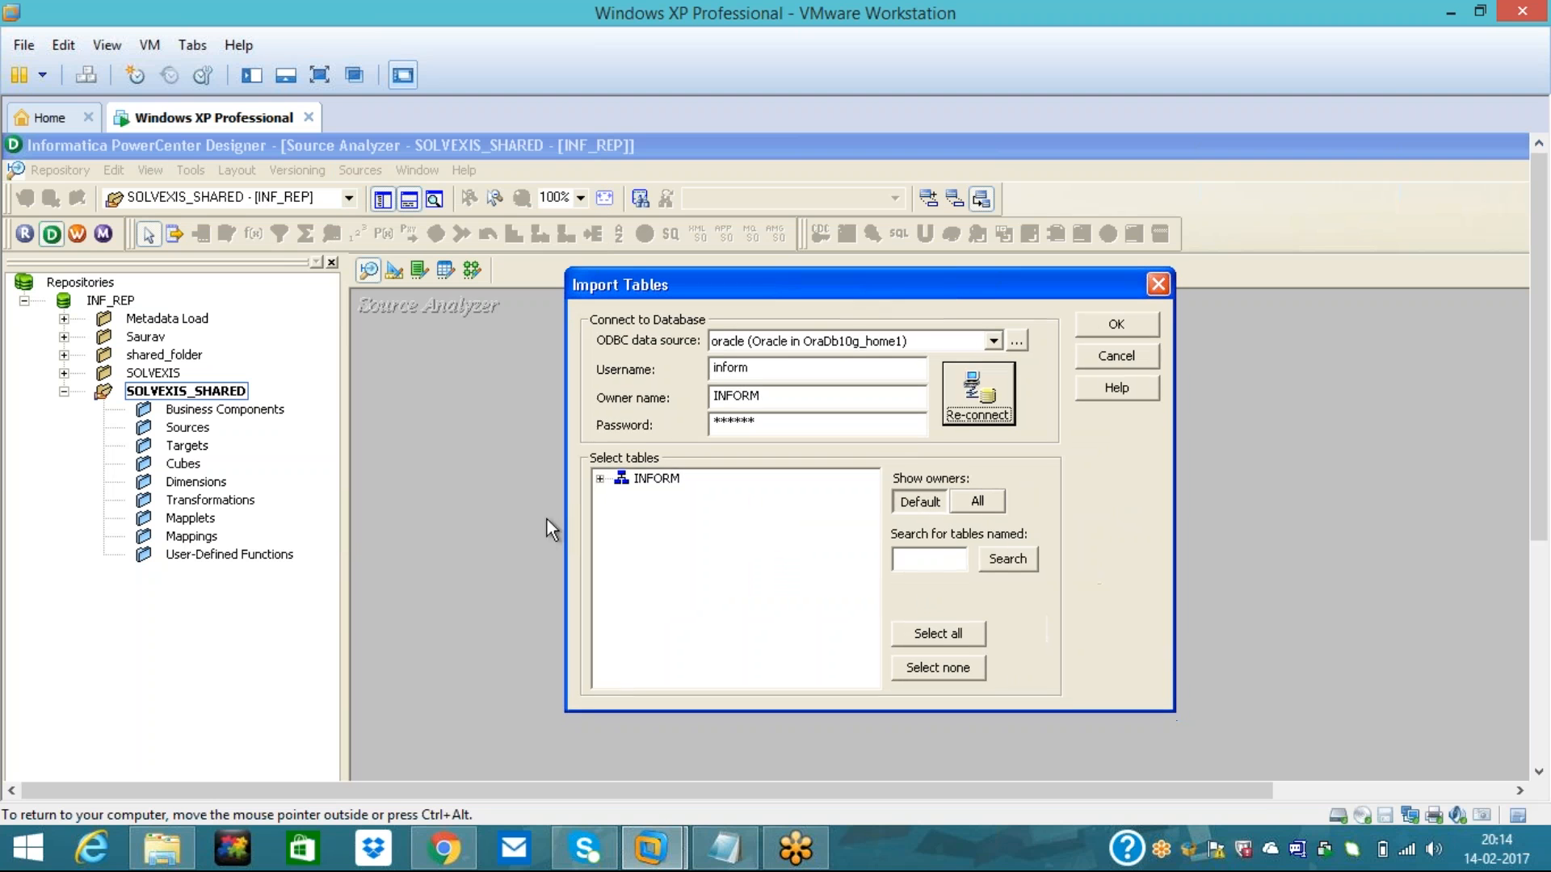
{"action": "left_click", "coordinate": [600, 478]}
{"action": "left_click", "coordinate": [623, 497]}
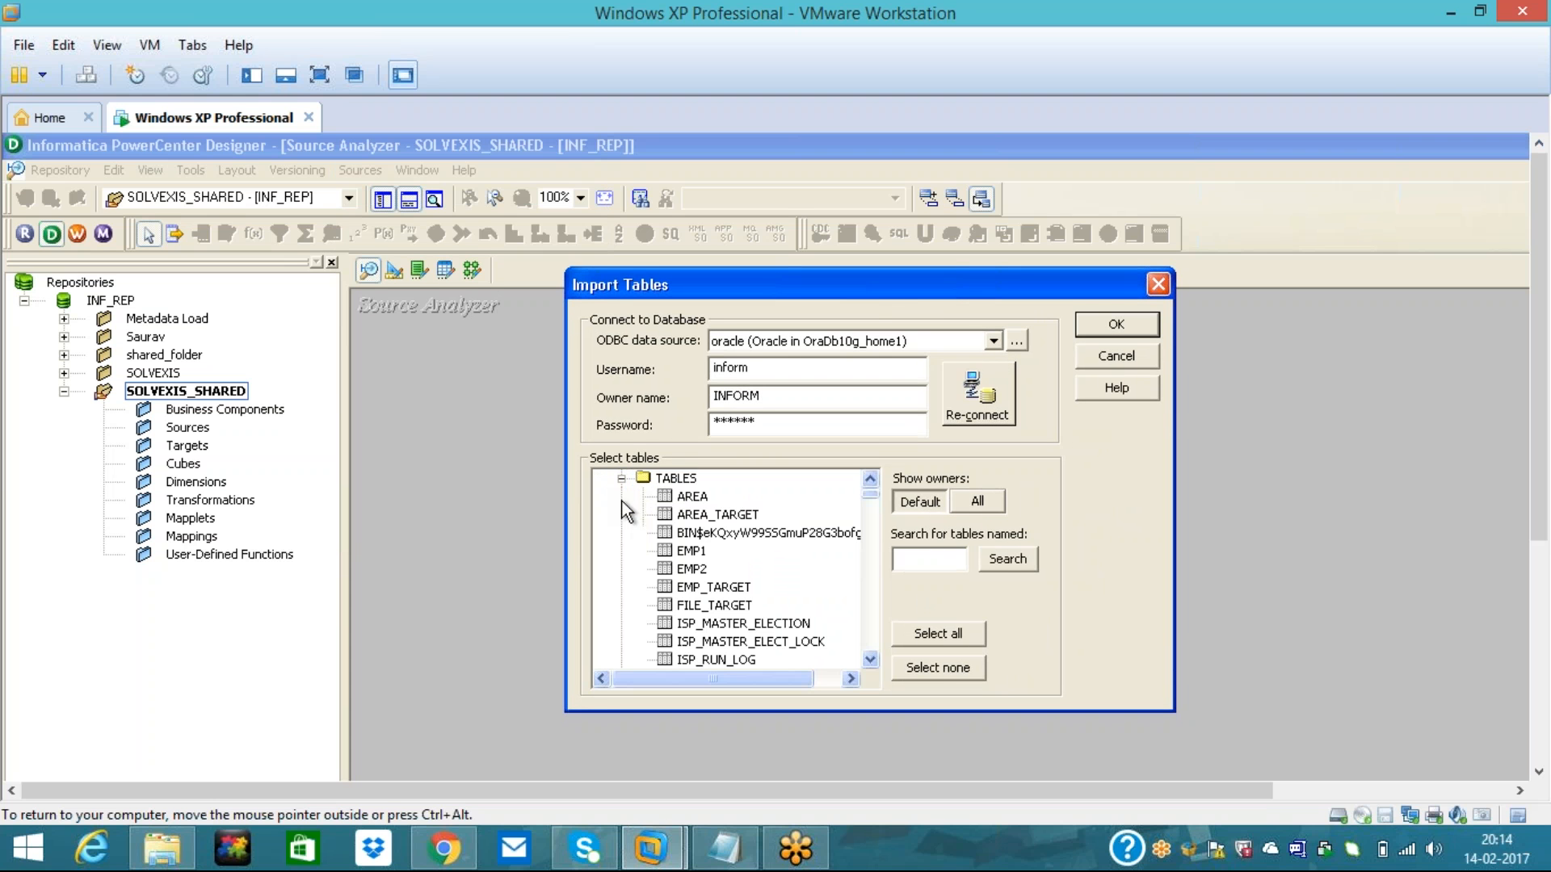
{"action": "left_click", "coordinate": [870, 659]}
{"action": "left_click", "coordinate": [870, 659]}
{"action": "left_click", "coordinate": [870, 659]}
{"action": "left_click", "coordinate": [870, 659]}
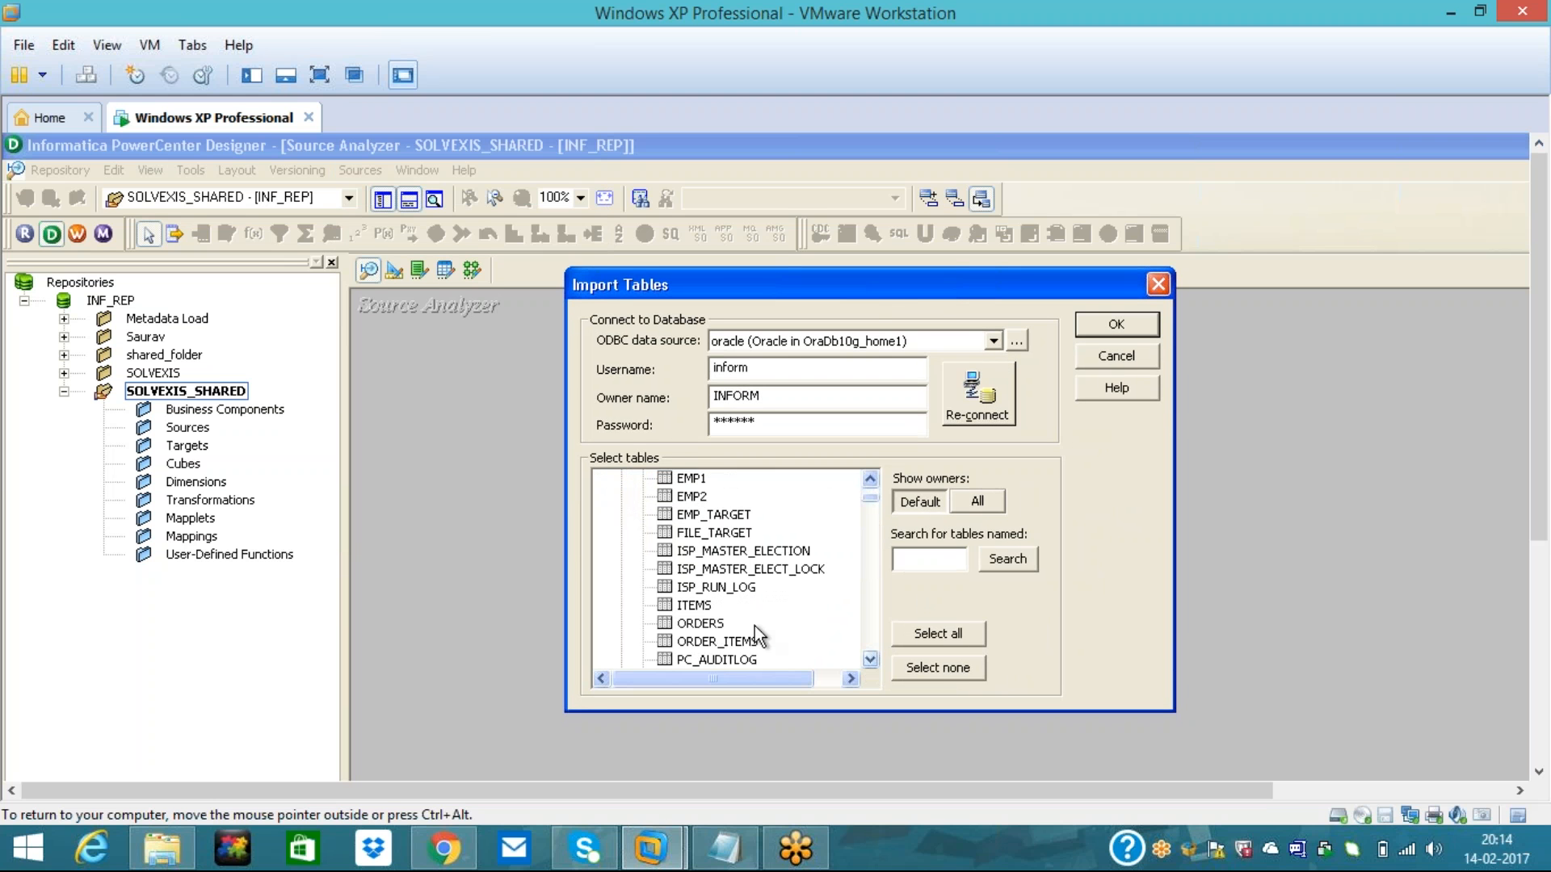
{"action": "left_click", "coordinate": [696, 625], "text": "ctrl"}
{"action": "left_click", "coordinate": [696, 642], "text": "ctrl"}
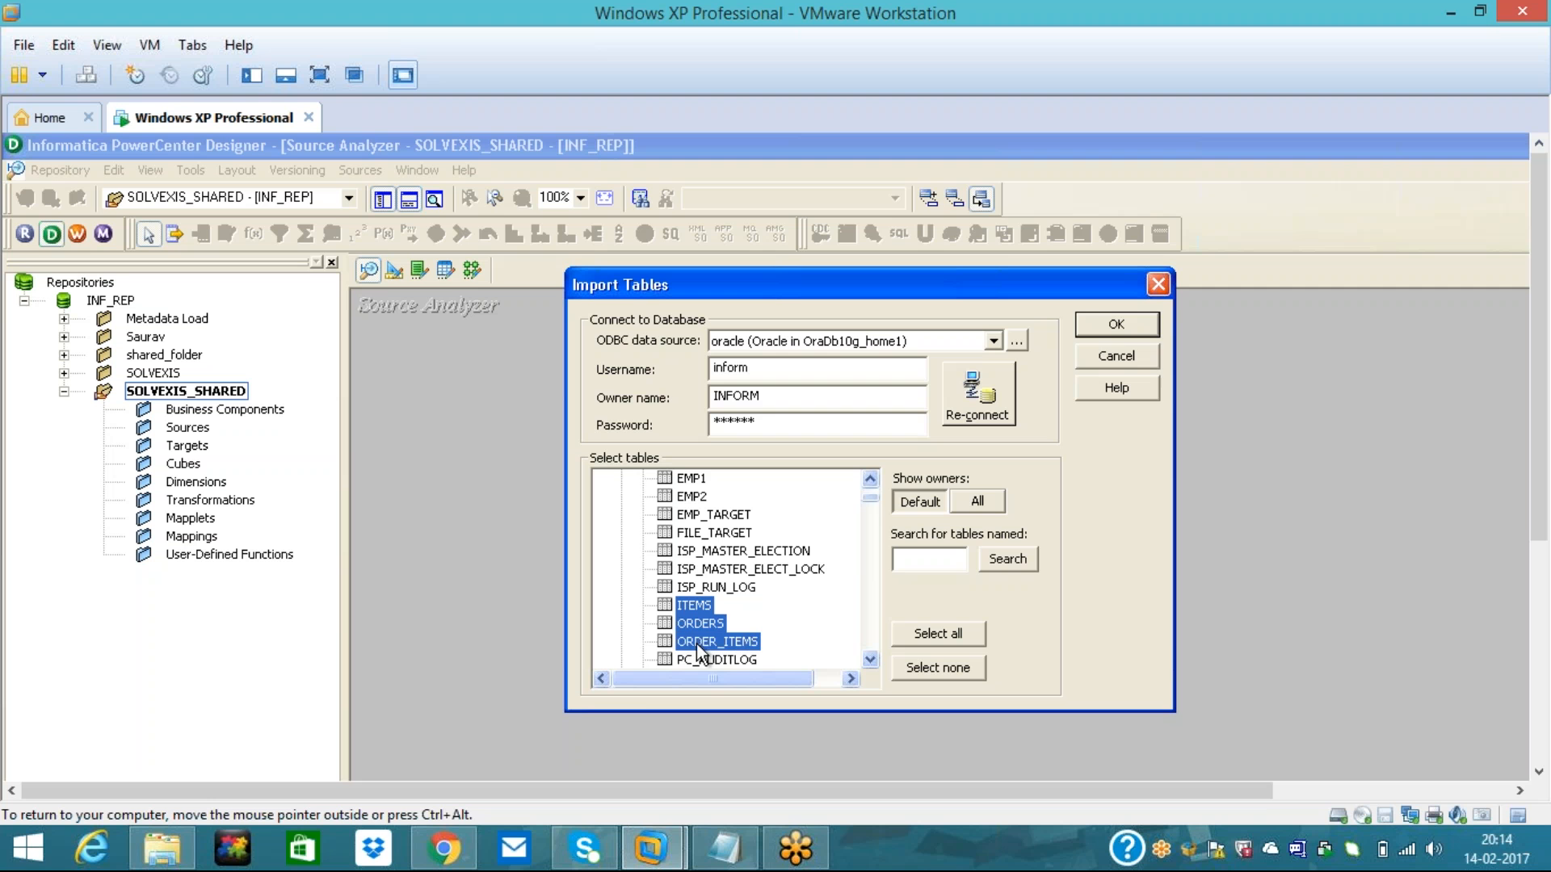
{"action": "left_click", "coordinate": [1118, 324]}
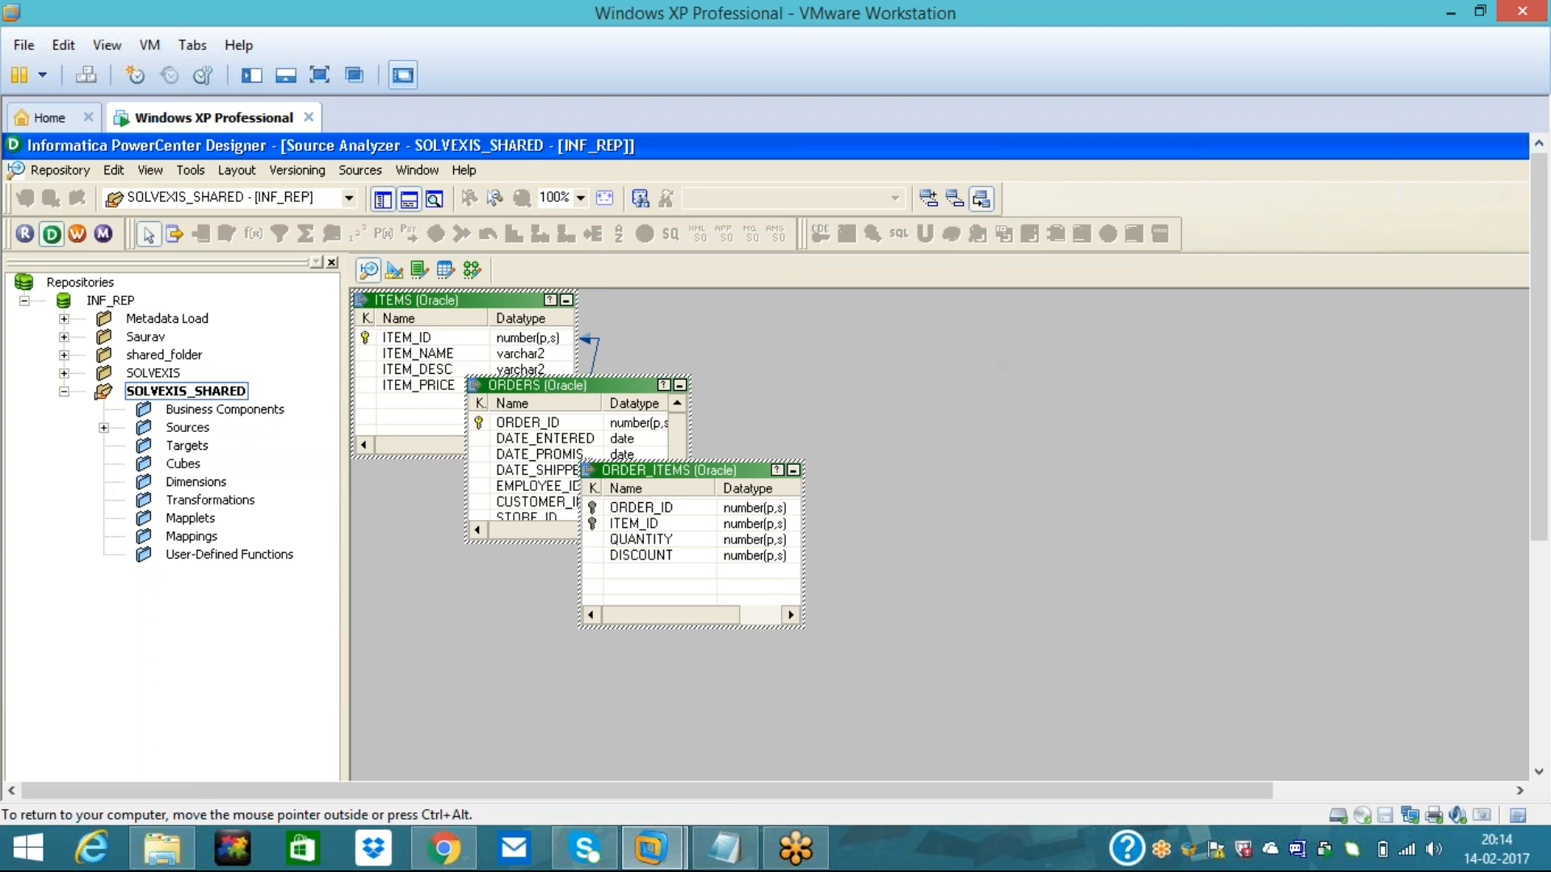
{"action": "left_click", "coordinate": [360, 169]}
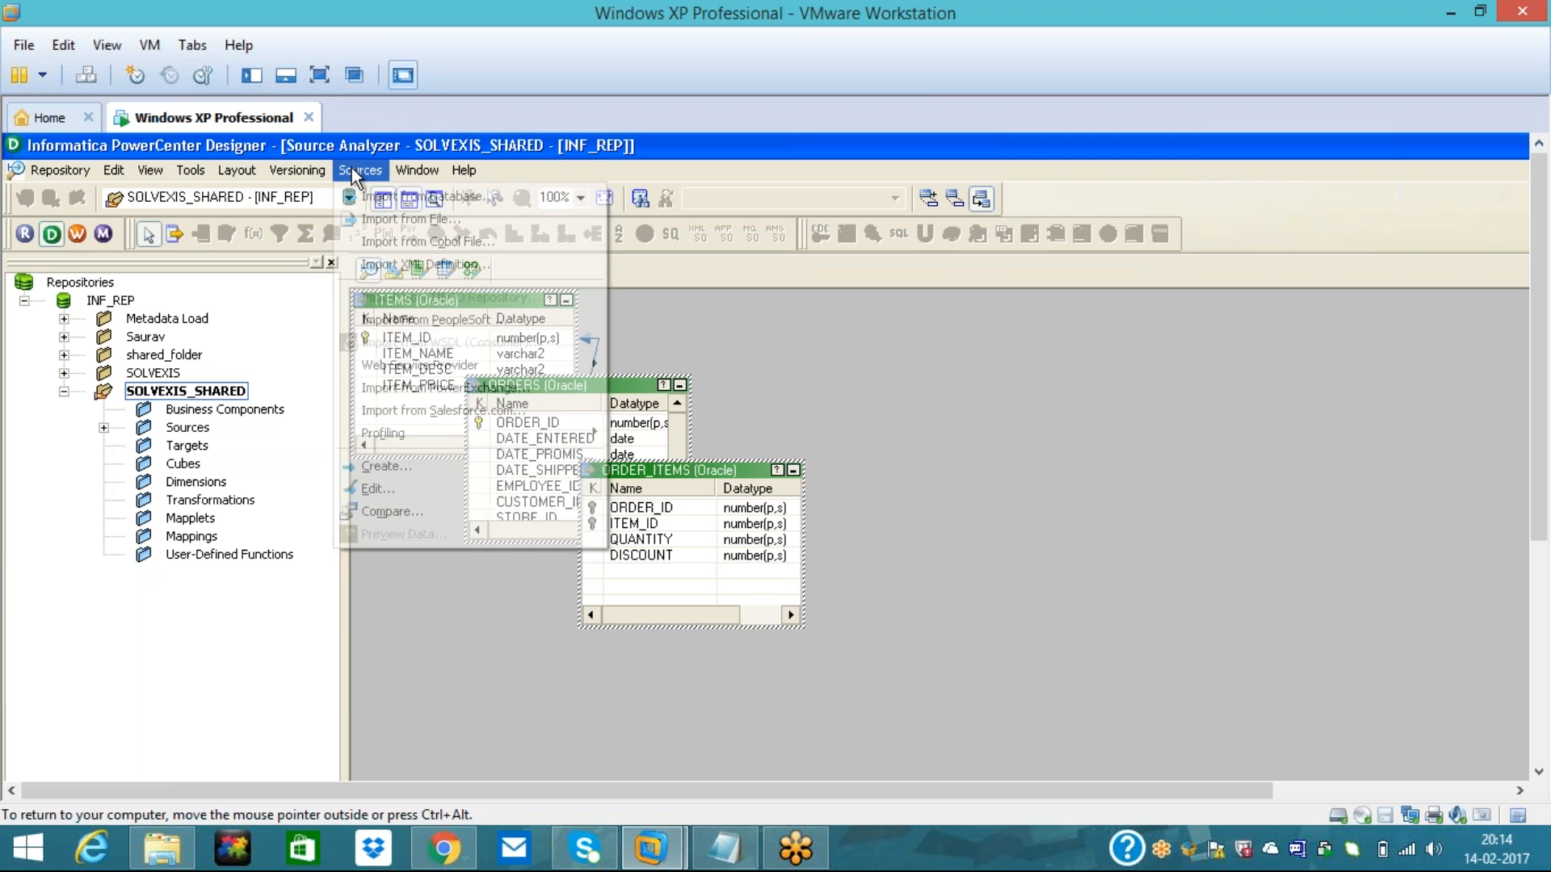
- Connect for another import and search for tables starting with 'Sal', finding SALES_SUMMARY
{"action": "left_click", "coordinate": [384, 198]}
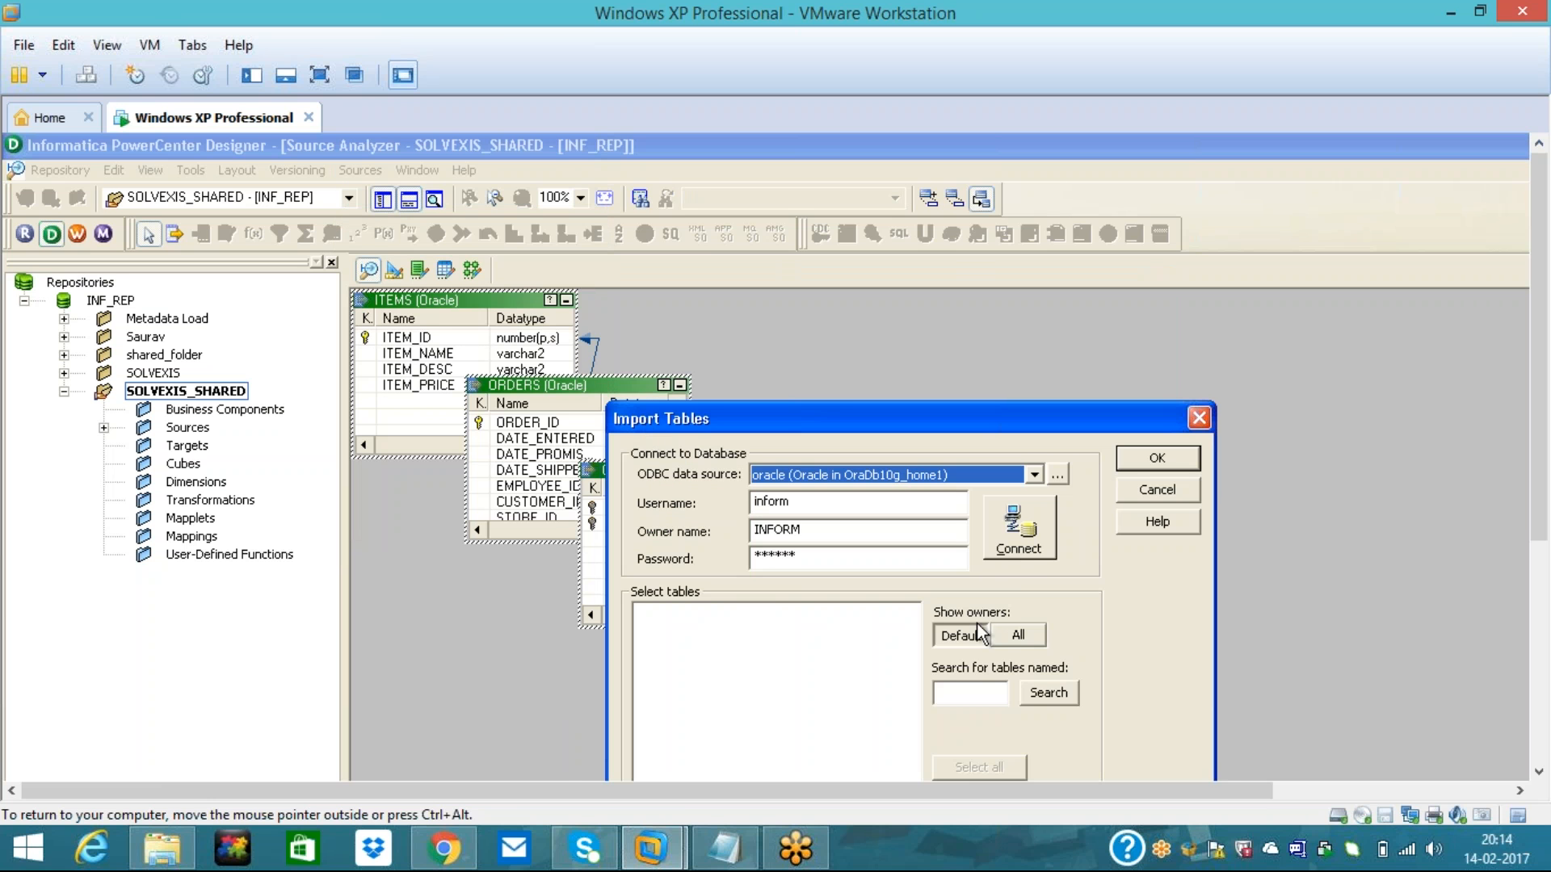
{"action": "left_click", "coordinate": [1010, 549]}
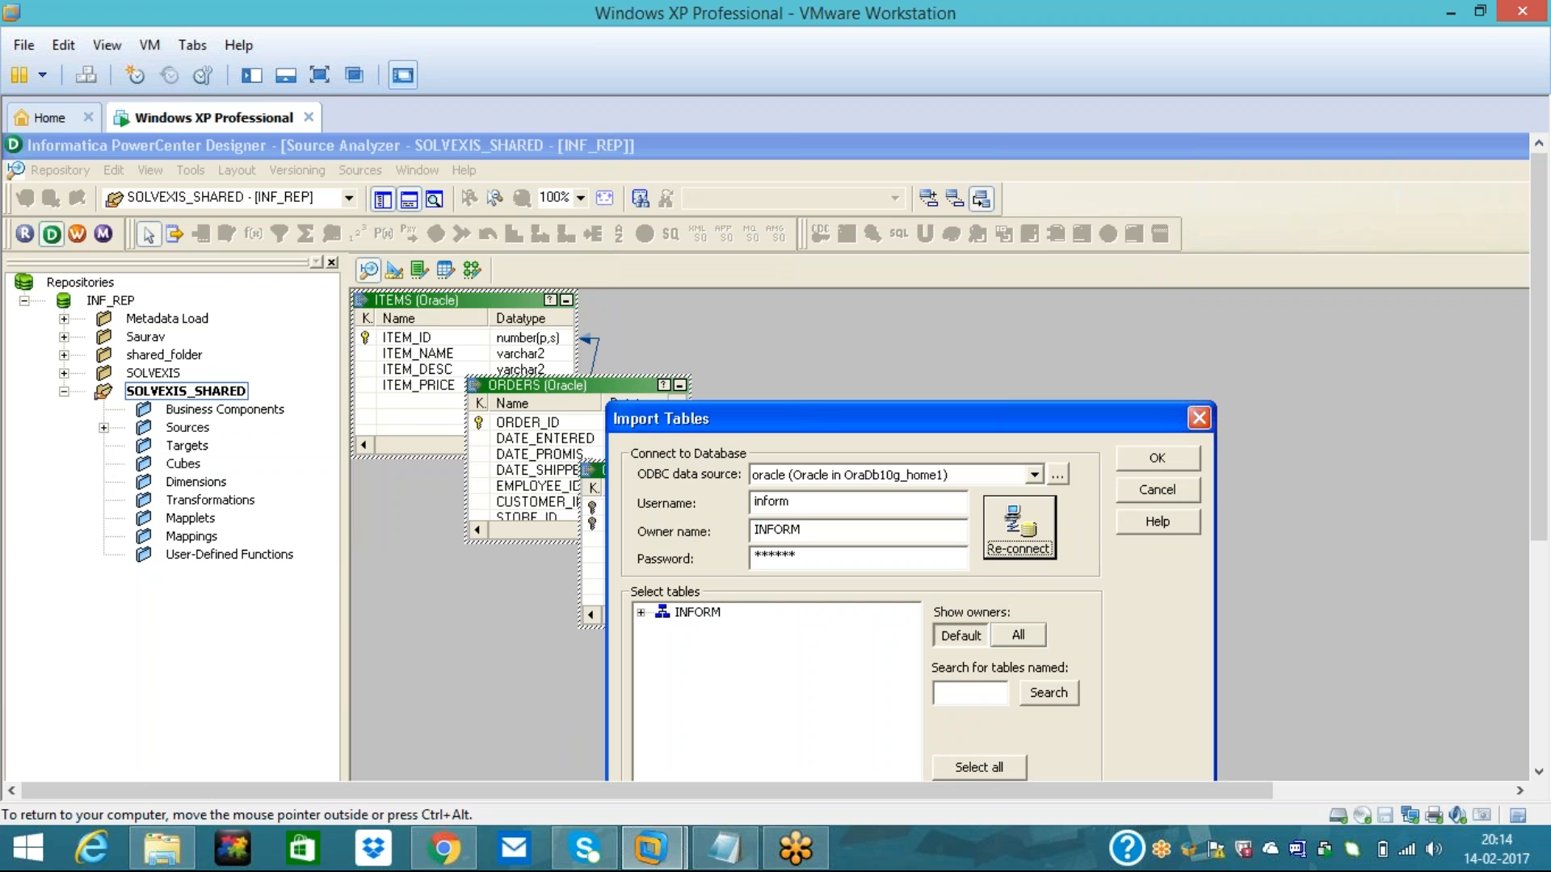
{"action": "type", "text": "Sal"}
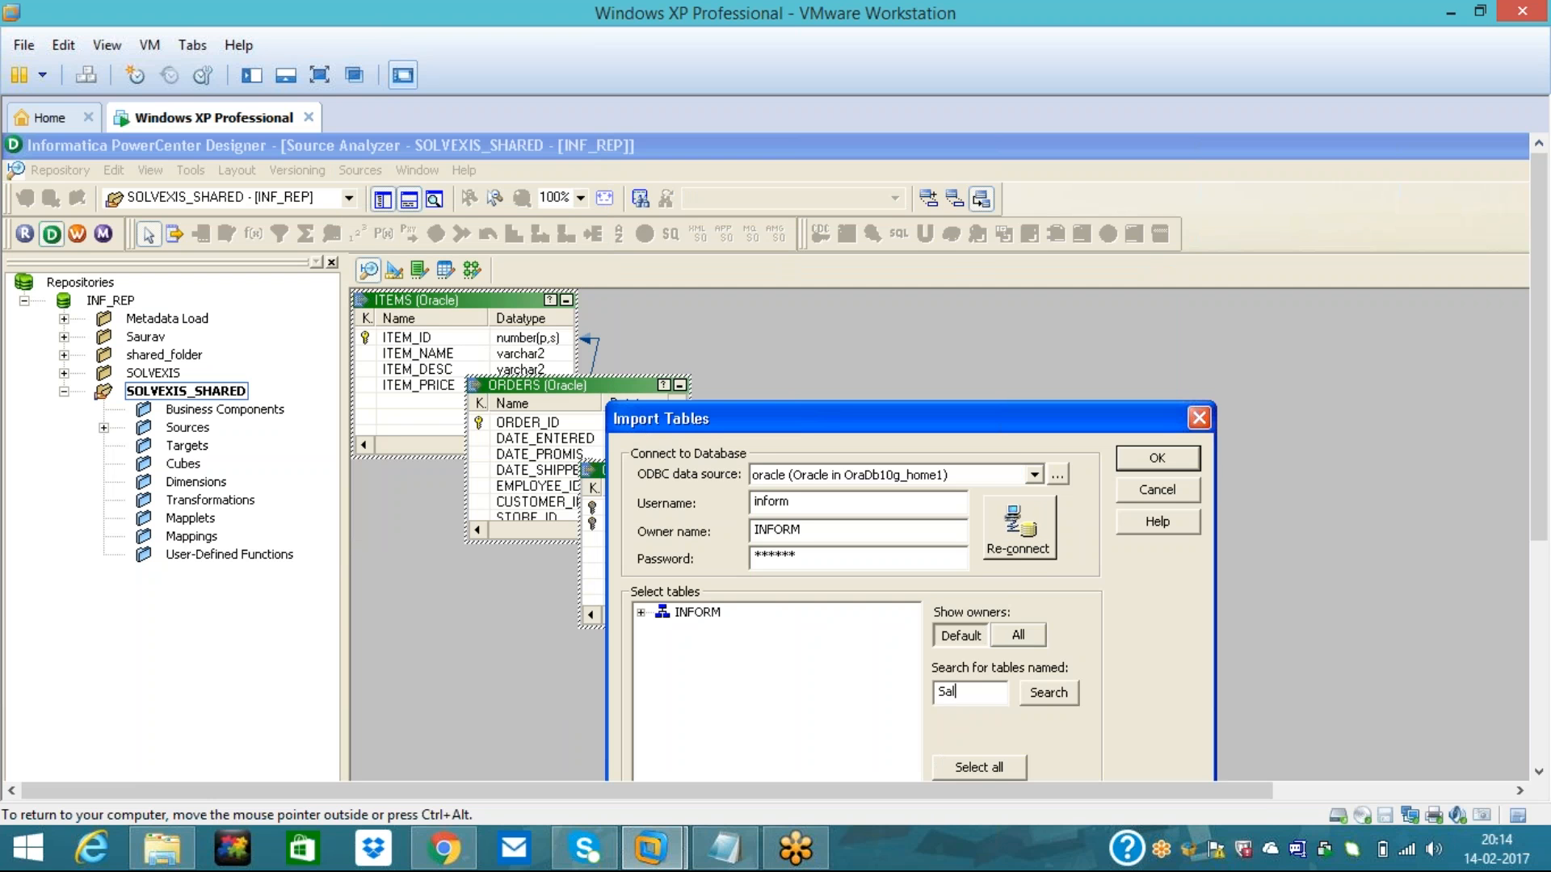
{"action": "left_click", "coordinate": [1048, 692]}
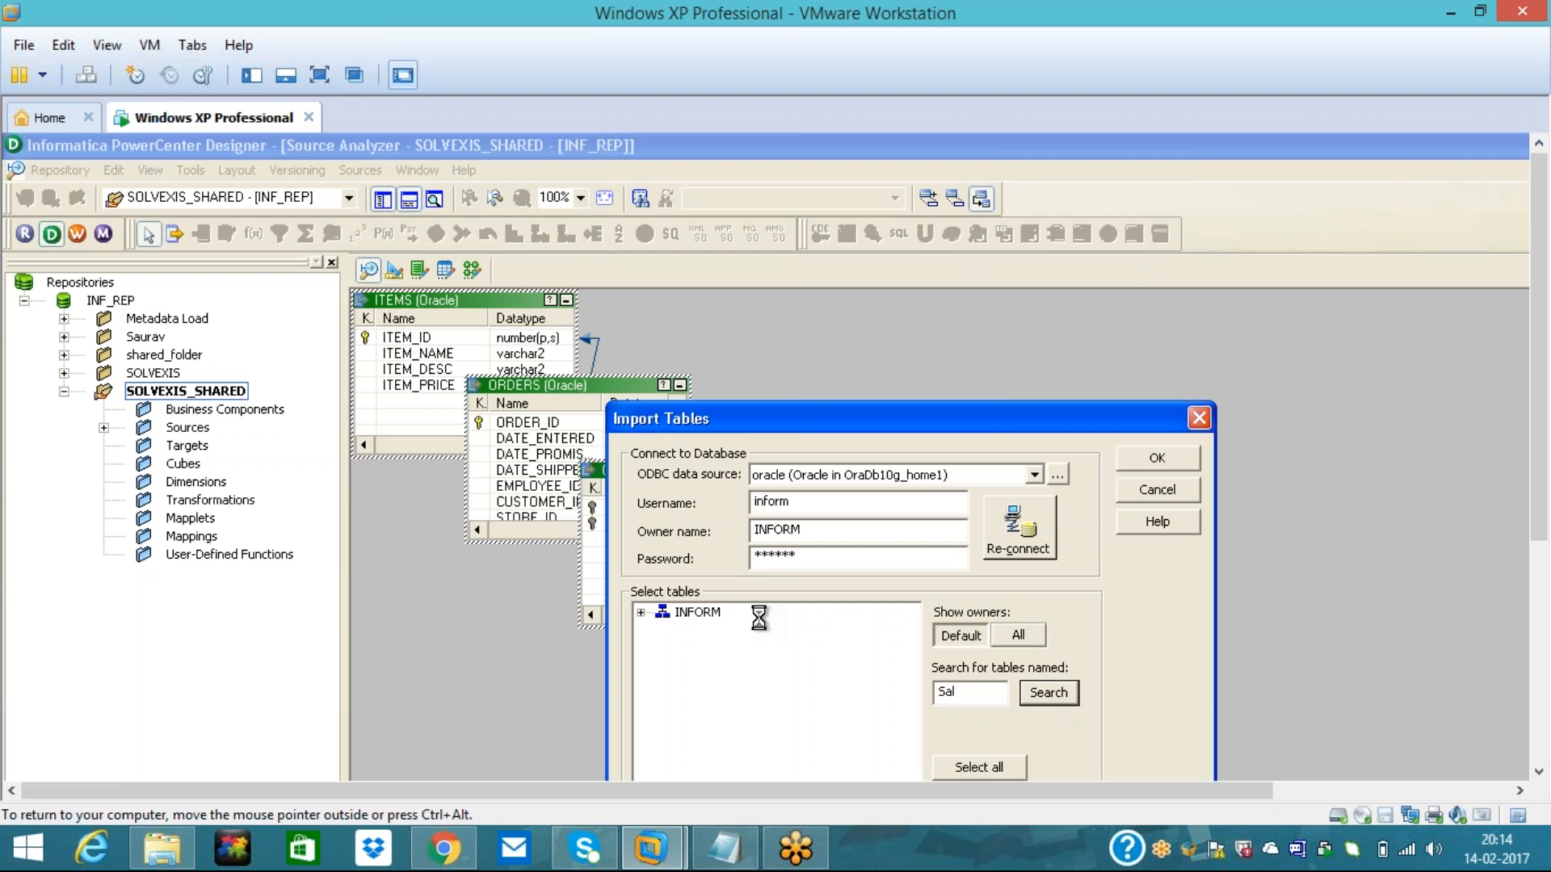
{"action": "left_click", "coordinate": [640, 612]}
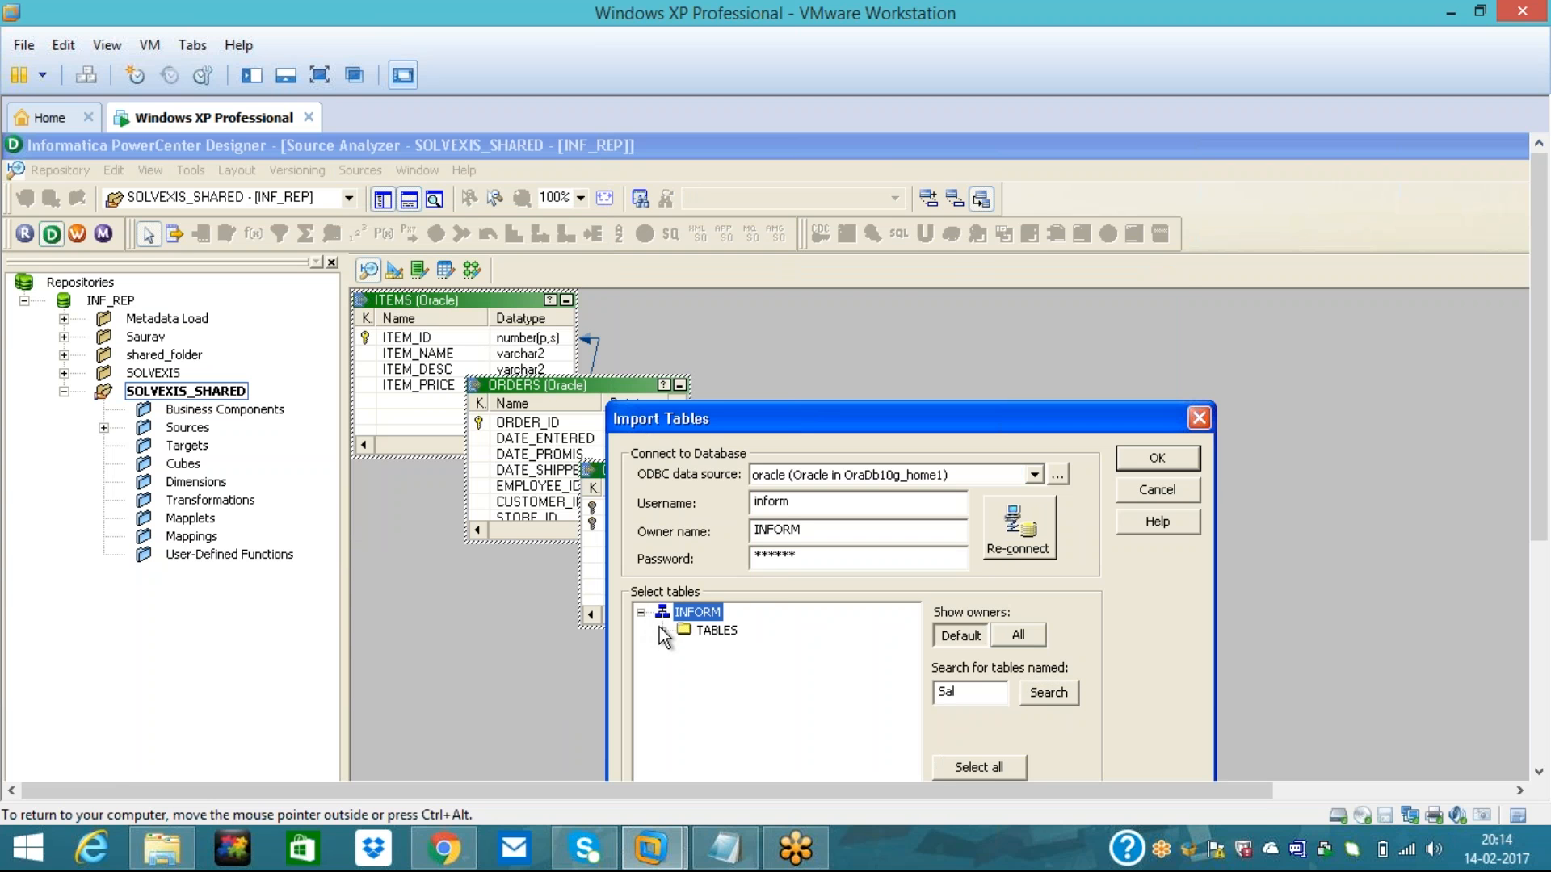
{"action": "left_click", "coordinate": [662, 630]}
{"action": "left_click", "coordinate": [745, 650]}
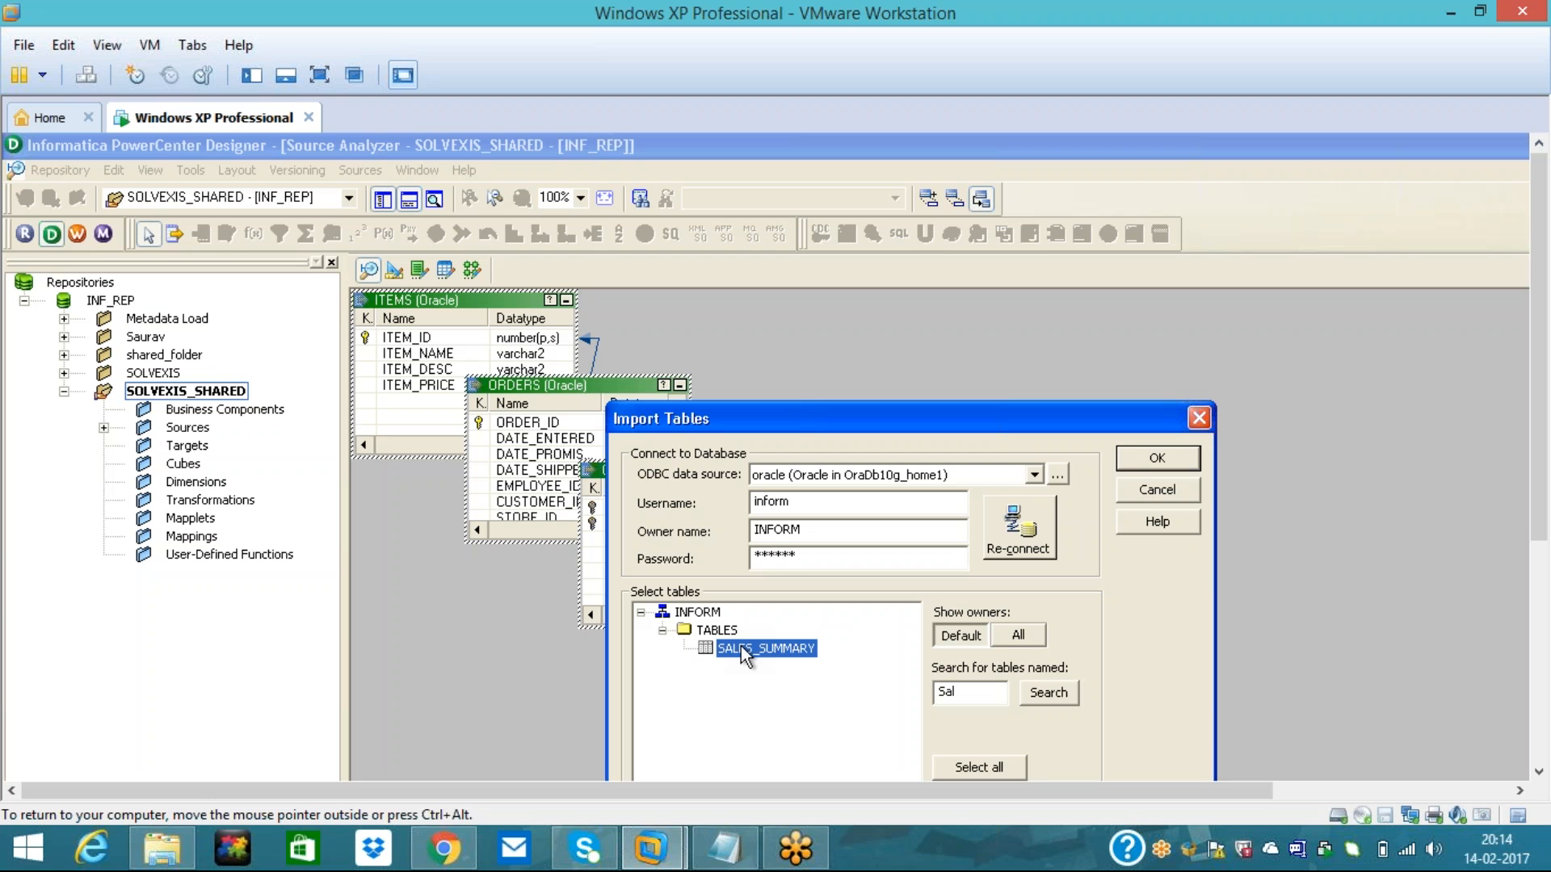
- Change the search to 'STORE' and import the STORES table as a source
{"action": "left_click", "coordinate": [965, 692]}
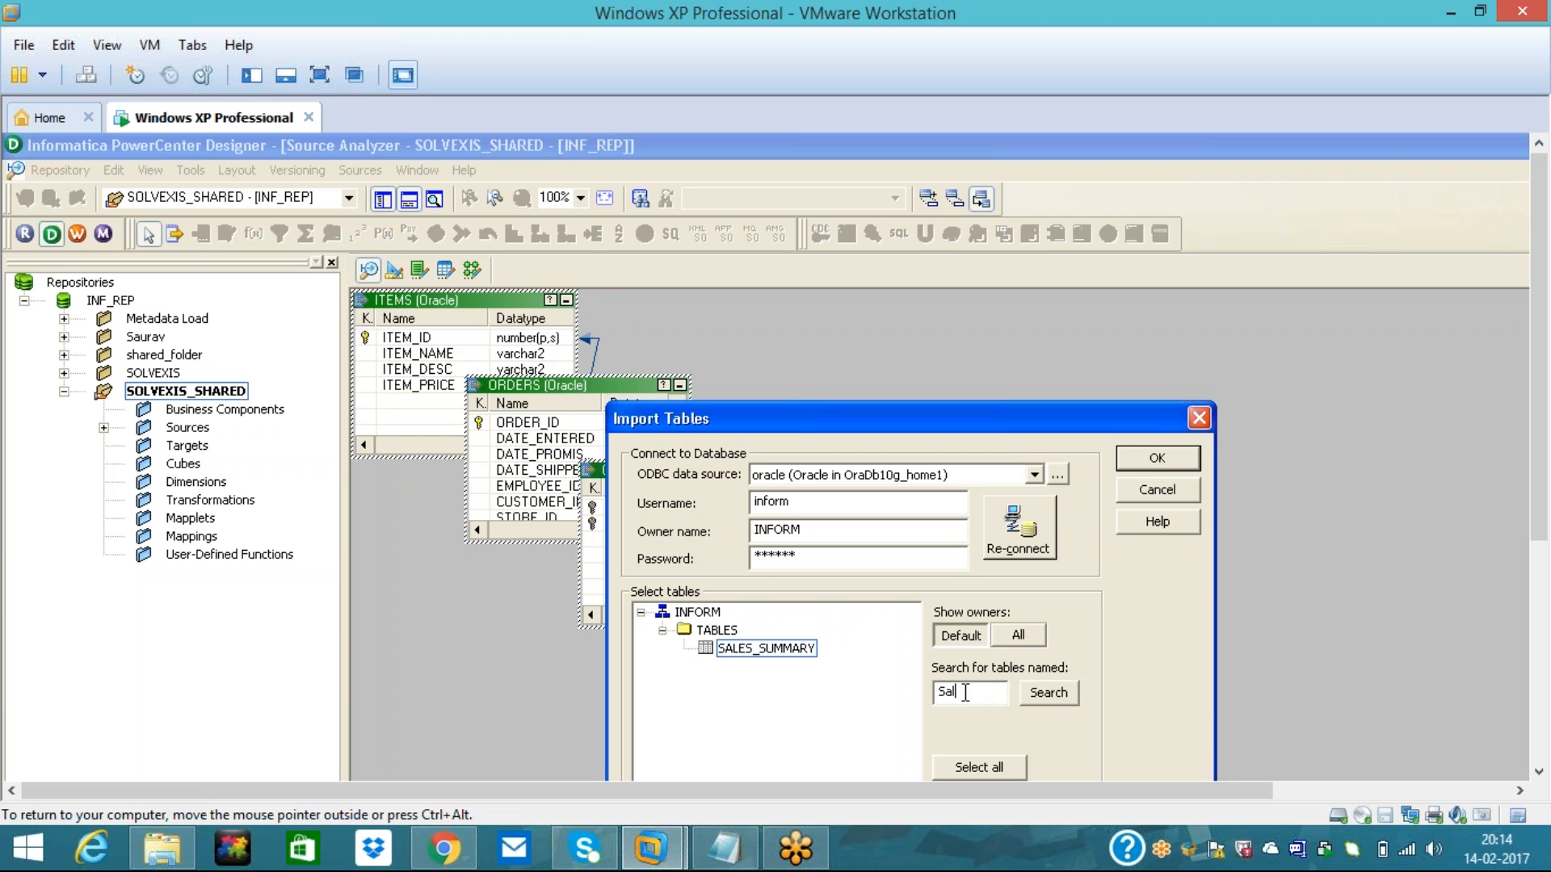
{"action": "key", "text": "BackSpace"}
{"action": "key", "text": "BackSpace"}
{"action": "key", "text": "BackSpace"}
{"action": "type", "text": "SA"}
{"action": "key", "text": "BackSpace"}
{"action": "type", "text": "TORE"}
{"action": "left_click", "coordinate": [1048, 692]}
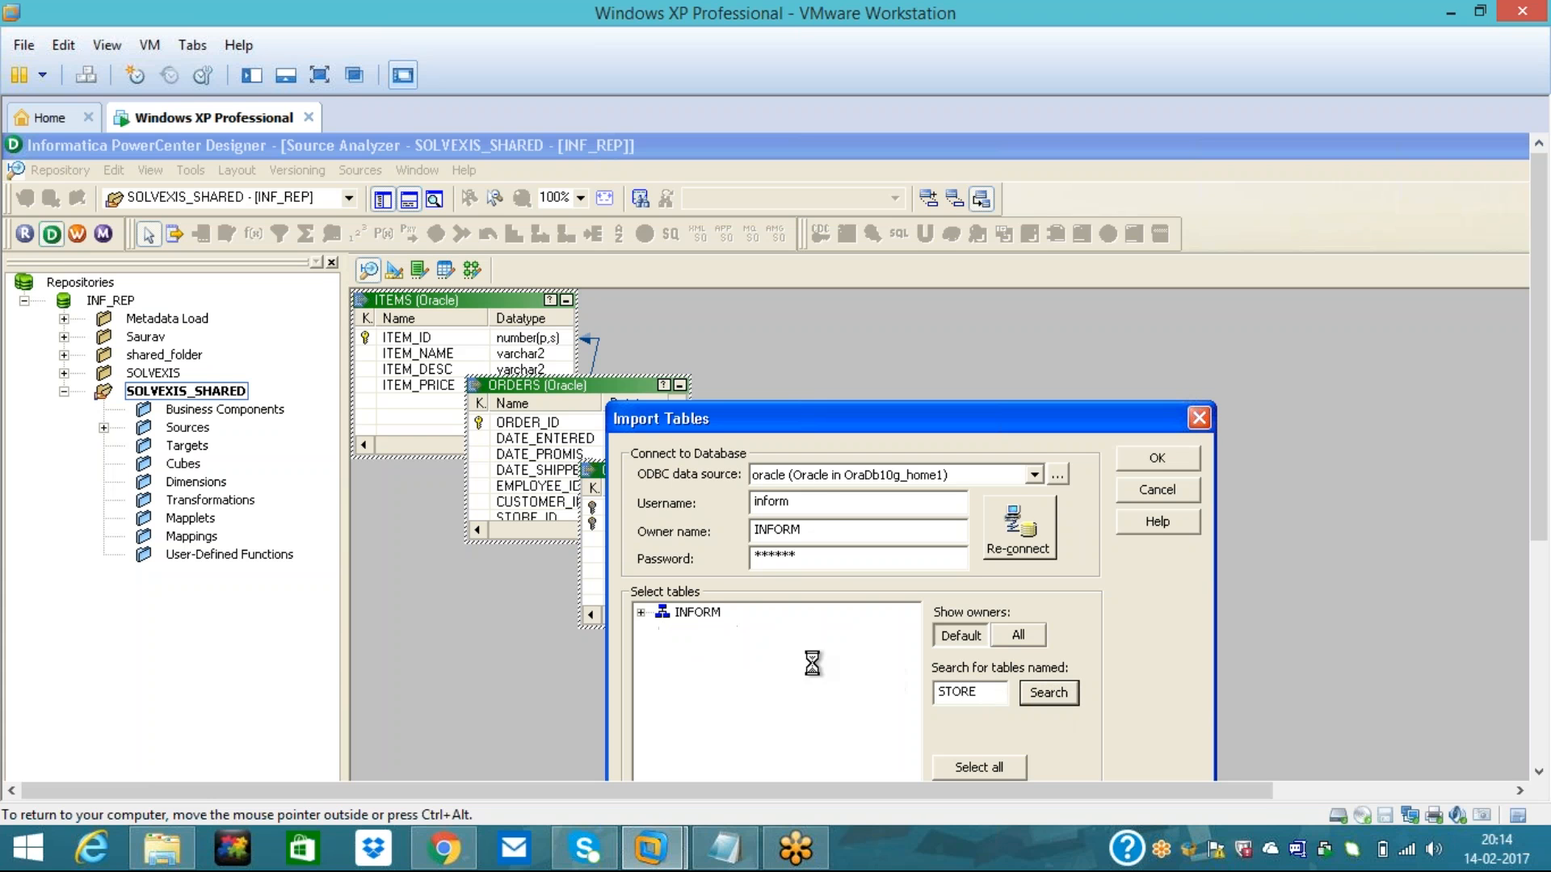
{"action": "left_click", "coordinate": [642, 612]}
{"action": "left_click", "coordinate": [664, 632]}
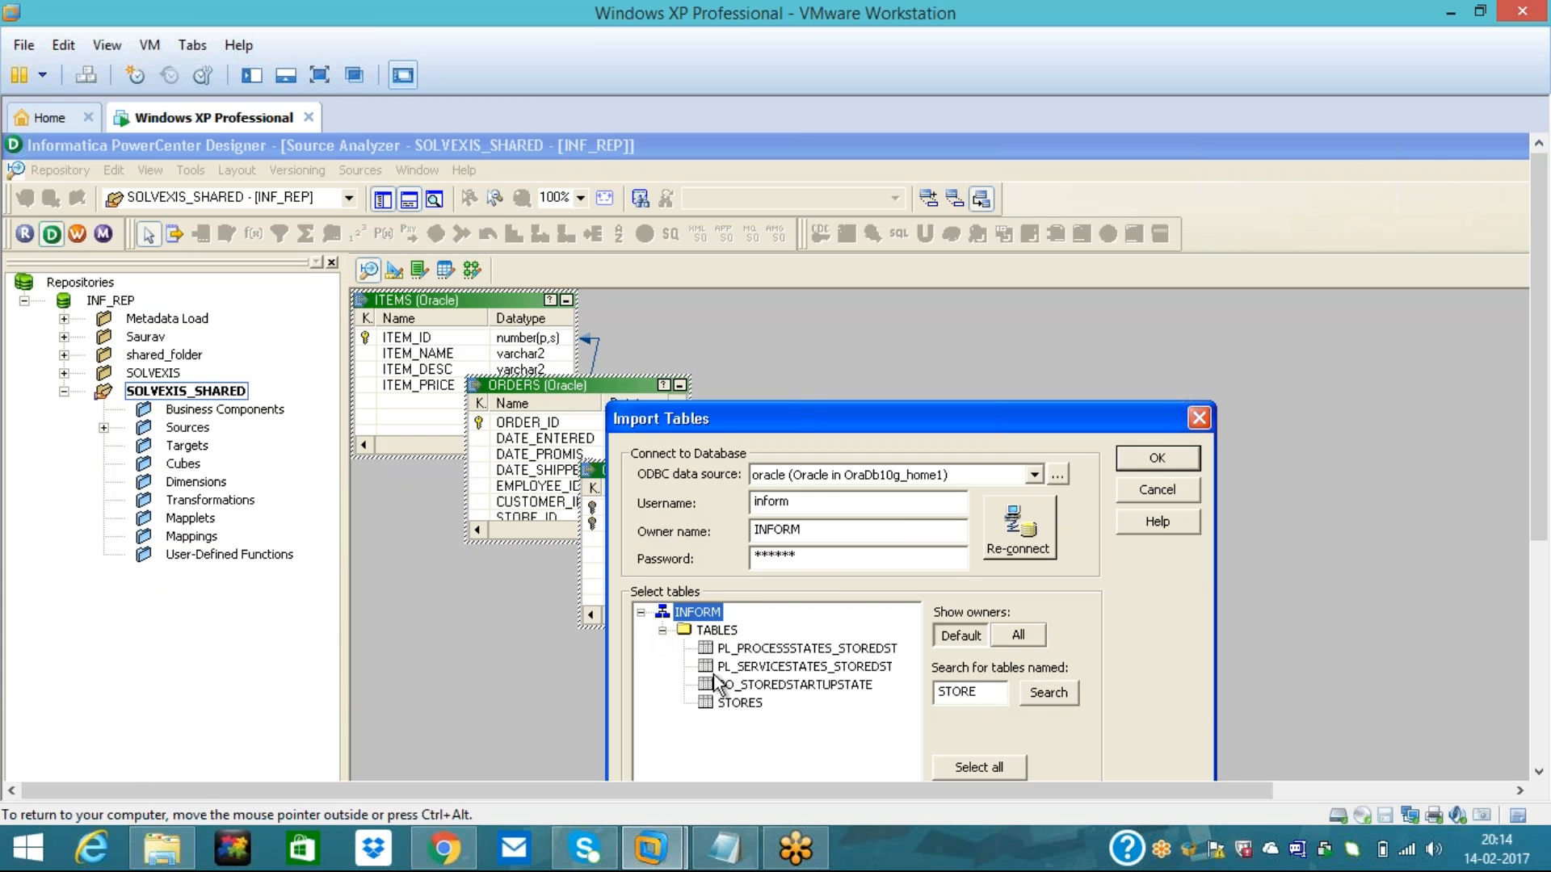
{"action": "left_click", "coordinate": [740, 703]}
{"action": "left_click", "coordinate": [1157, 458]}
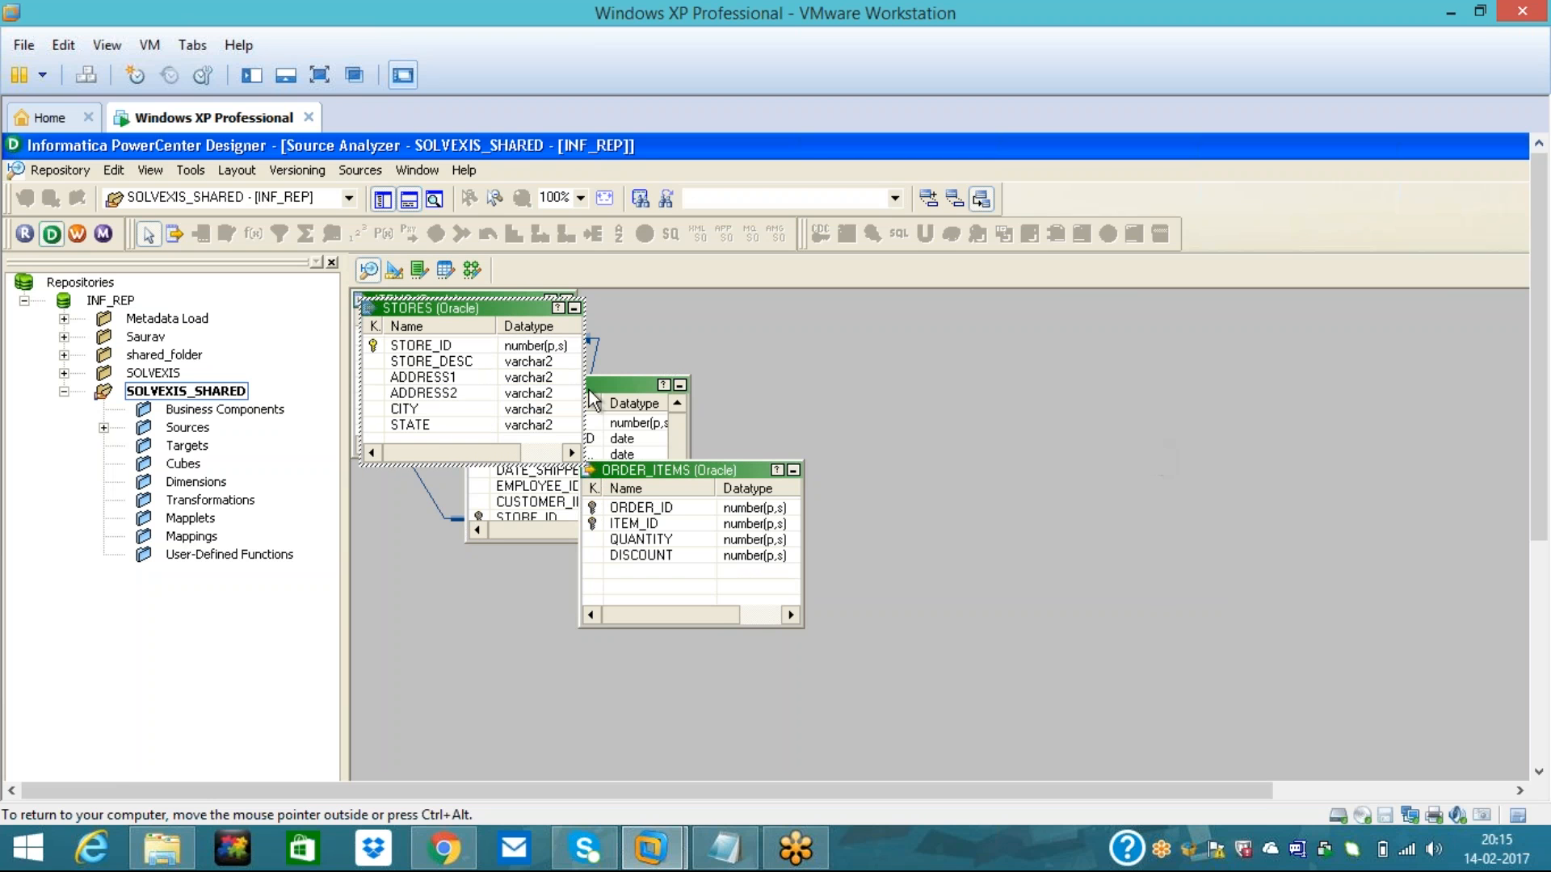
- Spread STORES, ORDERS and ORDER_ITEMS apart on the Source Analyzer canvas
{"action": "left_click_drag", "start_coordinate": [452, 308], "coordinate": [1038, 374]}
{"action": "left_click_drag", "start_coordinate": [680, 478], "coordinate": [653, 514]}
{"action": "left_click_drag", "start_coordinate": [599, 393], "coordinate": [875, 329]}
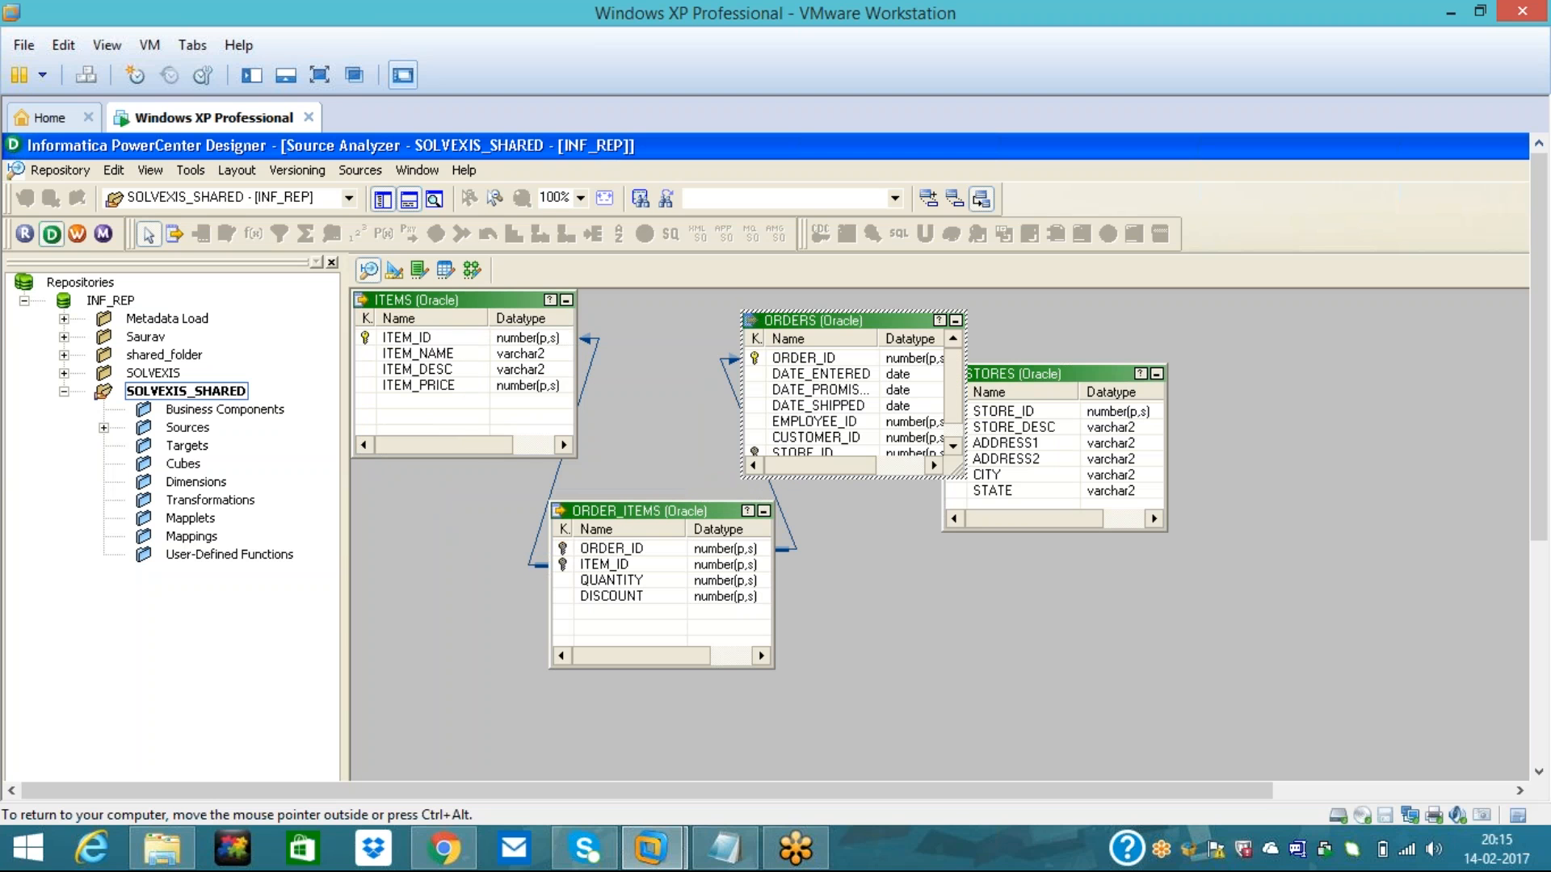
{"action": "left_click_drag", "start_coordinate": [992, 373], "coordinate": [1210, 352]}
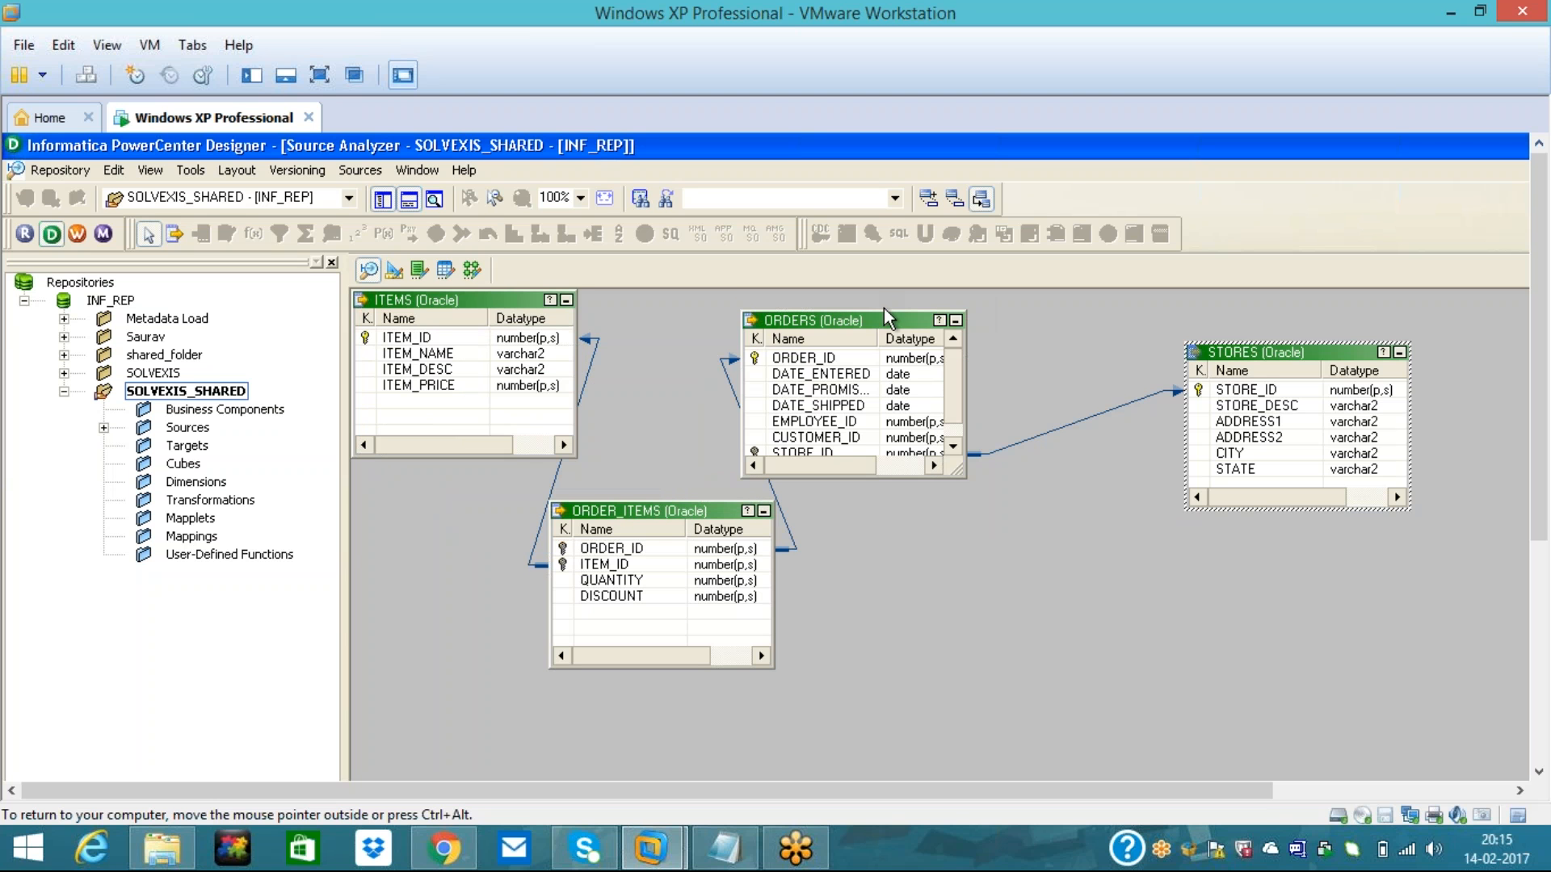
{"action": "left_click_drag", "start_coordinate": [881, 327], "coordinate": [968, 338]}
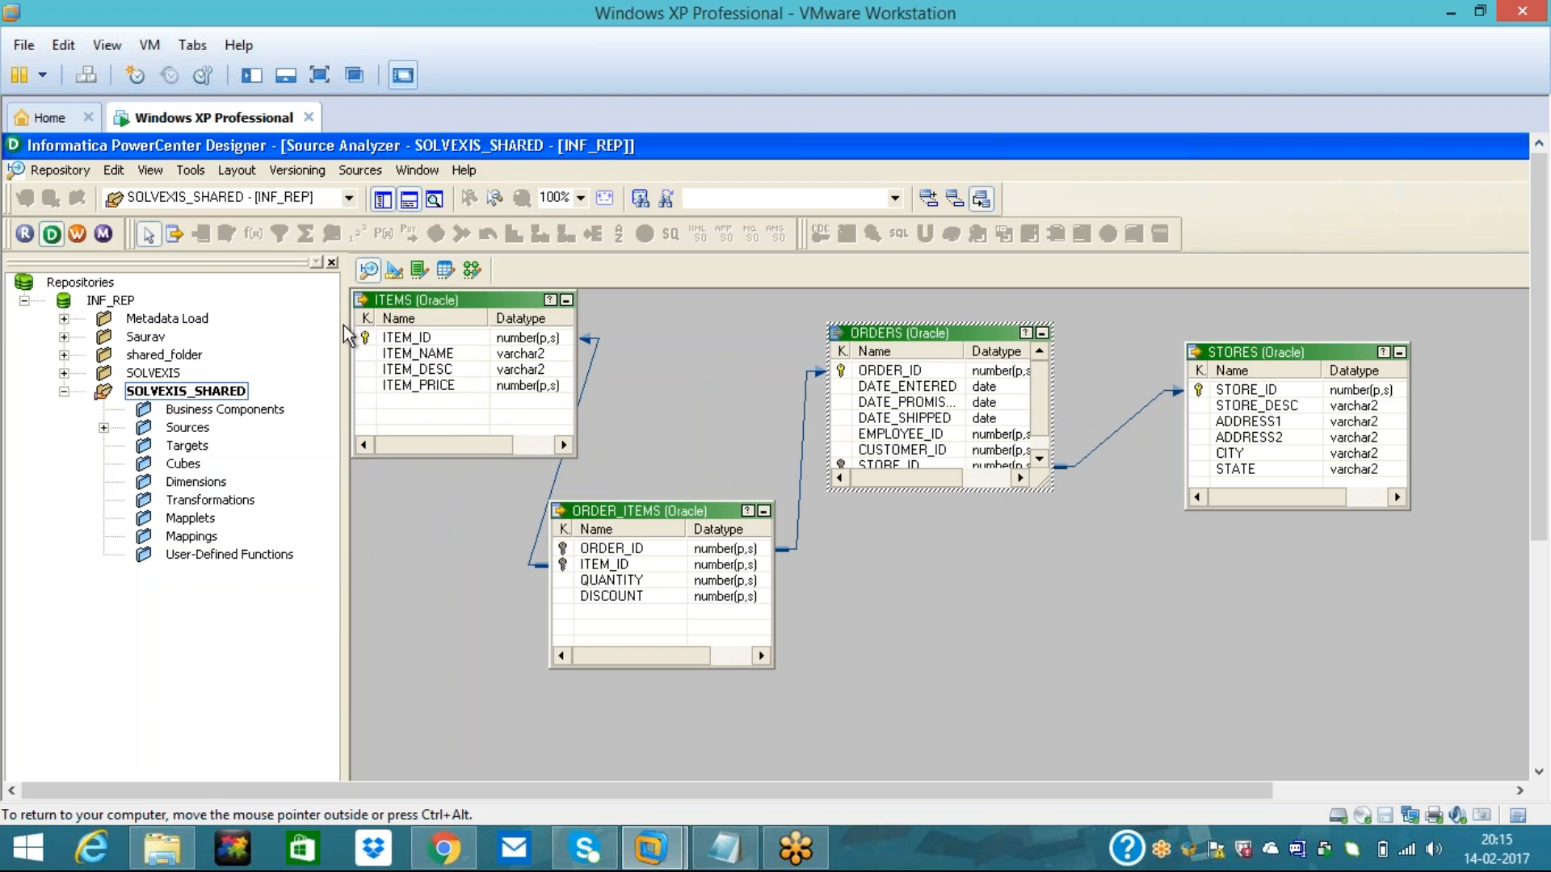
{"action": "left_click", "coordinate": [394, 273]}
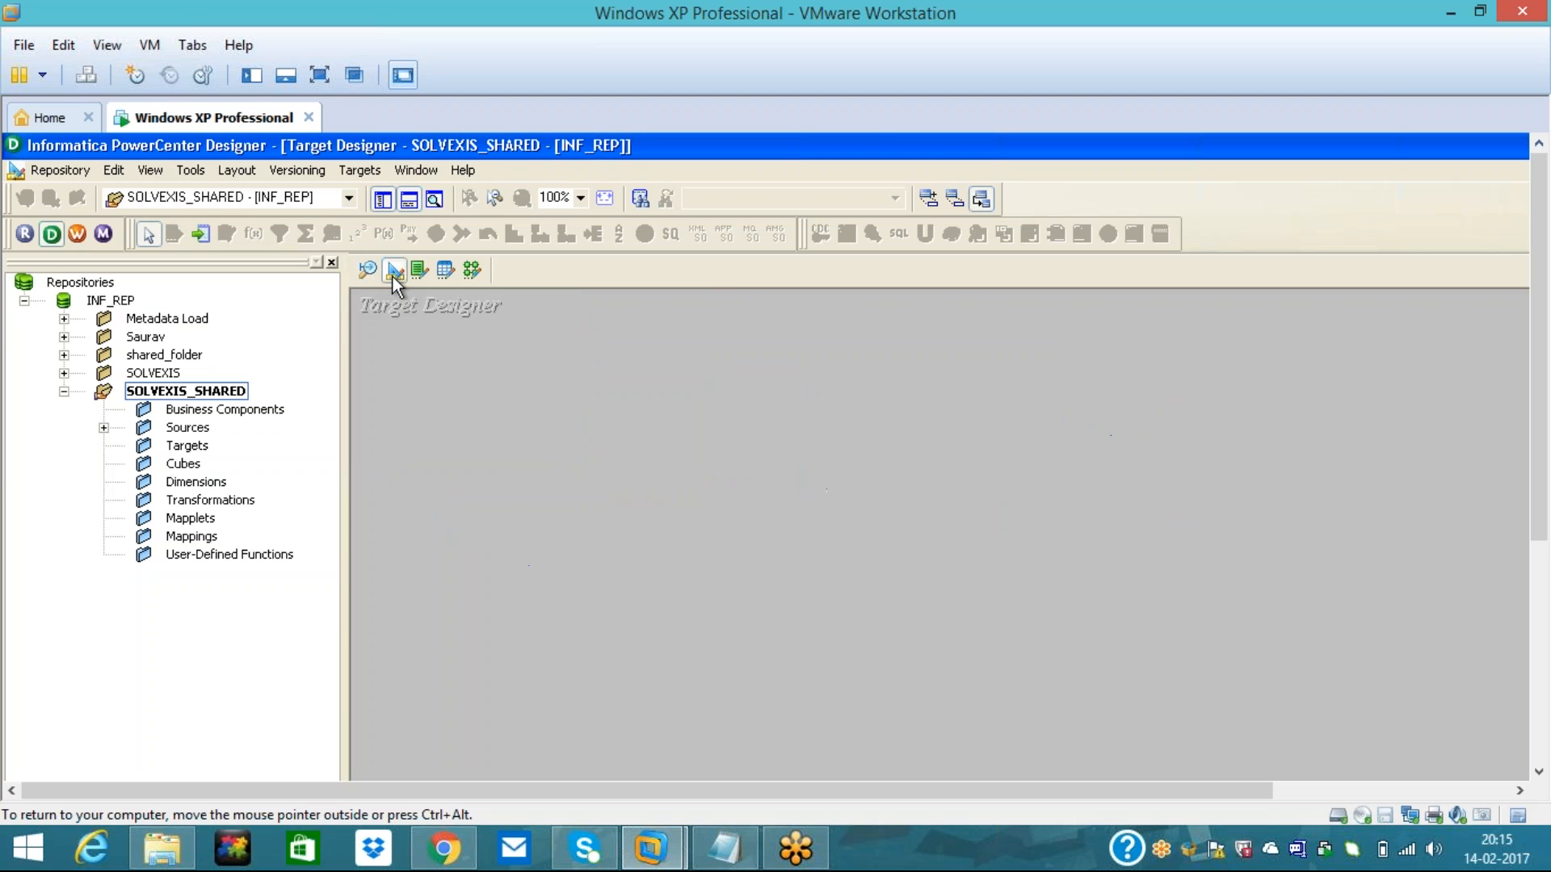
- Import SALES_SUMMARY from the Oracle database as a target, found by searching 'Sale'
{"action": "left_click", "coordinate": [365, 171]}
{"action": "left_click", "coordinate": [380, 194]}
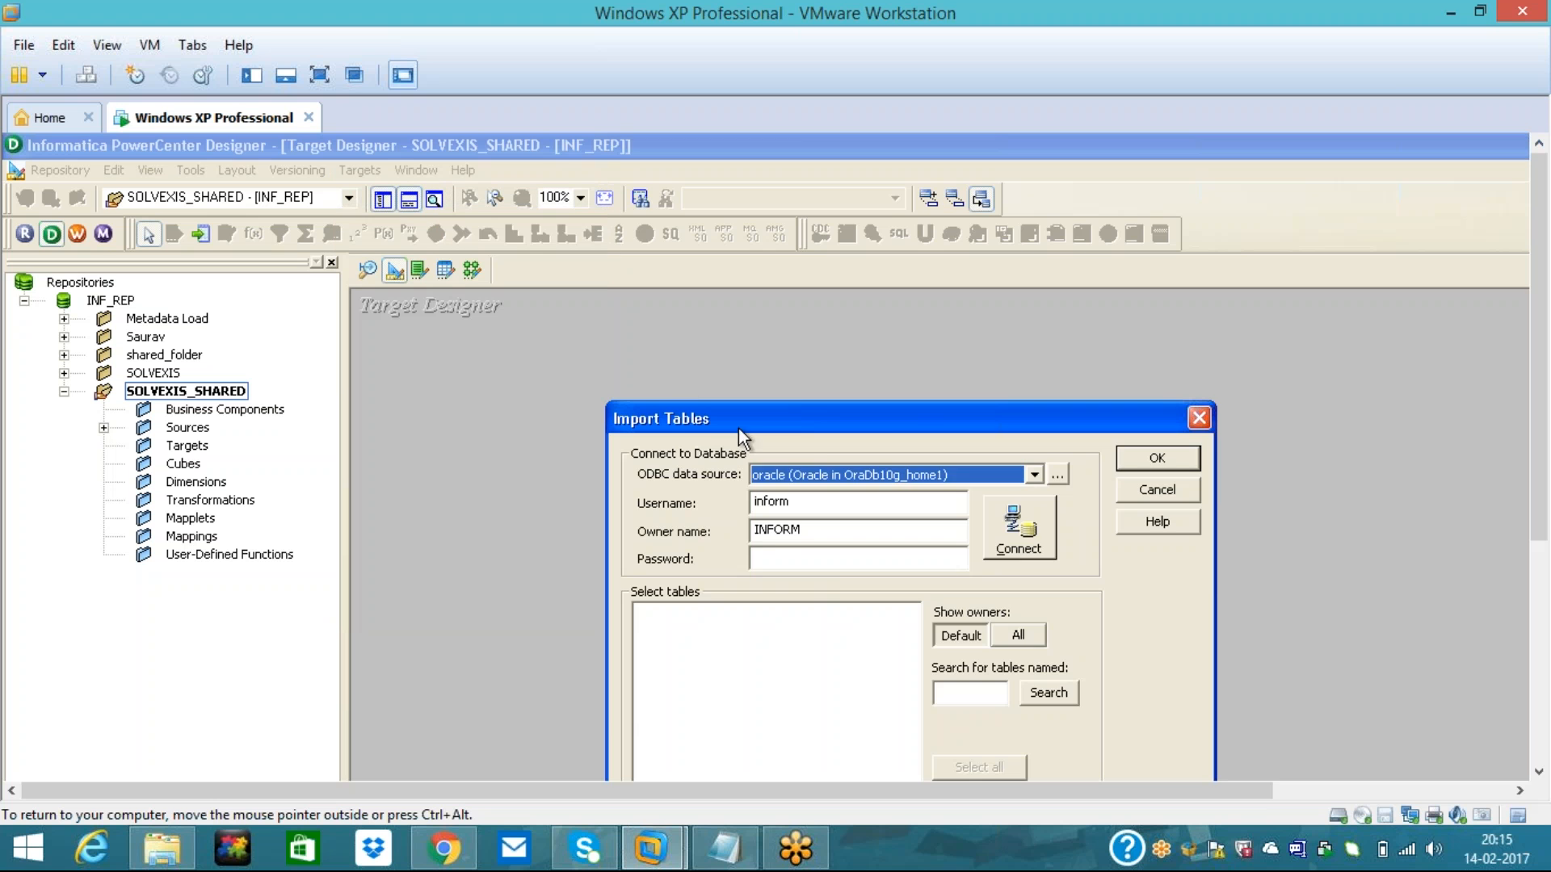
{"action": "left_click", "coordinate": [800, 557]}
{"action": "type", "text": "*****"}
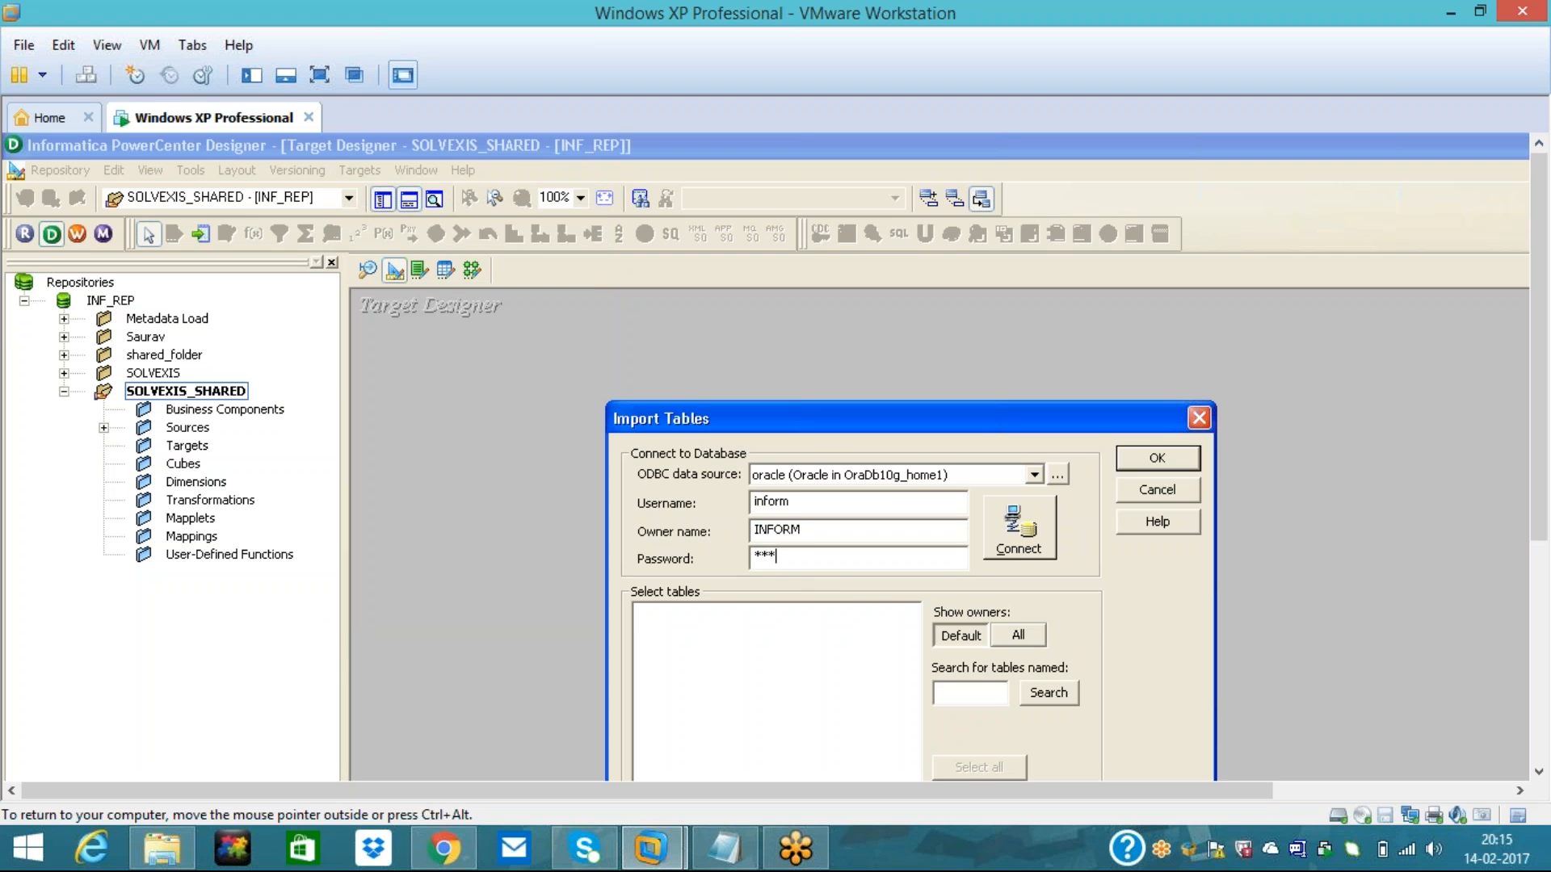
{"action": "type", "text": "*"}
{"action": "left_click", "coordinate": [1004, 539]}
{"action": "left_click", "coordinate": [970, 693]}
{"action": "type", "text": "Sale"}
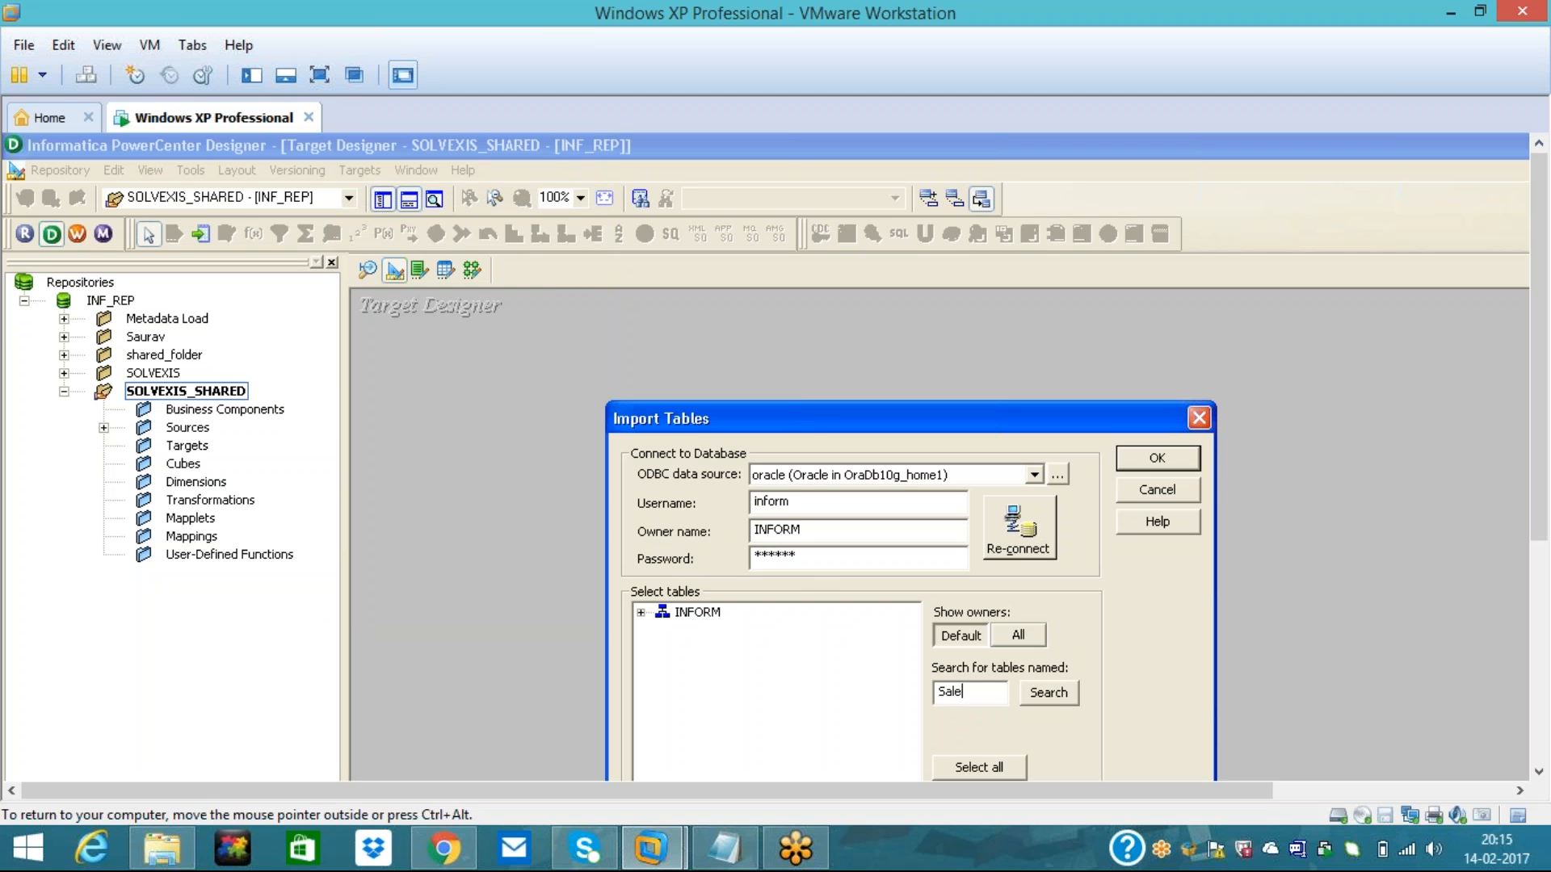
{"action": "left_click", "coordinate": [1049, 691]}
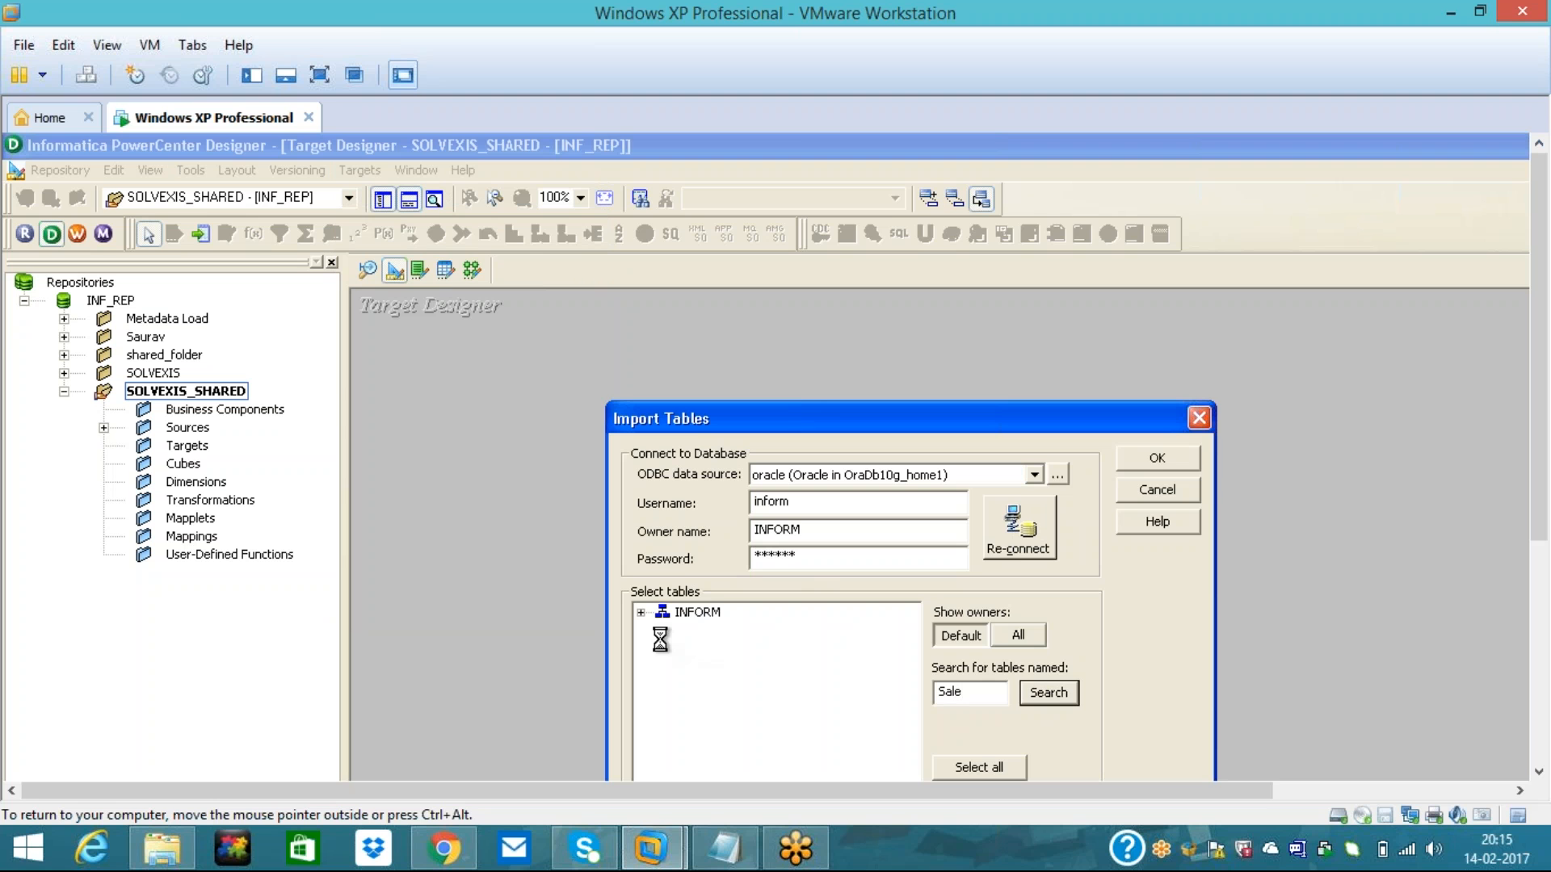
{"action": "left_click", "coordinate": [641, 614]}
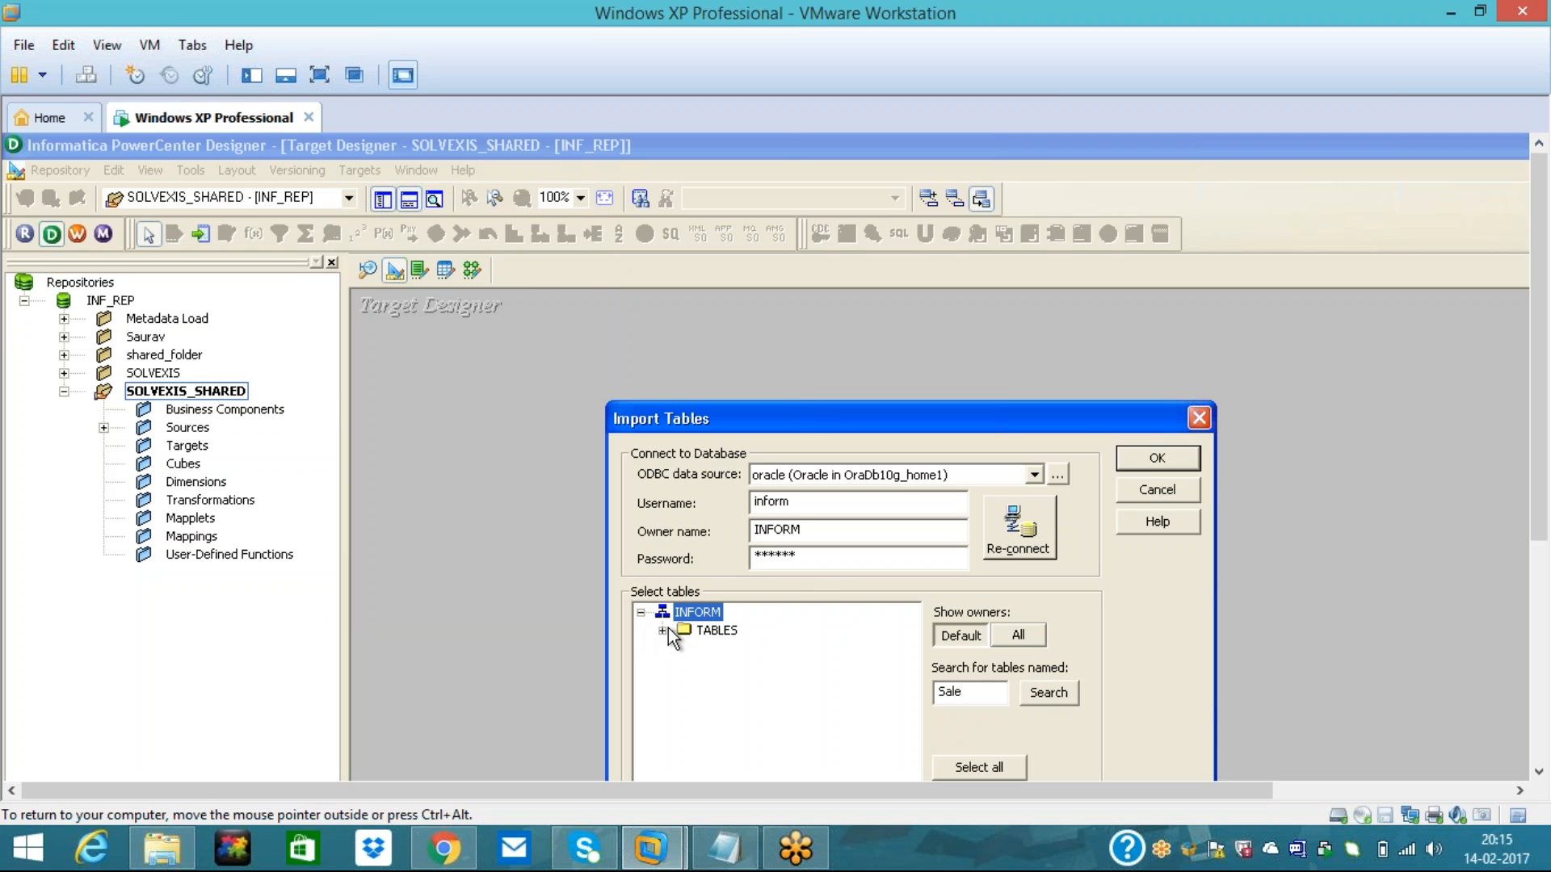
{"action": "left_click", "coordinate": [667, 630]}
{"action": "left_click", "coordinate": [759, 650]}
{"action": "left_click", "coordinate": [1149, 459]}
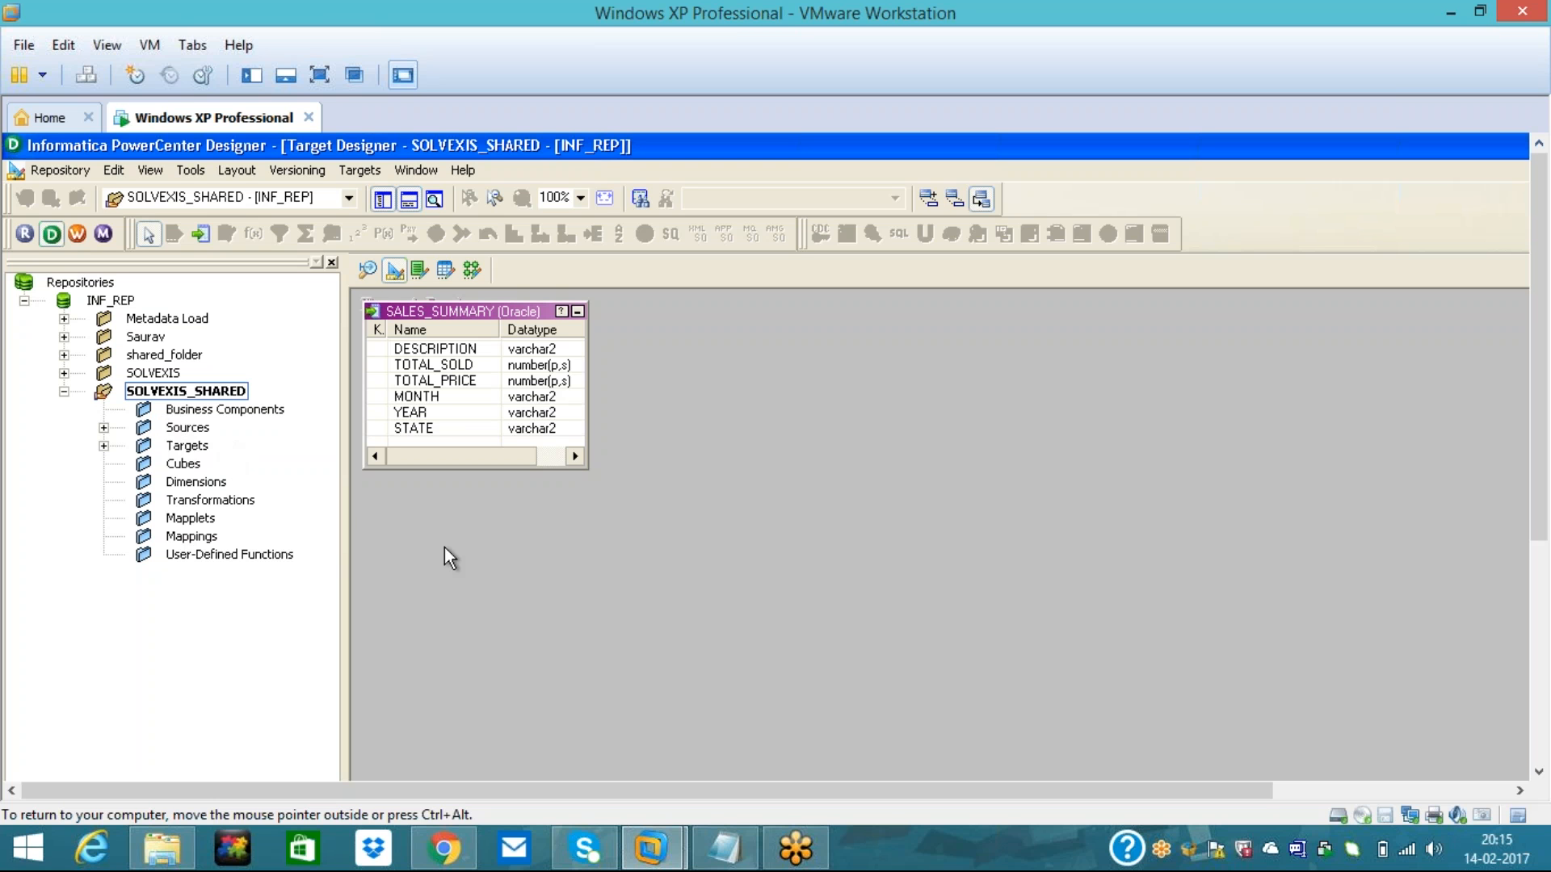
- Save the repository with Ctrl+S and dismiss the no-changes message
{"action": "key", "text": "ctrl+s"}
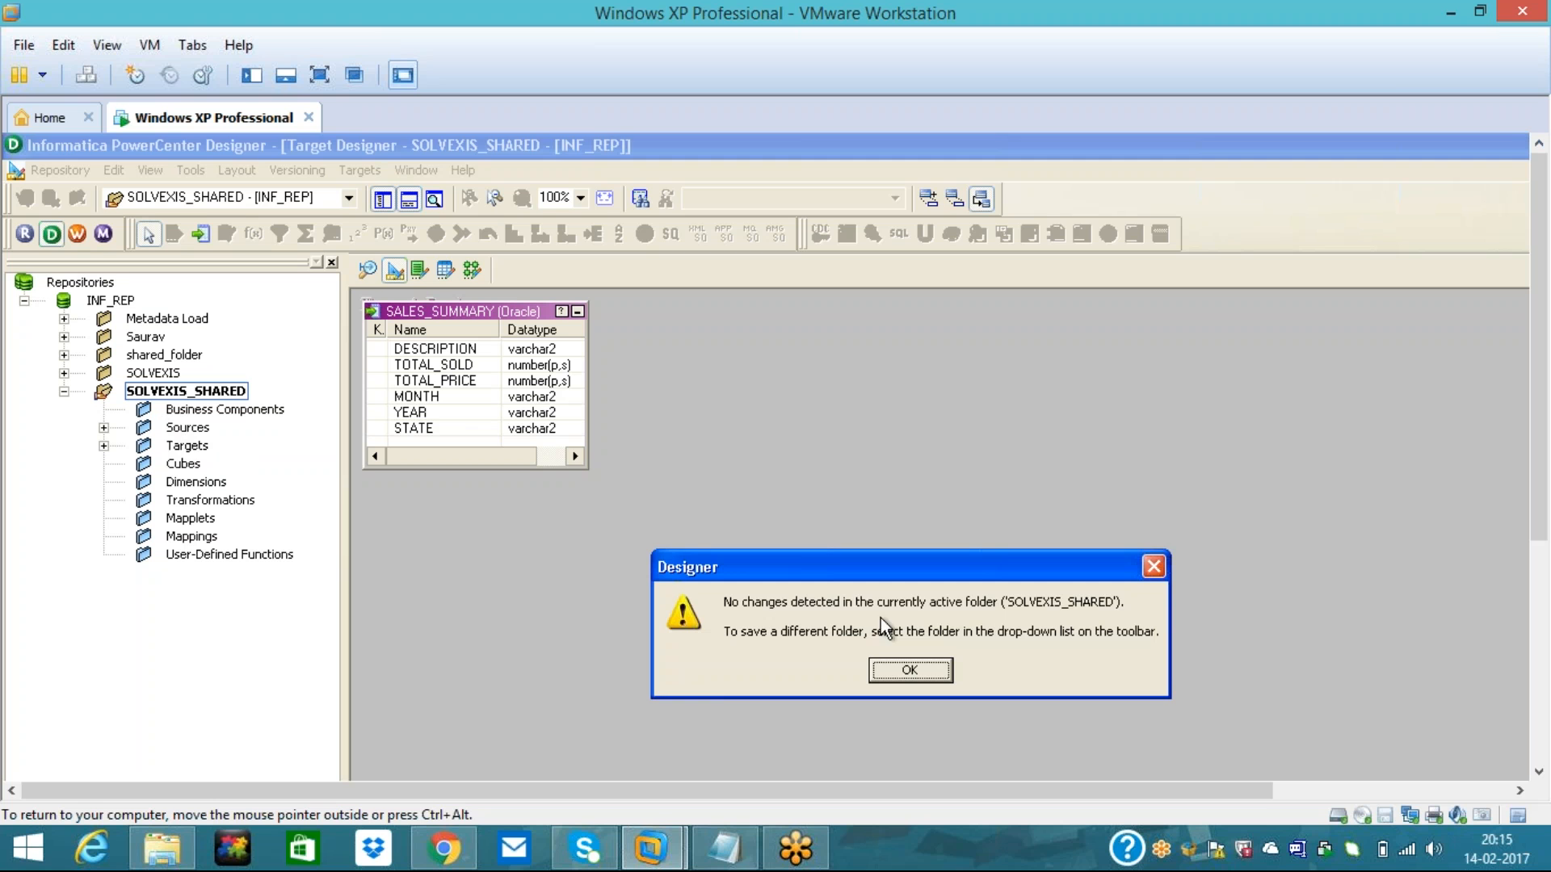
{"action": "left_click", "coordinate": [911, 667]}
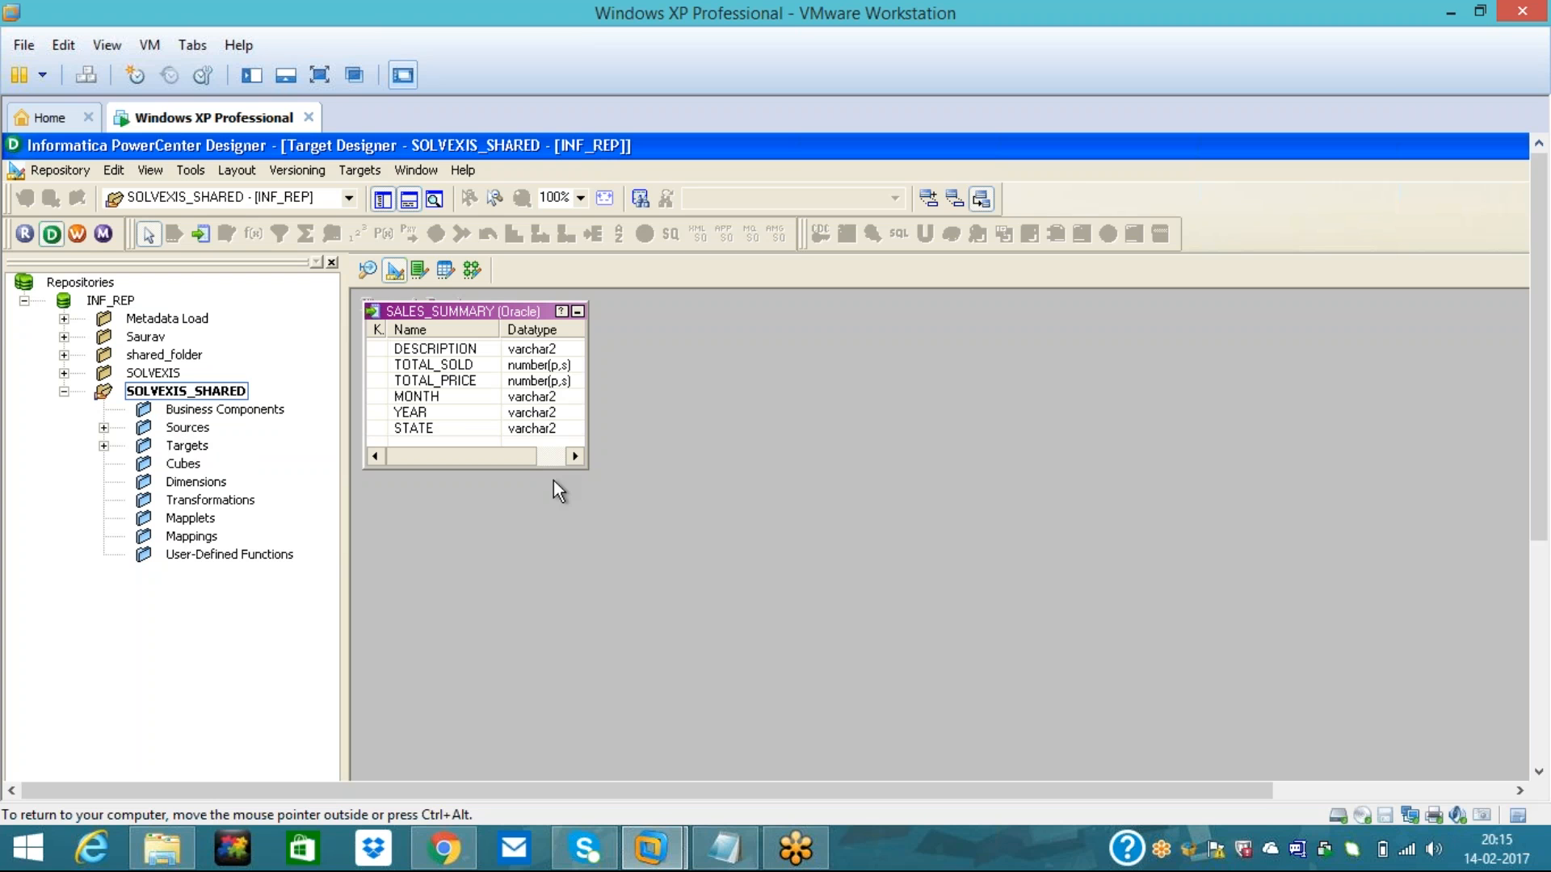
{"action": "left_click", "coordinate": [150, 375]}
- Open the SOLVEXIS folder in the Source Analyzer
{"action": "right_click", "coordinate": [153, 376]}
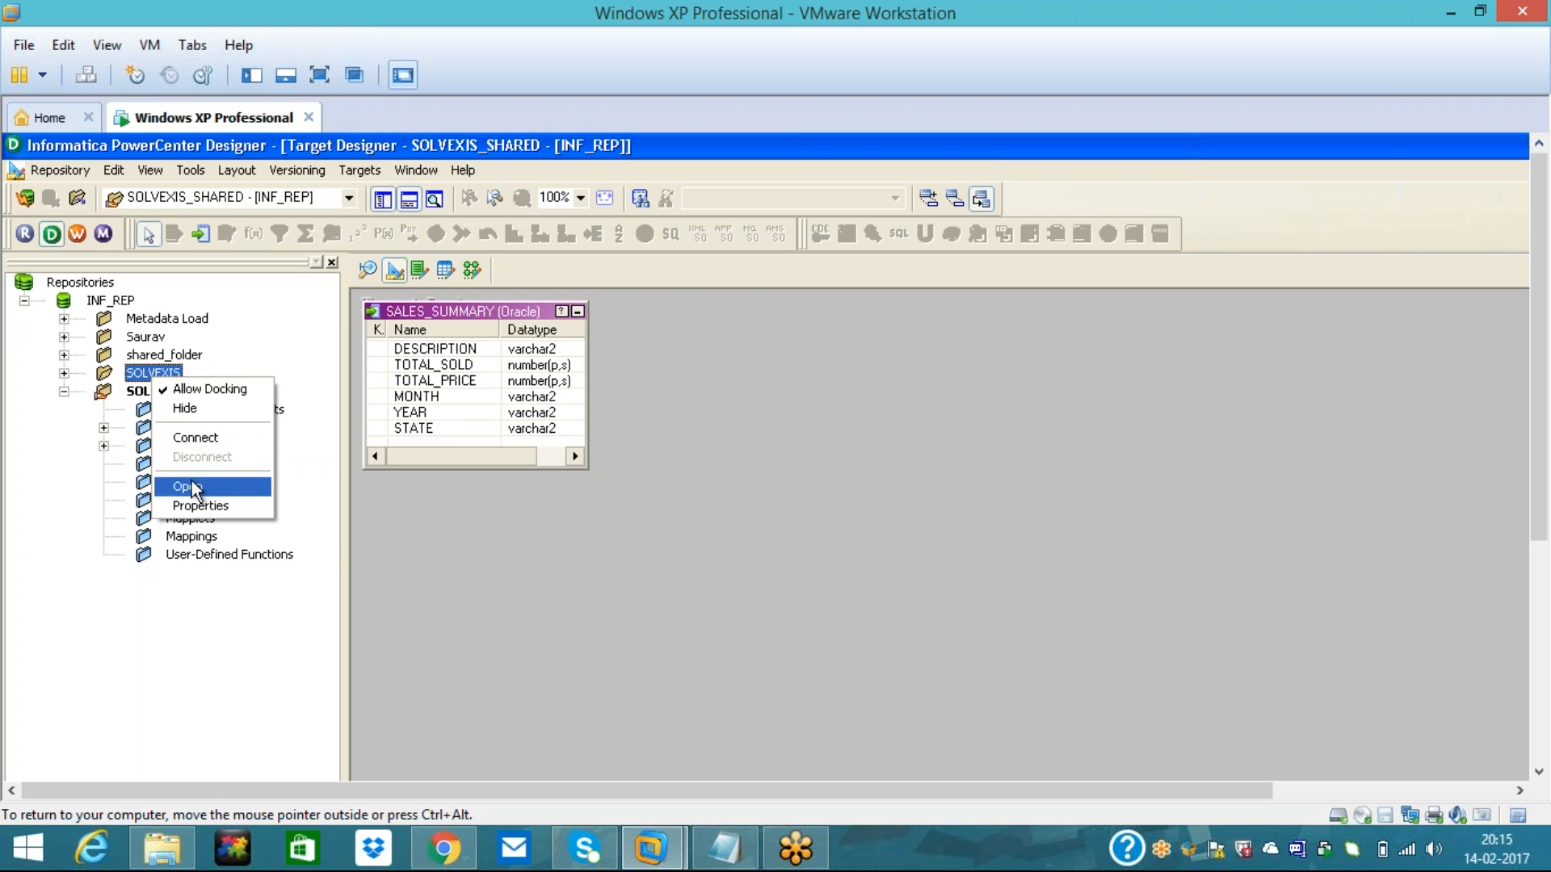
{"action": "left_click", "coordinate": [194, 487]}
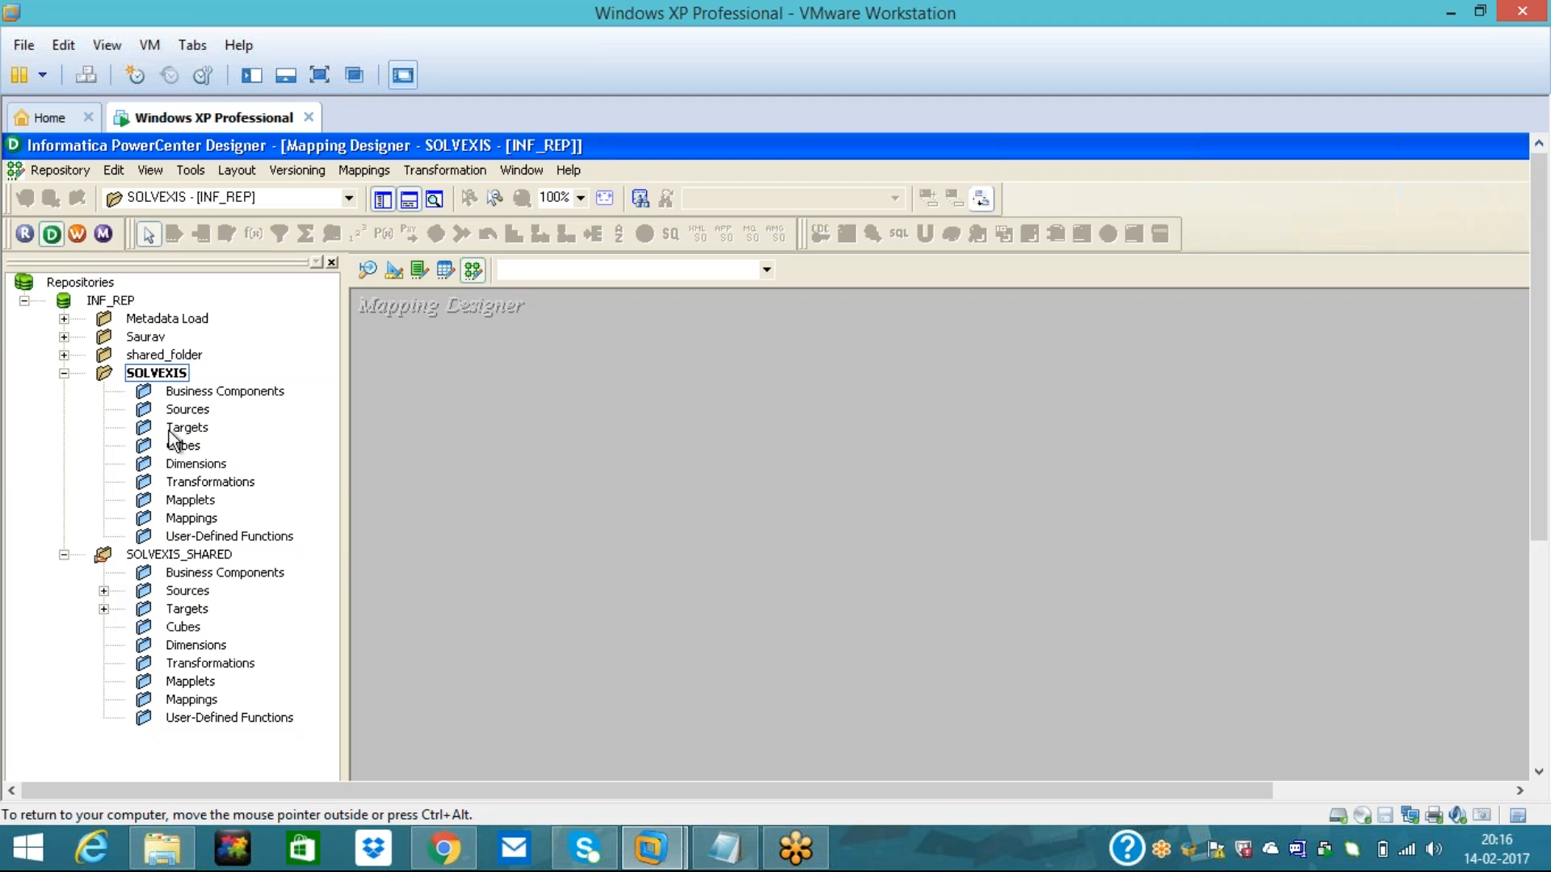
{"action": "left_click", "coordinate": [194, 412]}
{"action": "left_click", "coordinate": [369, 270]}
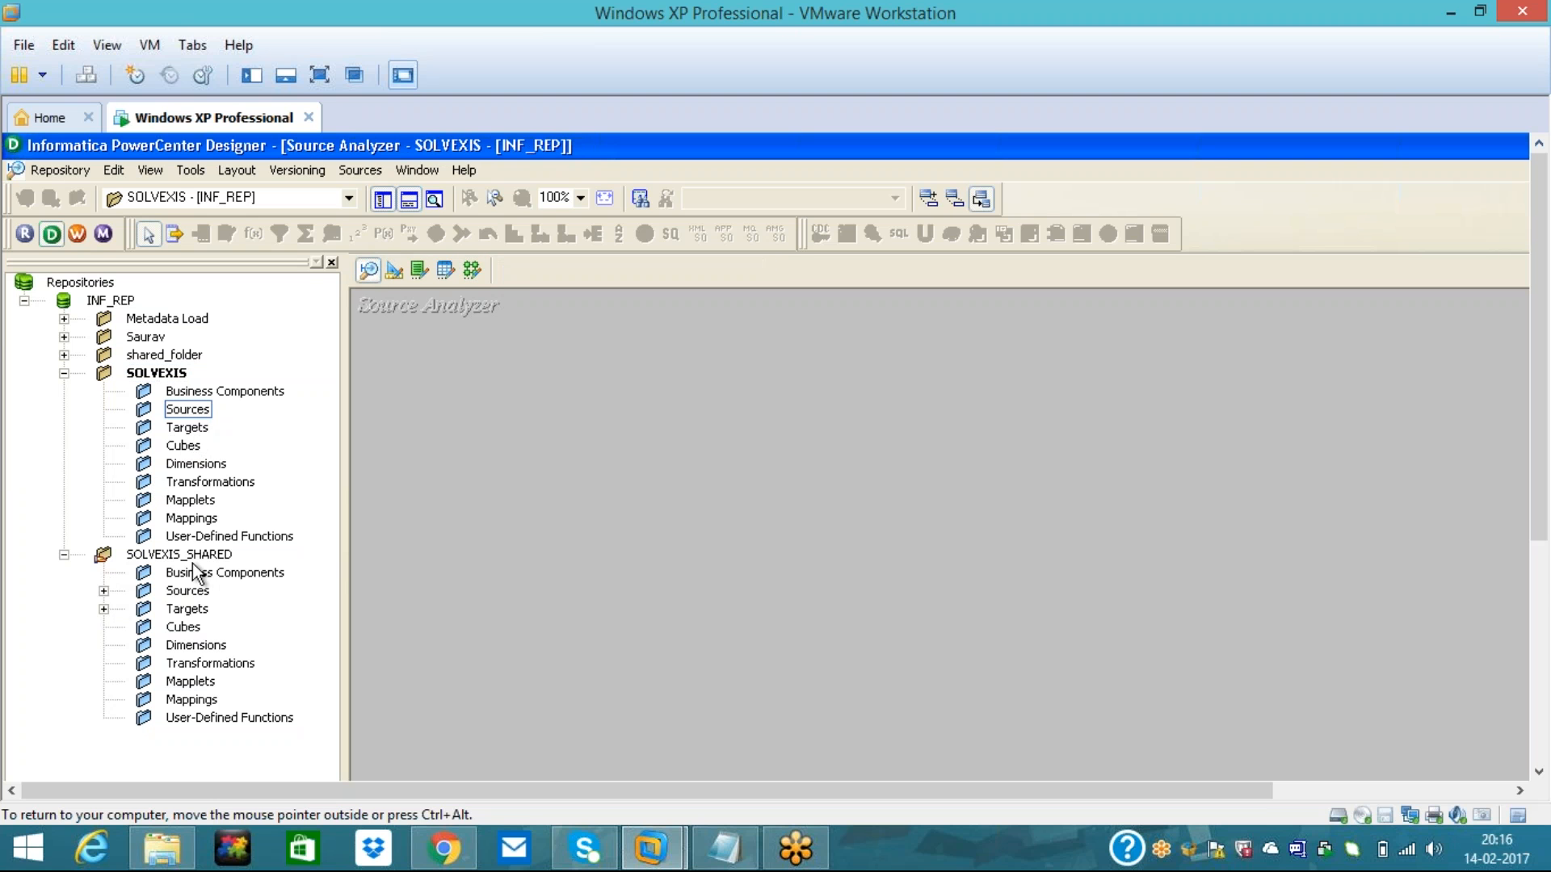
- Bring the shared ITEMS, ORDERS, ORDER_ITEMS and STORES sources into SOLVEXIS as shortcuts
{"action": "left_click", "coordinate": [104, 592]}
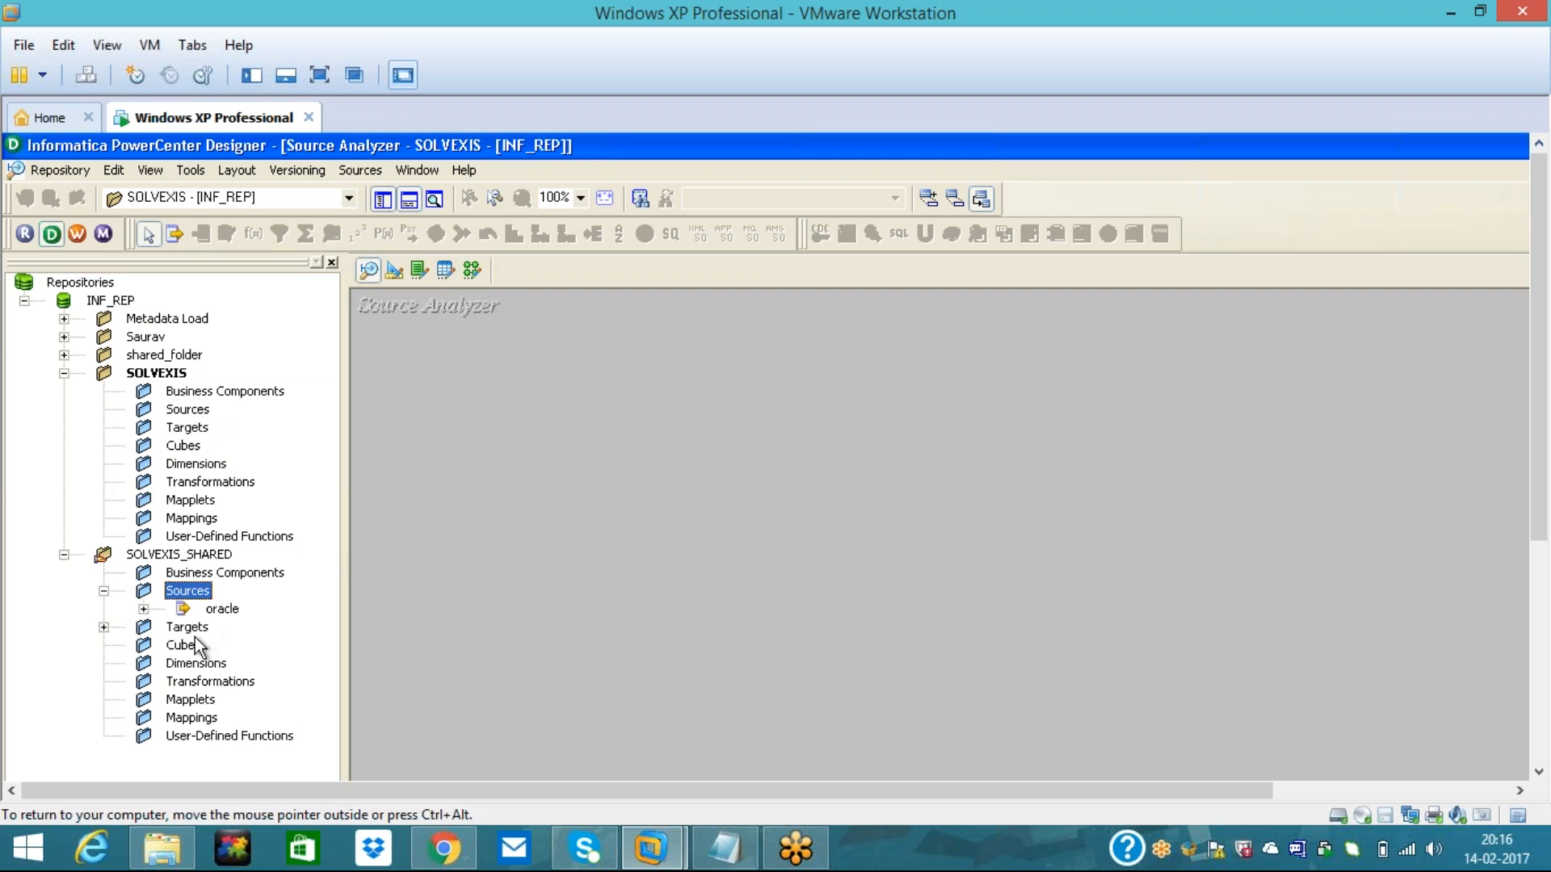
{"action": "left_click", "coordinate": [143, 609]}
{"action": "left_click", "coordinate": [273, 628]}
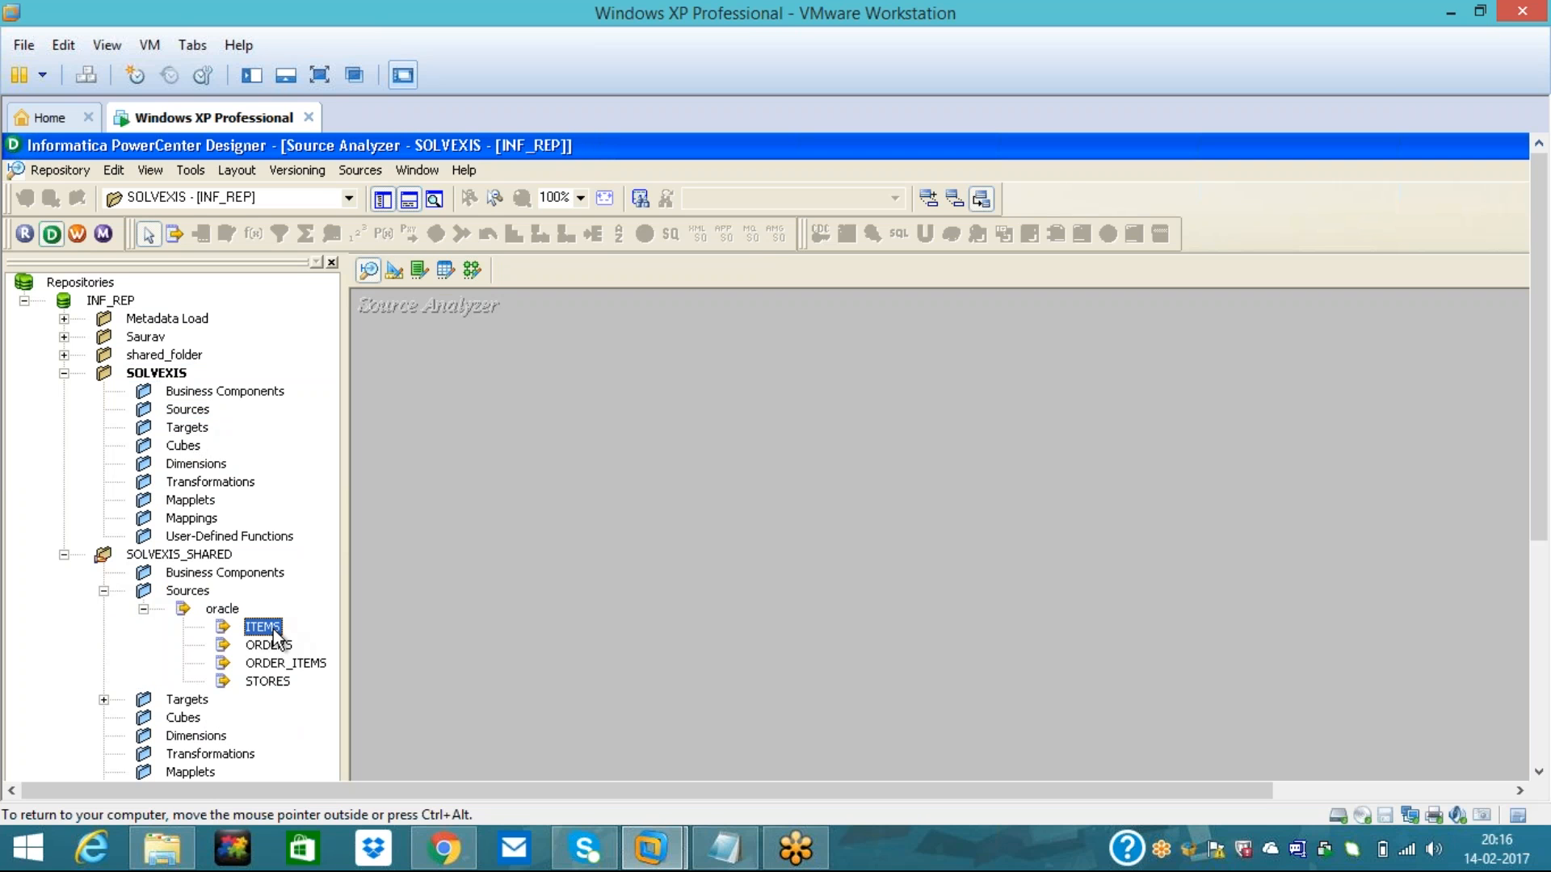
{"action": "left_click", "coordinate": [271, 645]}
{"action": "right_click", "coordinate": [271, 645]}
{"action": "left_click", "coordinate": [262, 627]}
{"action": "left_click", "coordinate": [262, 627], "text": "ctrl"}
{"action": "left_click", "coordinate": [261, 663], "text": "ctrl"}
{"action": "left_click_drag", "start_coordinate": [265, 656], "coordinate": [707, 457]}
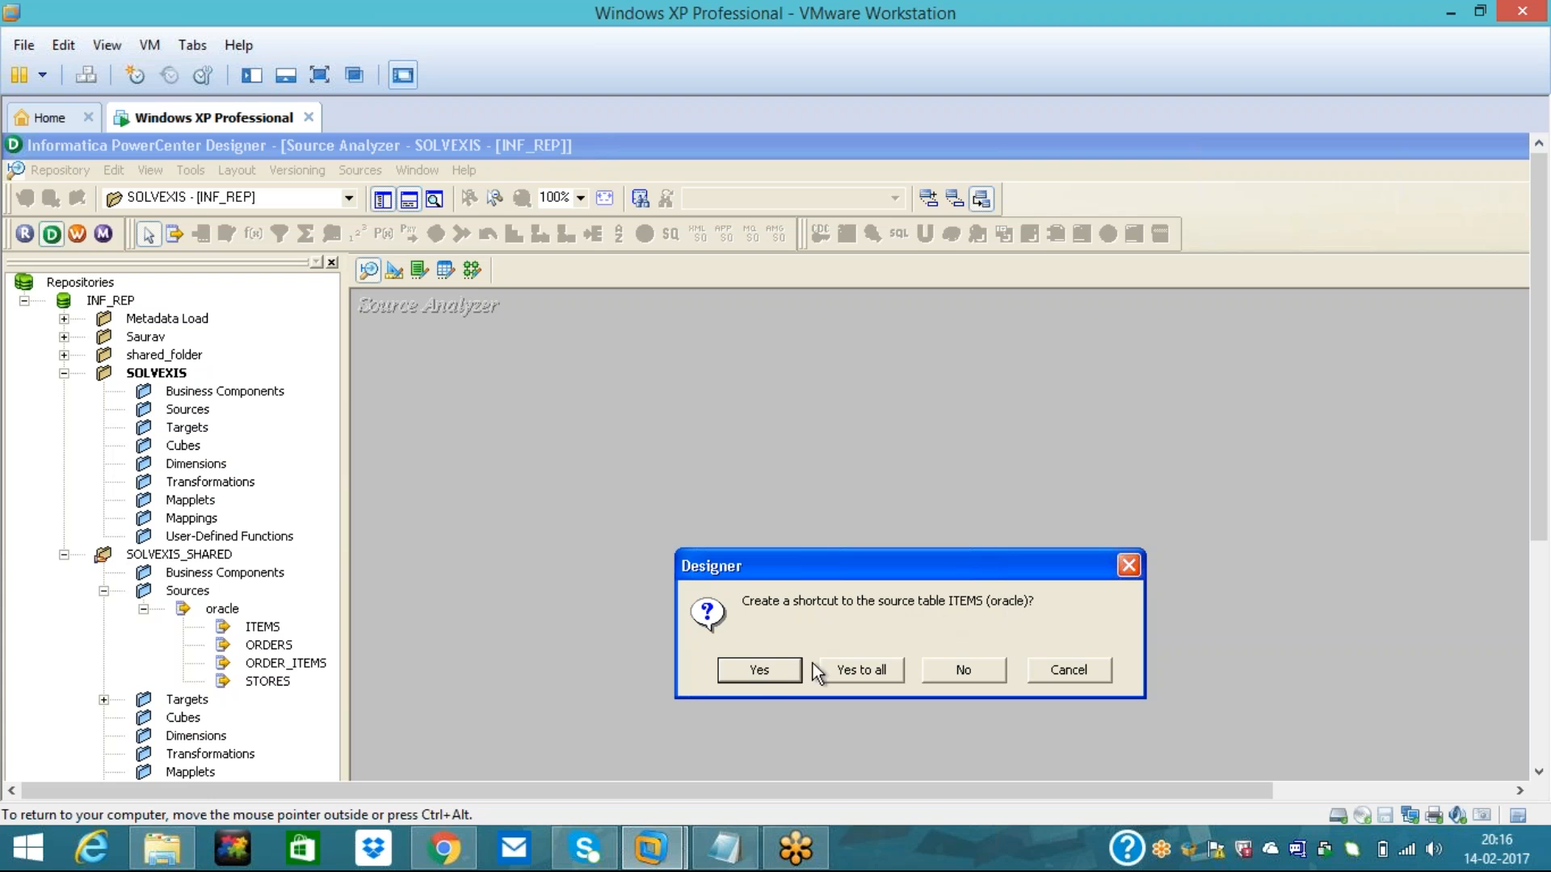
{"action": "left_click", "coordinate": [780, 675]}
{"action": "left_click", "coordinate": [777, 669]}
{"action": "left_click", "coordinate": [772, 673]}
{"action": "left_click", "coordinate": [772, 671]}
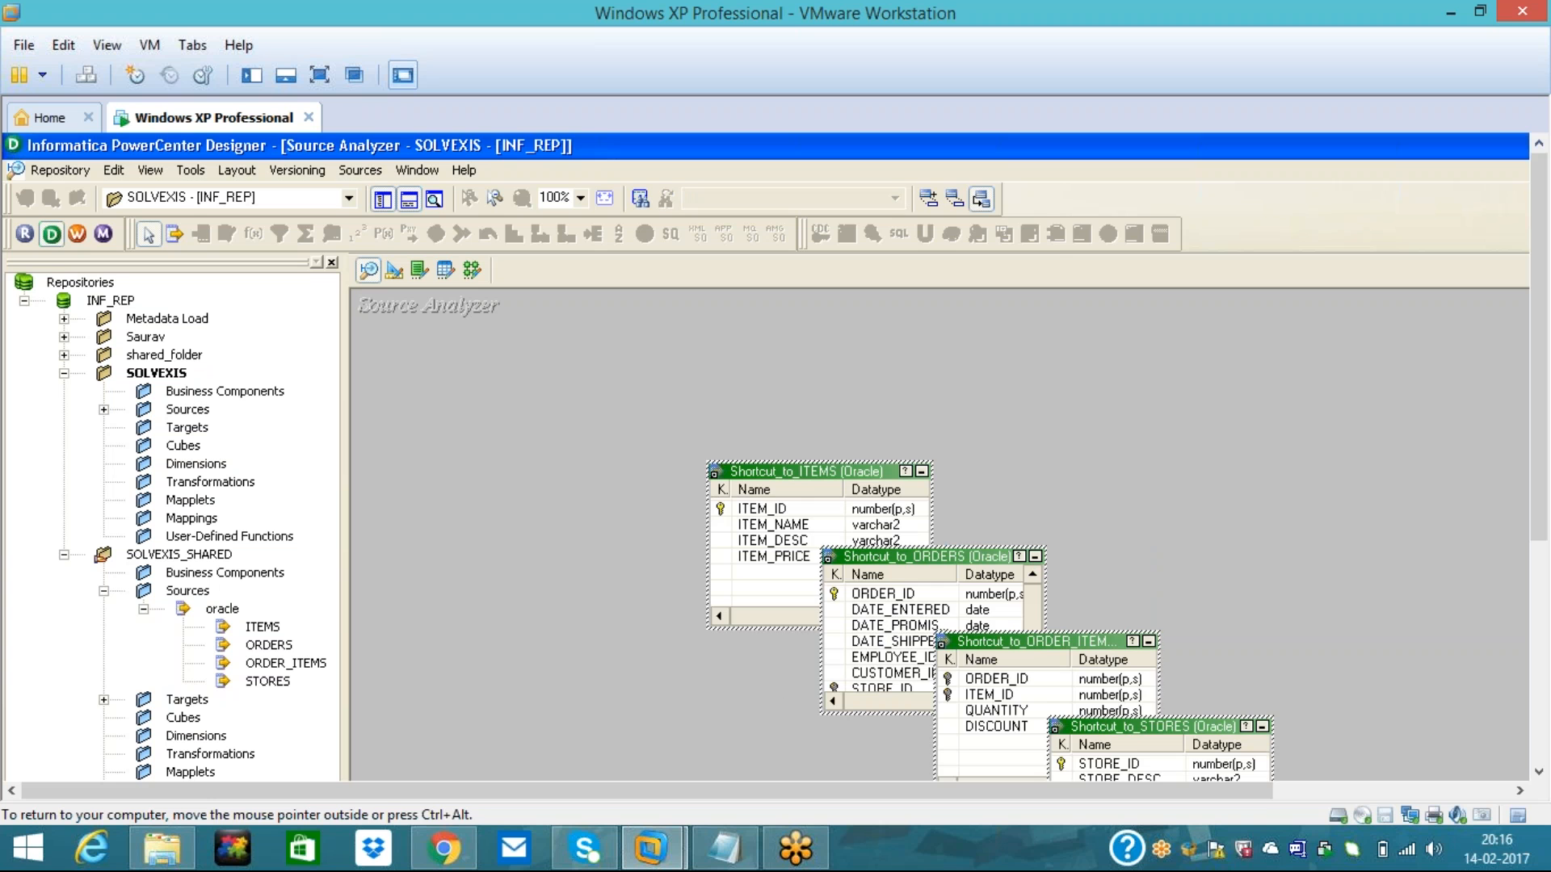
{"action": "left_click_drag", "start_coordinate": [1546, 251], "coordinate": [1547, 333]}
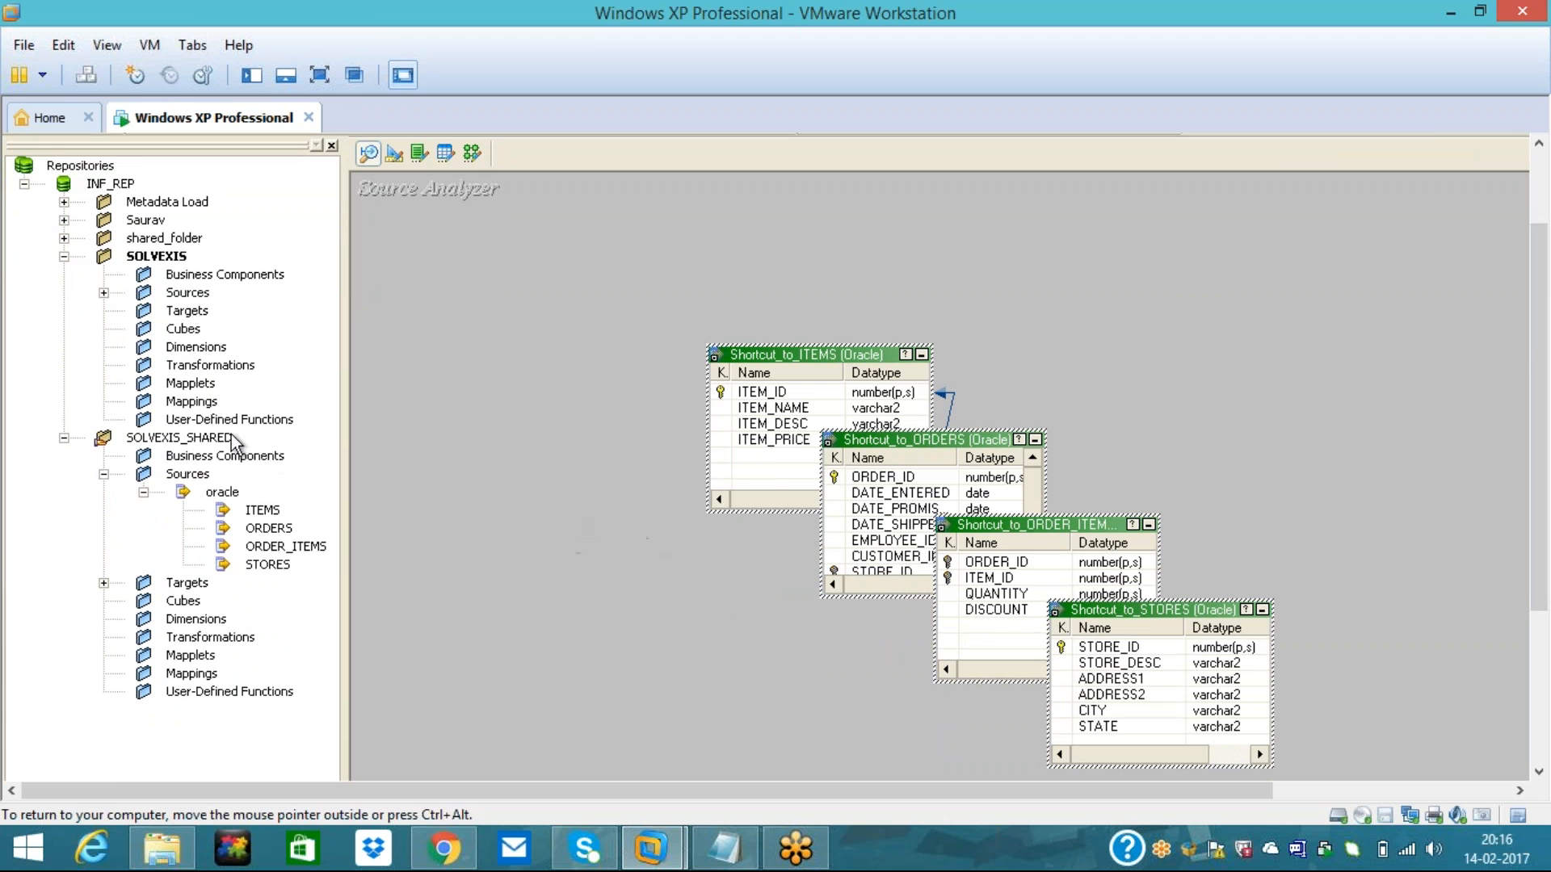
- Show the SOLVEXIS Target Designer and expand the shared folder's Targets
{"action": "left_click", "coordinate": [187, 311]}
{"action": "left_click", "coordinate": [393, 153]}
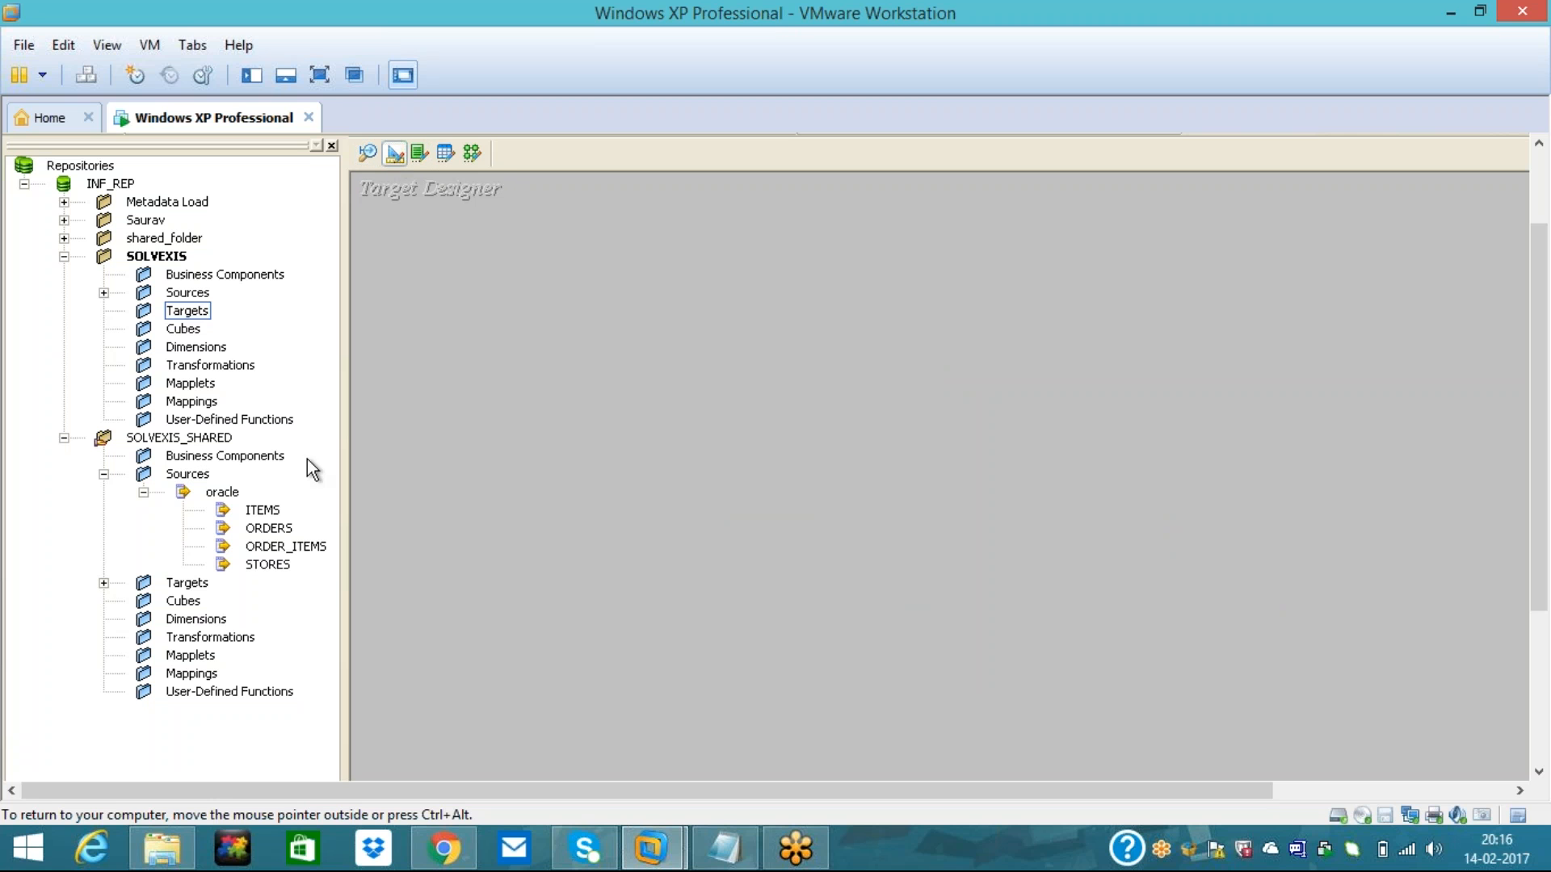
{"action": "left_click", "coordinate": [103, 583]}
- Add Shortcut_to_SALES_SUMMARY from the shared target and move it to the upper left
{"action": "left_click", "coordinate": [223, 601]}
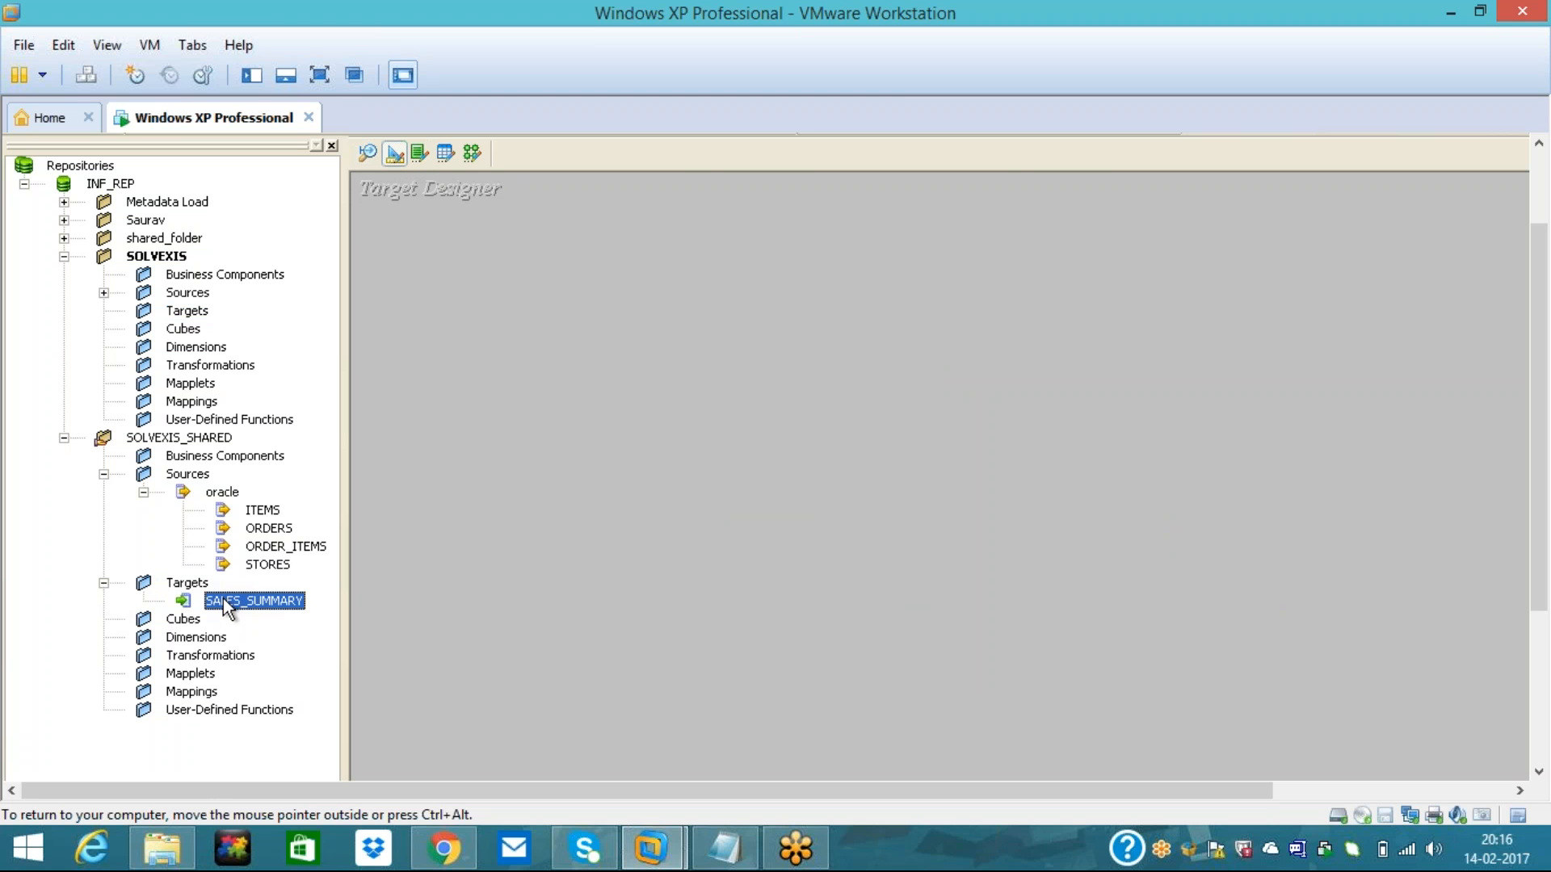
{"action": "left_click_drag", "start_coordinate": [223, 602], "coordinate": [744, 409]}
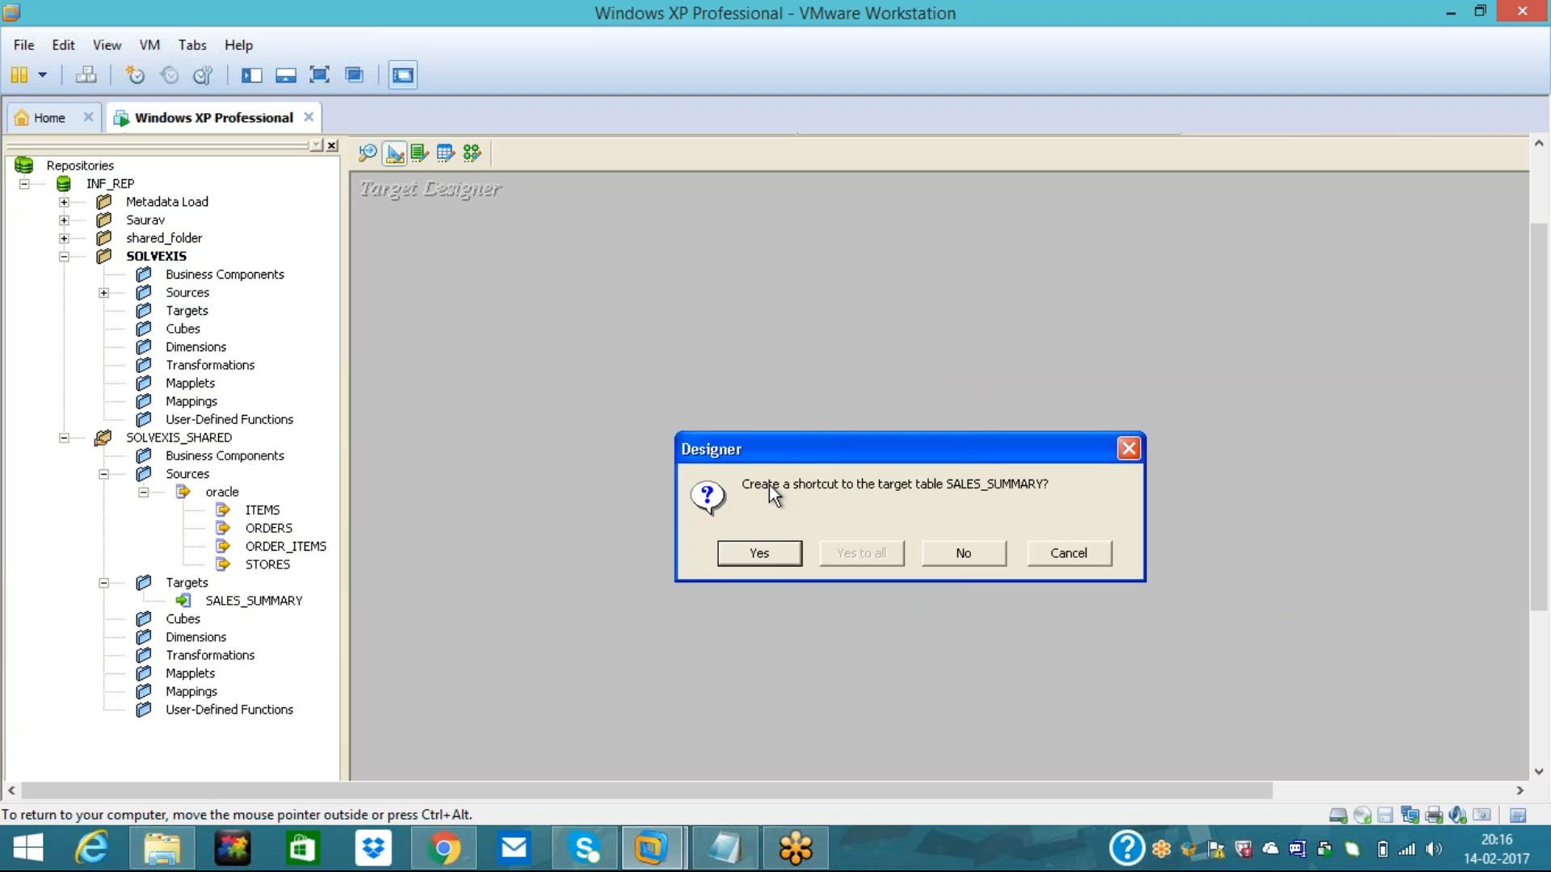
{"action": "left_click", "coordinate": [760, 555]}
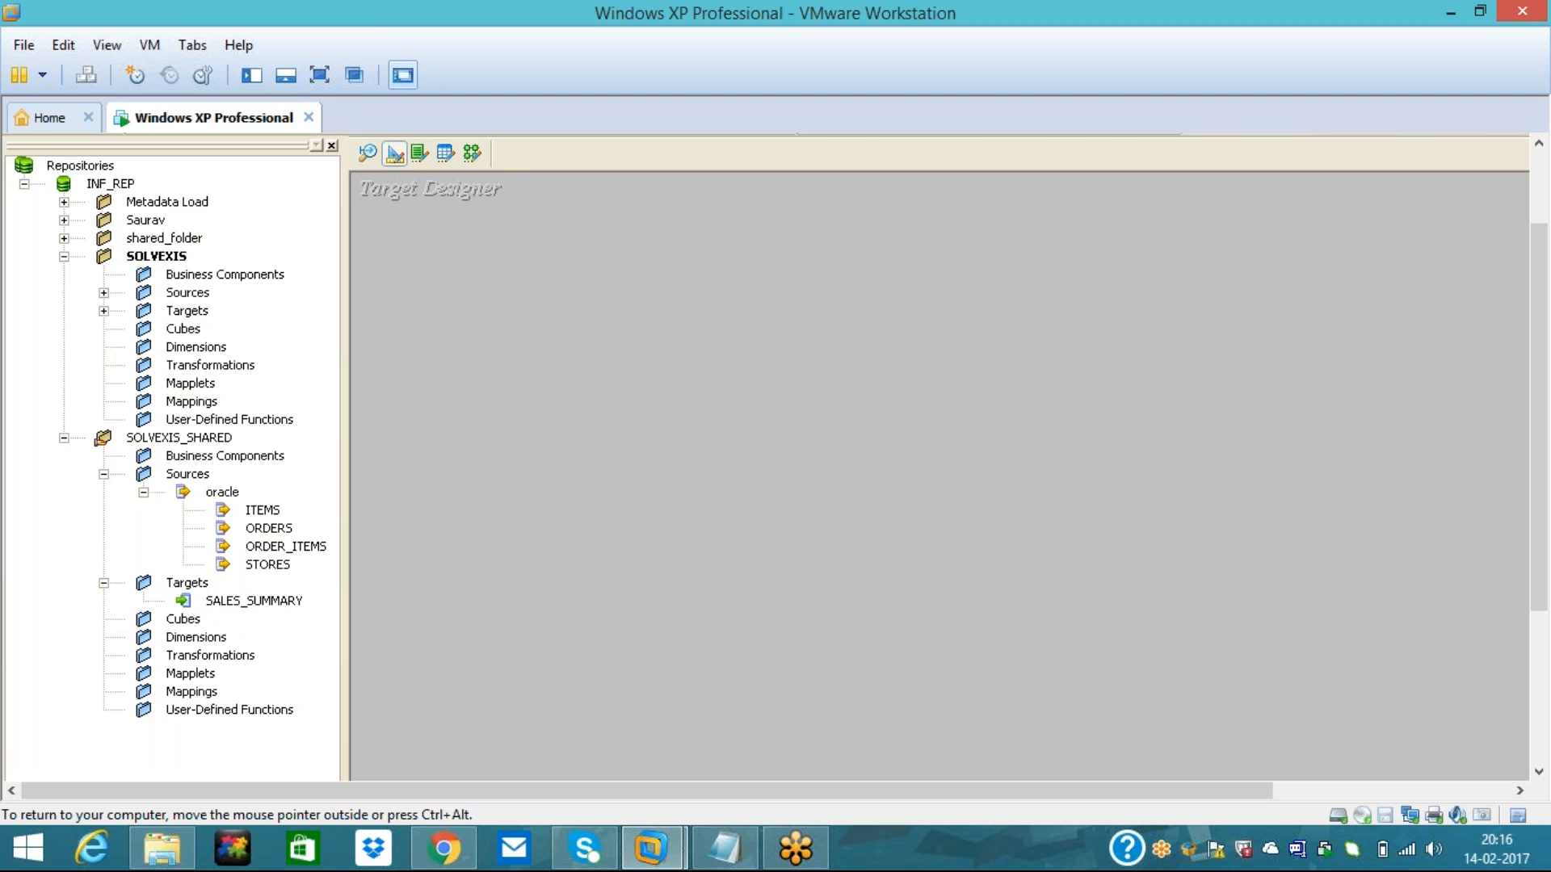
{"action": "left_click", "coordinate": [834, 386]}
{"action": "left_click_drag", "start_coordinate": [831, 415], "coordinate": [473, 239]}
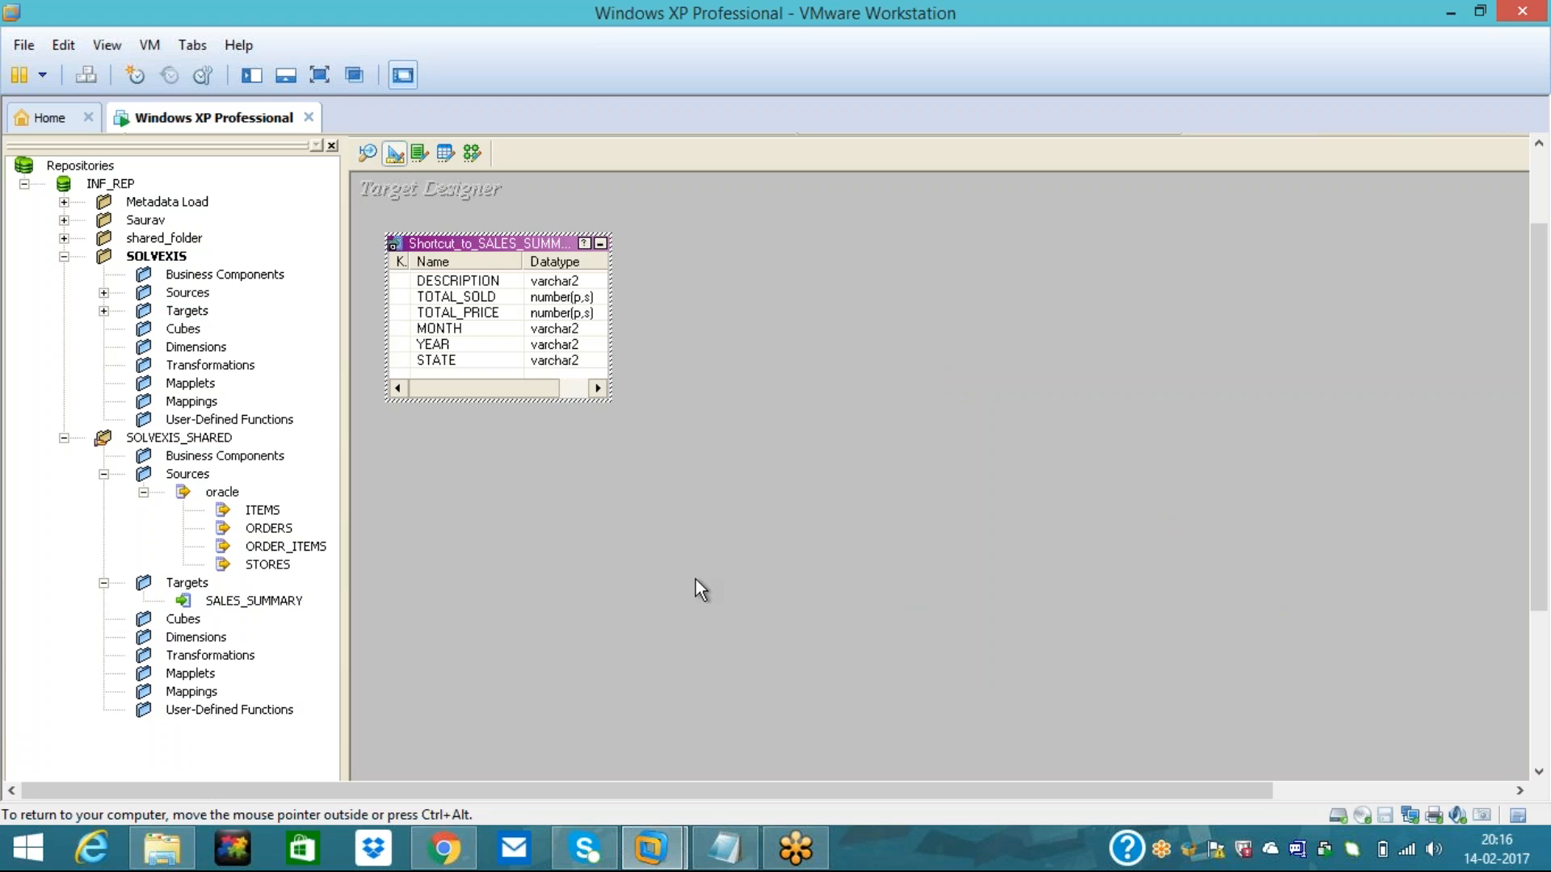
{"action": "left_click", "coordinate": [695, 580]}
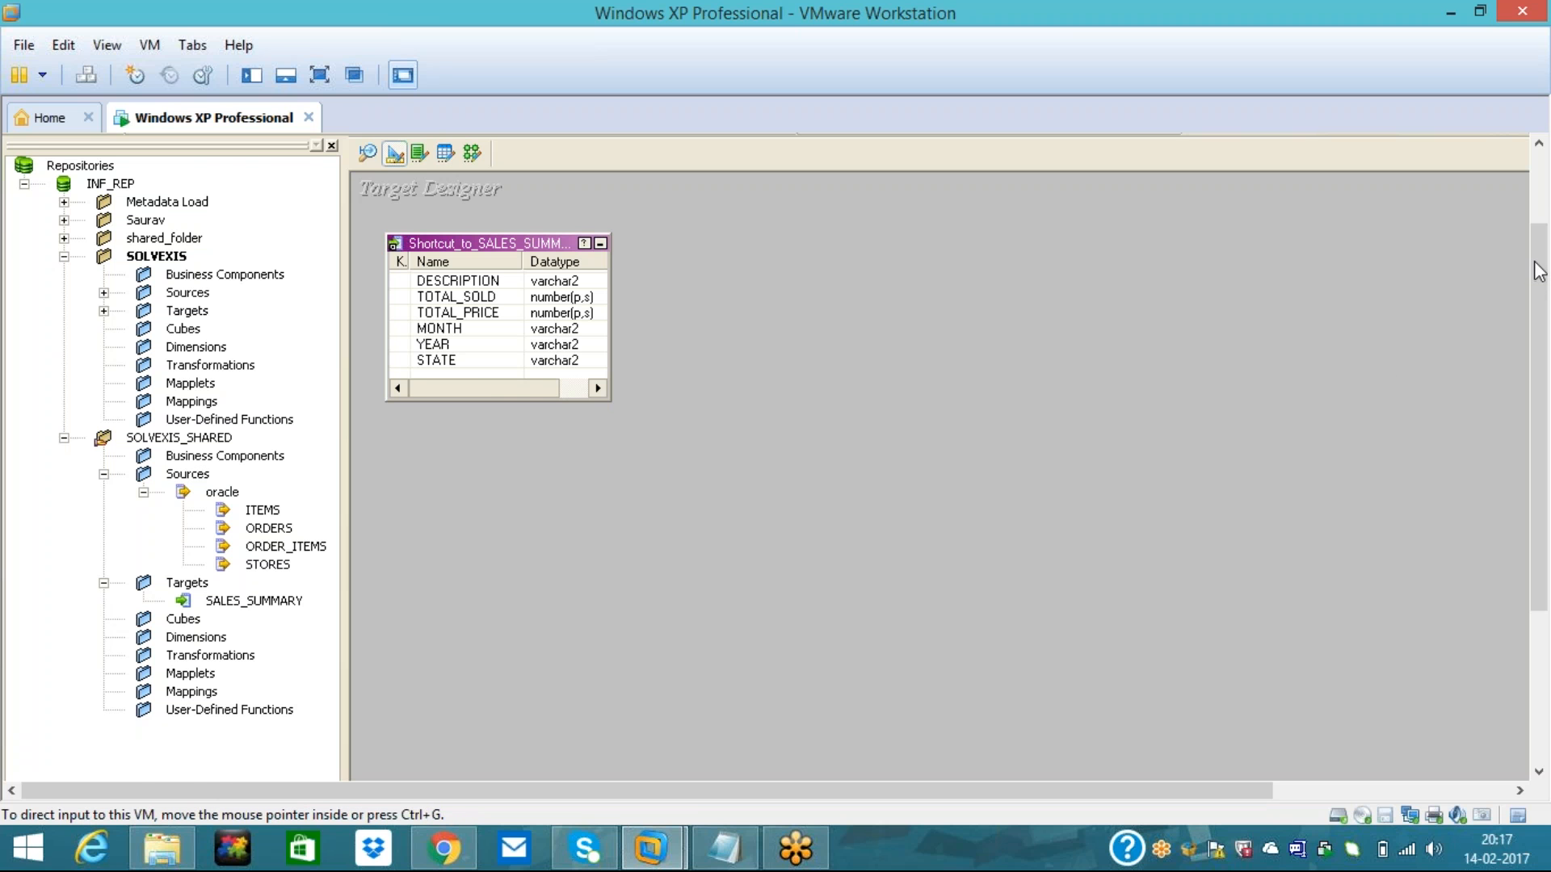
{"action": "left_click_drag", "start_coordinate": [1539, 270], "coordinate": [1539, 201]}
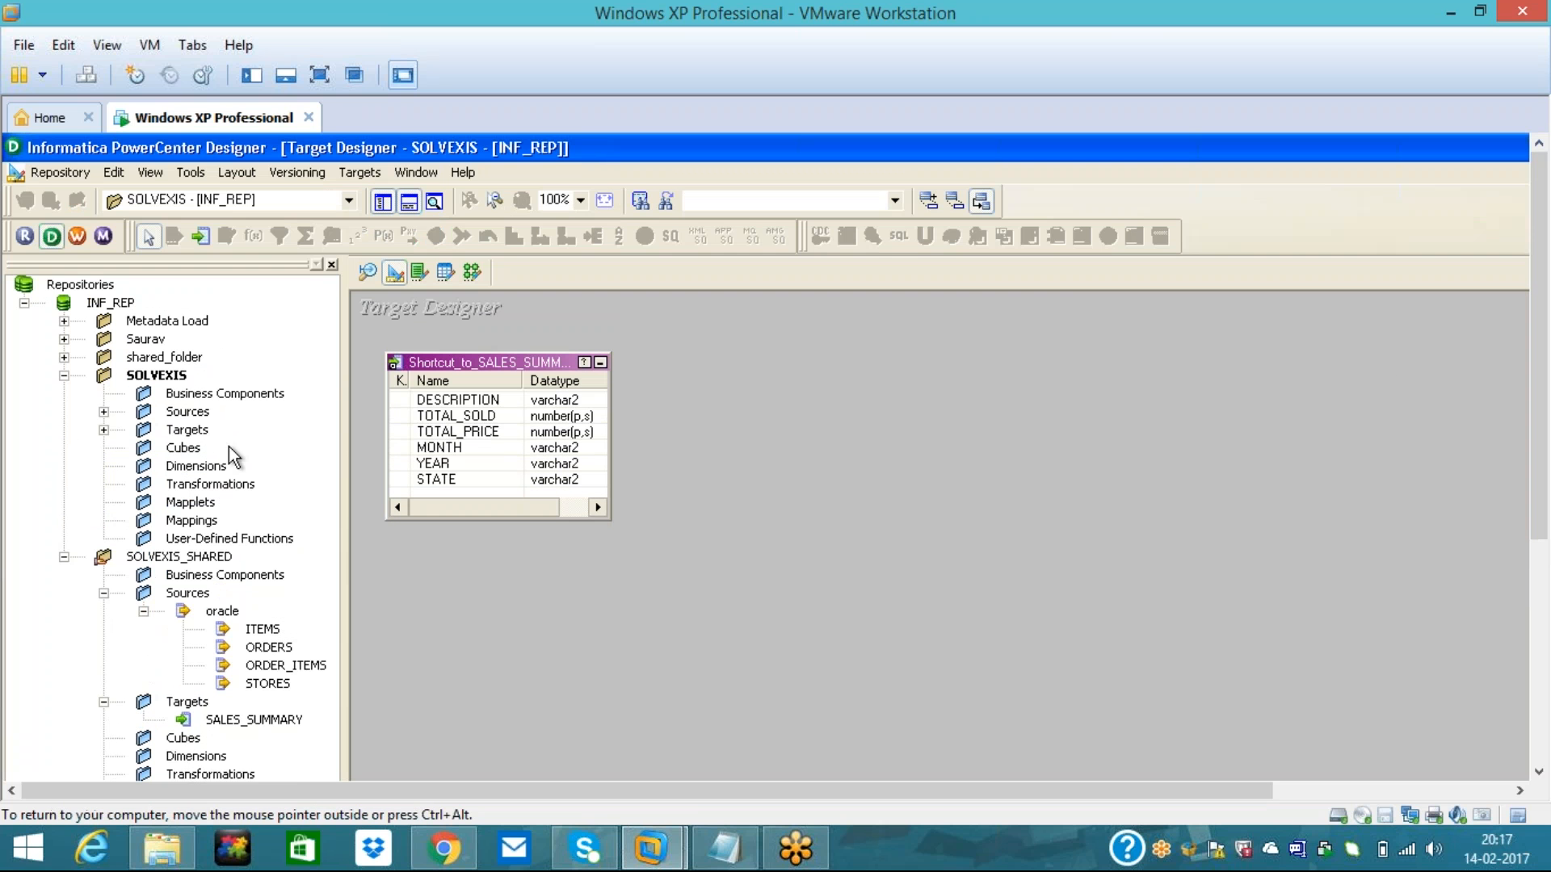
{"action": "left_click", "coordinate": [194, 521]}
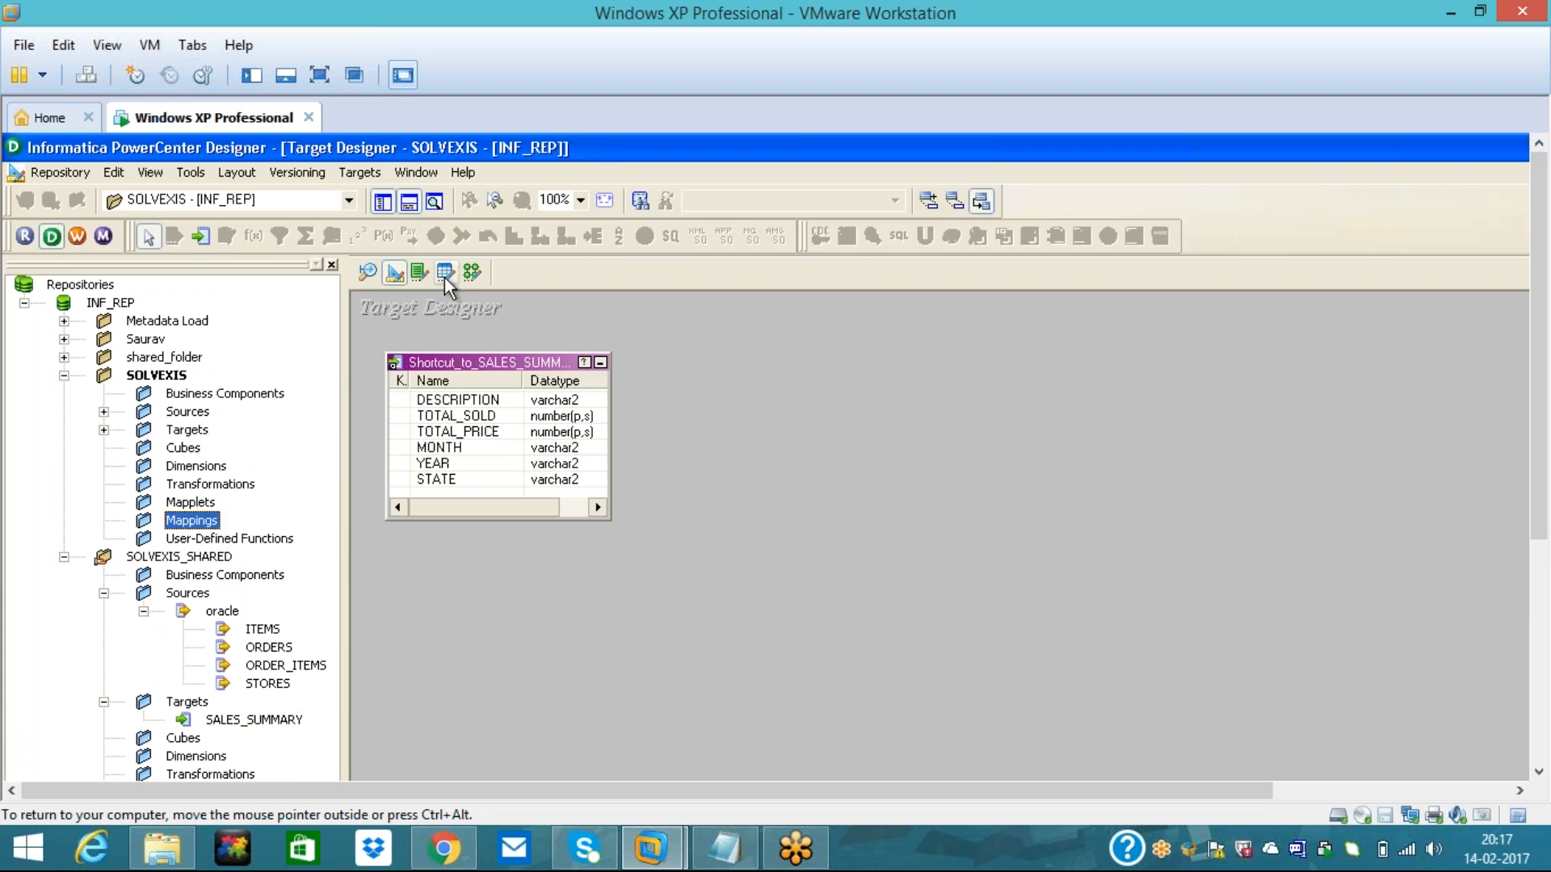
- Create a new mapping named m_Sales_summary in the Mapping Designer
{"action": "left_click", "coordinate": [470, 274]}
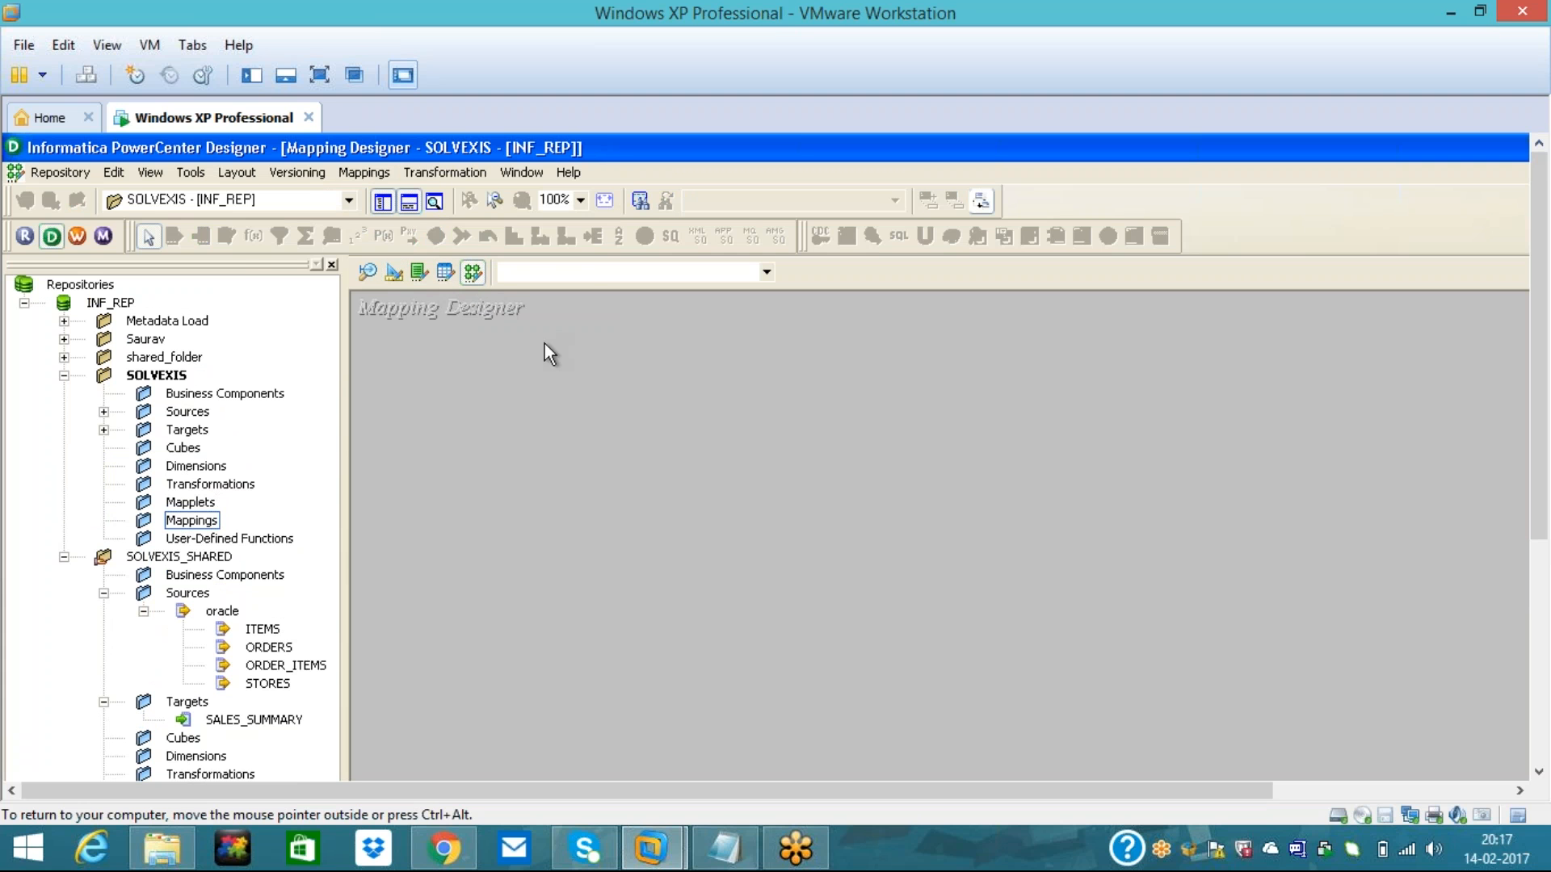
{"action": "left_click", "coordinate": [365, 173]}
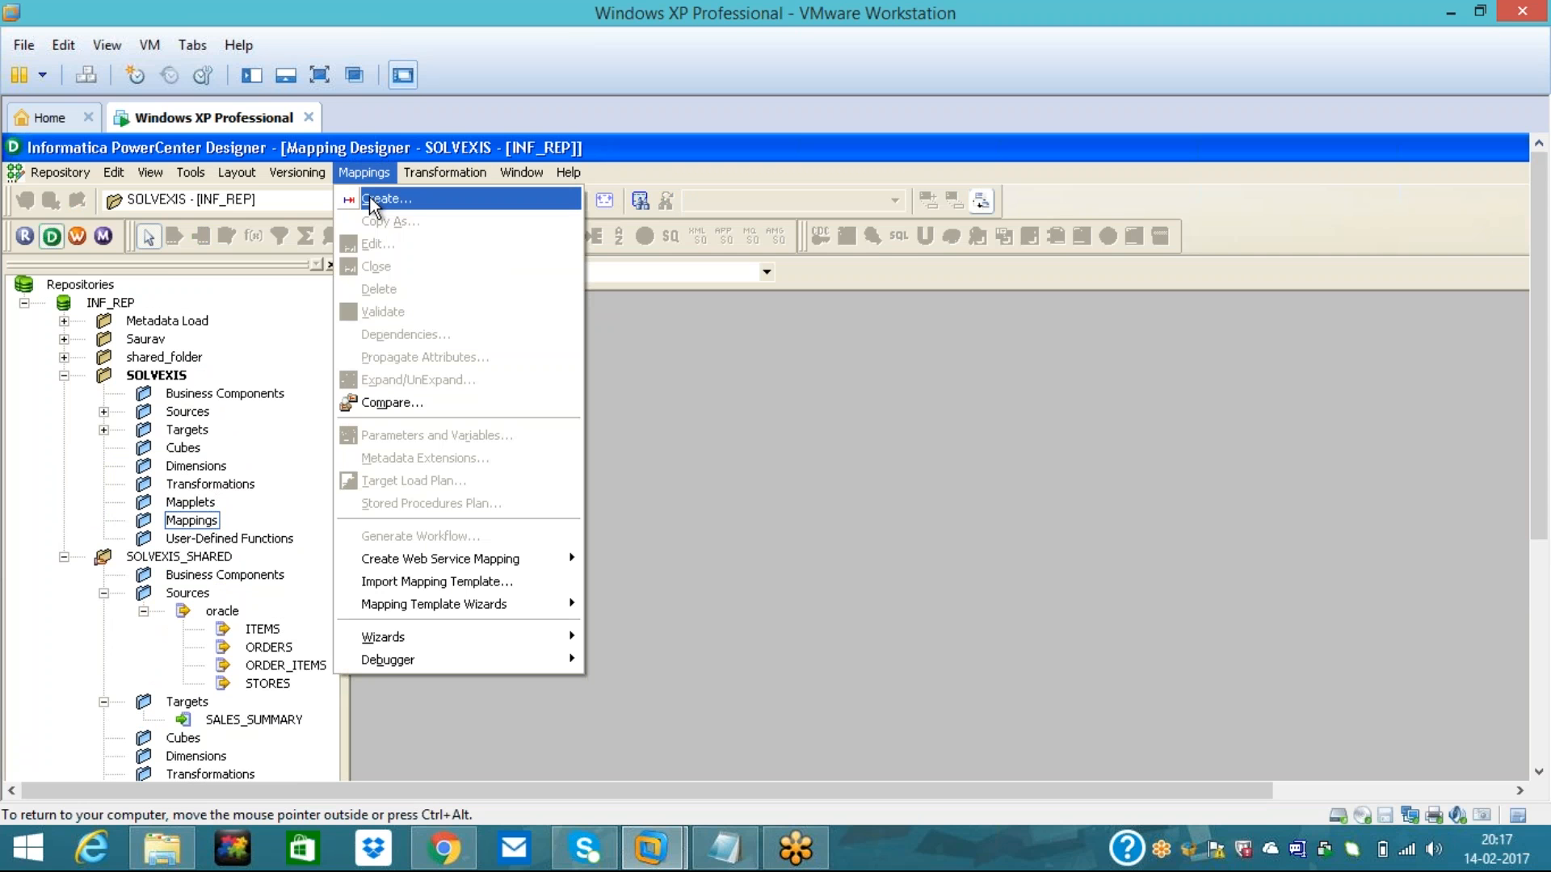
{"action": "left_click", "coordinate": [370, 200]}
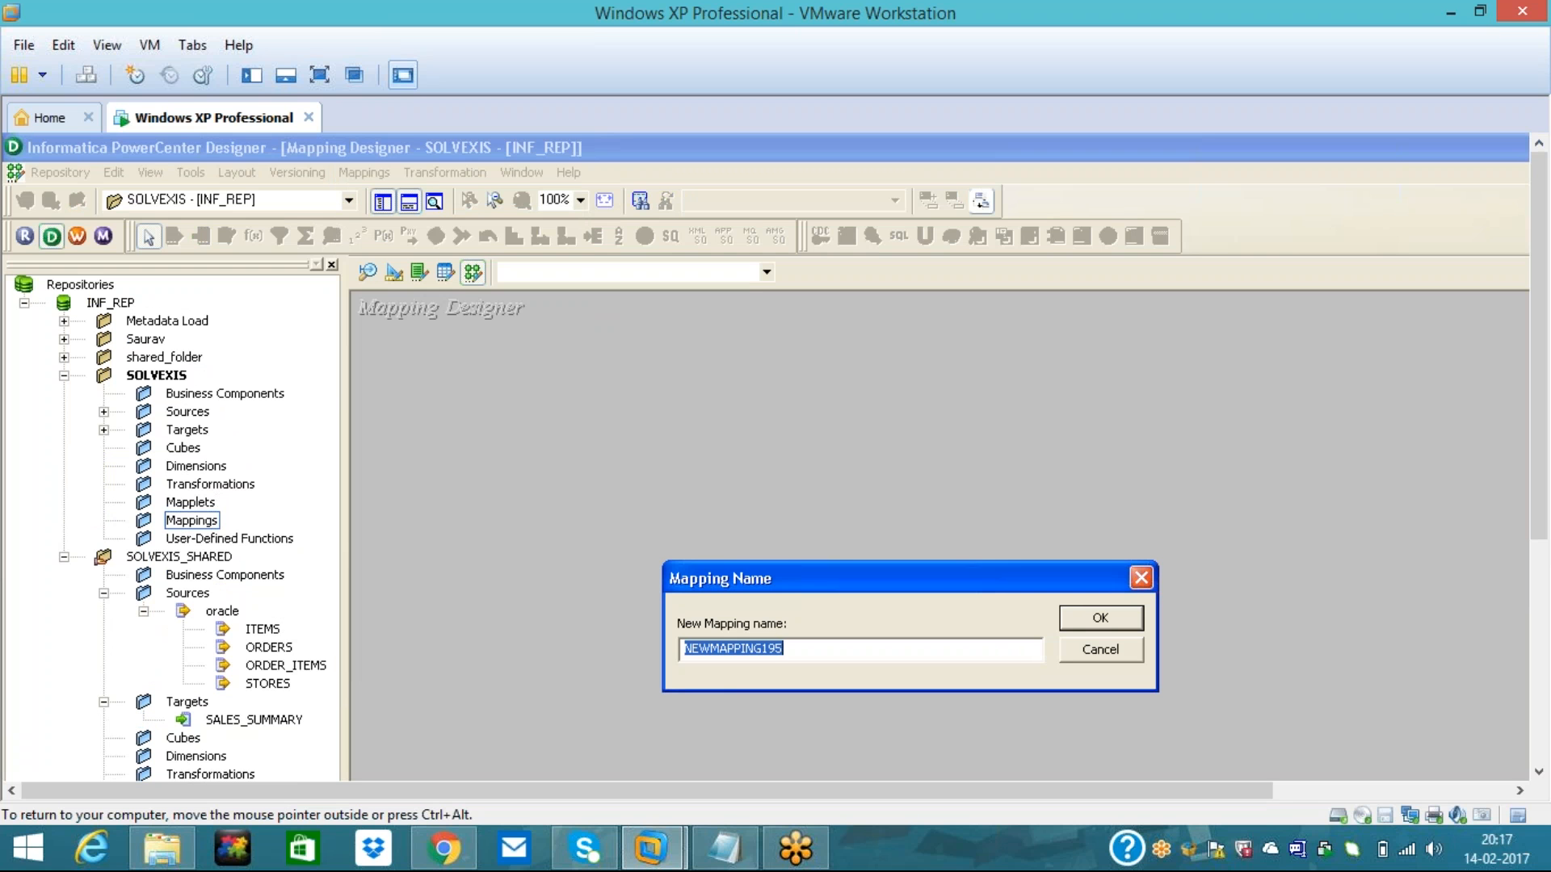
{"action": "type", "text": "m"}
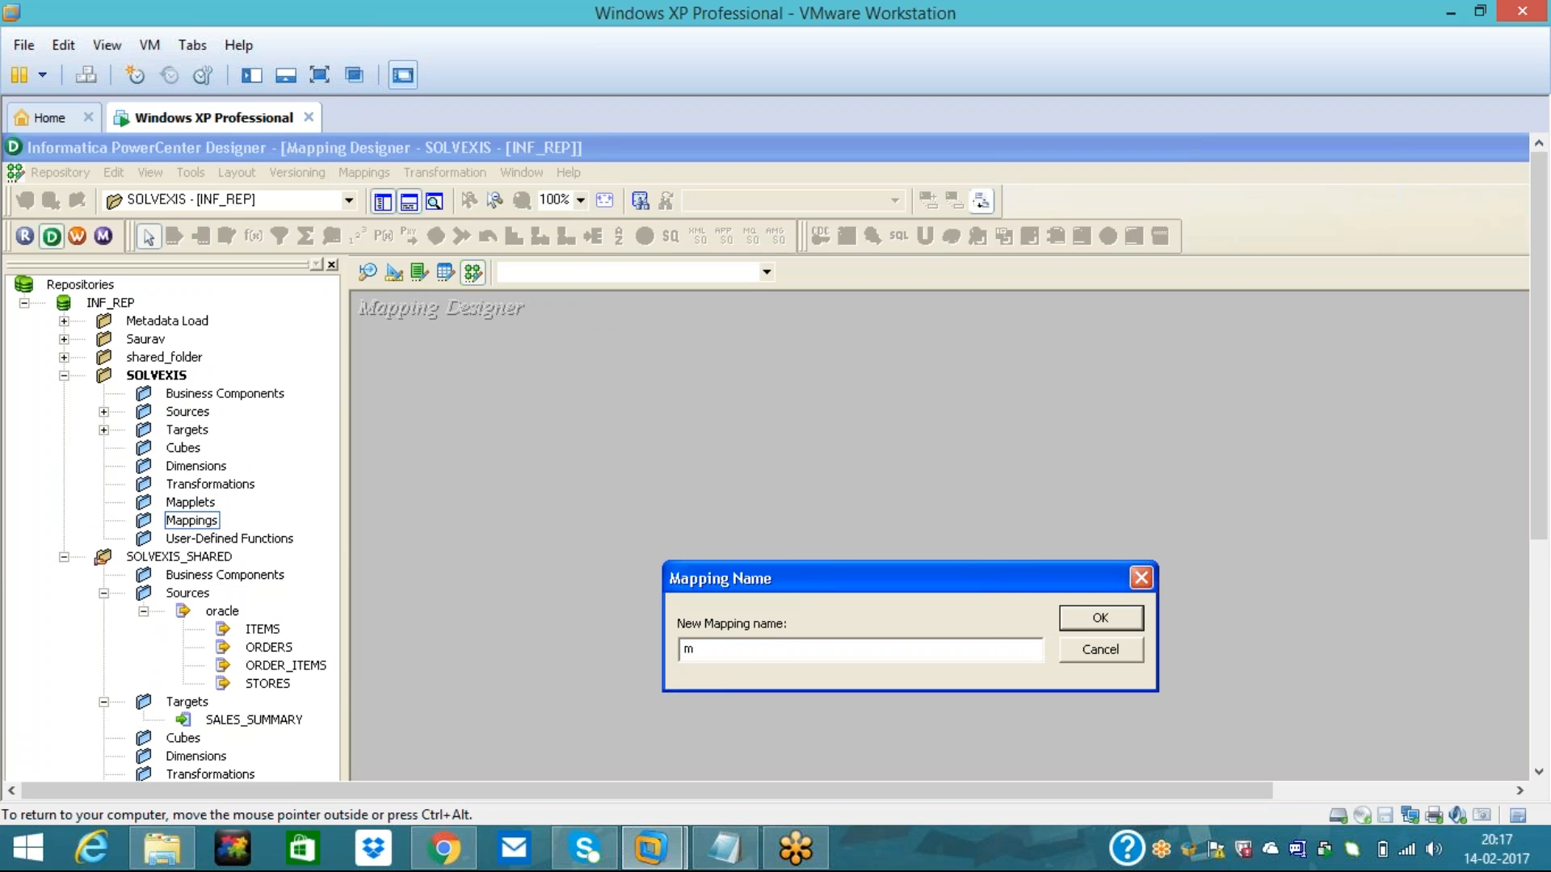
{"action": "type", "text": "_Sales_summary"}
{"action": "left_click", "coordinate": [1086, 617]}
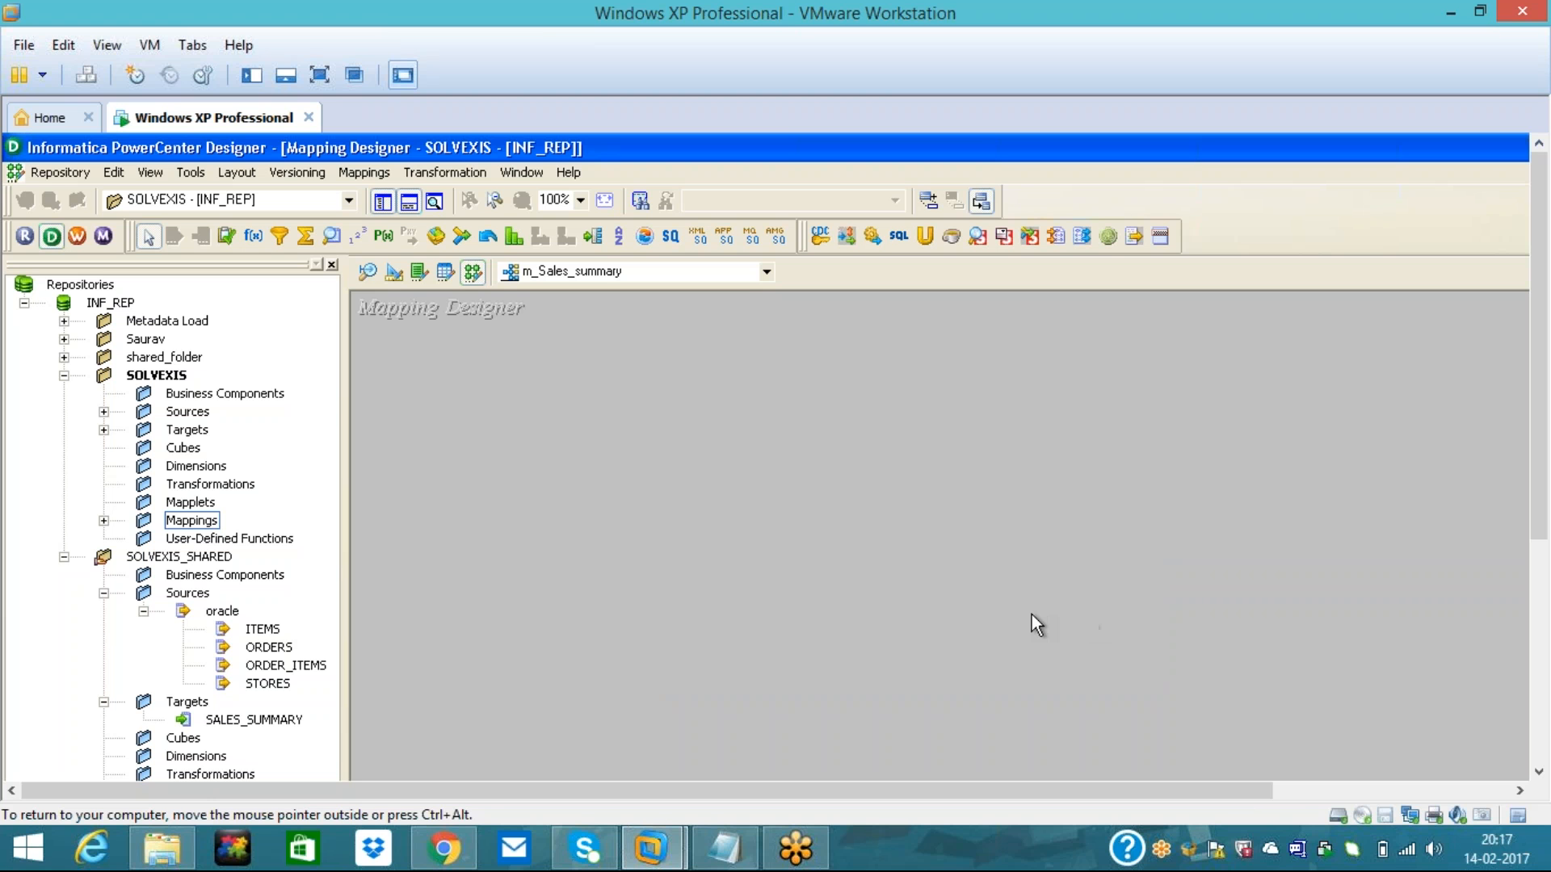
- Expand SOLVEXIS Sources > oracle to list the four source shortcuts
{"action": "left_click", "coordinate": [103, 412]}
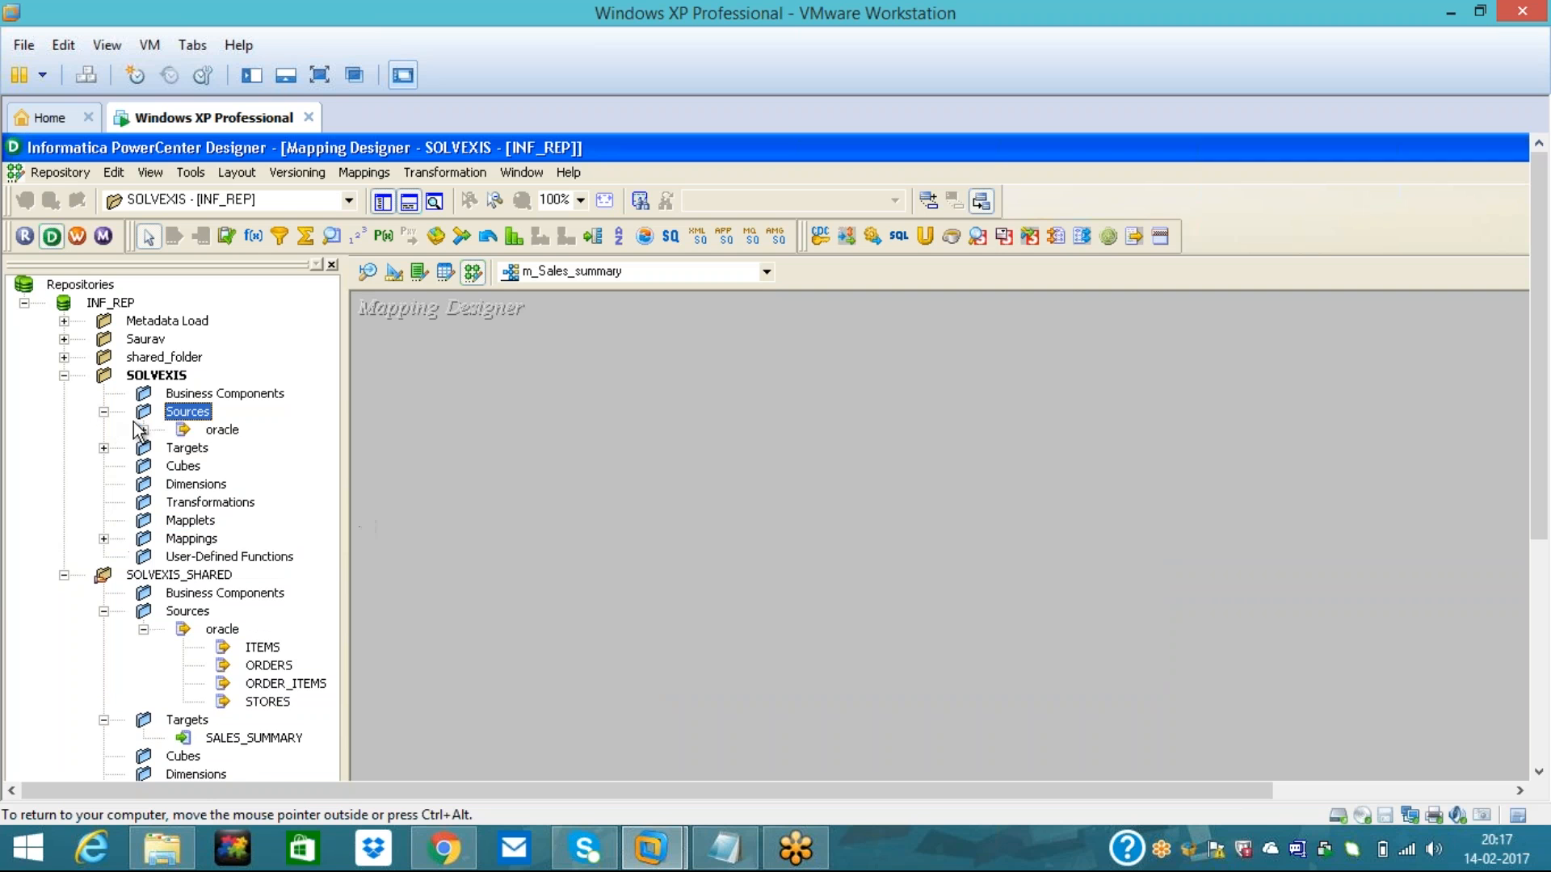
{"action": "left_click", "coordinate": [144, 429]}
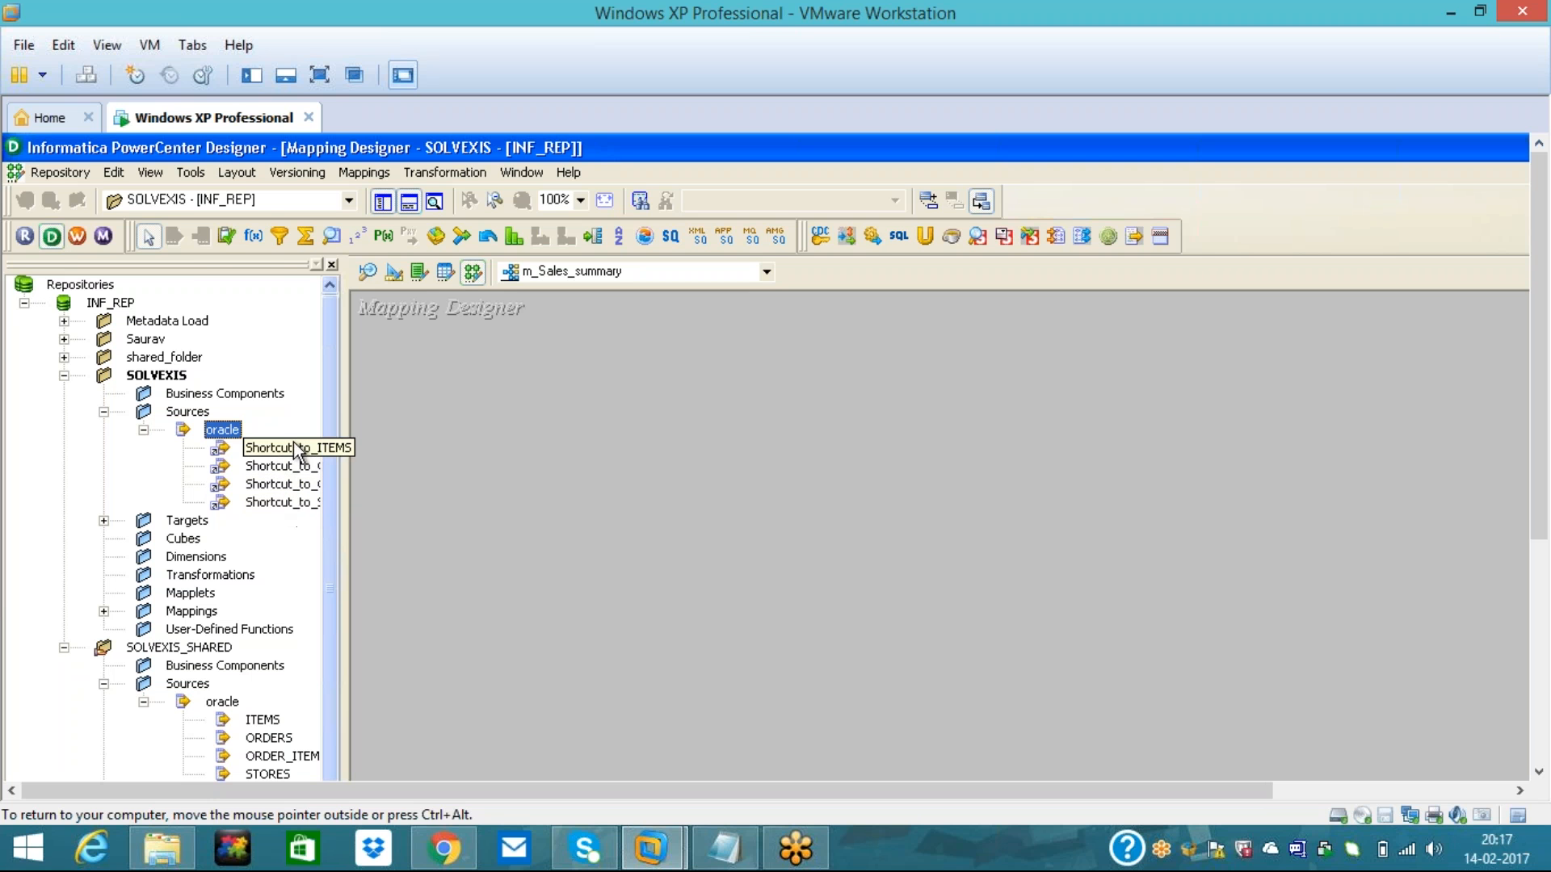
{"action": "left_click", "coordinate": [198, 176]}
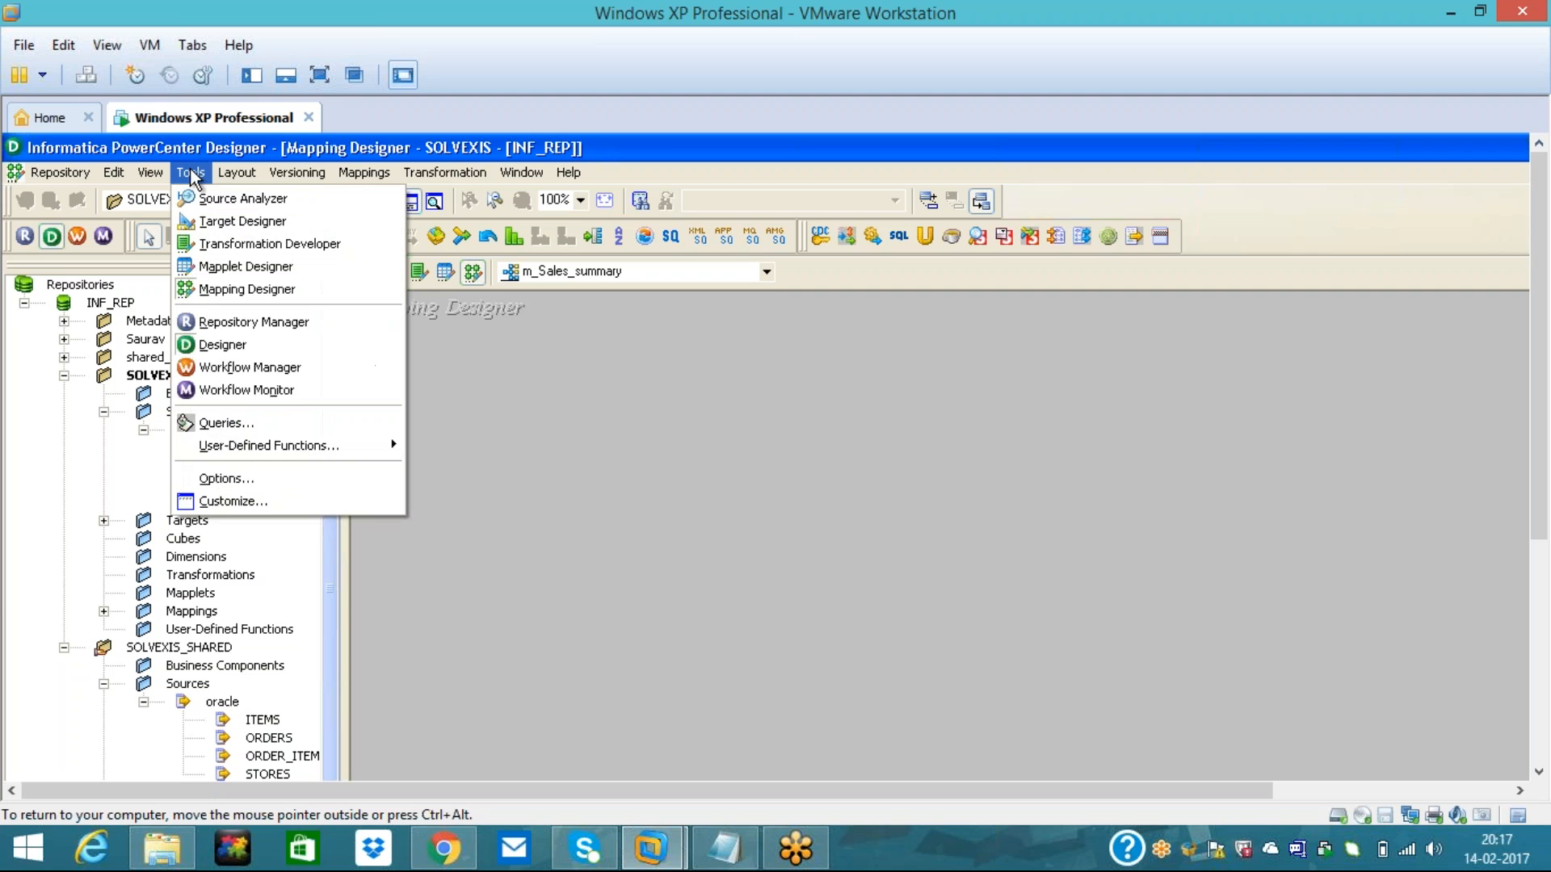
- Turn off 'Create Source Qualifiers when opening Sources' in the Tables options, then select the four source shortcuts
{"action": "left_click", "coordinate": [218, 480]}
{"action": "left_click", "coordinate": [781, 385]}
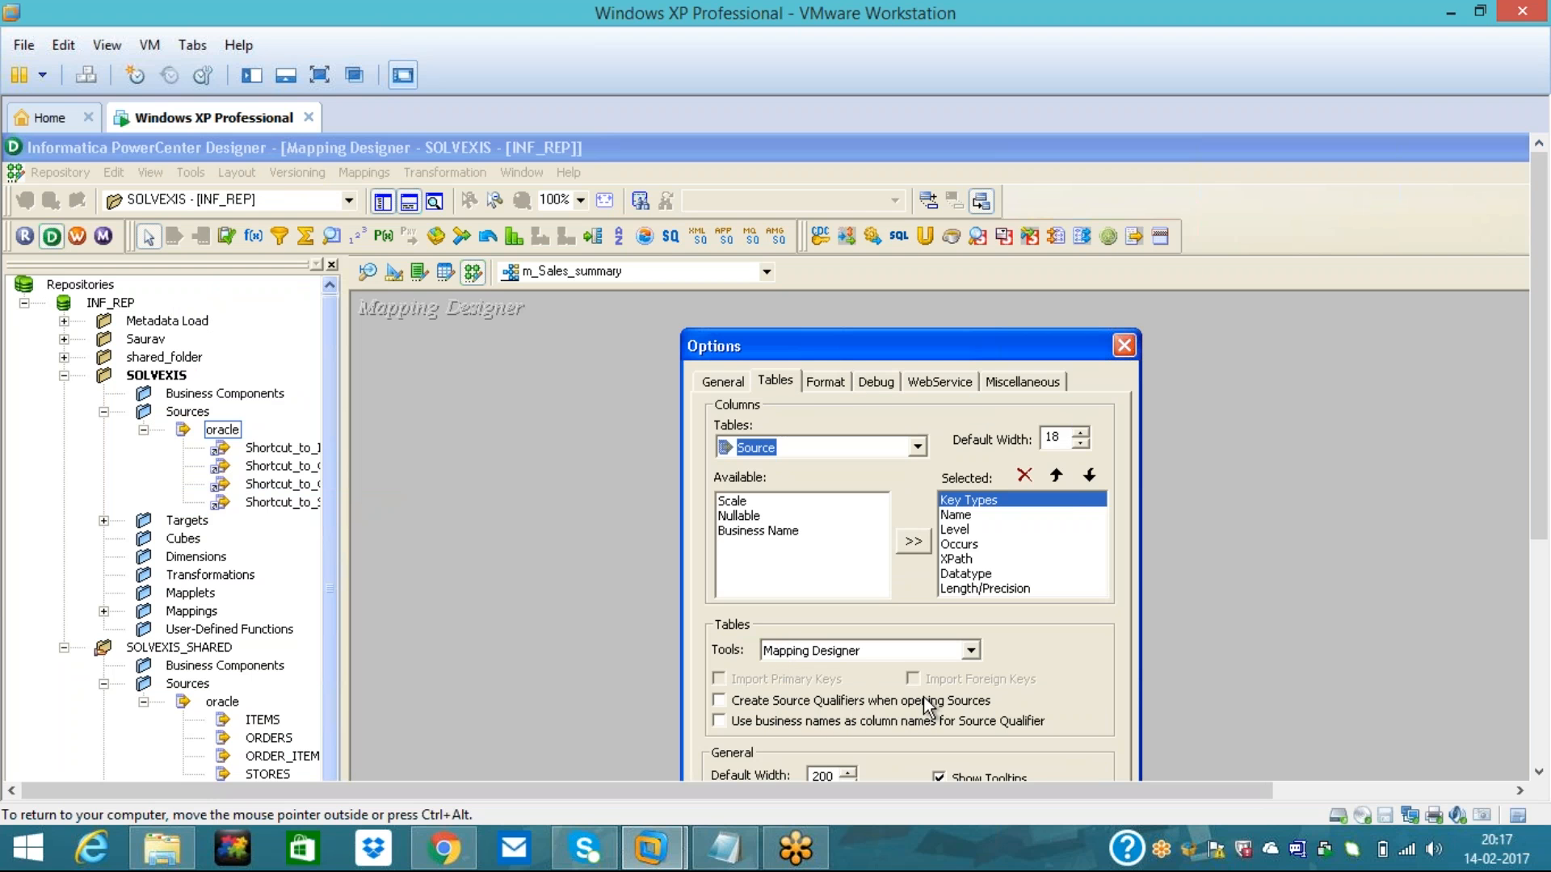
{"action": "left_click", "coordinate": [718, 701]}
{"action": "left_click_drag", "start_coordinate": [981, 341], "coordinate": [981, 220]}
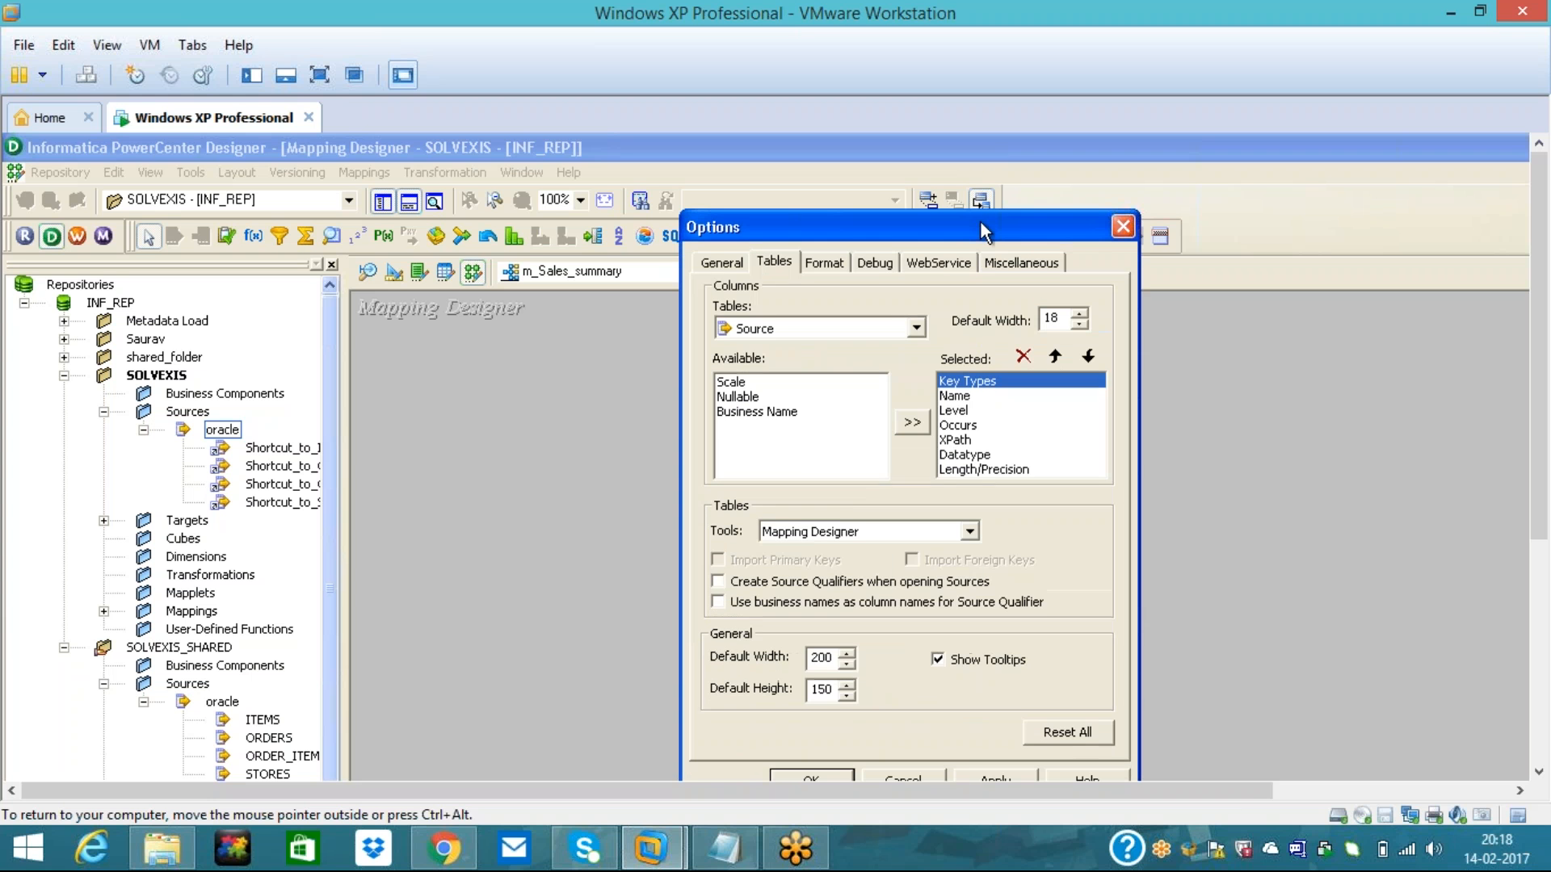
{"action": "left_click", "coordinate": [971, 775]}
{"action": "left_click", "coordinate": [832, 778]}
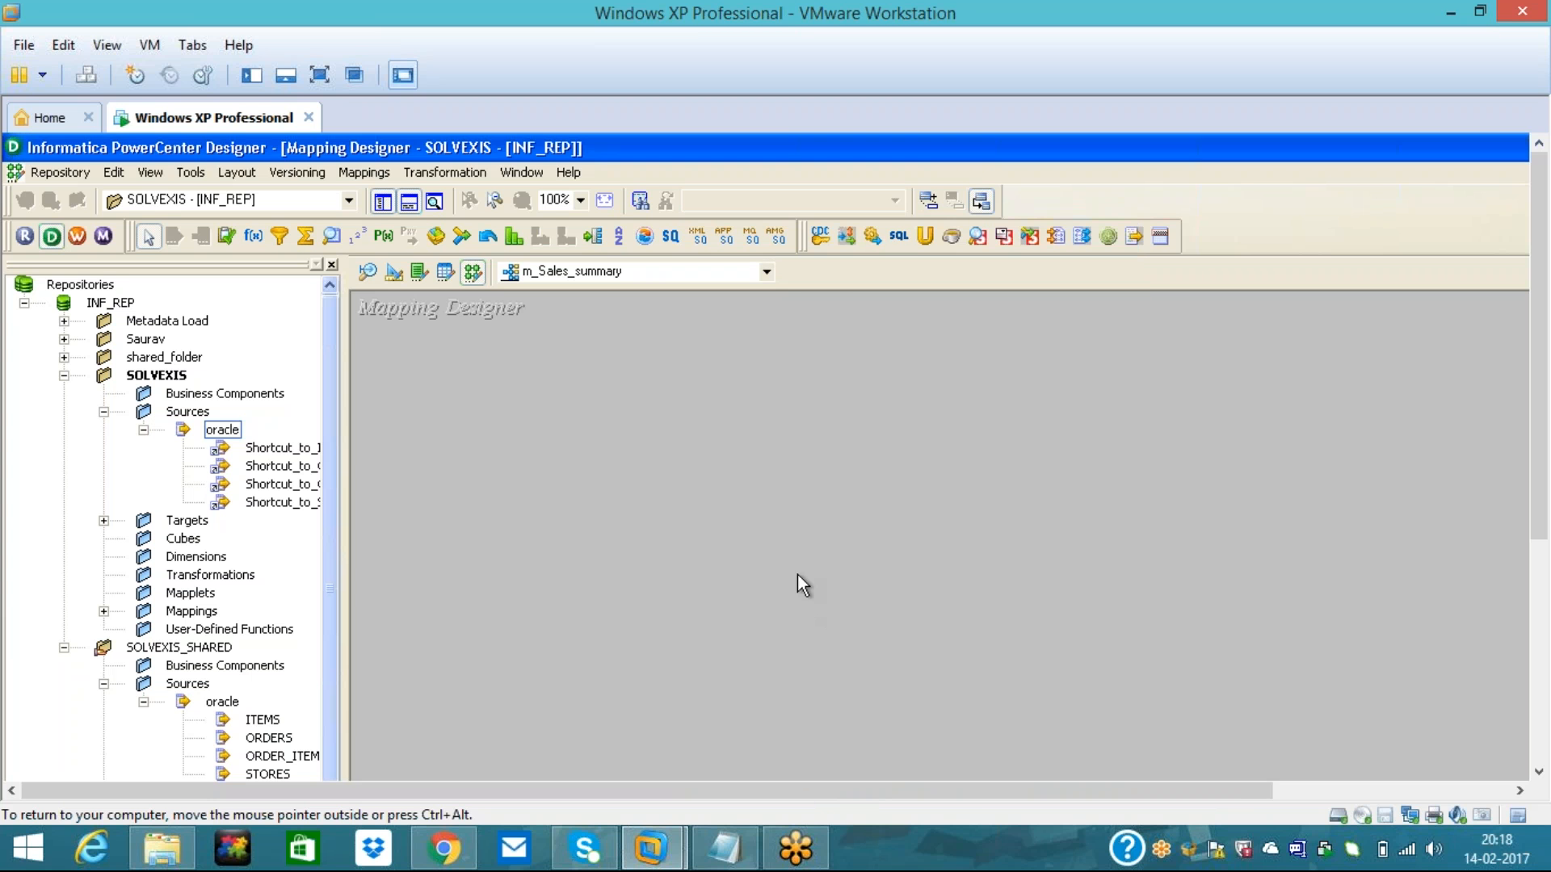
{"action": "left_click", "coordinate": [284, 449]}
{"action": "key", "text": "shift+Down"}
{"action": "key", "text": "shift+Down"}
{"action": "key", "text": "shift+Down"}
- Add the four source shortcuts and the Shortcut_to_SALES_SUMMARY target to the mapping
{"action": "left_click_drag", "start_coordinate": [287, 464], "coordinate": [534, 436]}
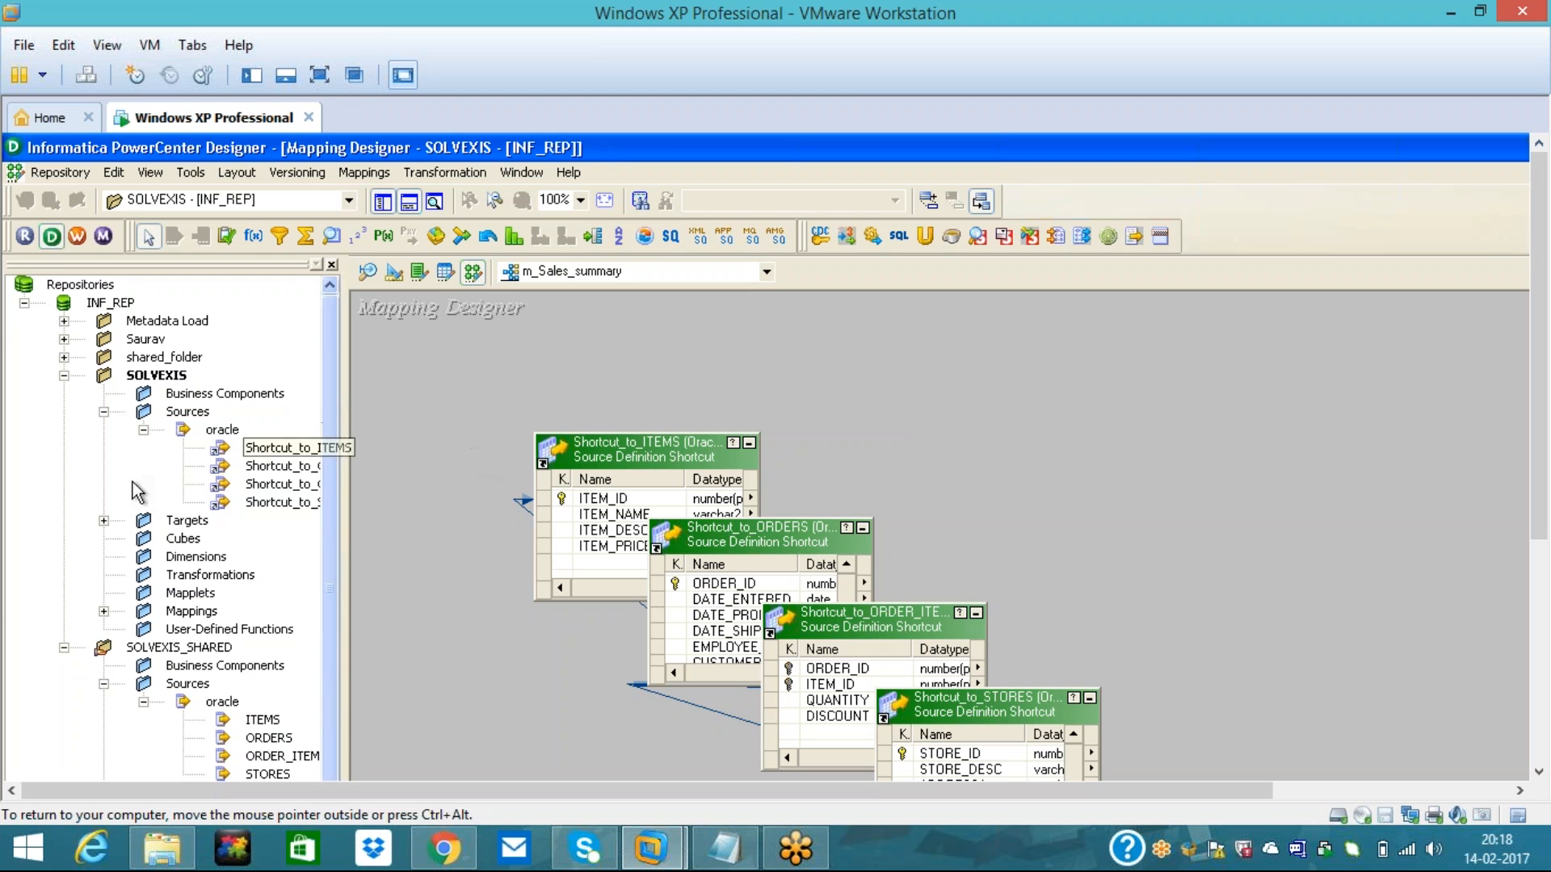
{"action": "left_click", "coordinate": [104, 521]}
{"action": "left_click", "coordinate": [239, 542]}
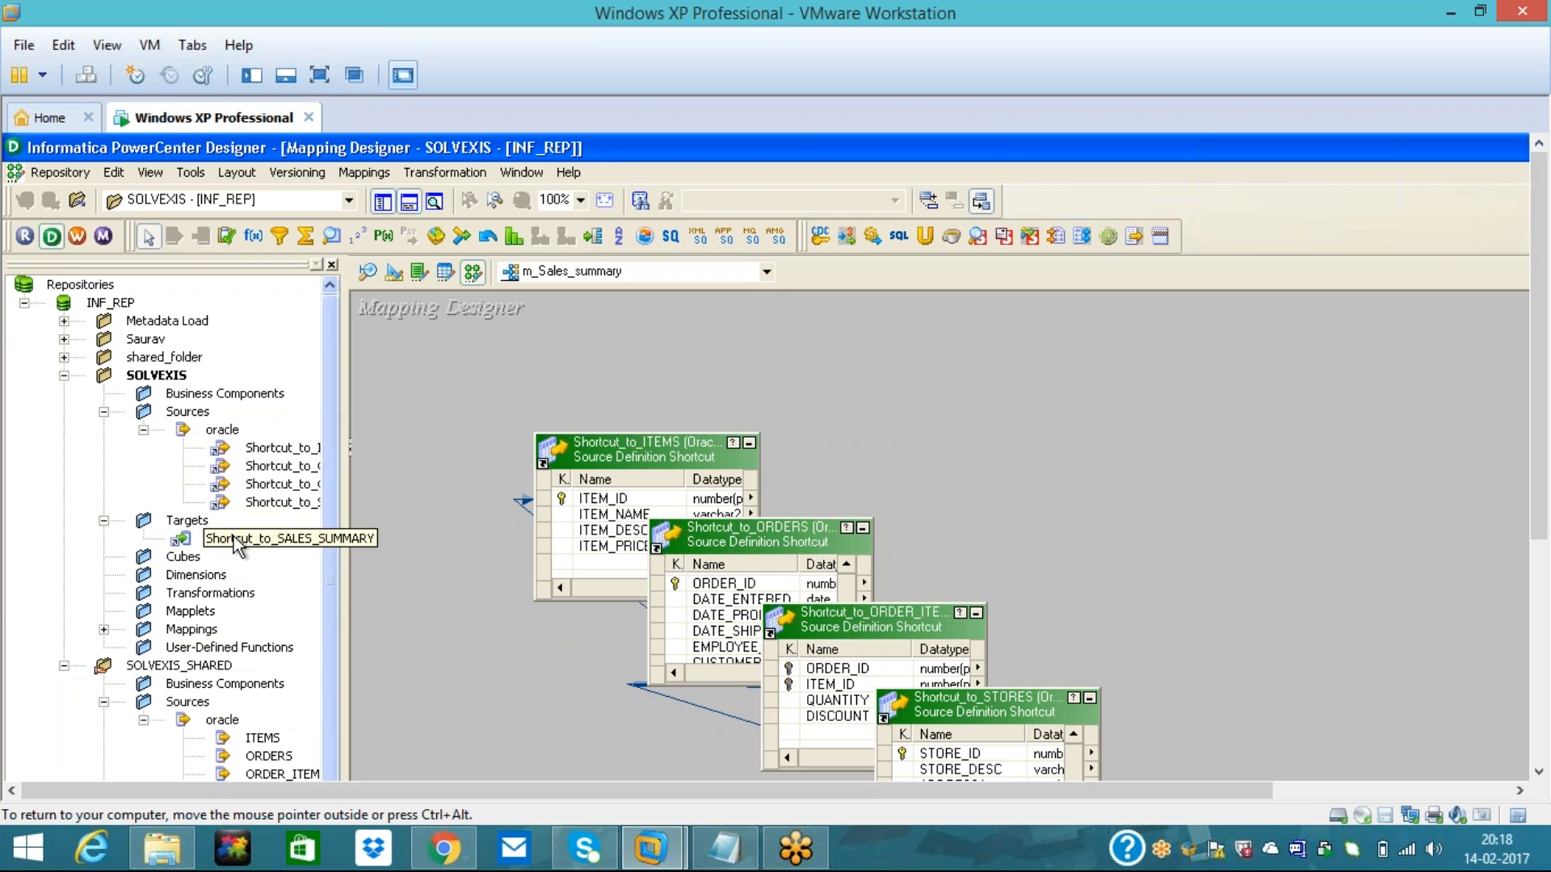
{"action": "left_click_drag", "start_coordinate": [237, 543], "coordinate": [1020, 452]}
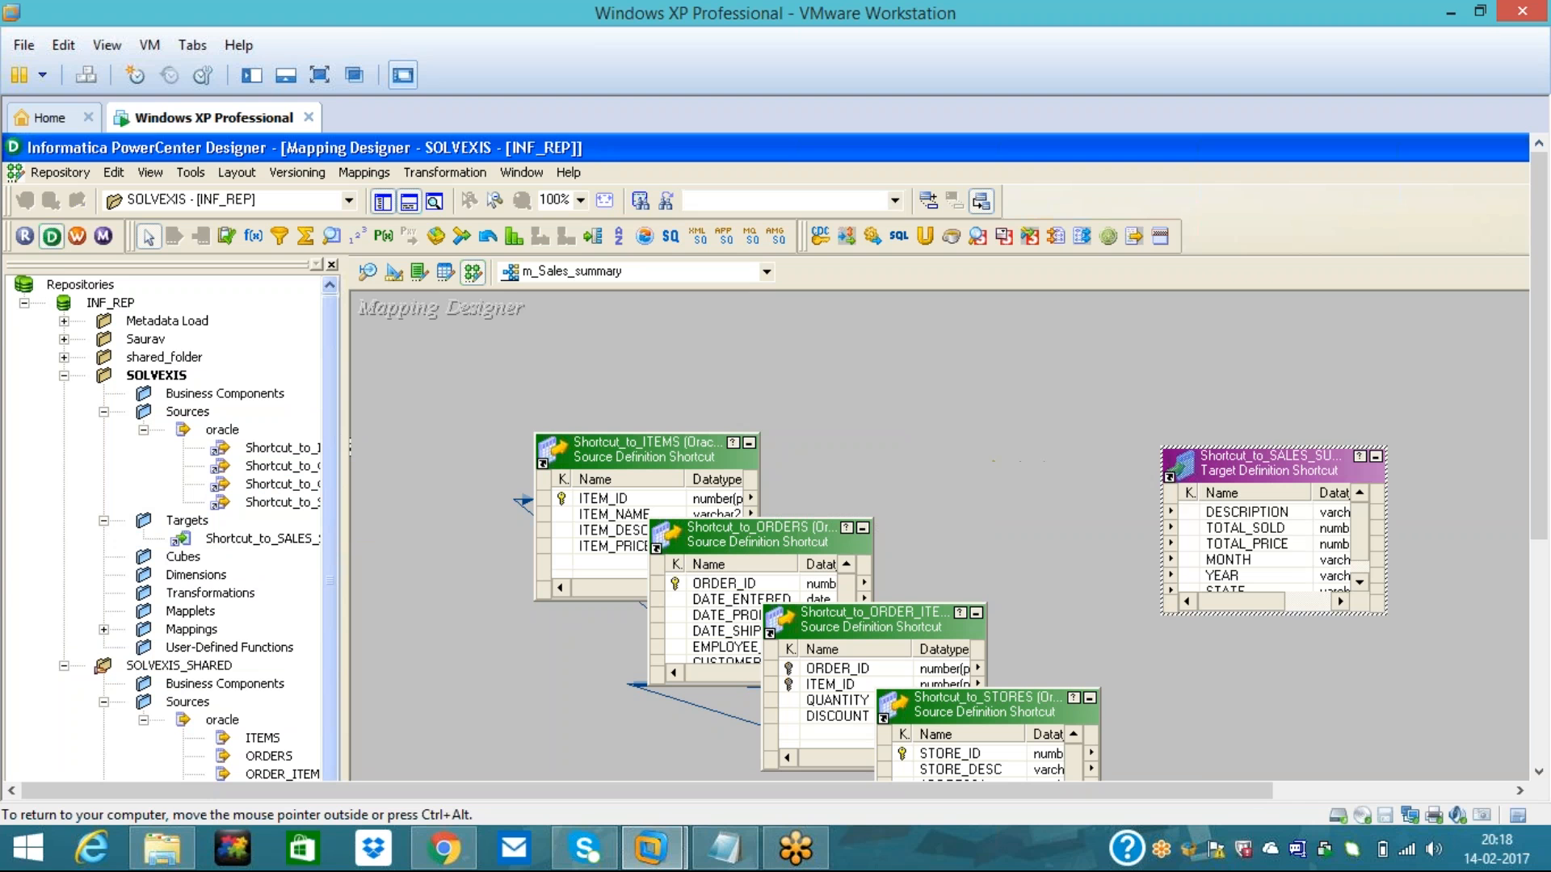
- Arrange all objects as icons, with SALES_SUMMARY at upper right and STORES, ORDER_ITEMS, ORDERS, ITEMS down the left
{"action": "right_click", "coordinate": [990, 311]}
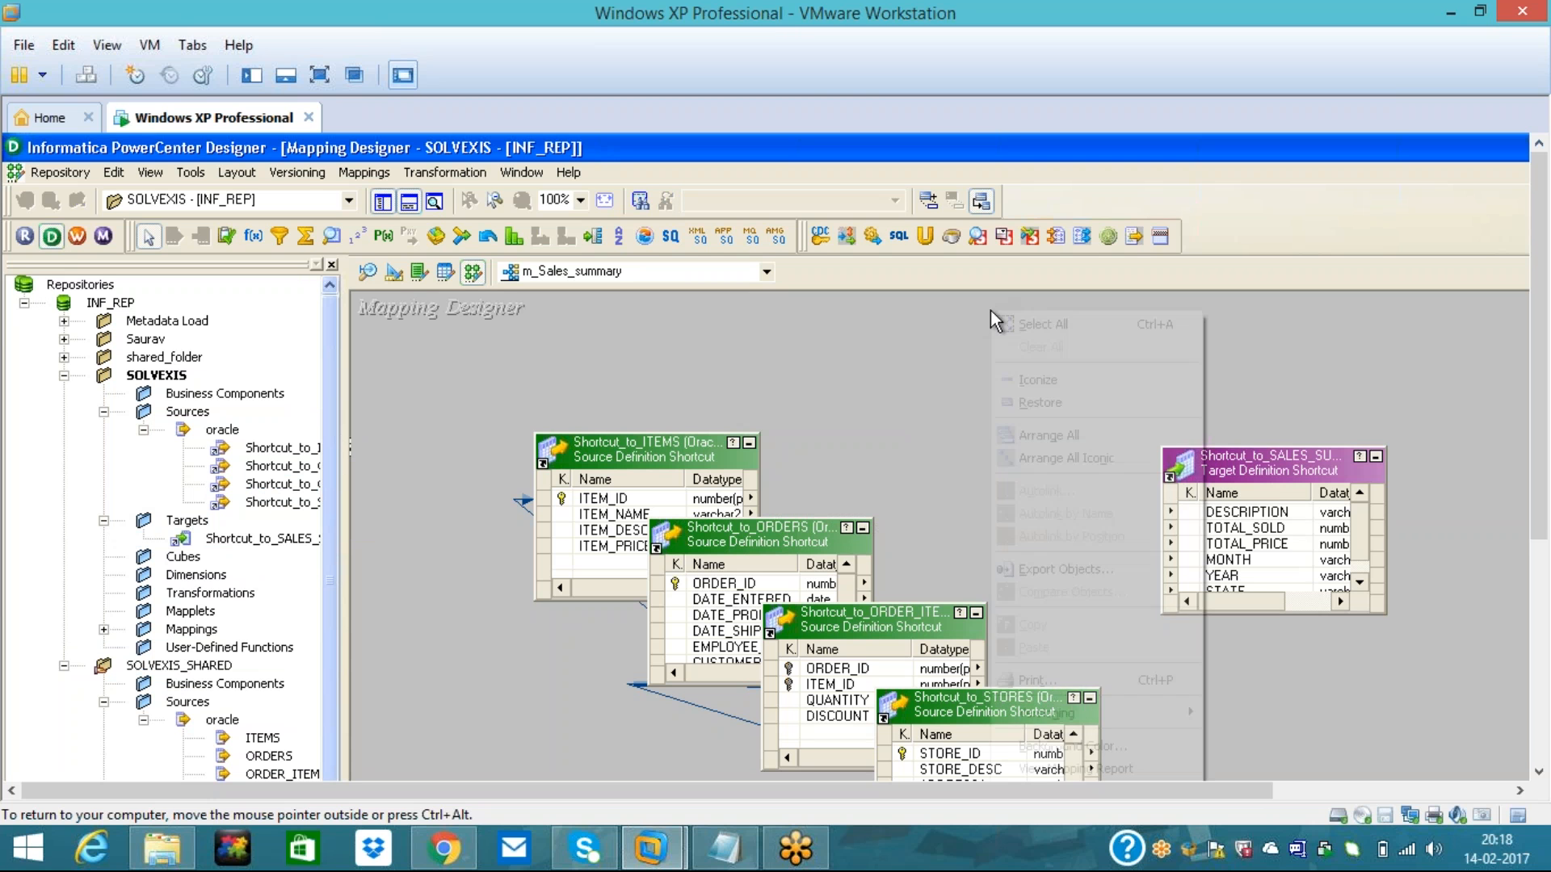
{"action": "left_click", "coordinate": [1060, 459]}
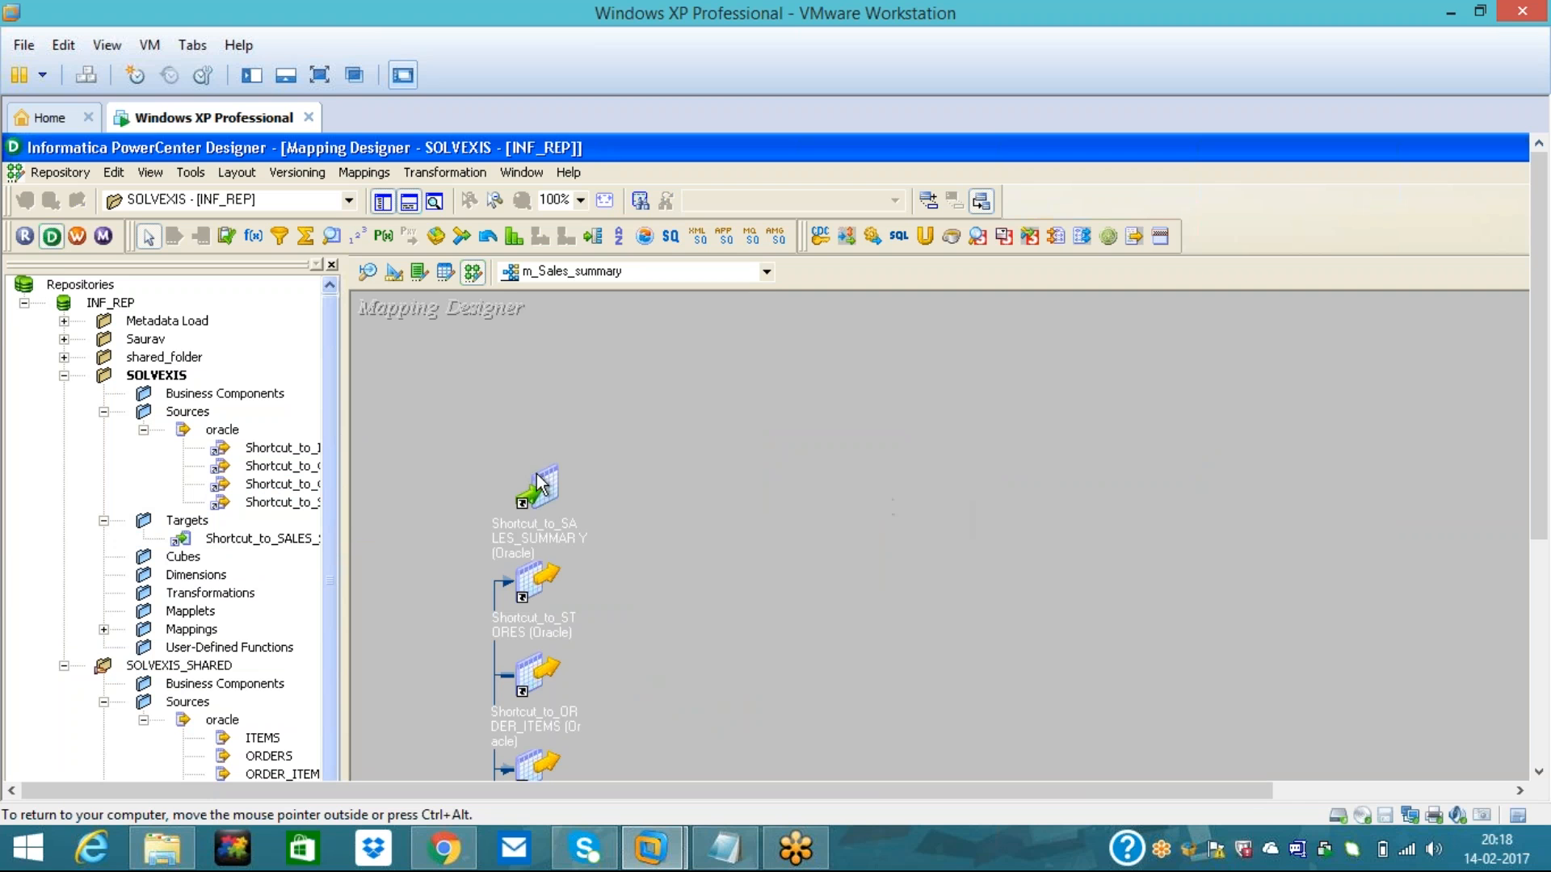
{"action": "left_click_drag", "start_coordinate": [543, 485], "coordinate": [1250, 420]}
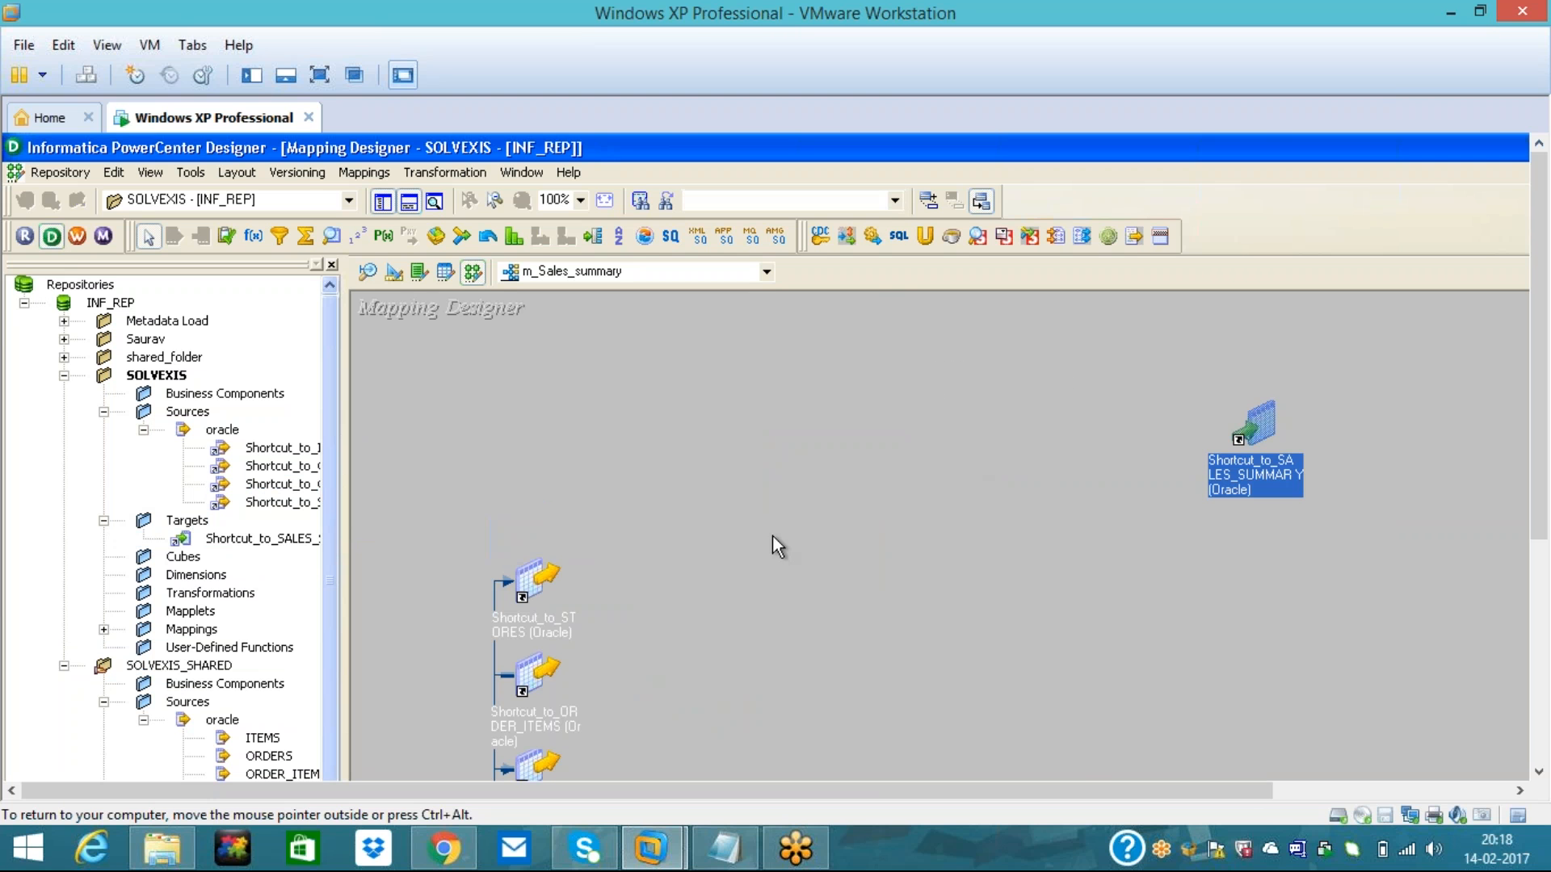
{"action": "left_click_drag", "start_coordinate": [535, 580], "coordinate": [442, 360]}
{"action": "left_click_drag", "start_coordinate": [526, 687], "coordinate": [433, 504]}
{"action": "left_click_drag", "start_coordinate": [536, 767], "coordinate": [455, 655]}
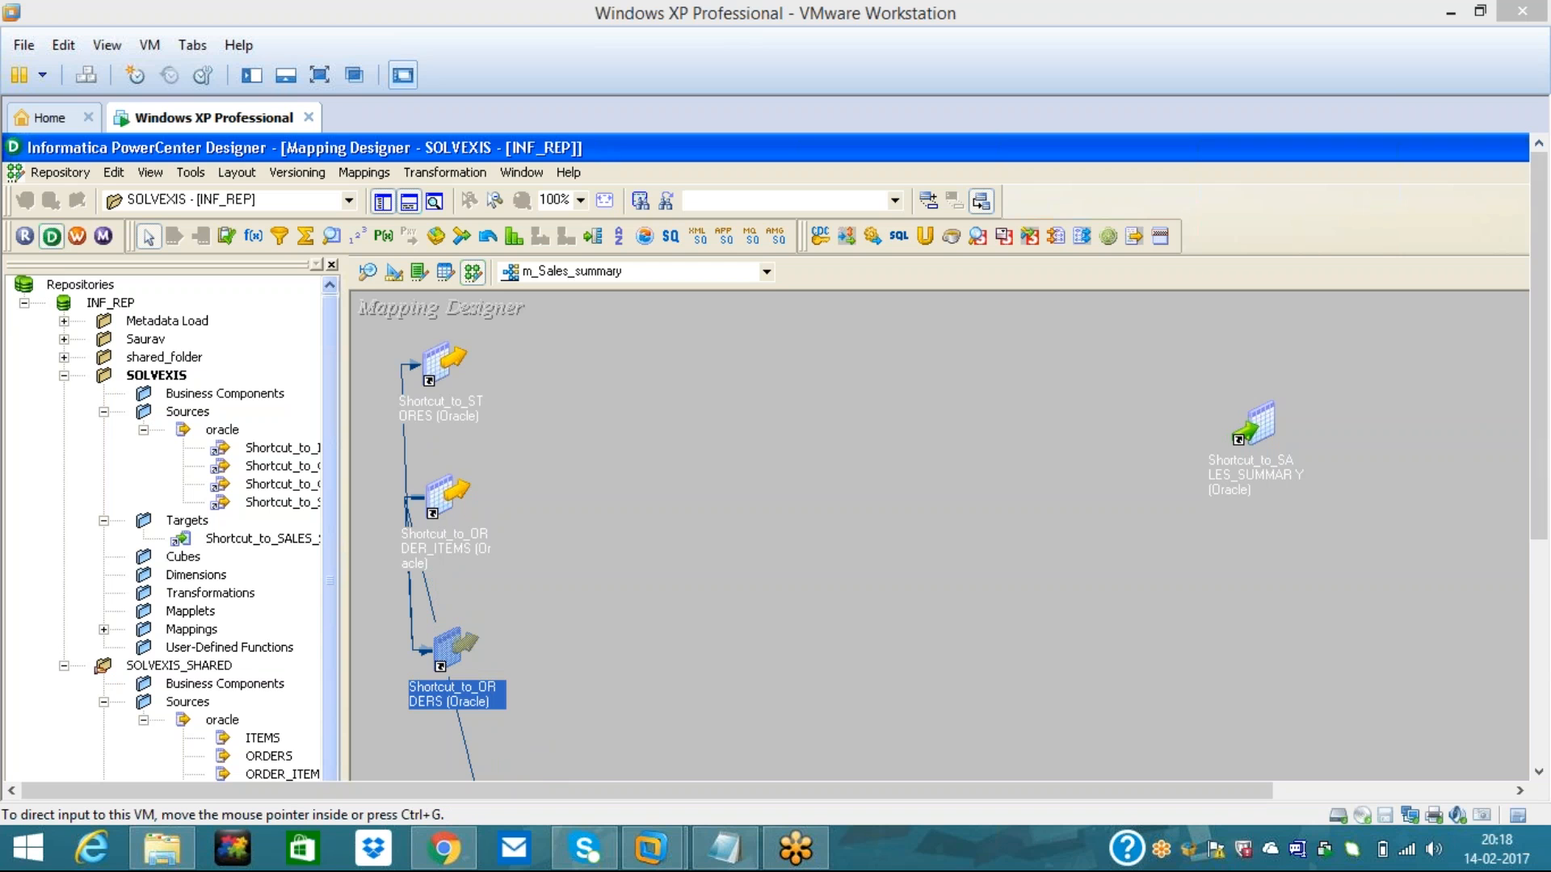
{"action": "left_click_drag", "start_coordinate": [1544, 445], "coordinate": [1545, 542]}
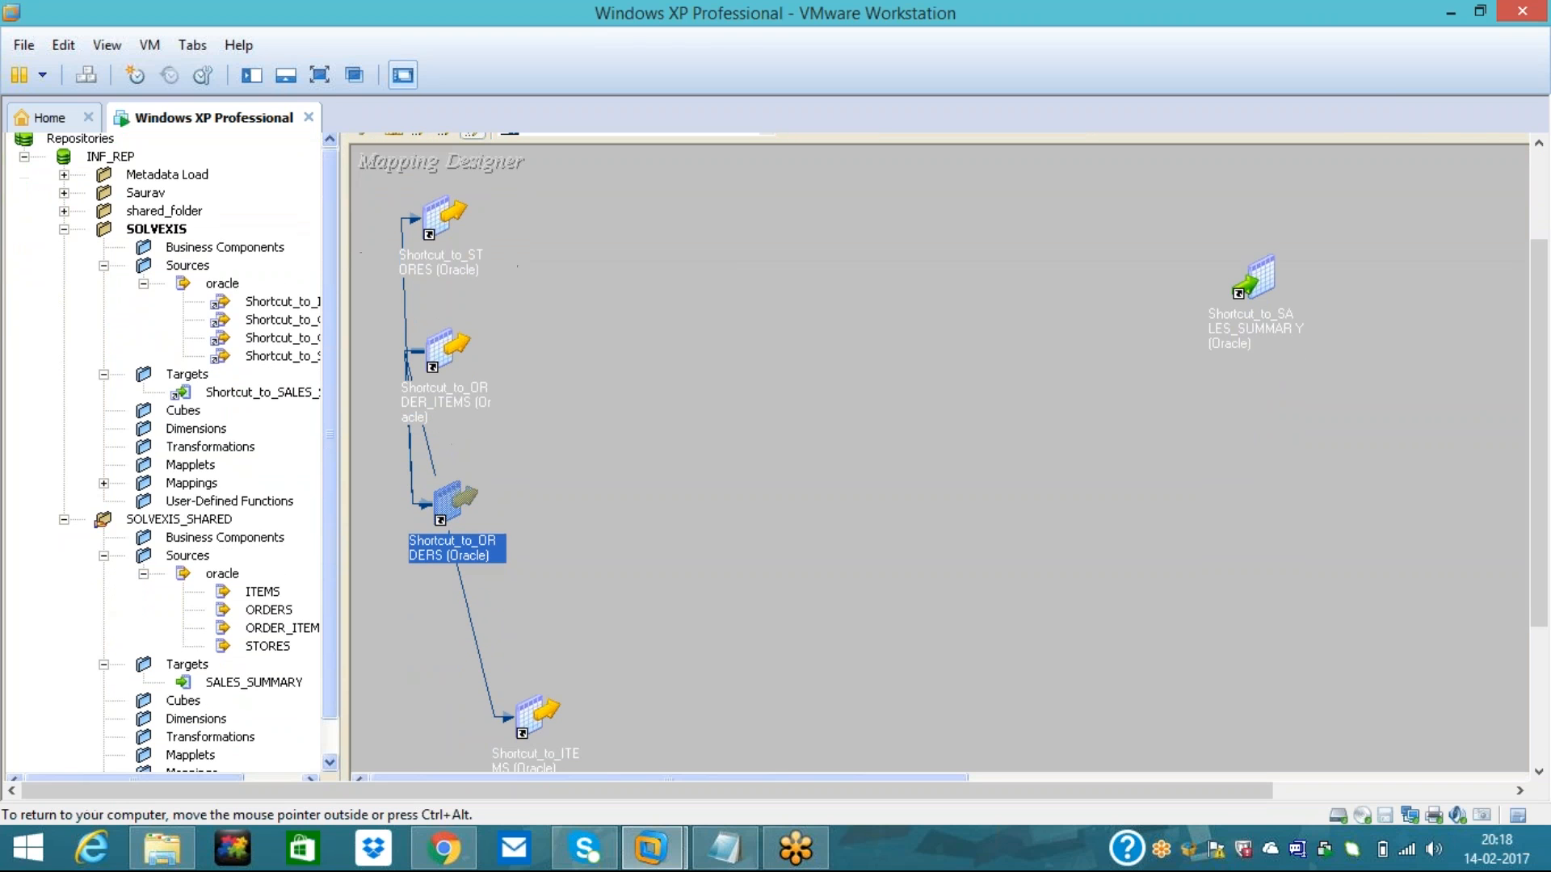
{"action": "left_click_drag", "start_coordinate": [529, 719], "coordinate": [420, 663]}
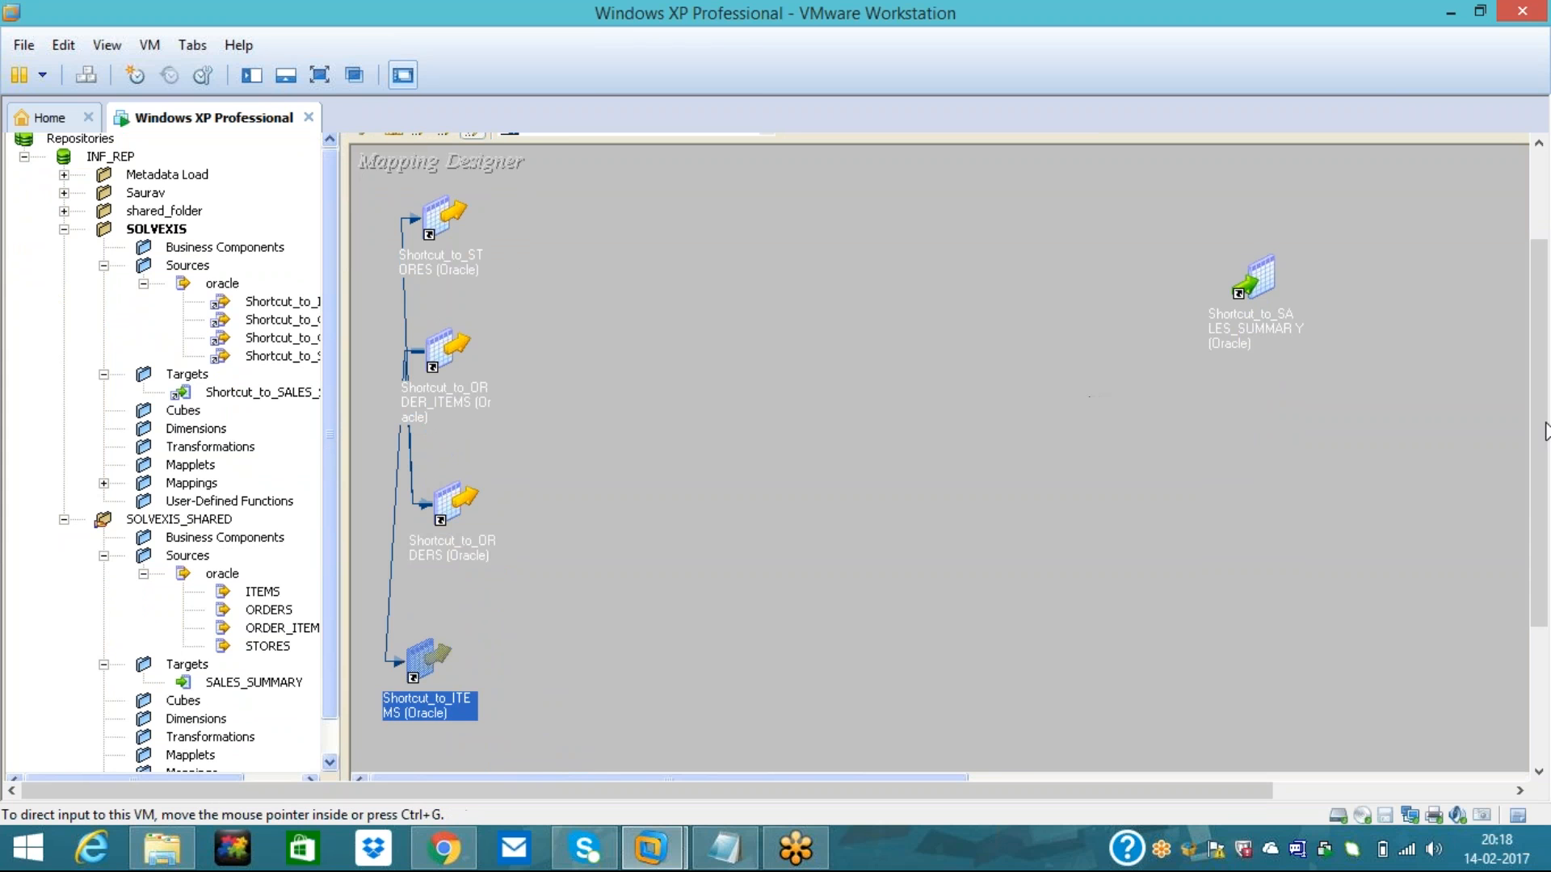
{"action": "left_click_drag", "start_coordinate": [1539, 424], "coordinate": [1539, 344]}
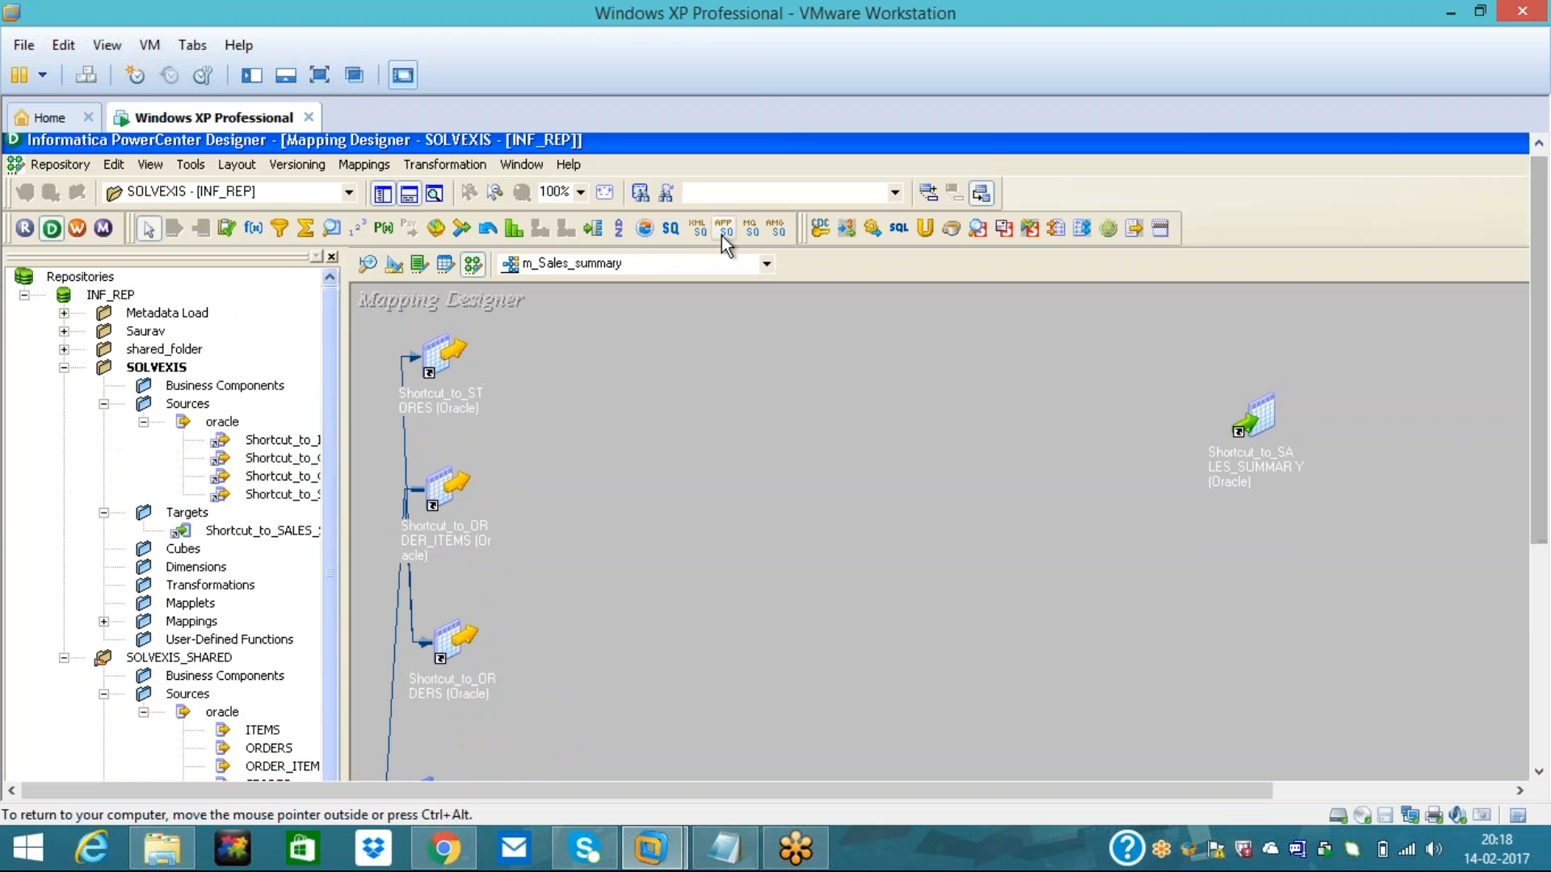
- Create a Source Qualifier transformation named SQ_Sales_Summary
{"action": "left_click", "coordinate": [444, 159]}
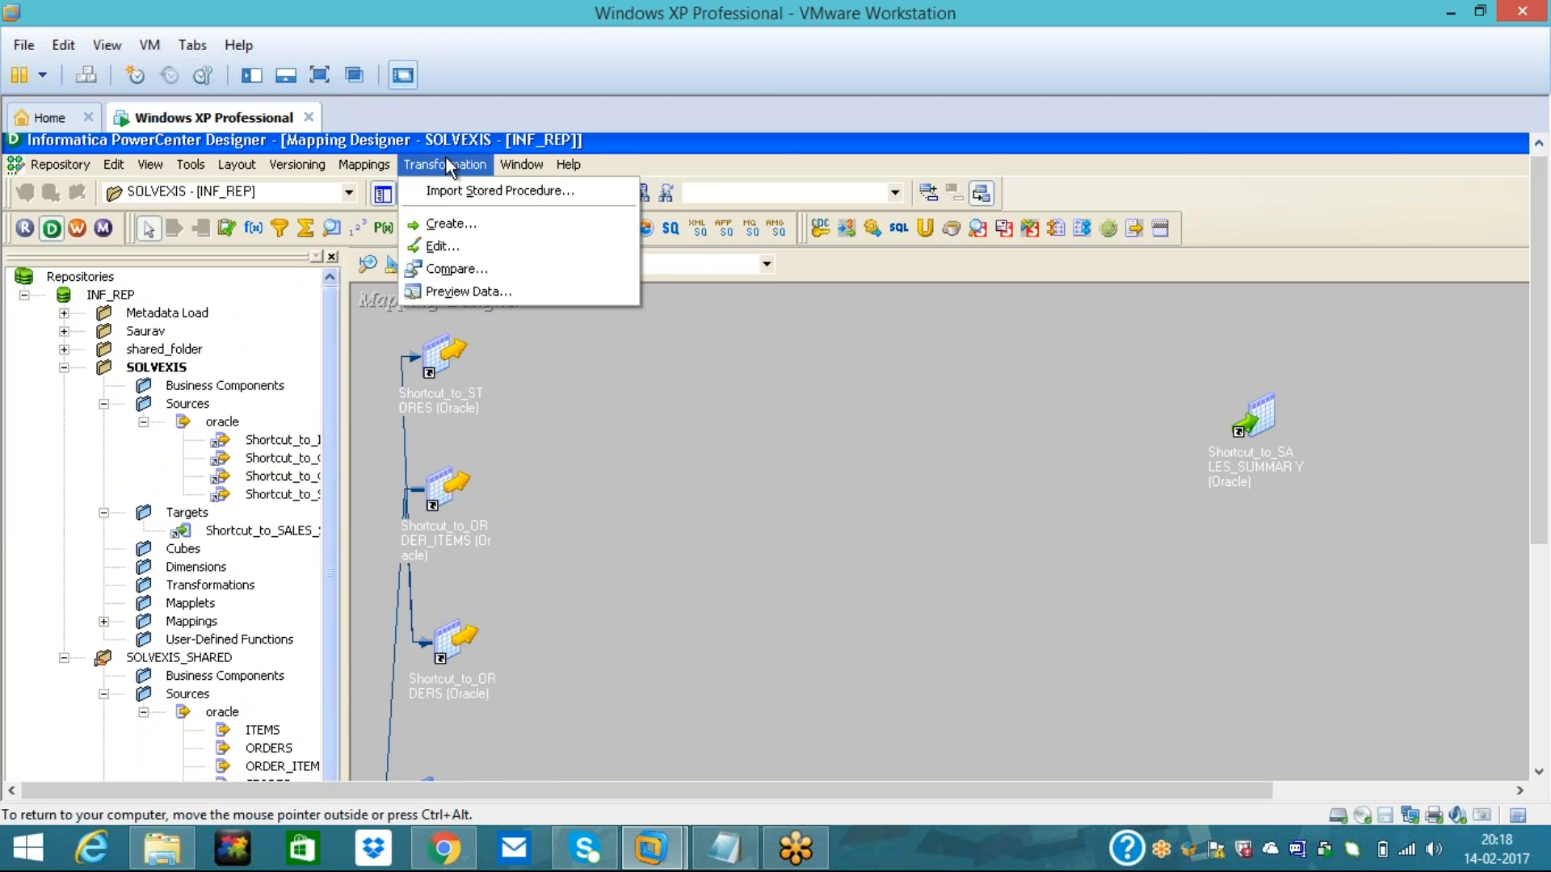
{"action": "left_click", "coordinate": [454, 222]}
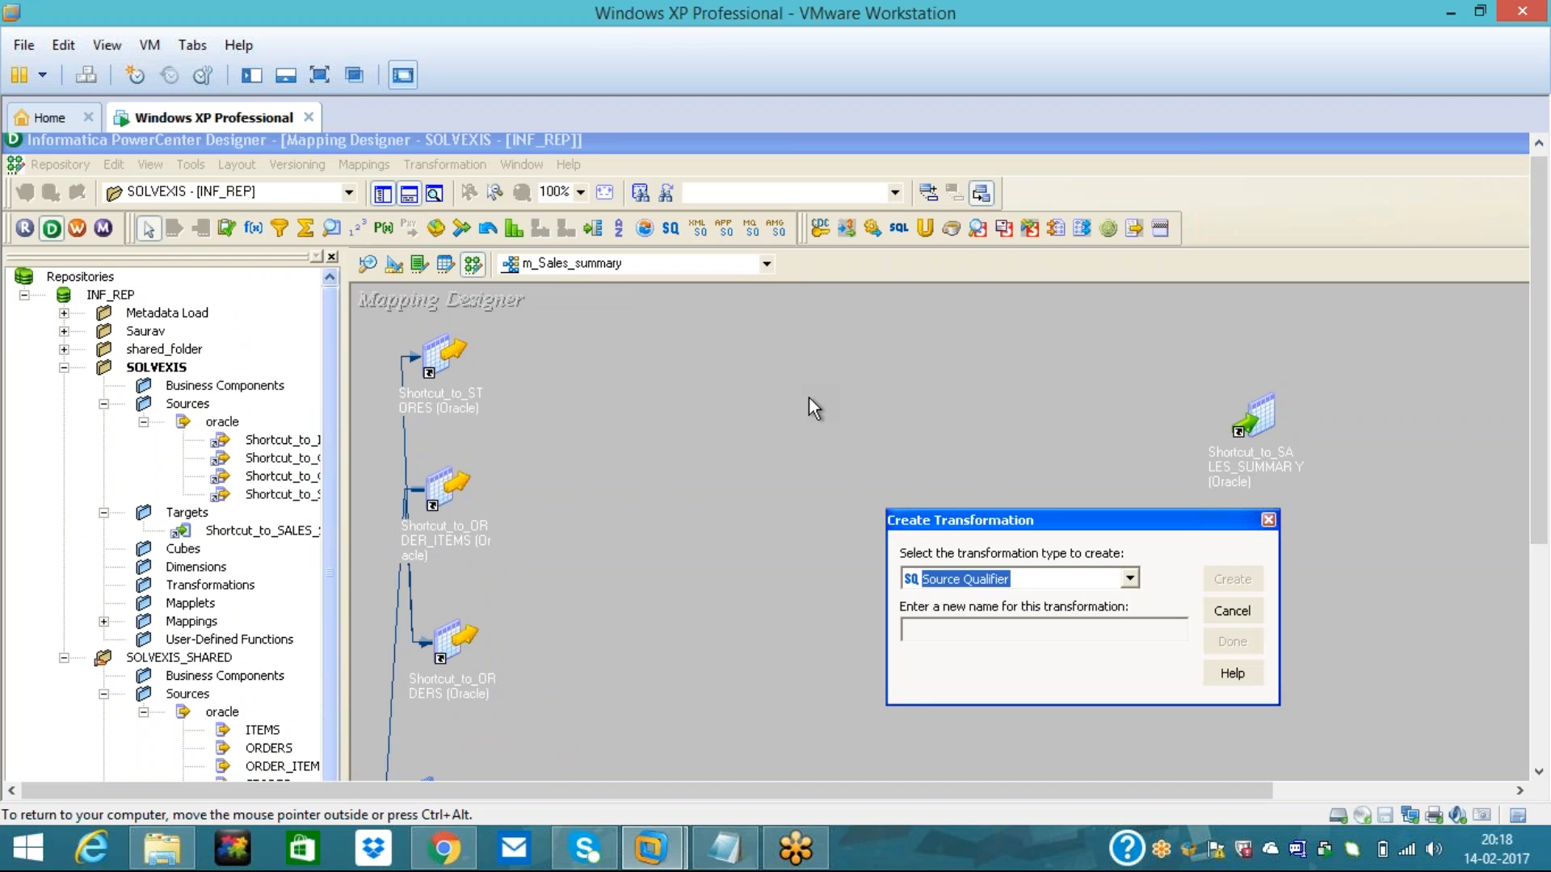
{"action": "left_click", "coordinate": [953, 628]}
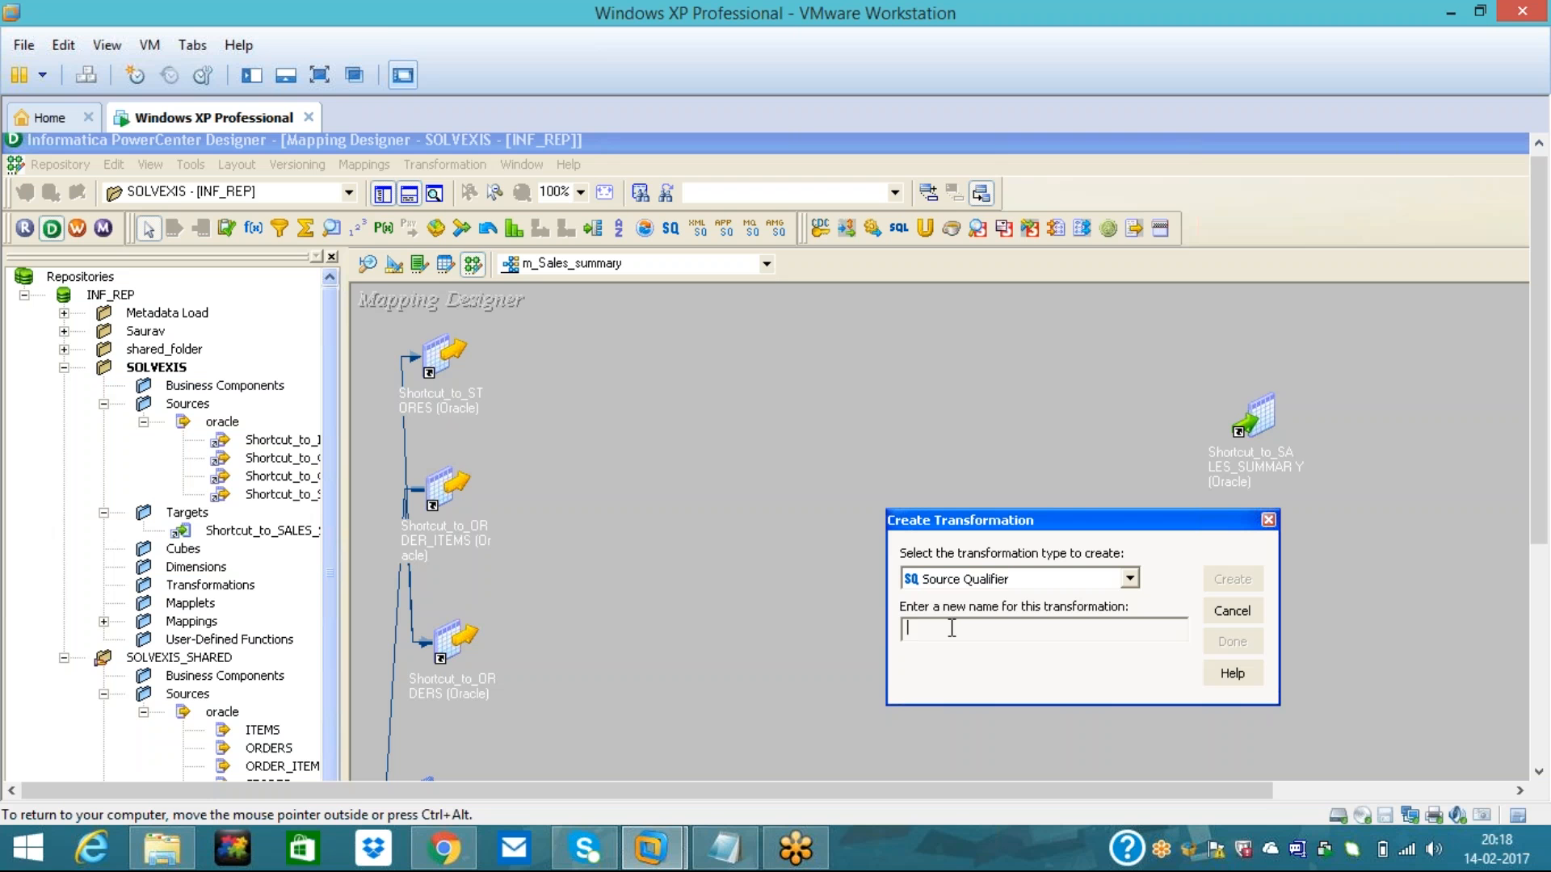
{"action": "type", "text": "SQ_Sale_"}
{"action": "key", "text": "BackSpace"}
{"action": "key", "text": "BackSpace"}
{"action": "type", "text": "es_Summary"}
{"action": "left_click", "coordinate": [1236, 579]}
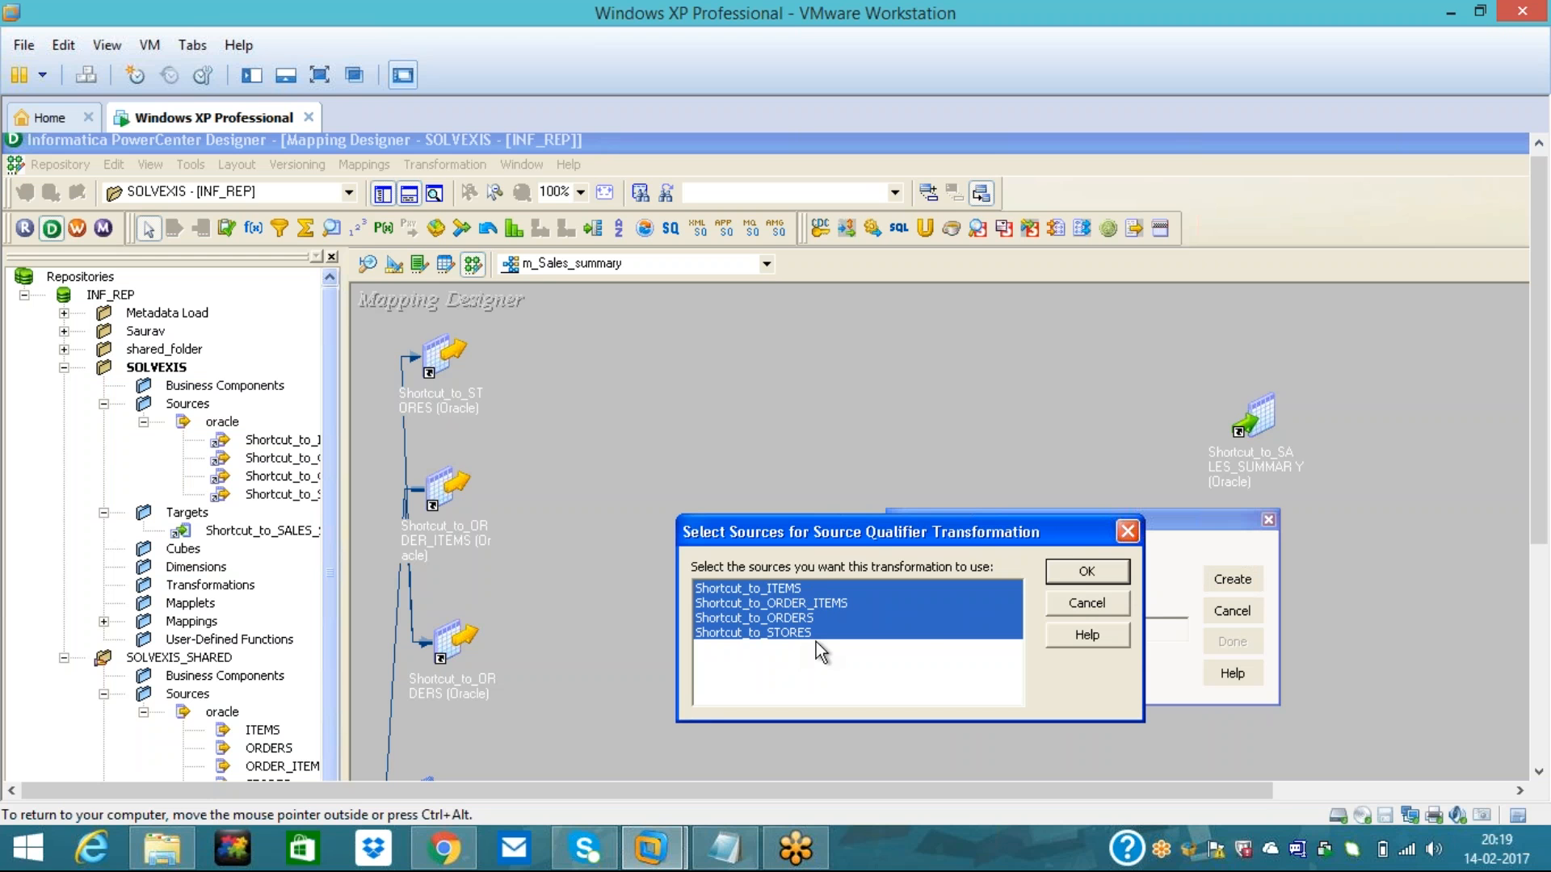
- Link all four sources to SQ_Sales_Summary and move it to the top middle of the canvas
{"action": "left_click", "coordinate": [1076, 573]}
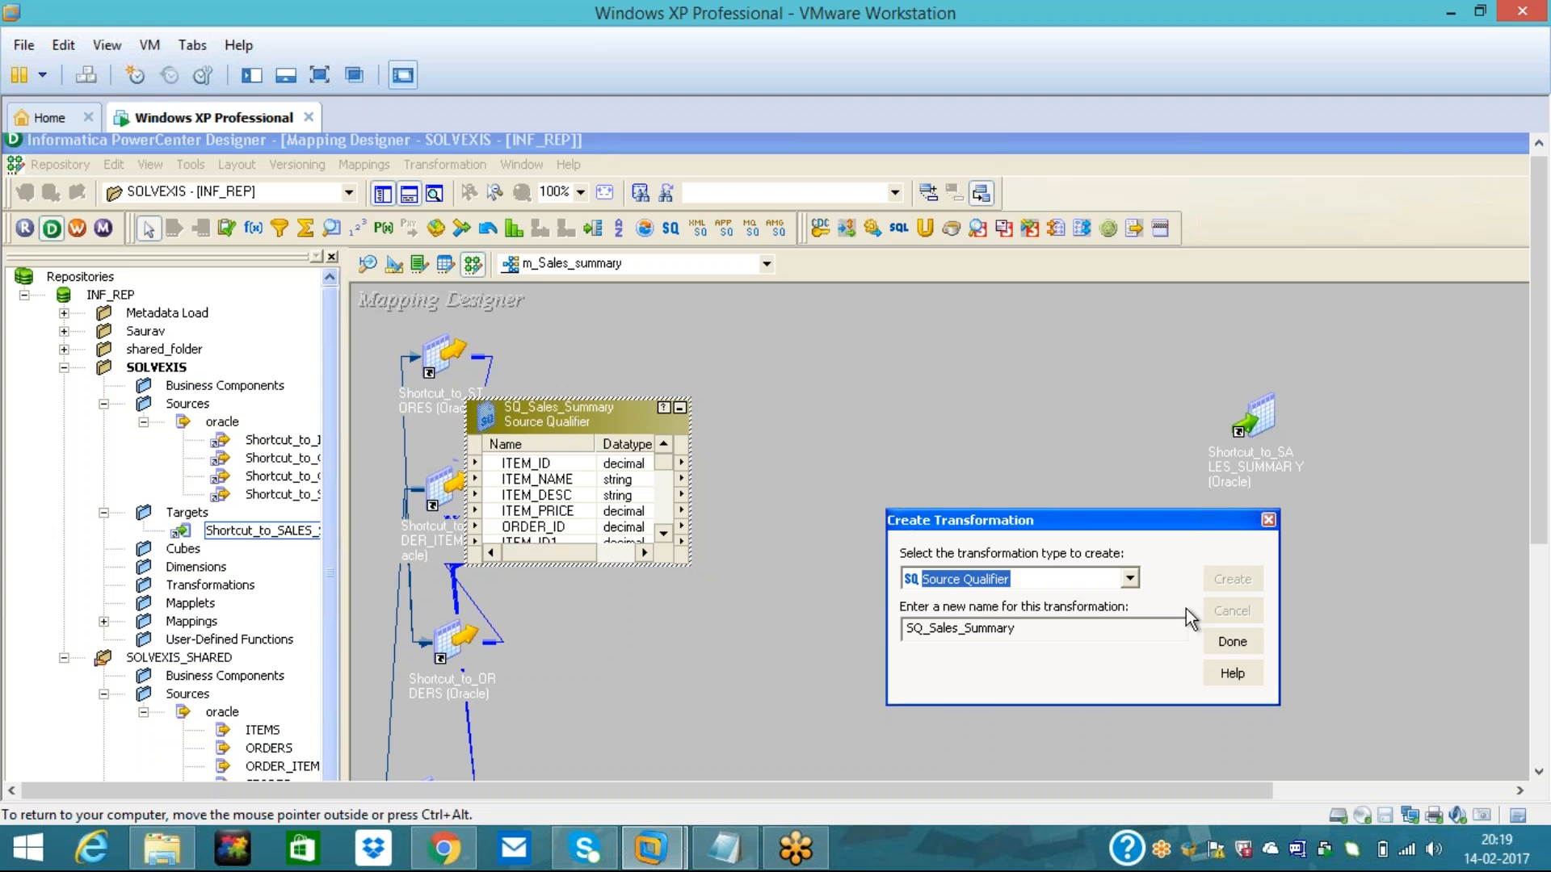
{"action": "left_click", "coordinate": [1233, 643]}
{"action": "left_click_drag", "start_coordinate": [559, 411], "coordinate": [764, 342]}
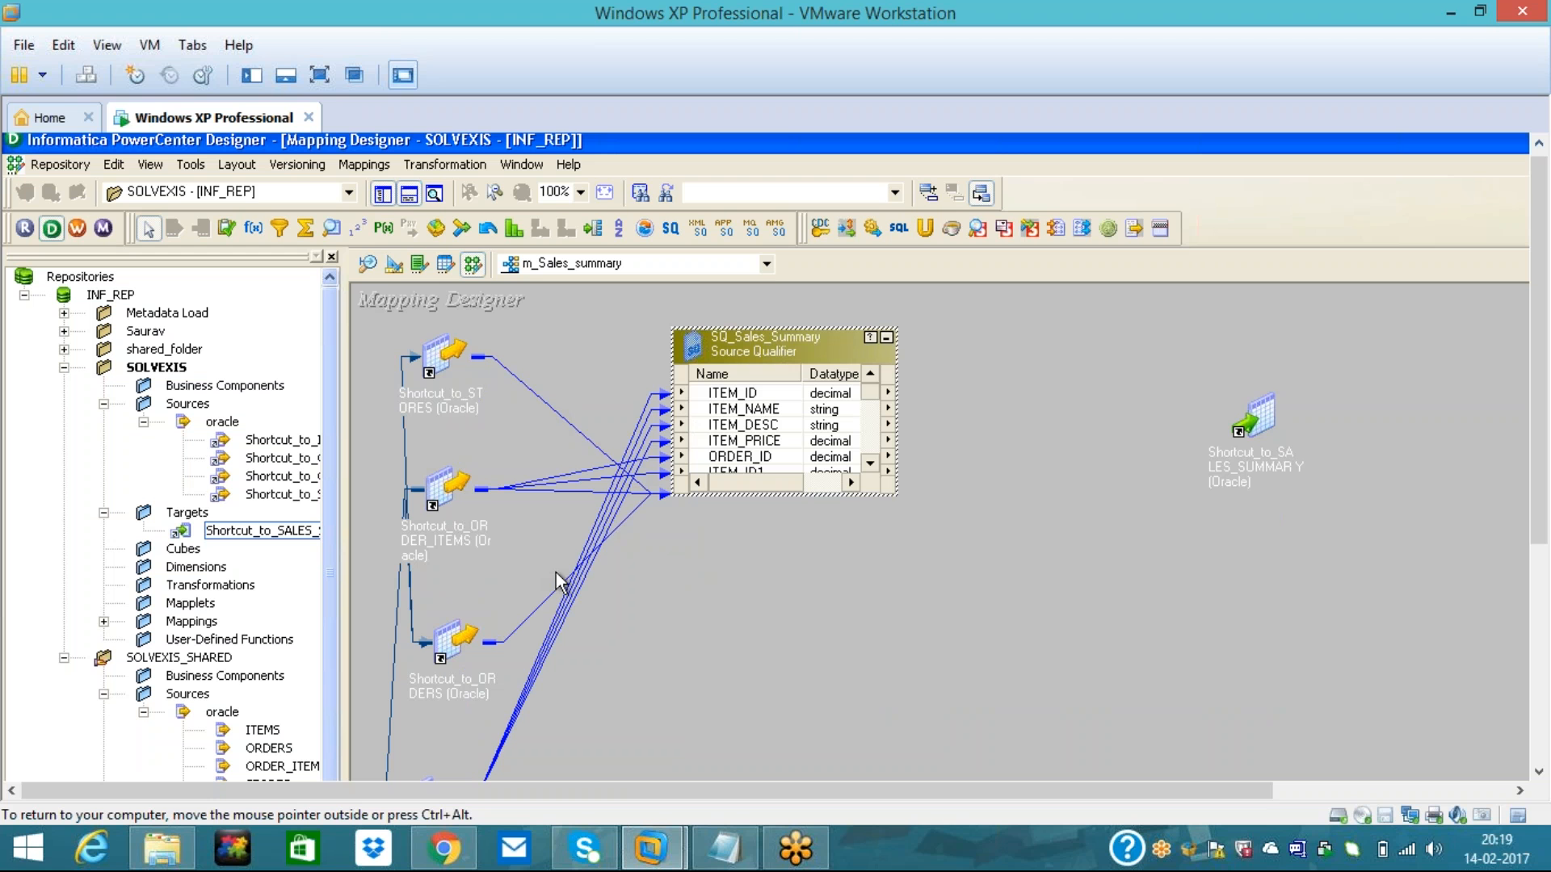
{"action": "left_click", "coordinate": [766, 580]}
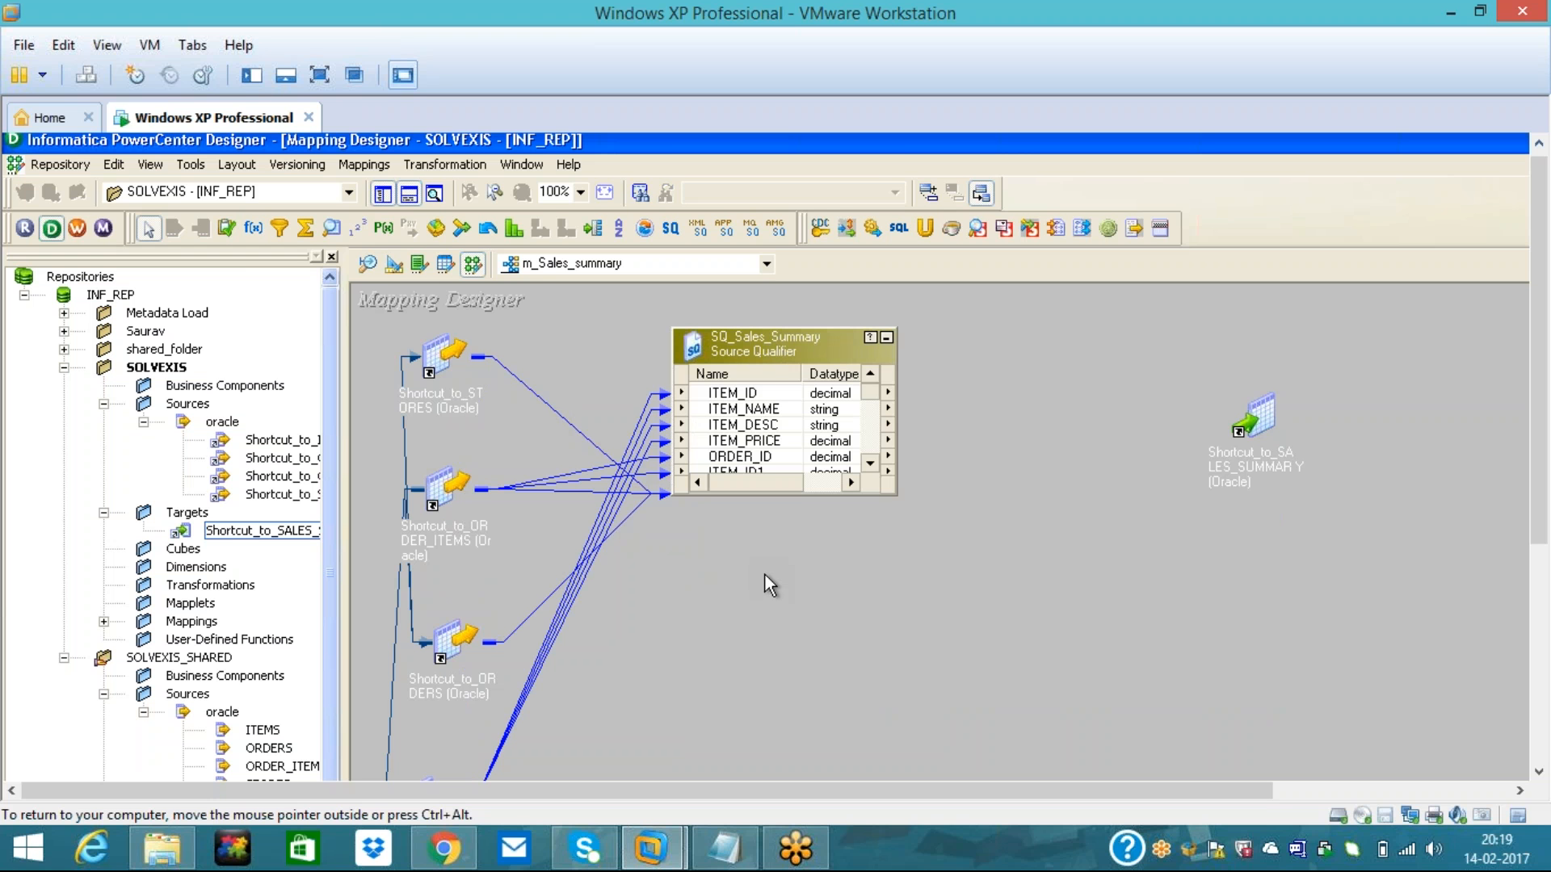
{"action": "double_click", "coordinate": [1268, 410]}
{"action": "left_click_drag", "start_coordinate": [1321, 395], "coordinate": [1400, 339]}
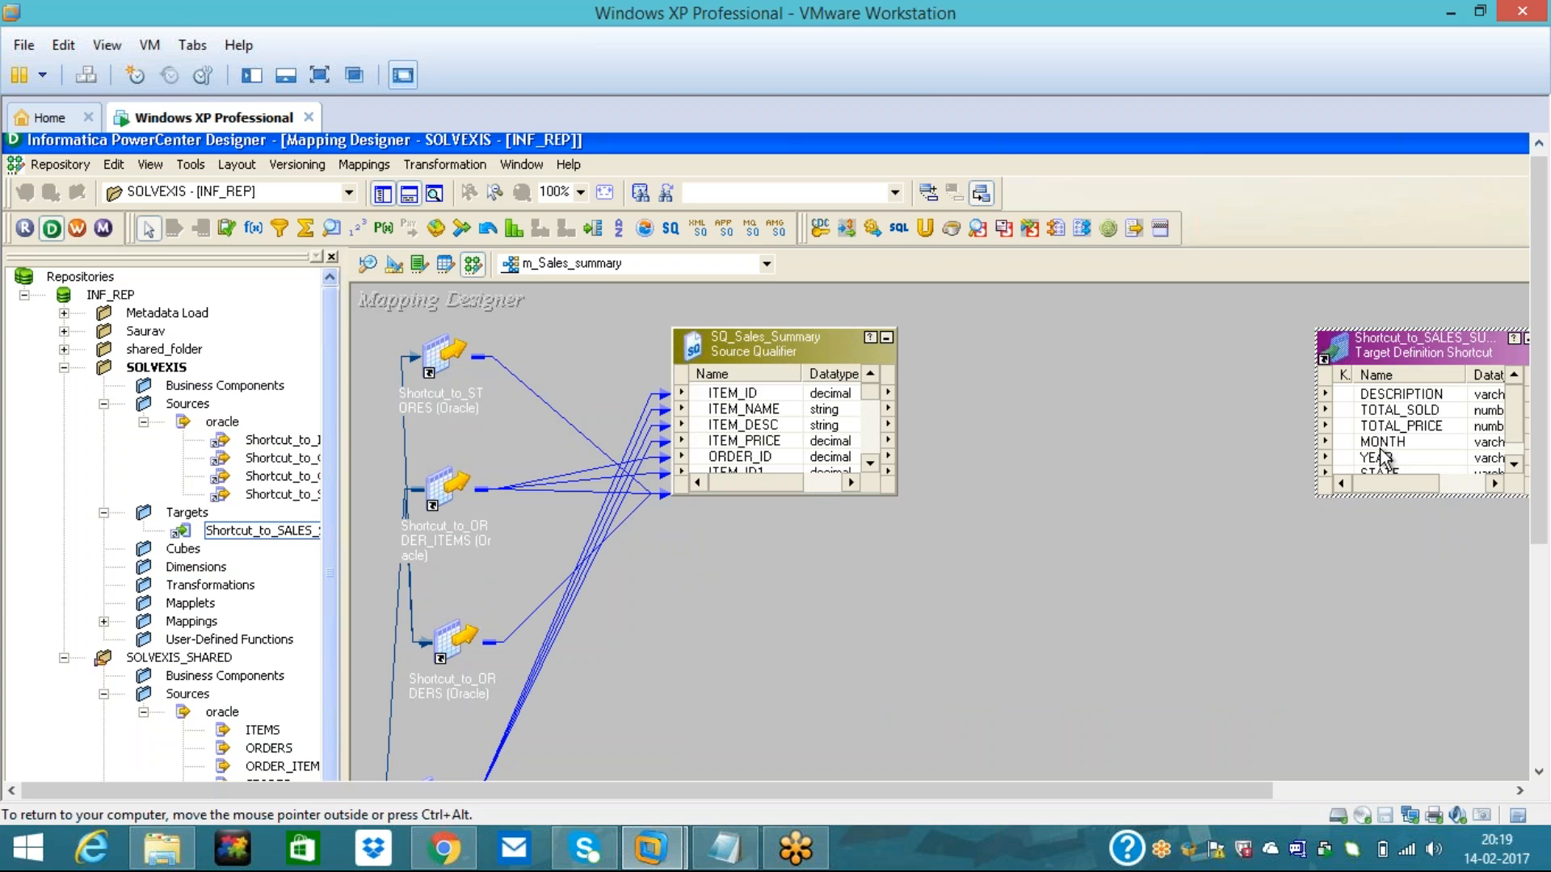
{"action": "left_click", "coordinate": [1382, 444]}
{"action": "left_click", "coordinate": [1383, 458]}
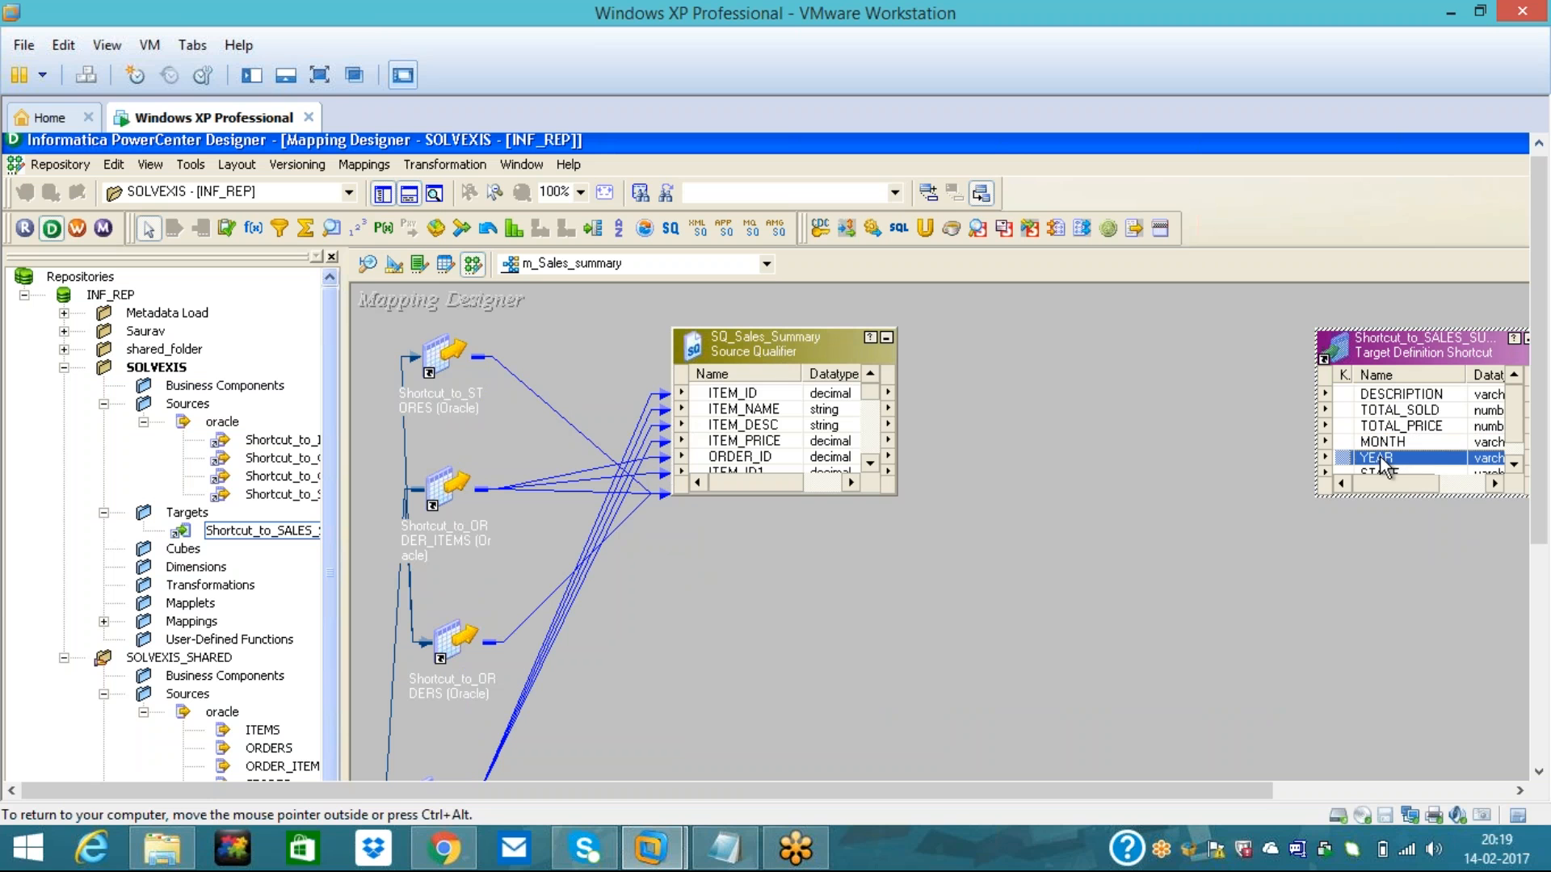
{"action": "double_click", "coordinate": [870, 463]}
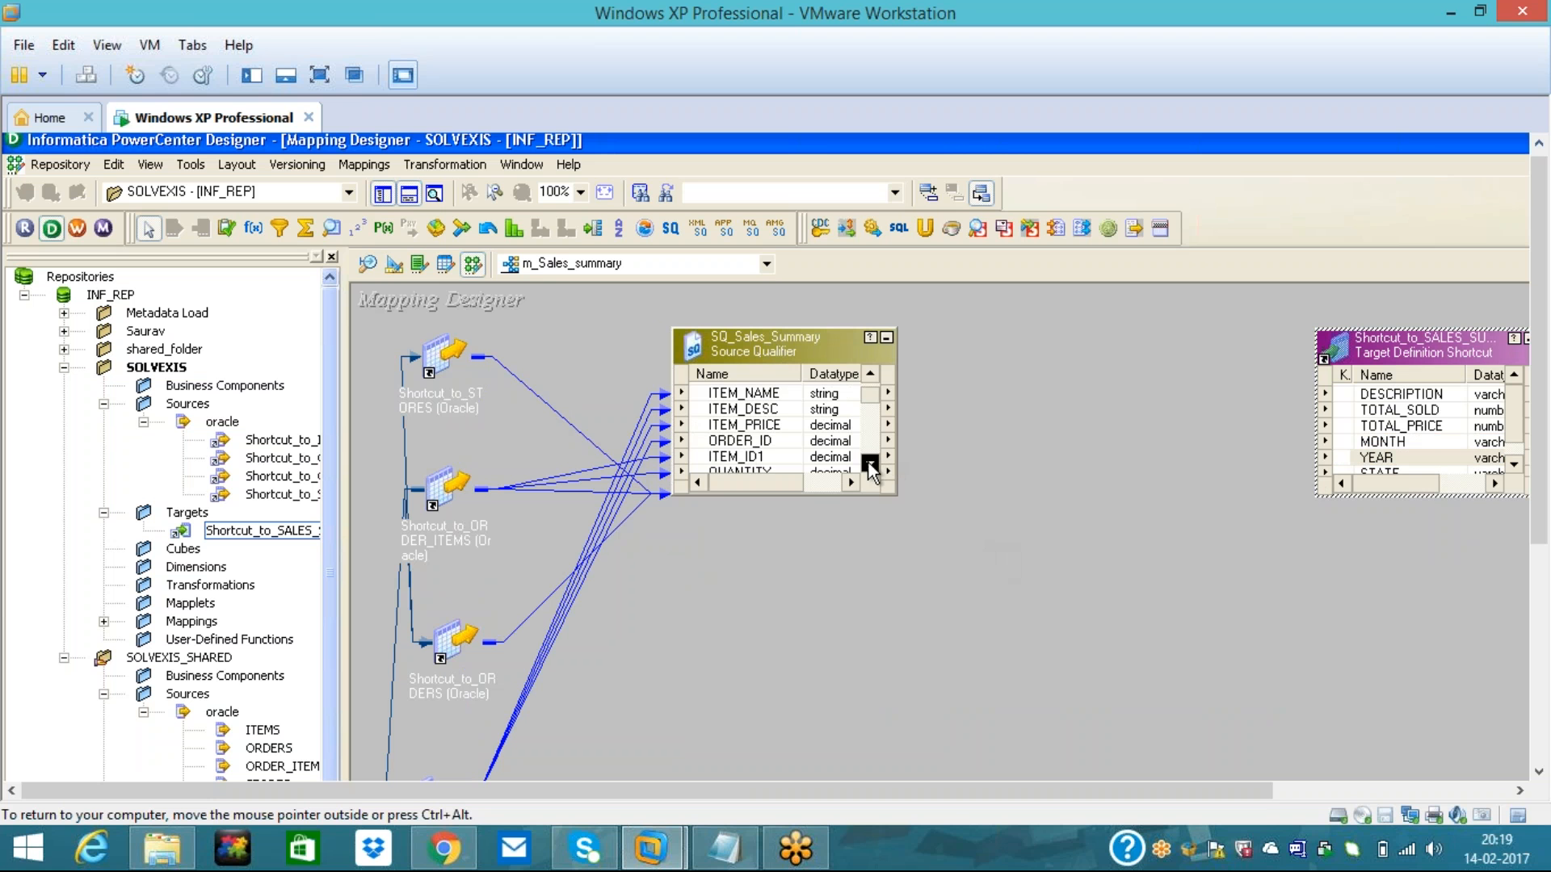
{"action": "double_click", "coordinate": [870, 464]}
{"action": "left_click", "coordinate": [870, 464]}
{"action": "left_click", "coordinate": [870, 464]}
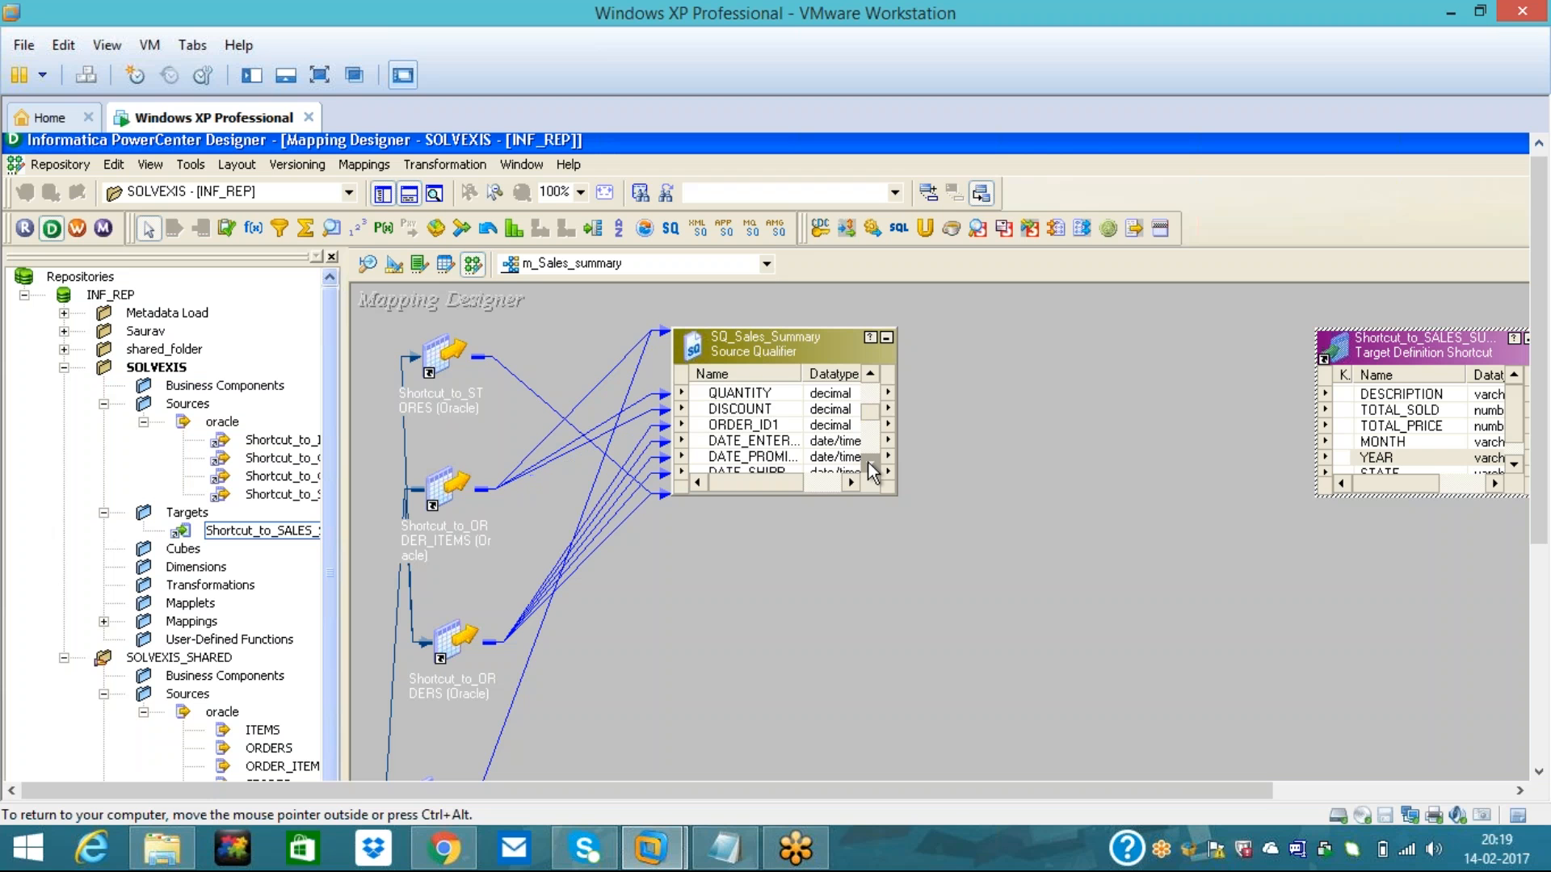
{"action": "left_click", "coordinate": [760, 442]}
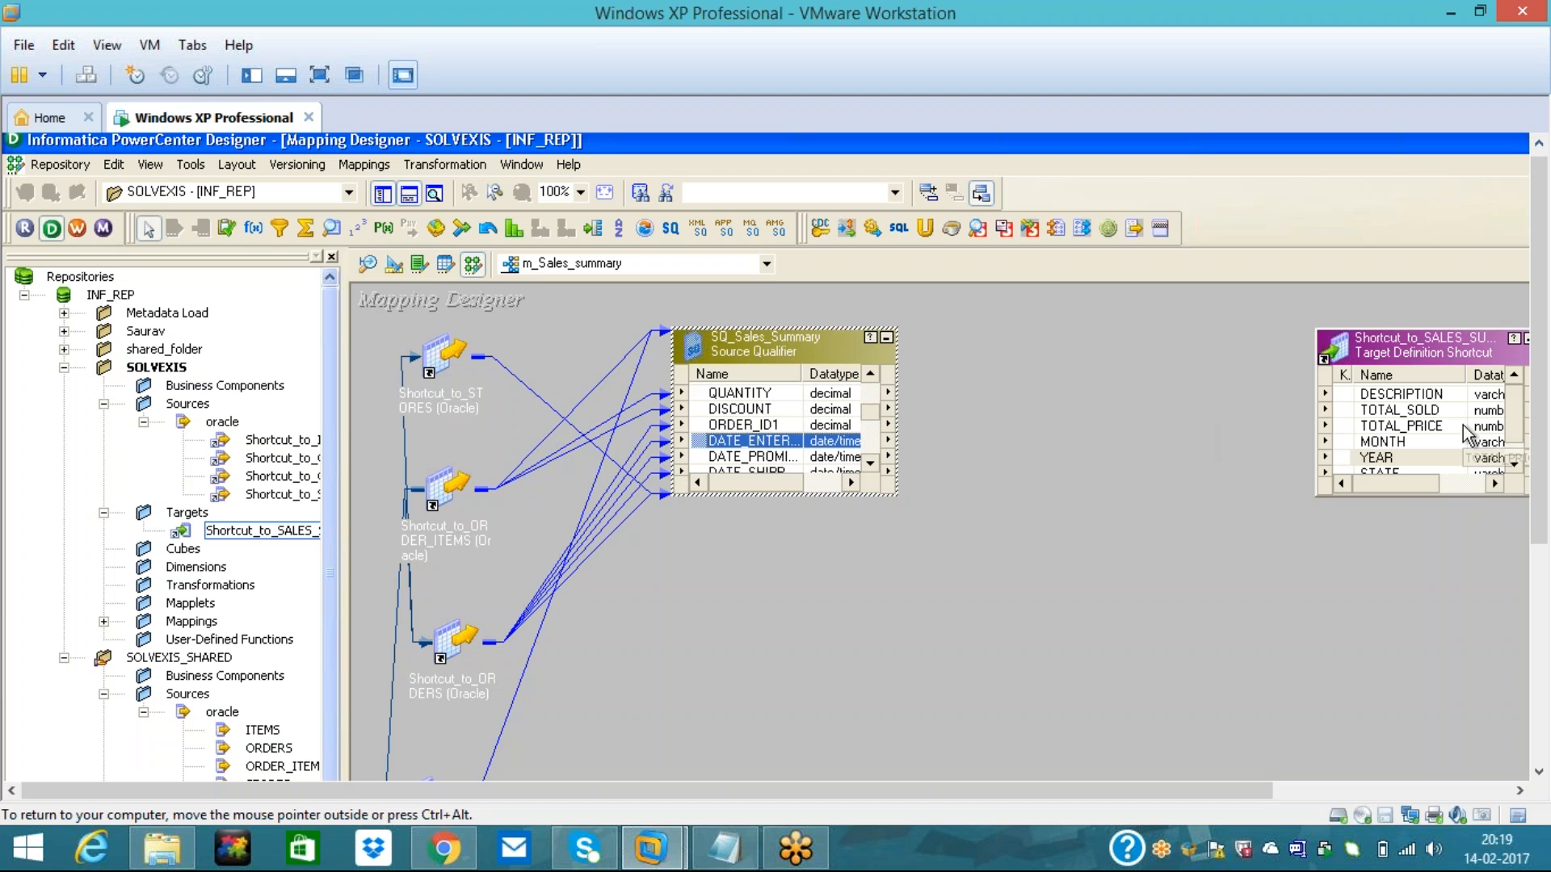
{"action": "left_click", "coordinate": [919, 587]}
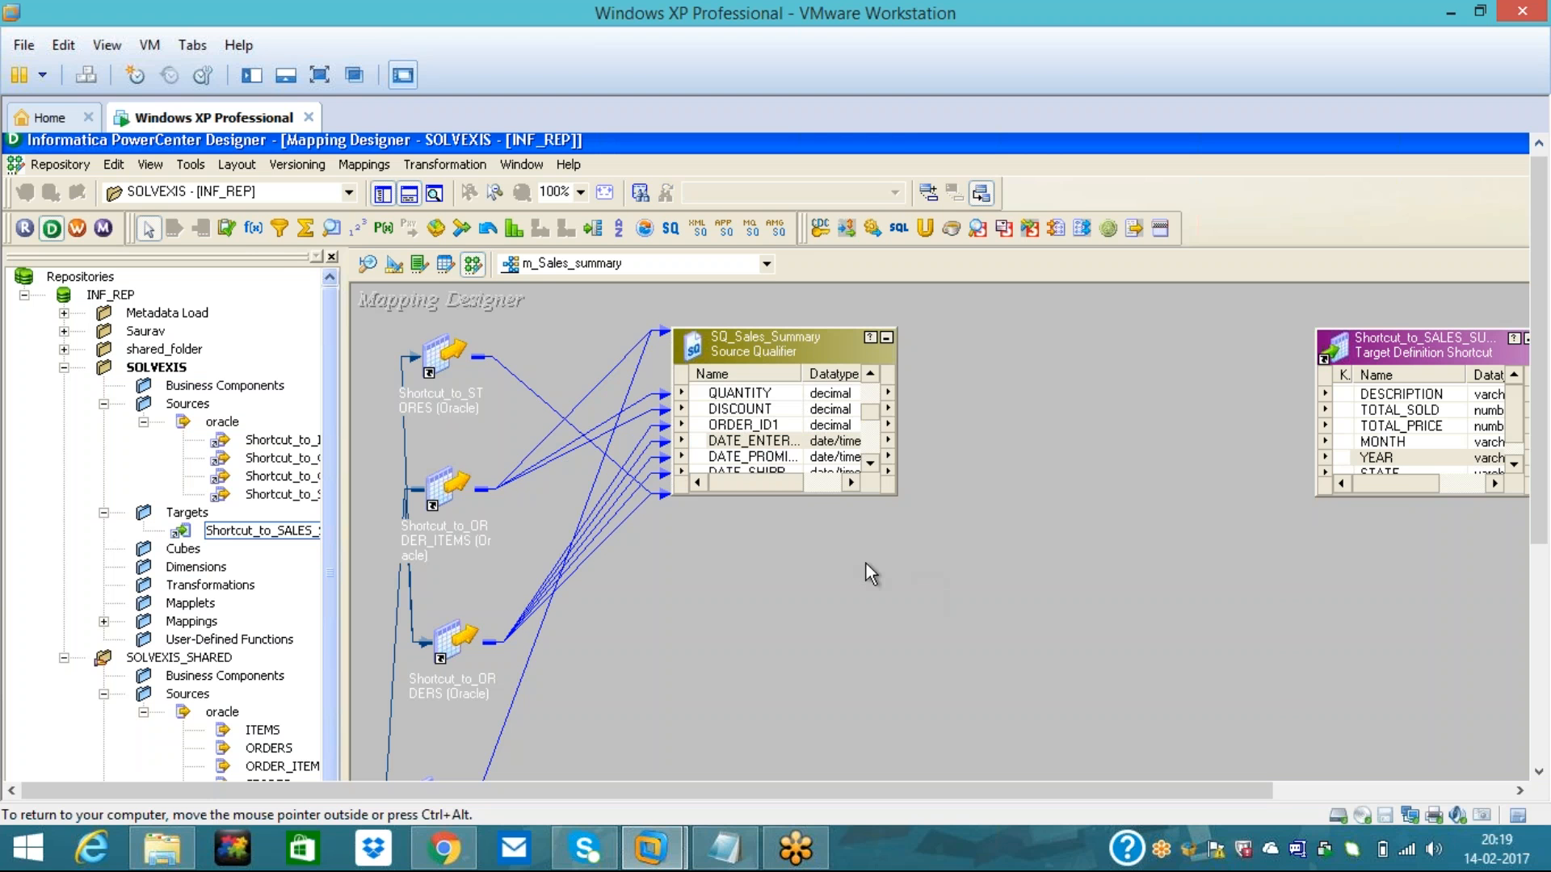
{"action": "left_click", "coordinate": [255, 227]}
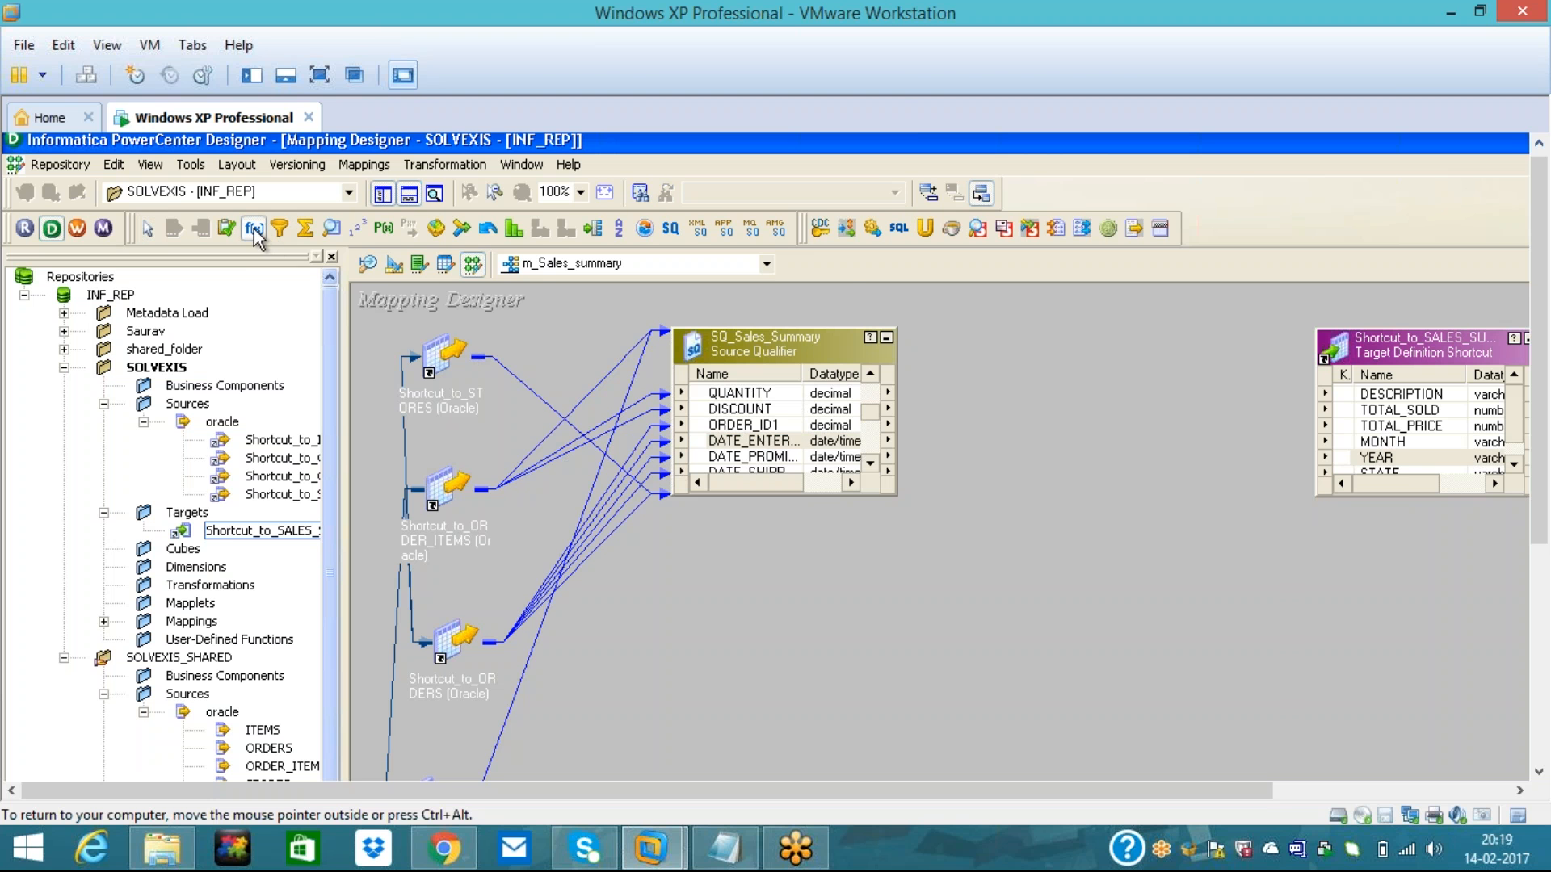
- Place an Expression transformation and rename it Exp_Sales_Summary, accepting the missing-ports warning
{"action": "left_click", "coordinate": [1024, 349]}
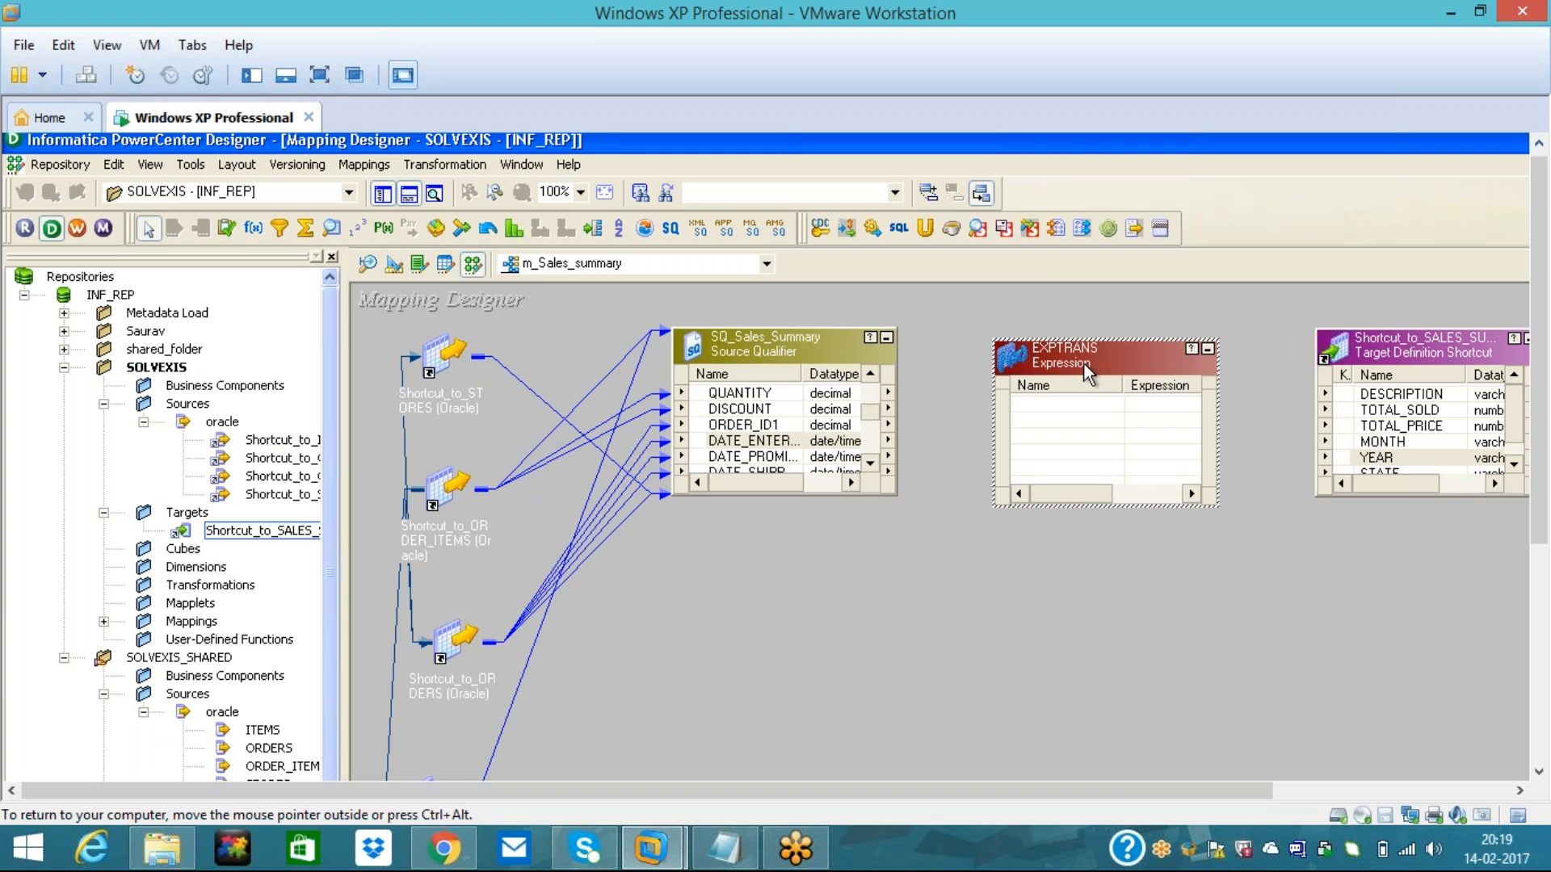
{"action": "double_click", "coordinate": [1086, 367]}
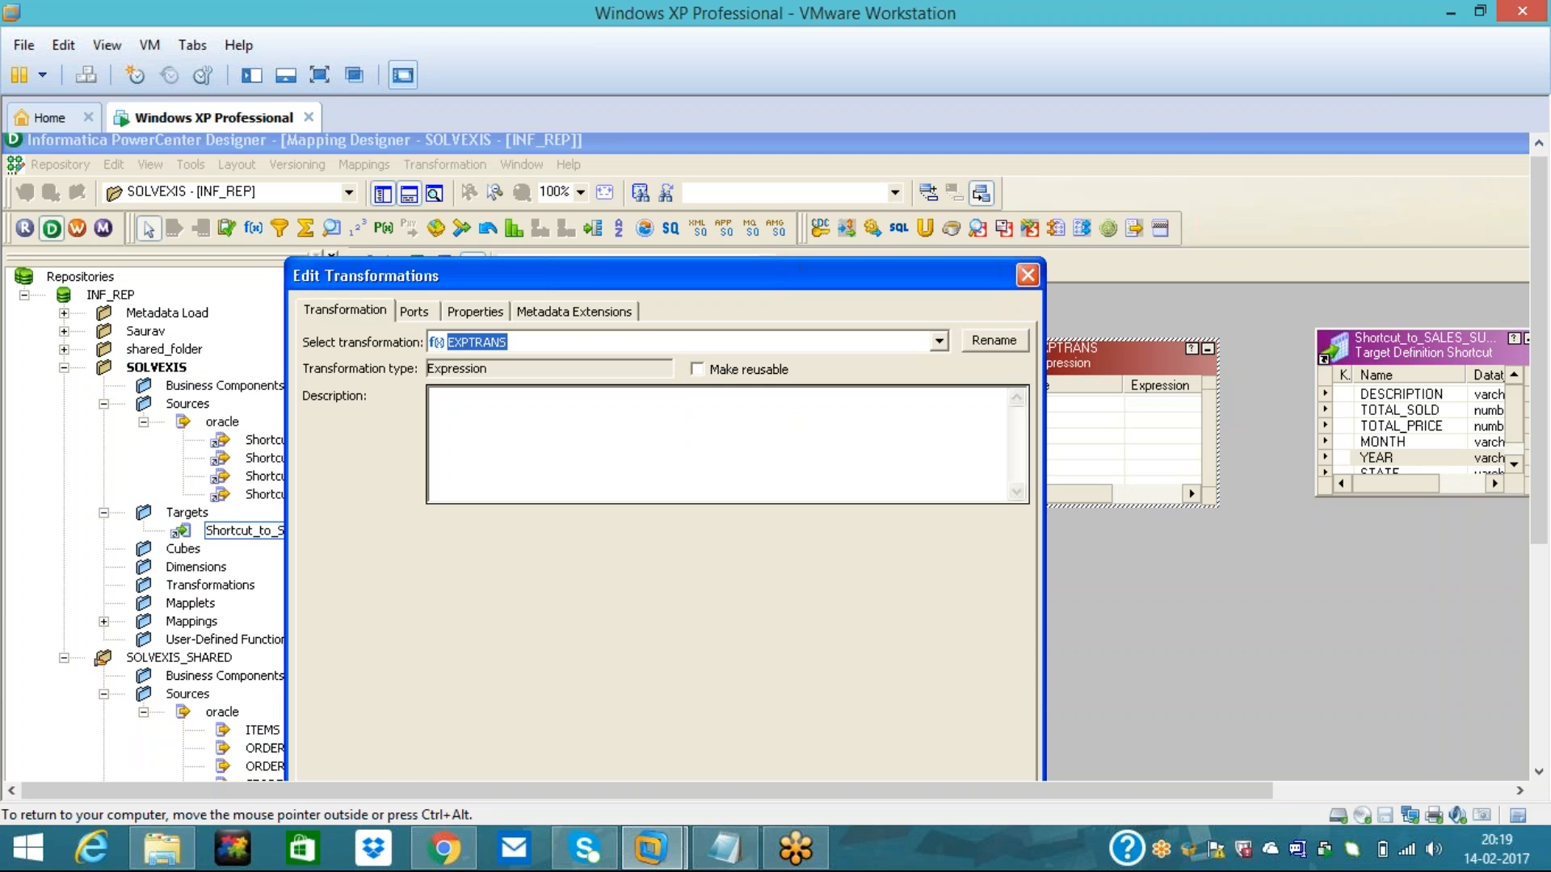
{"action": "left_click", "coordinate": [414, 312]}
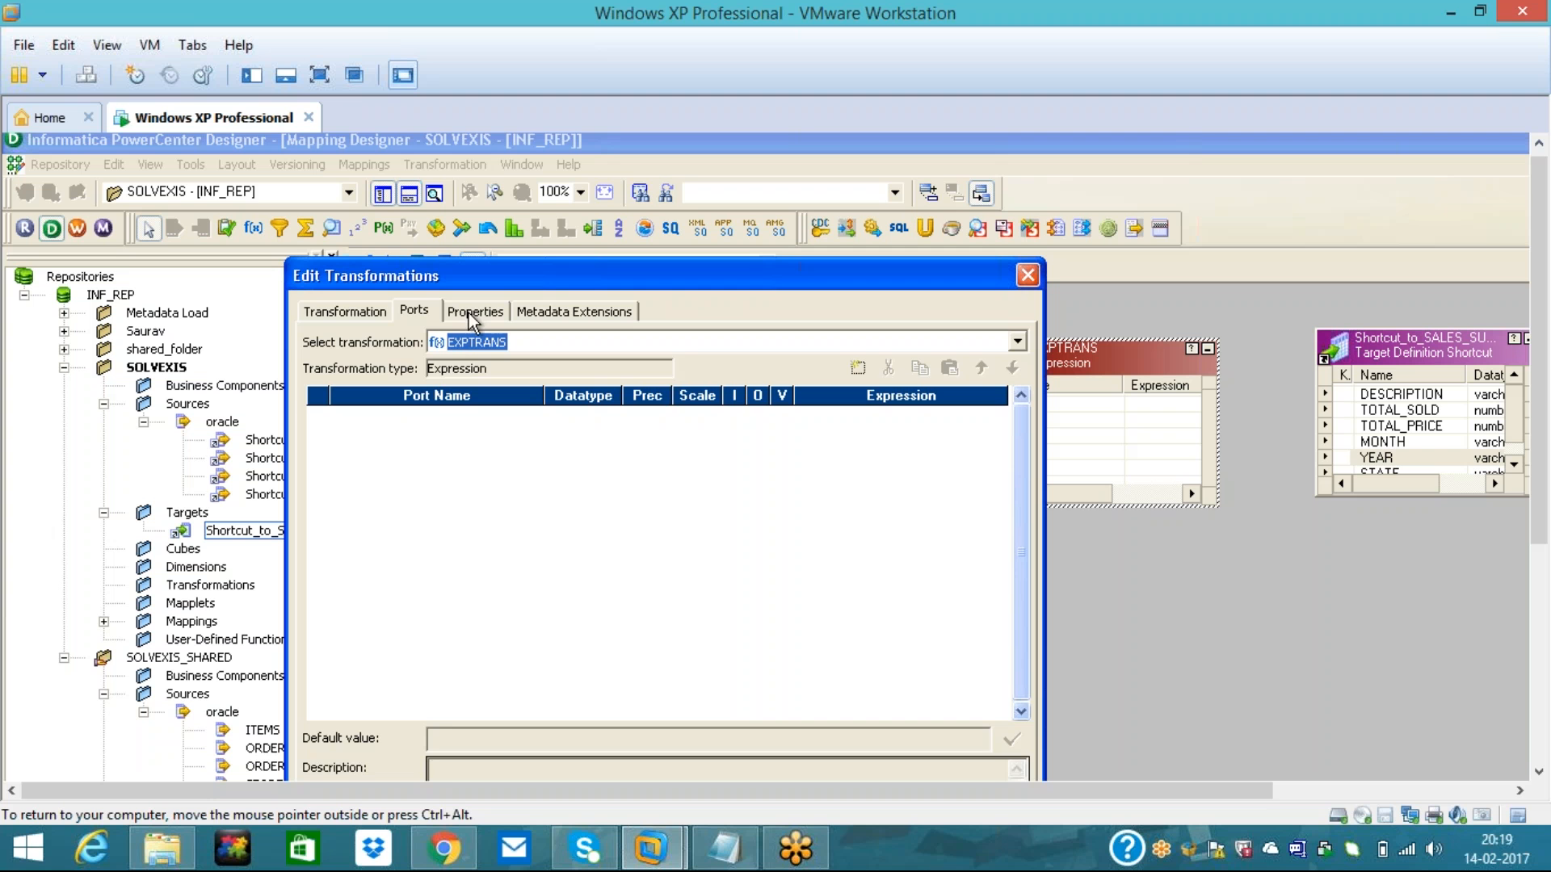
{"action": "left_click", "coordinate": [343, 314]}
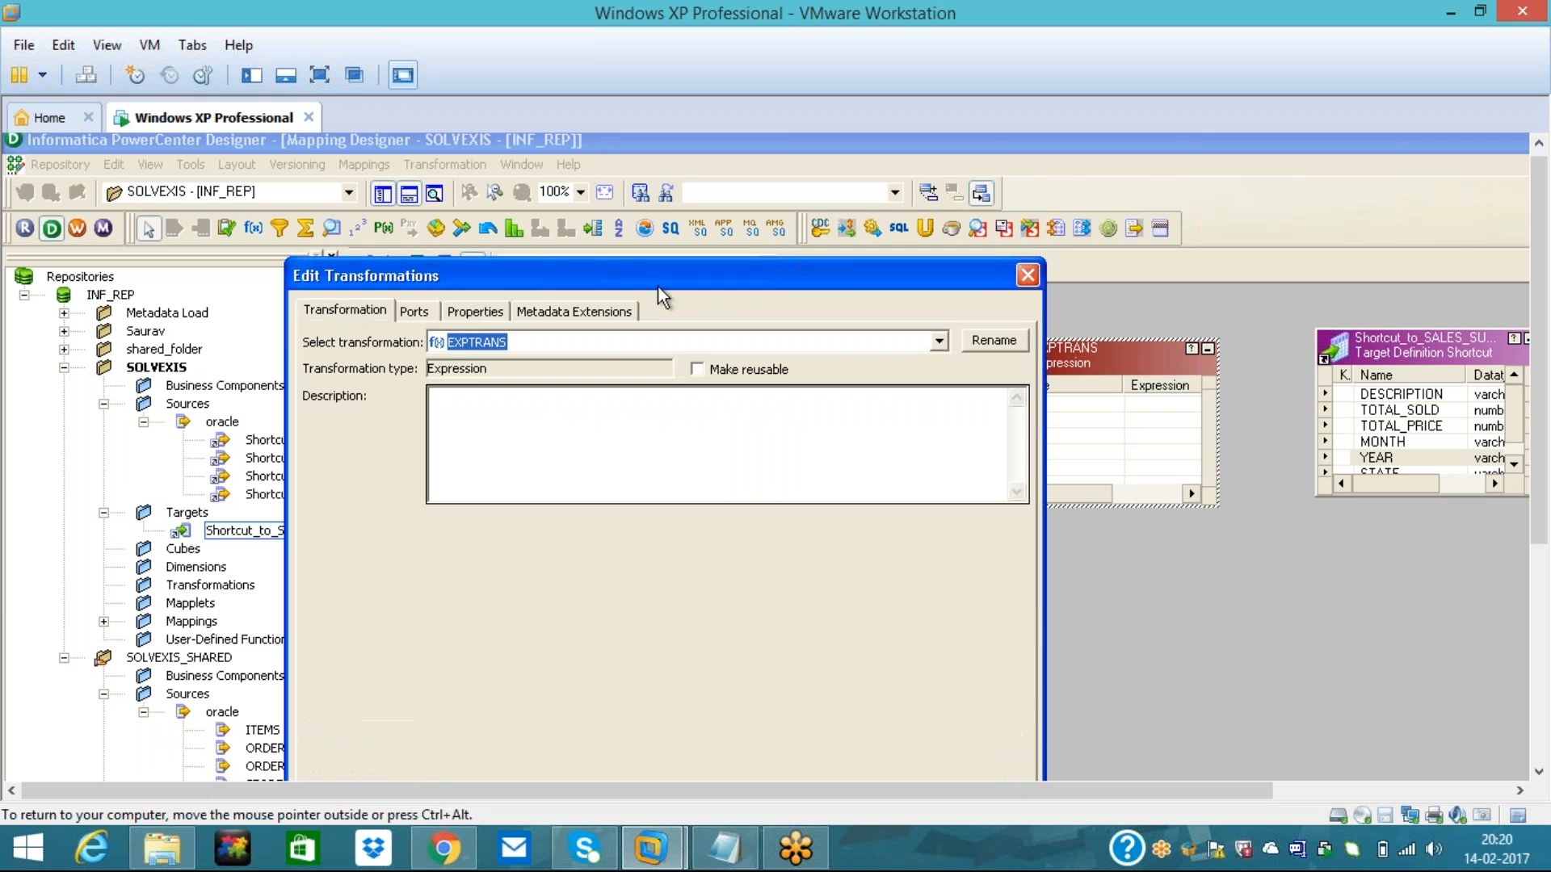
{"action": "left_click", "coordinate": [1019, 340]}
{"action": "type", "text": "Exp"}
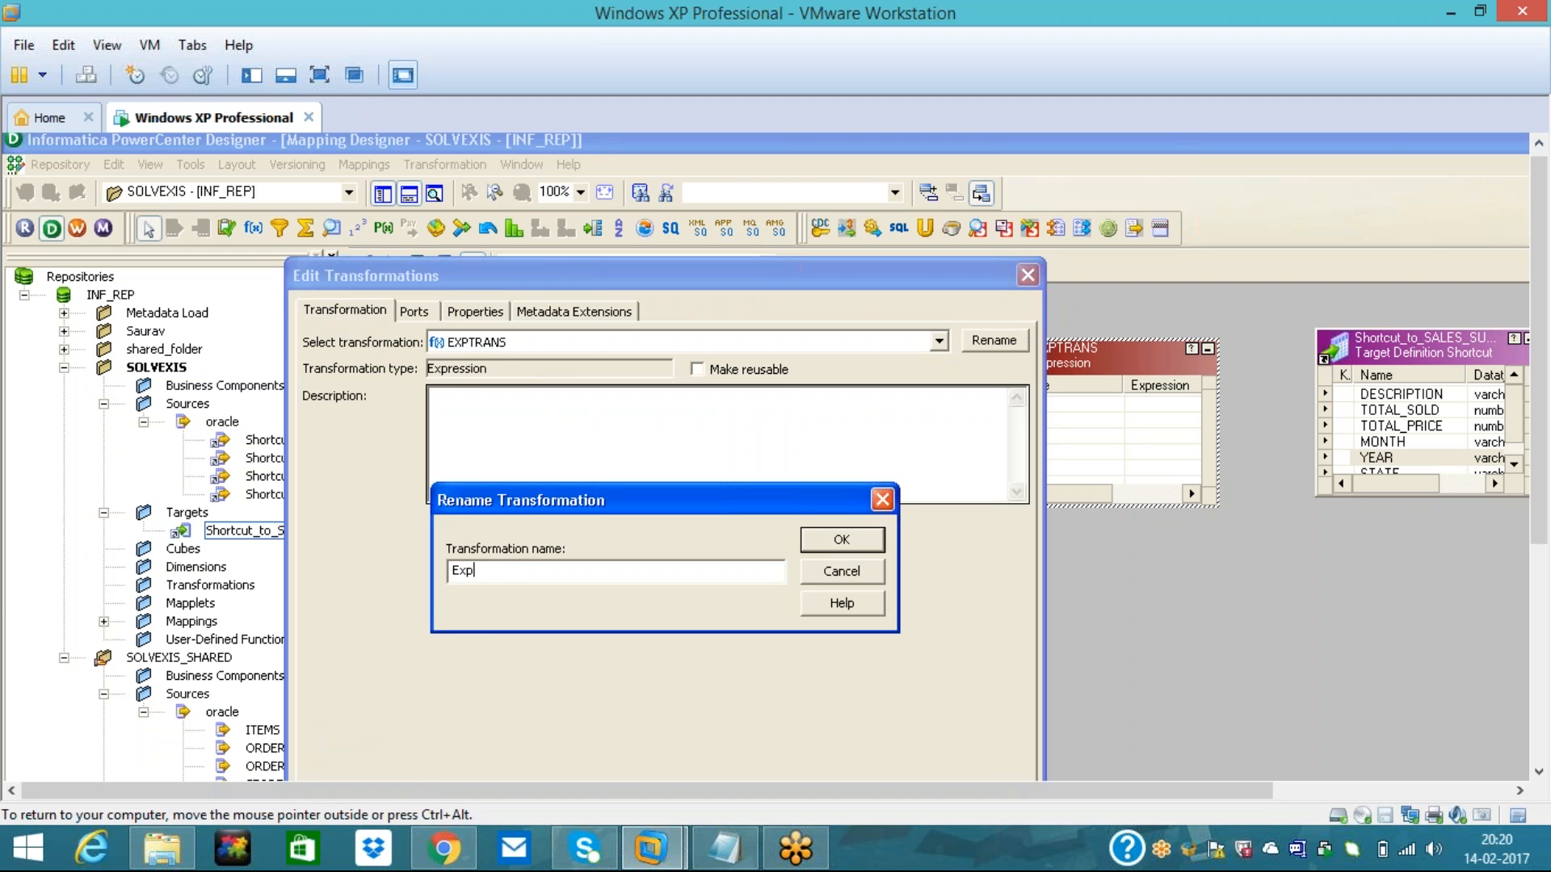
{"action": "type", "text": "_Sales_Summary"}
{"action": "left_click", "coordinate": [841, 539]}
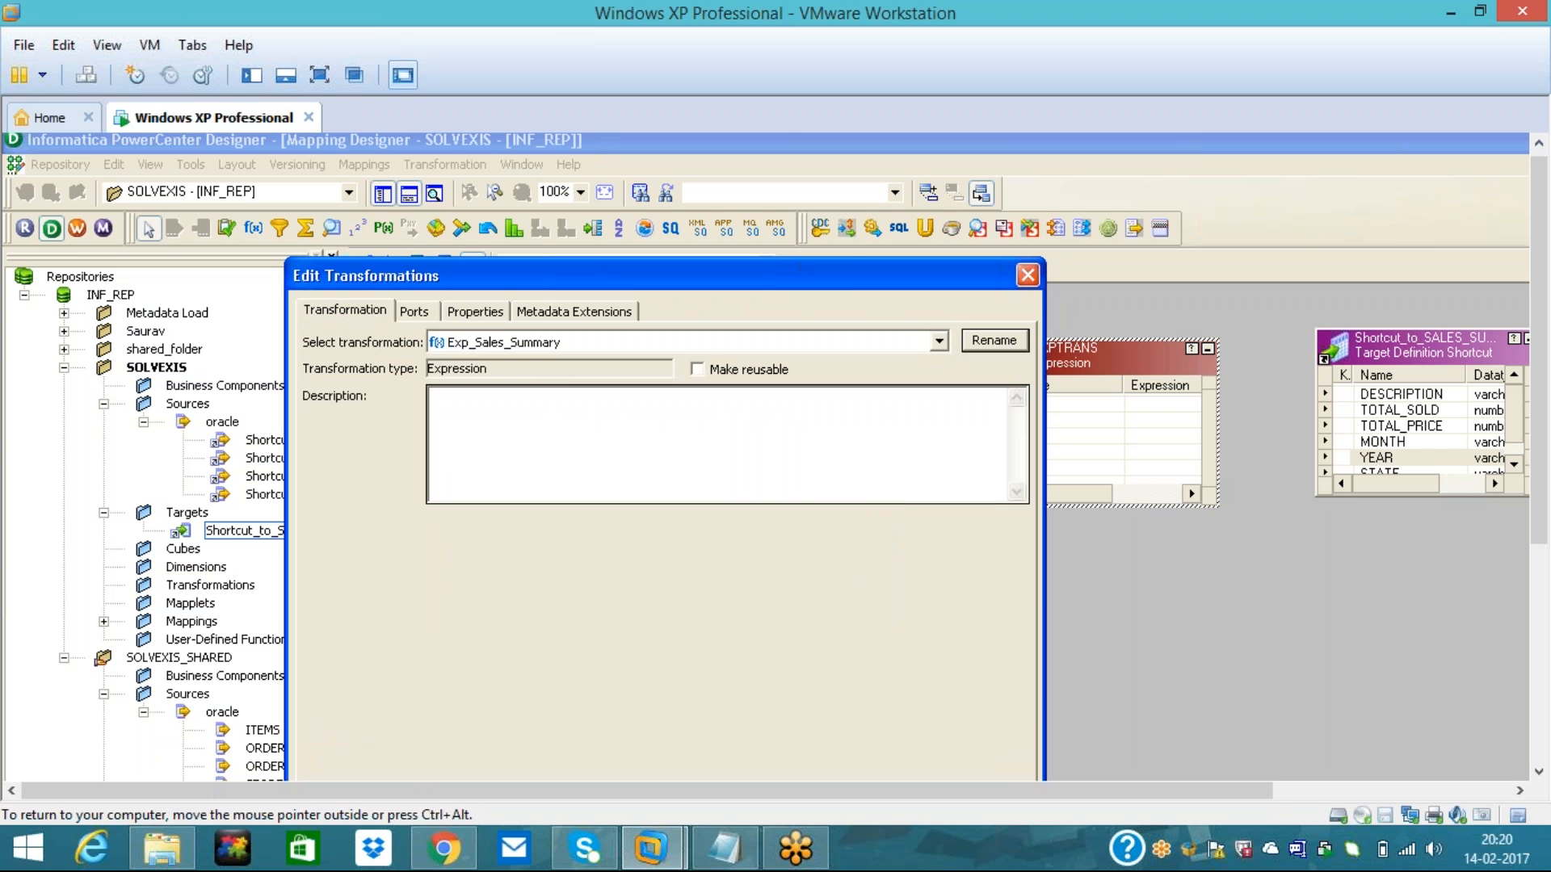
{"action": "left_click_drag", "start_coordinate": [845, 270], "coordinate": [856, 168]}
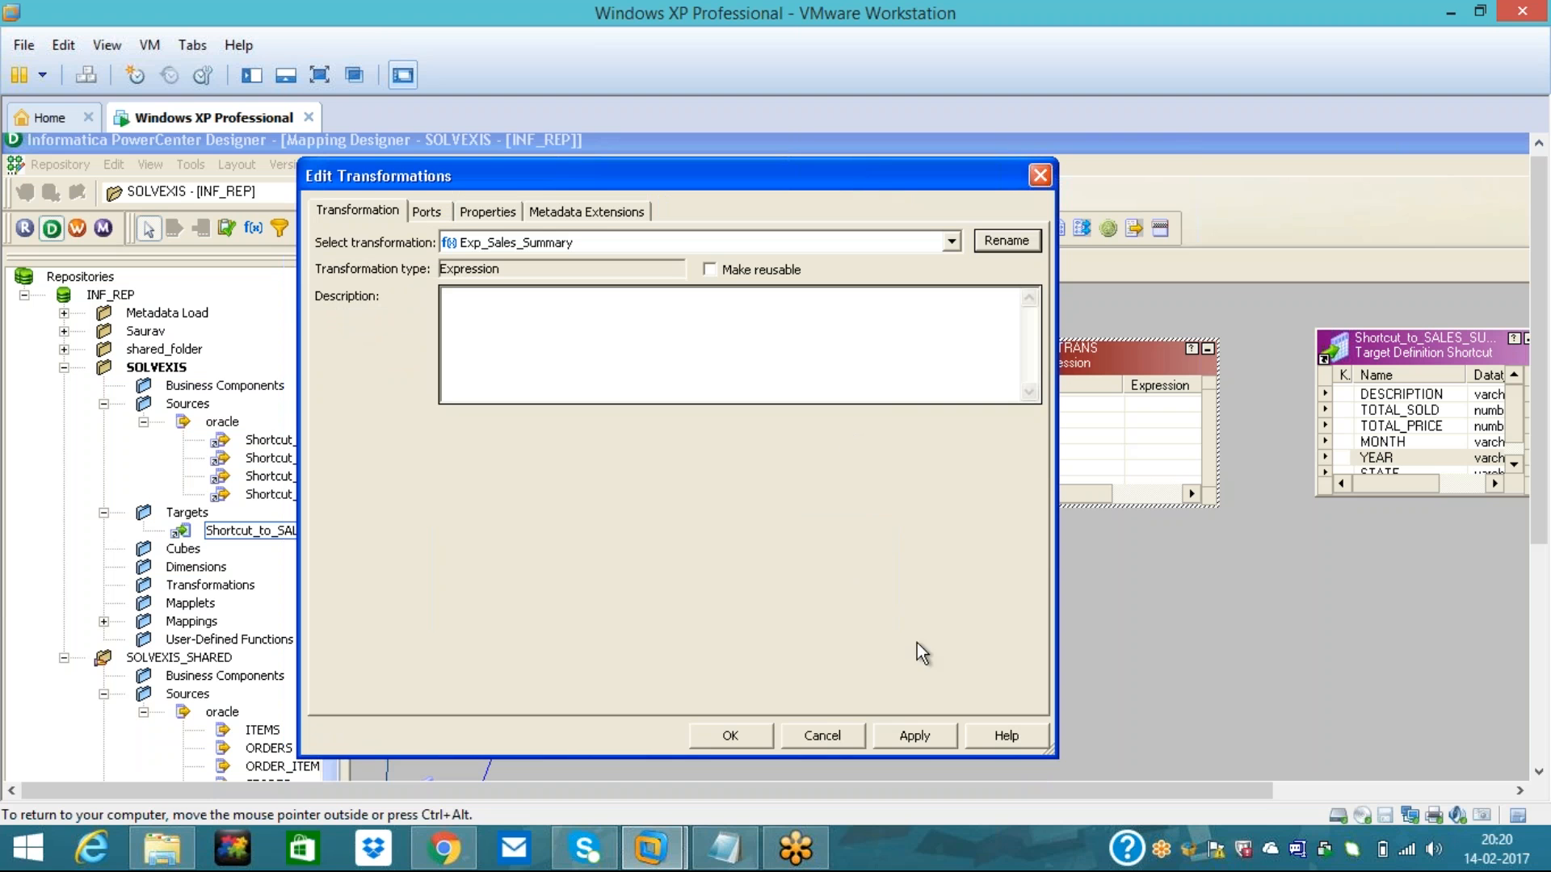
{"action": "left_click", "coordinate": [914, 736]}
{"action": "left_click", "coordinate": [619, 504]}
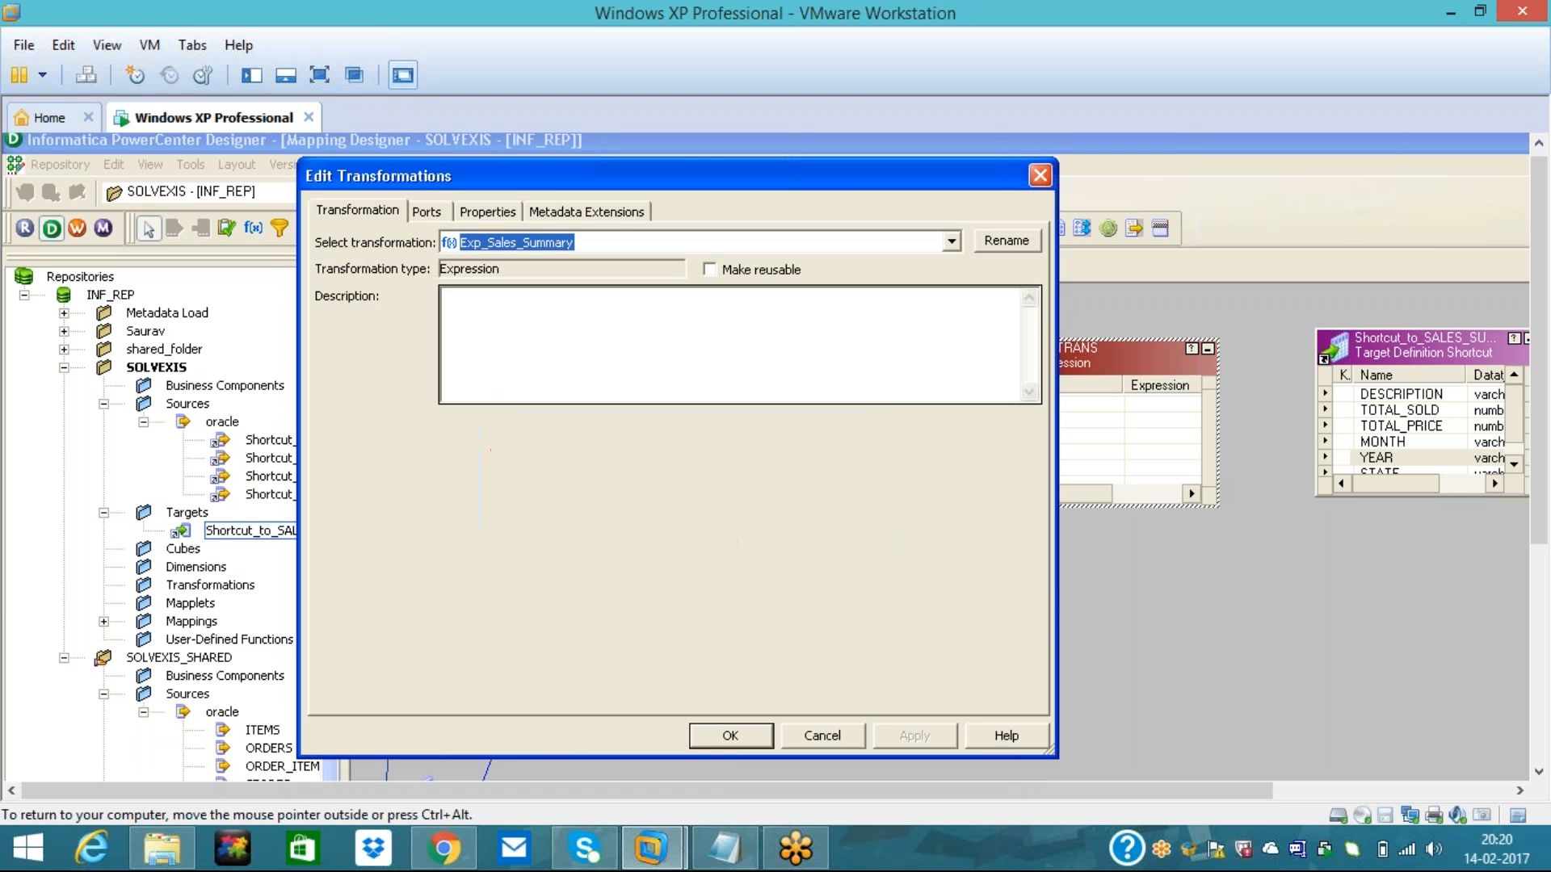
{"action": "left_click", "coordinate": [730, 736]}
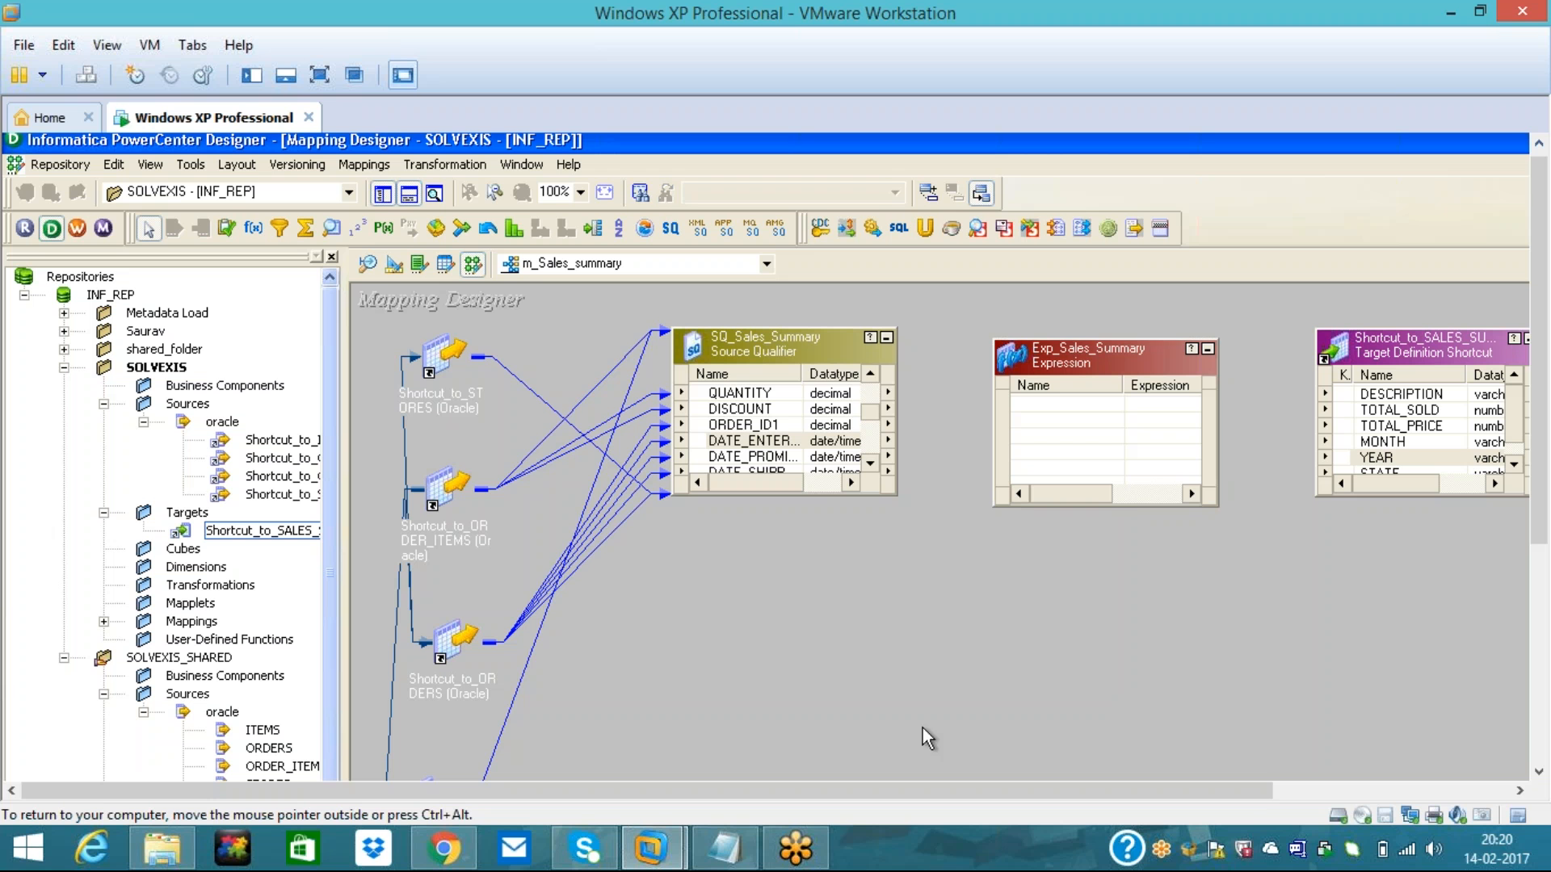
- Link ITEM_DESC, ITEM_PRICE and QUANTITY from SQ_Sales_Summary into Exp_Sales_Summary
{"action": "left_click", "coordinate": [870, 375]}
{"action": "left_click", "coordinate": [870, 375]}
{"action": "left_click", "coordinate": [870, 376]}
{"action": "left_click", "coordinate": [870, 376]}
{"action": "left_click", "coordinate": [870, 376]}
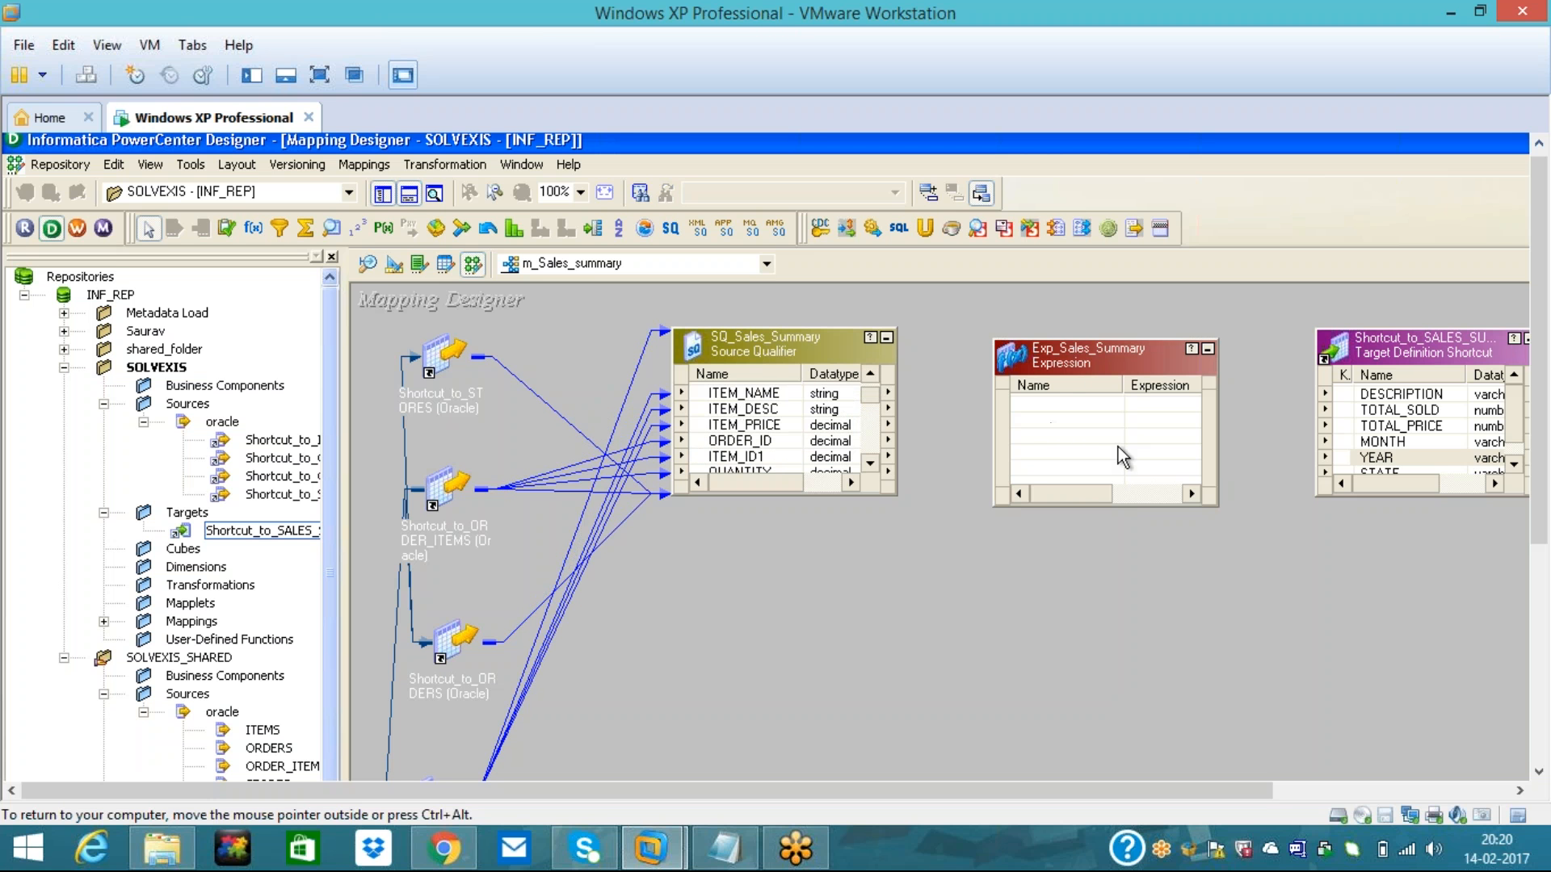
{"action": "left_click_drag", "start_coordinate": [711, 410], "coordinate": [1033, 420]}
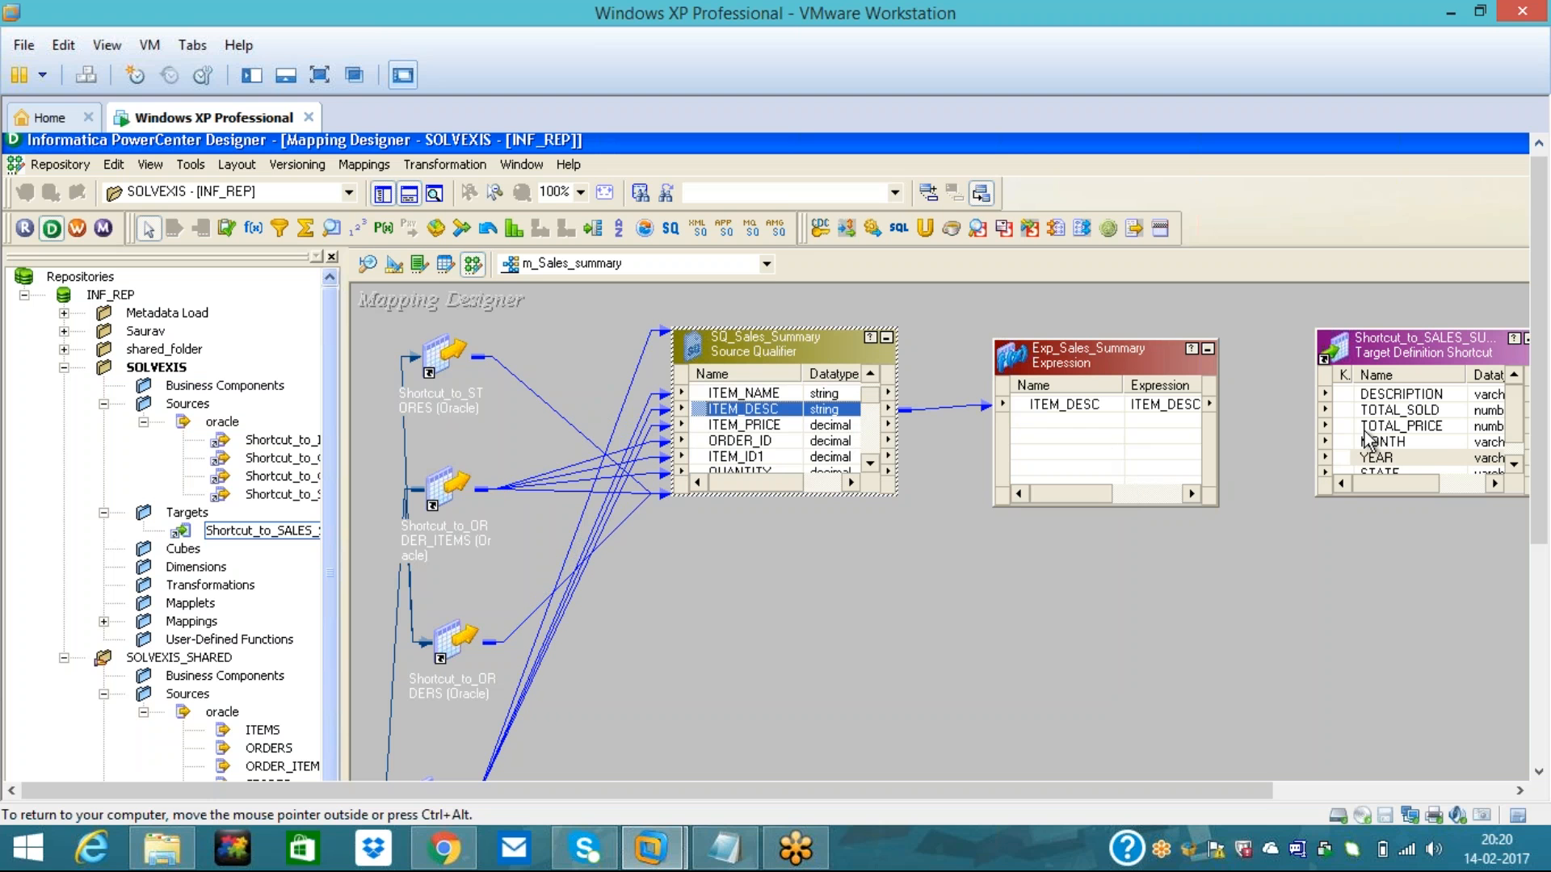
{"action": "left_click", "coordinate": [699, 426]}
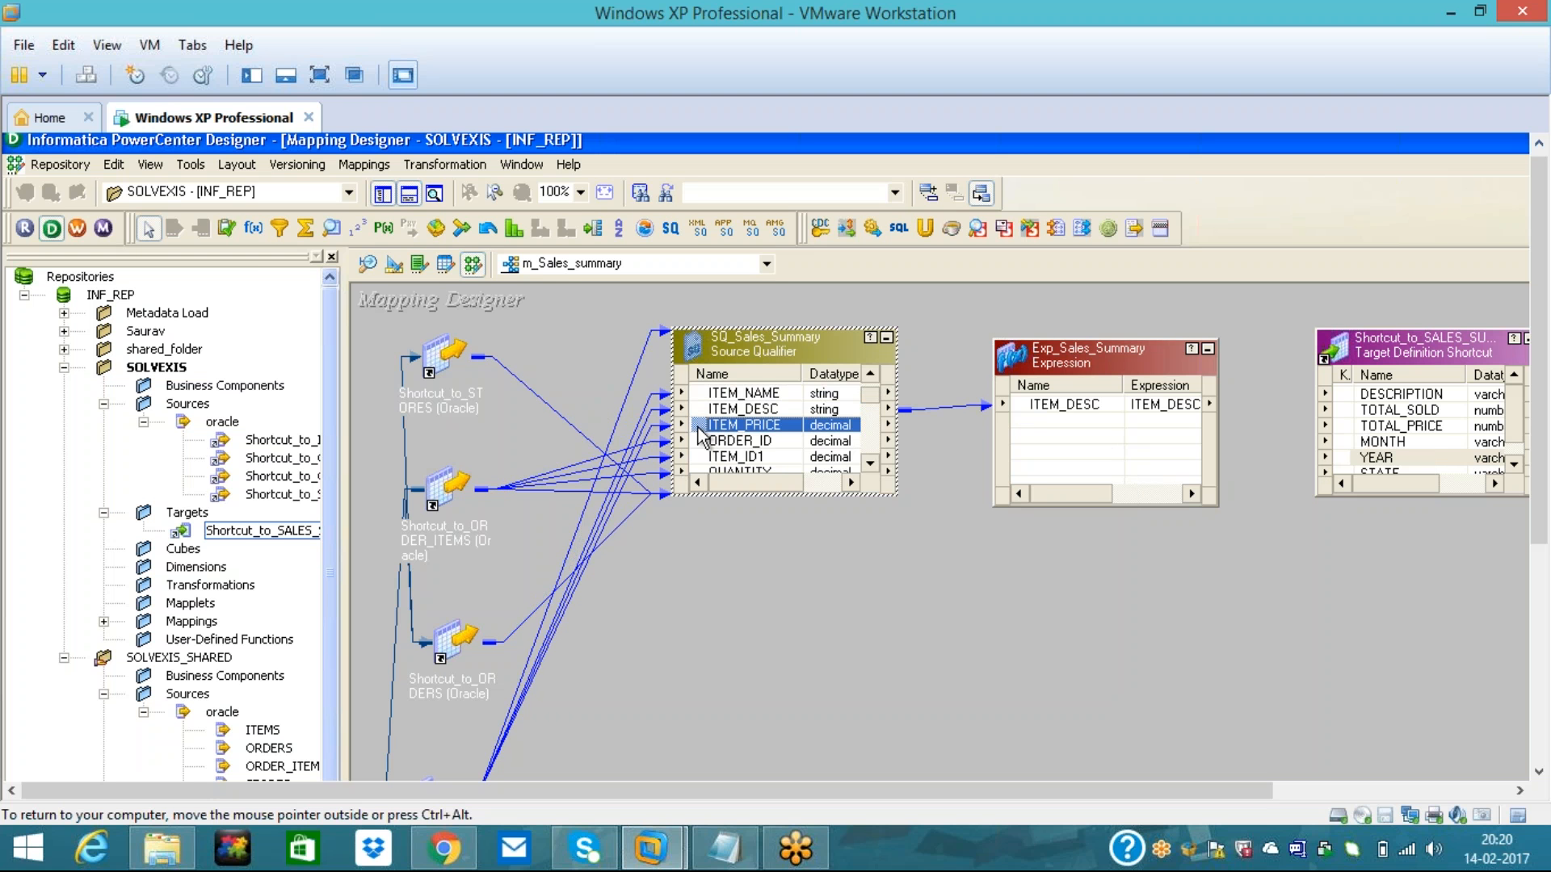
{"action": "left_click_drag", "start_coordinate": [700, 436], "coordinate": [1032, 430]}
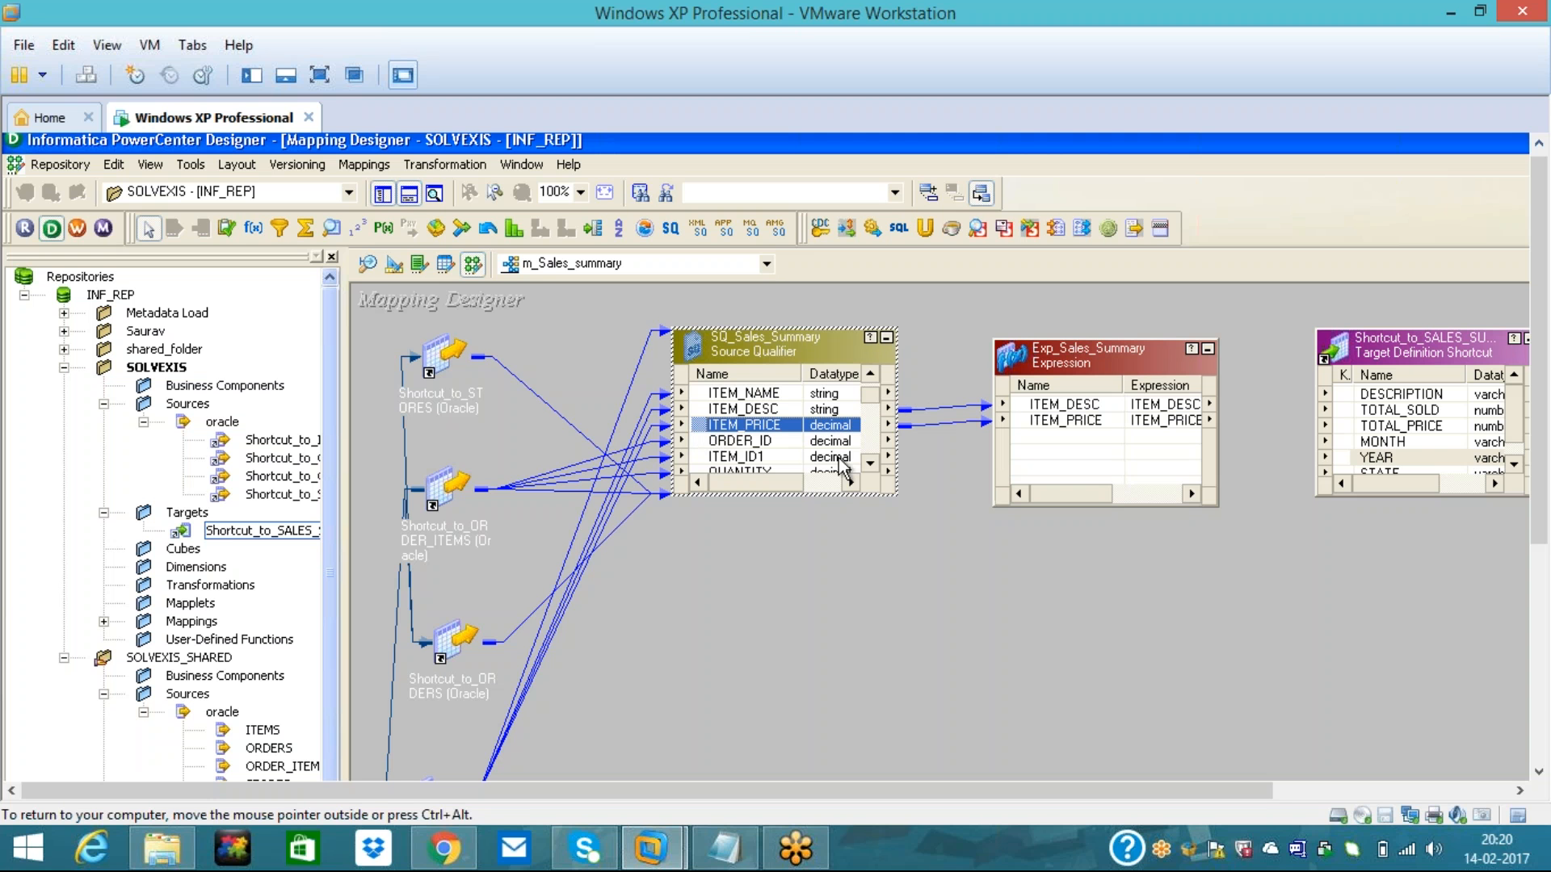
{"action": "left_click", "coordinate": [871, 464]}
- Link DATE_ENTERED and STATE from SQ_Sales_Summary into Exp_Sales_Summary as well
{"action": "left_click", "coordinate": [871, 464]}
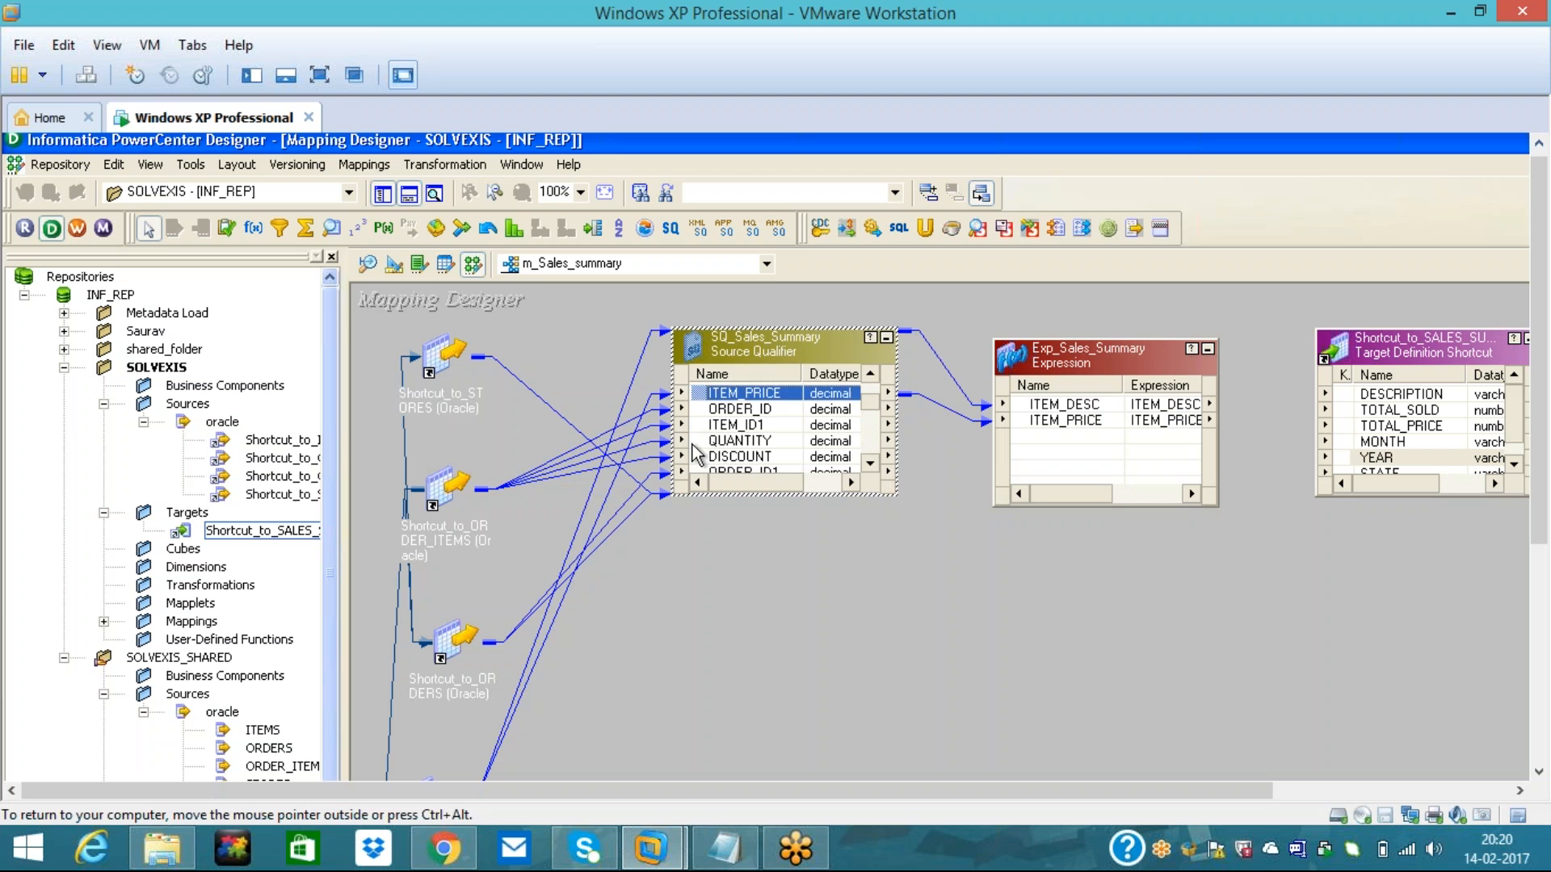
{"action": "left_click", "coordinate": [693, 443]}
{"action": "left_click_drag", "start_coordinate": [693, 446], "coordinate": [1052, 445]}
{"action": "left_click", "coordinate": [871, 463]}
{"action": "left_click", "coordinate": [871, 463]}
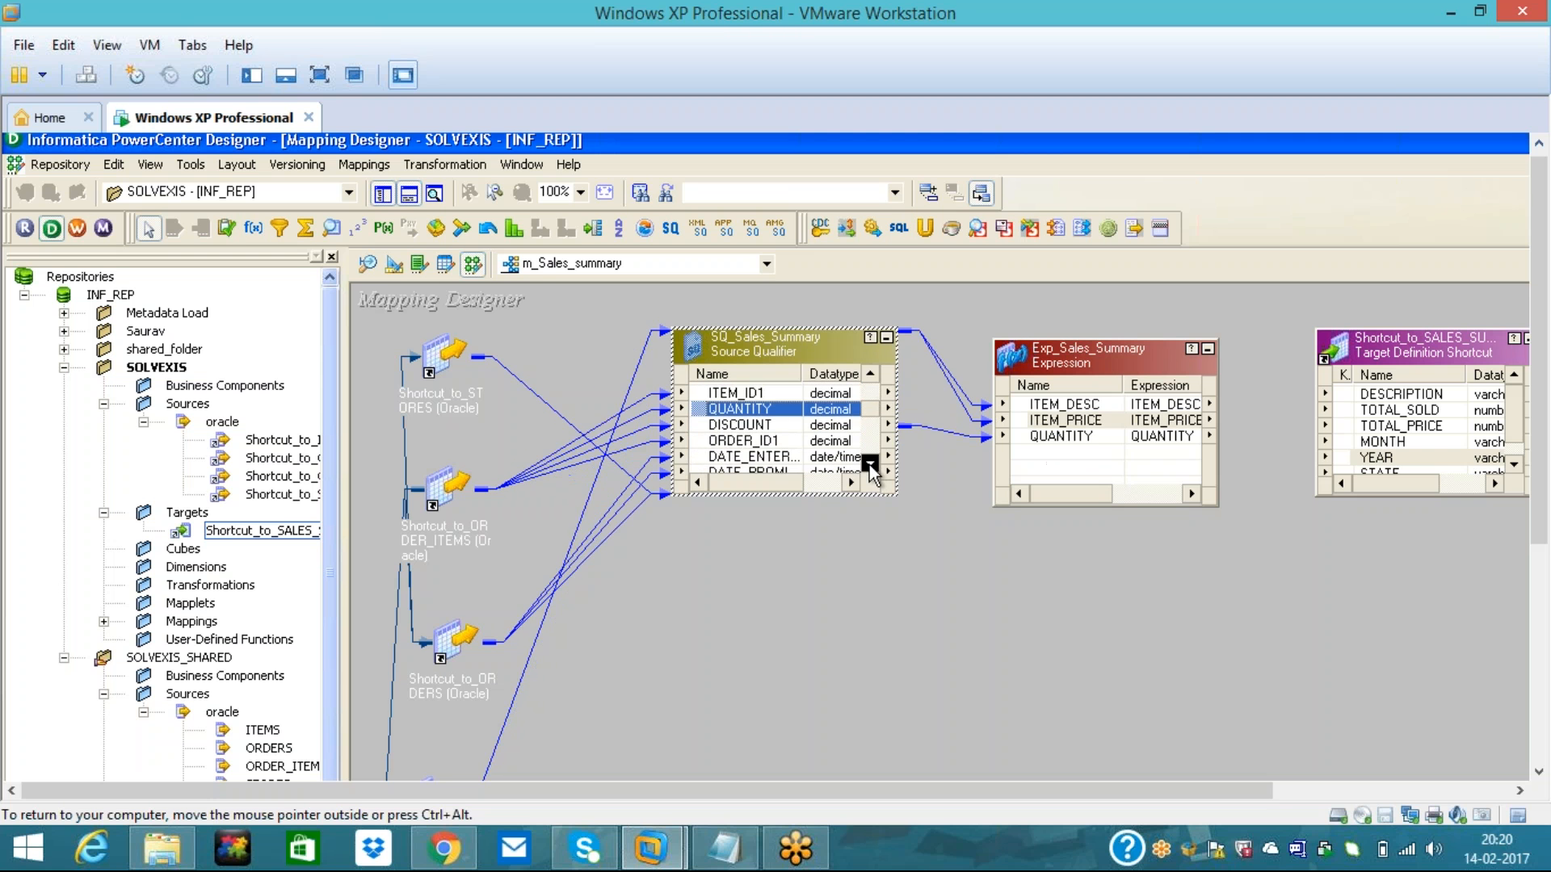
{"action": "left_click", "coordinate": [871, 464]}
{"action": "left_click", "coordinate": [694, 444]}
{"action": "left_click_drag", "start_coordinate": [693, 453], "coordinate": [1025, 458]}
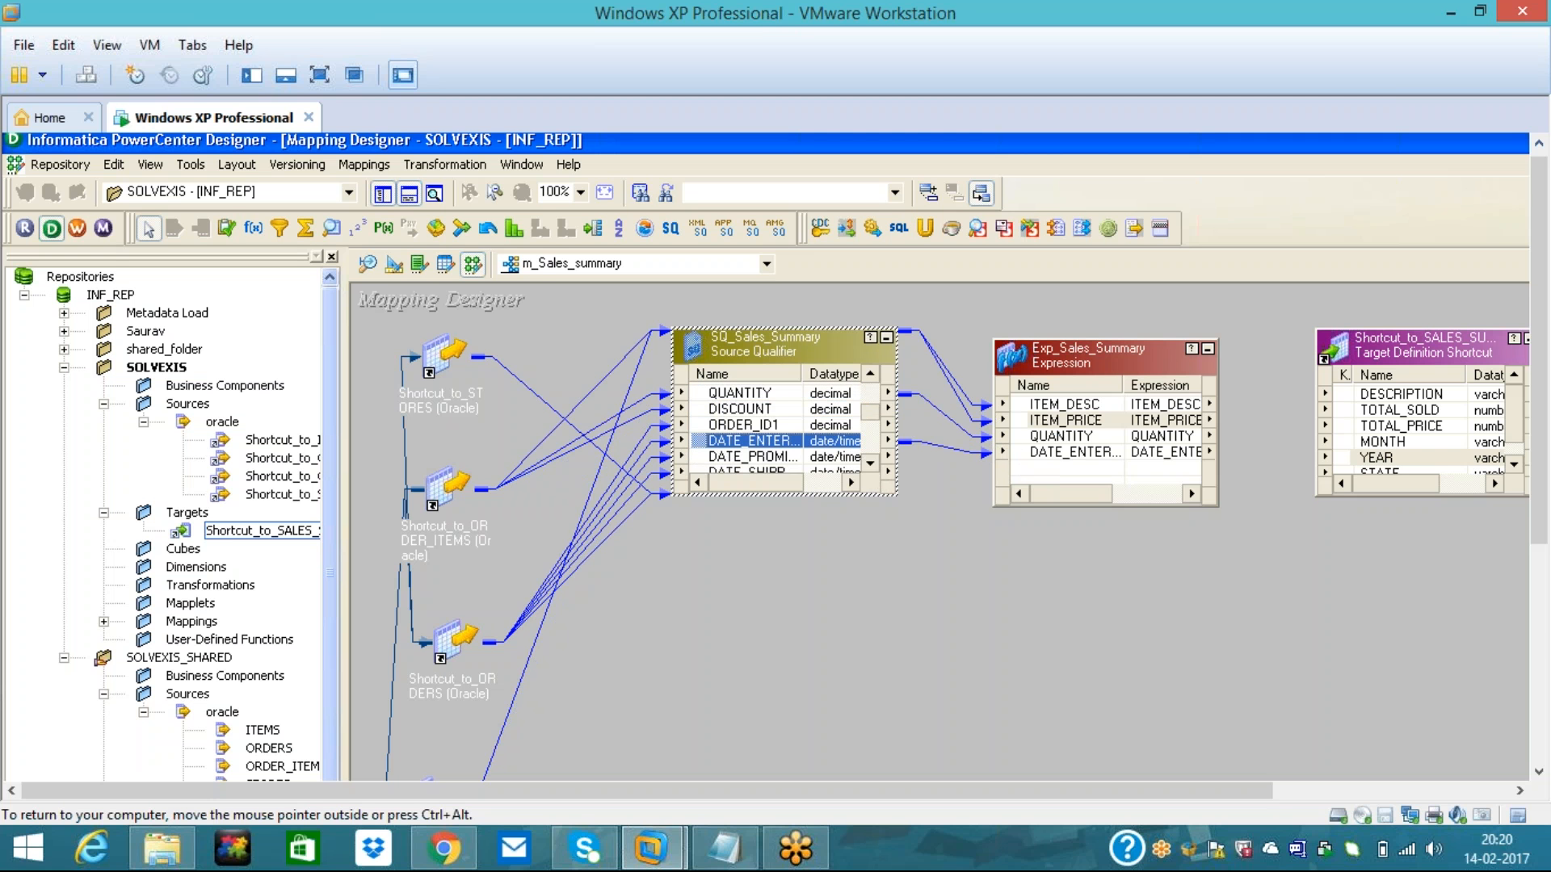
{"action": "left_click", "coordinate": [875, 464]}
{"action": "left_click", "coordinate": [875, 464]}
{"action": "left_click", "coordinate": [875, 464]}
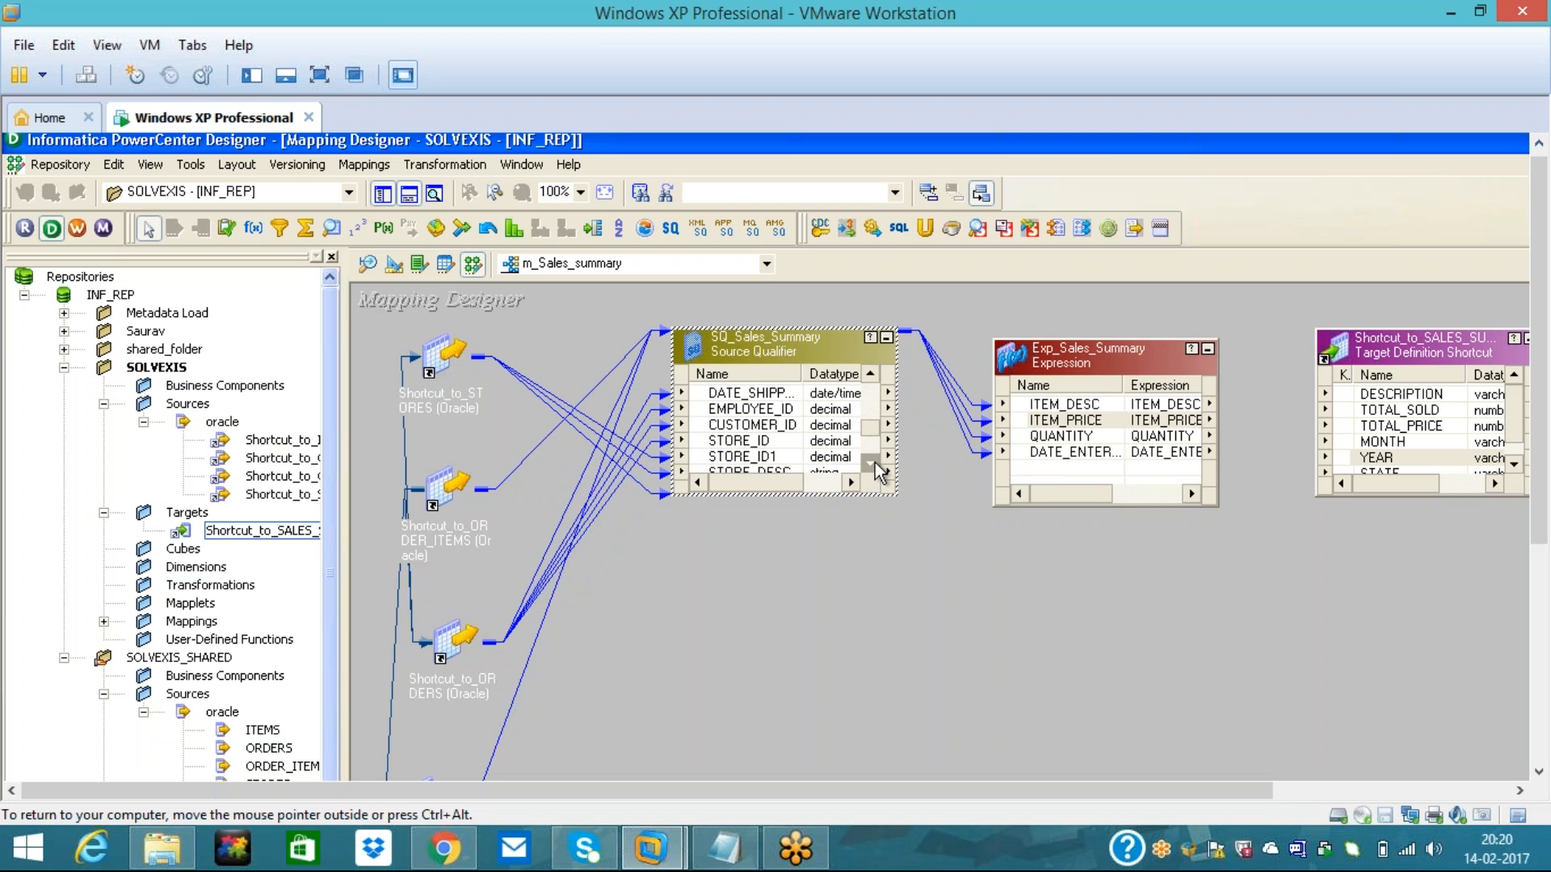
{"action": "left_click", "coordinate": [874, 463]}
{"action": "left_click", "coordinate": [875, 463]}
{"action": "left_click", "coordinate": [874, 463]}
{"action": "left_click", "coordinate": [875, 463]}
{"action": "left_click", "coordinate": [875, 463]}
{"action": "left_click_drag", "start_coordinate": [732, 458], "coordinate": [1038, 473]}
{"action": "left_click", "coordinate": [1020, 594]}
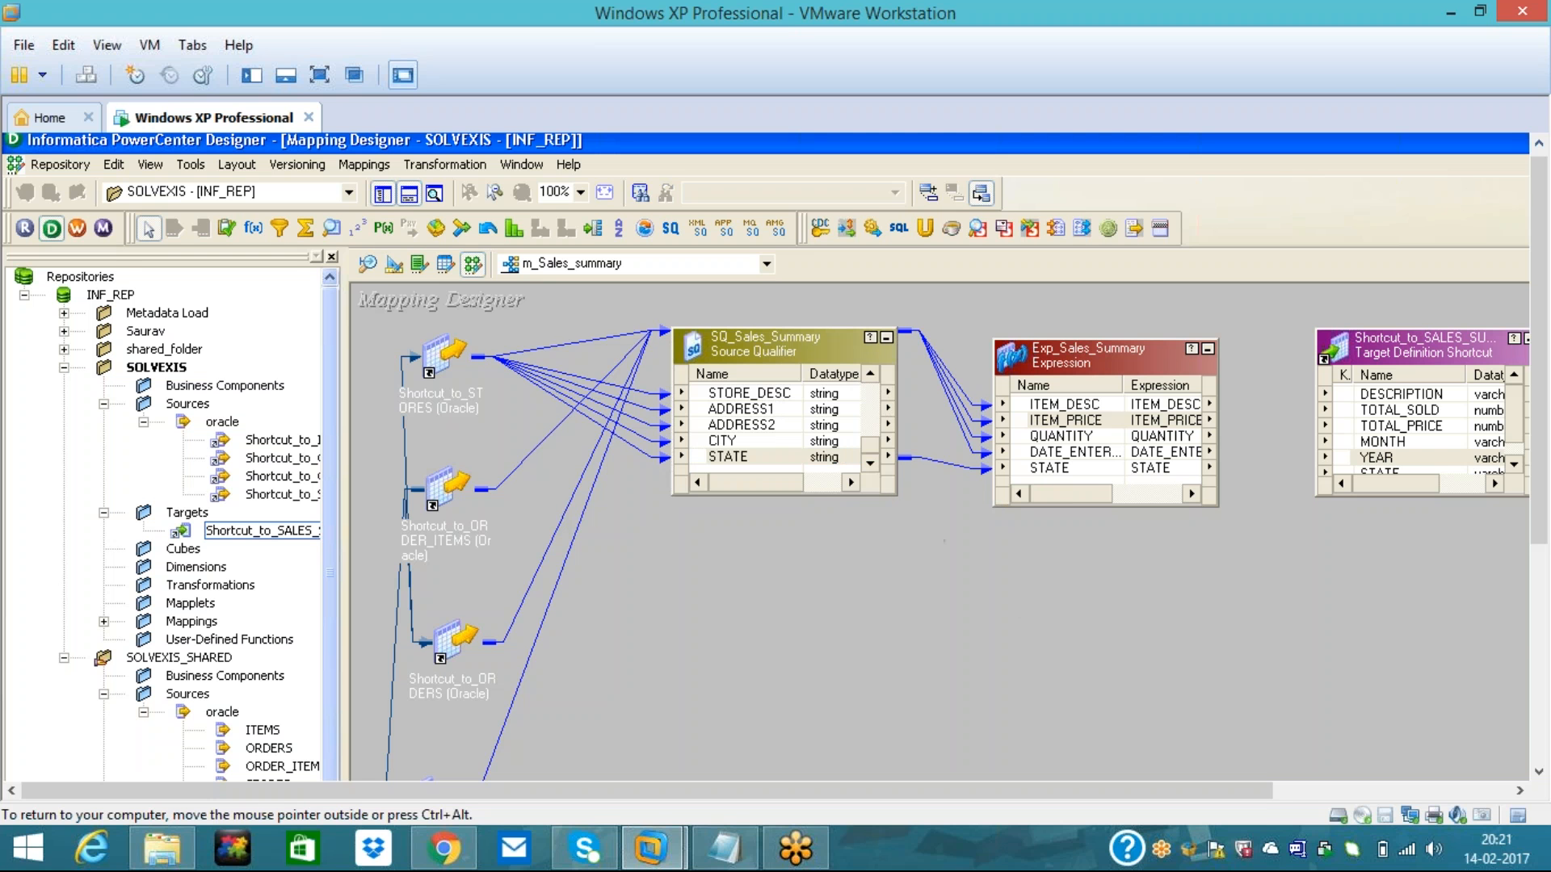
- Add two new ports to Exp_Sales_Summary and move them above STATE
{"action": "double_click", "coordinate": [1084, 365]}
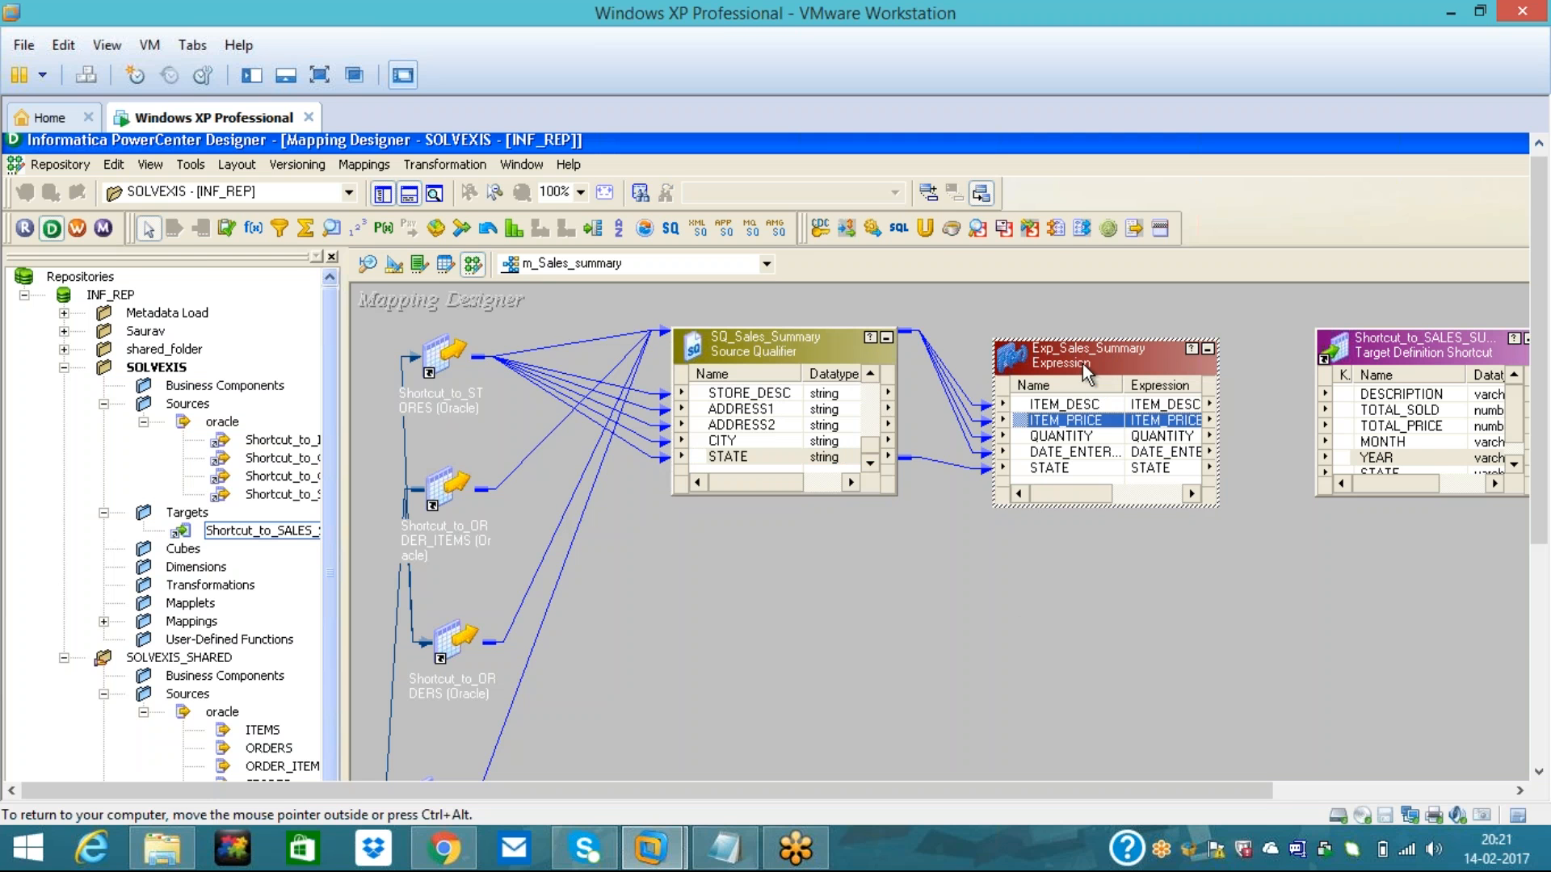
{"action": "left_click", "coordinate": [427, 211]}
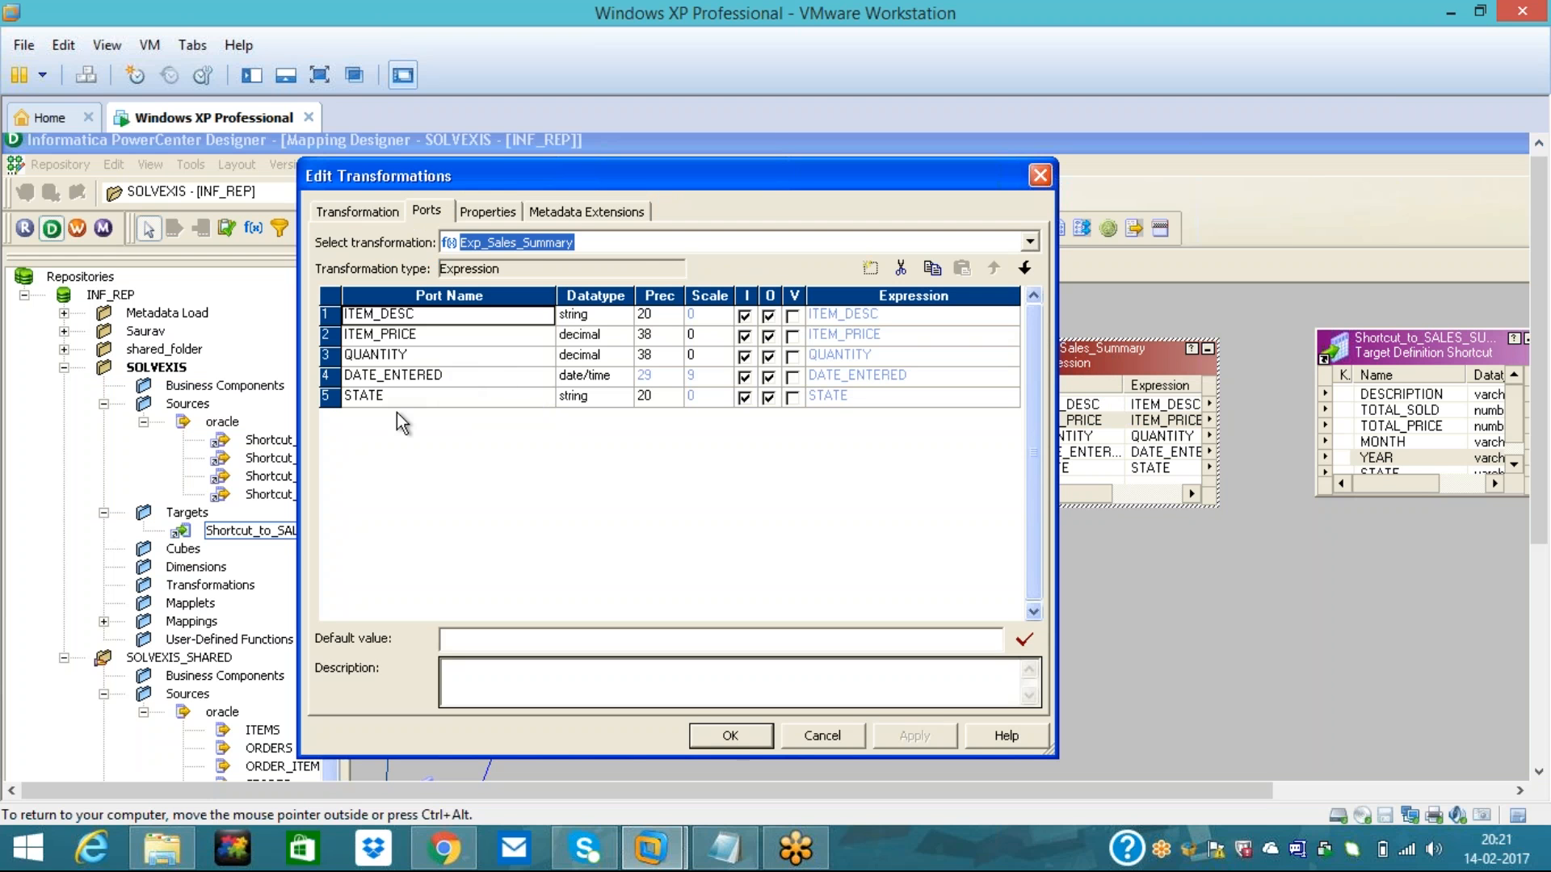
{"action": "left_click", "coordinate": [328, 396]}
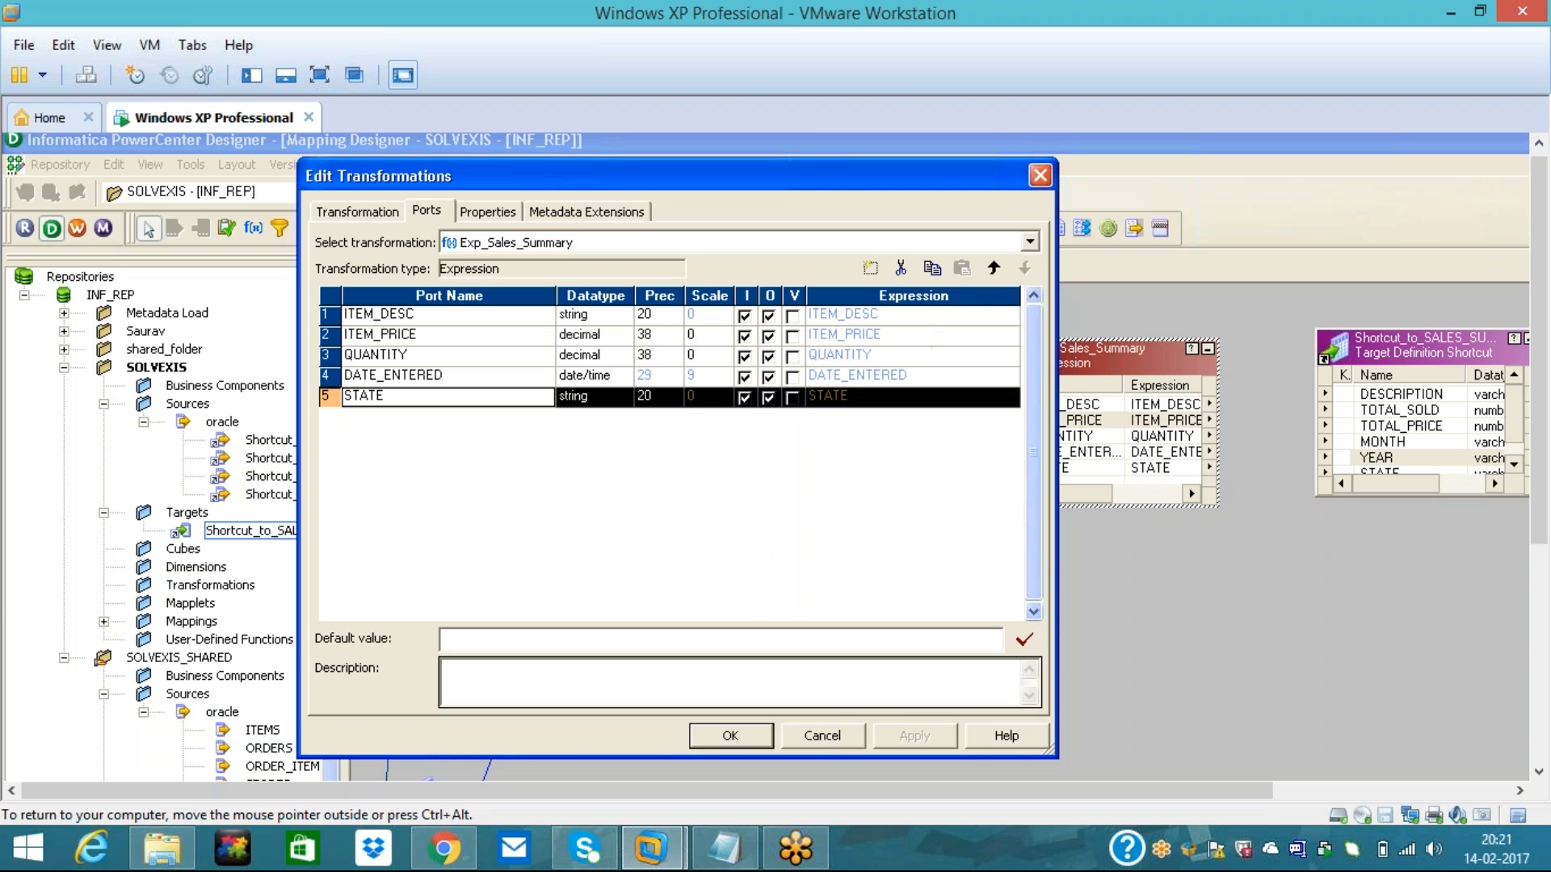
{"action": "left_click", "coordinate": [868, 270]}
{"action": "left_click", "coordinate": [868, 269]}
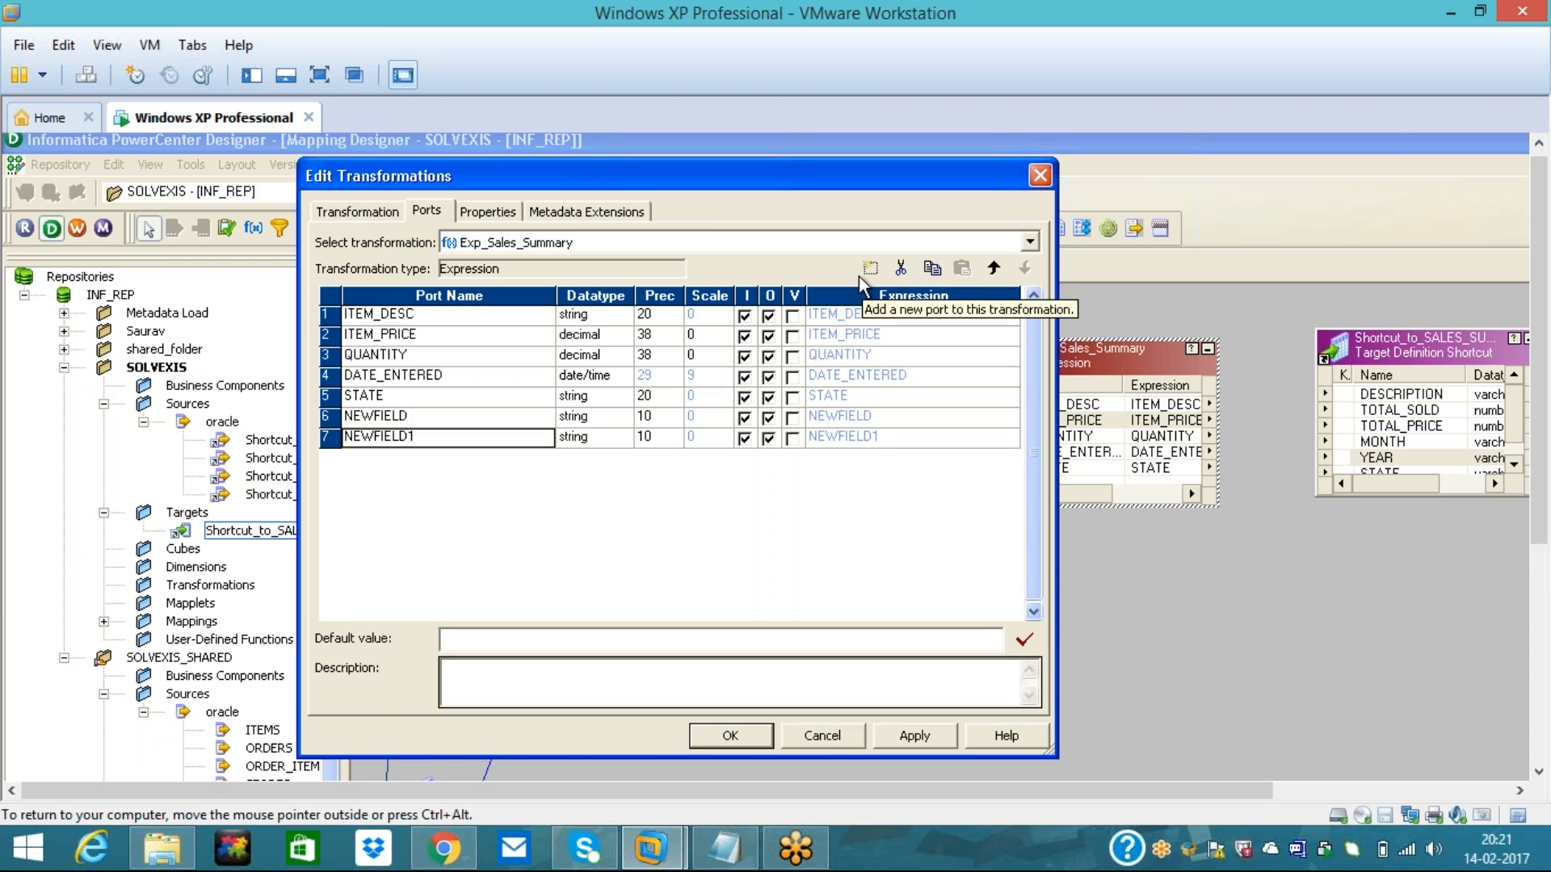
{"action": "left_click", "coordinate": [995, 269]}
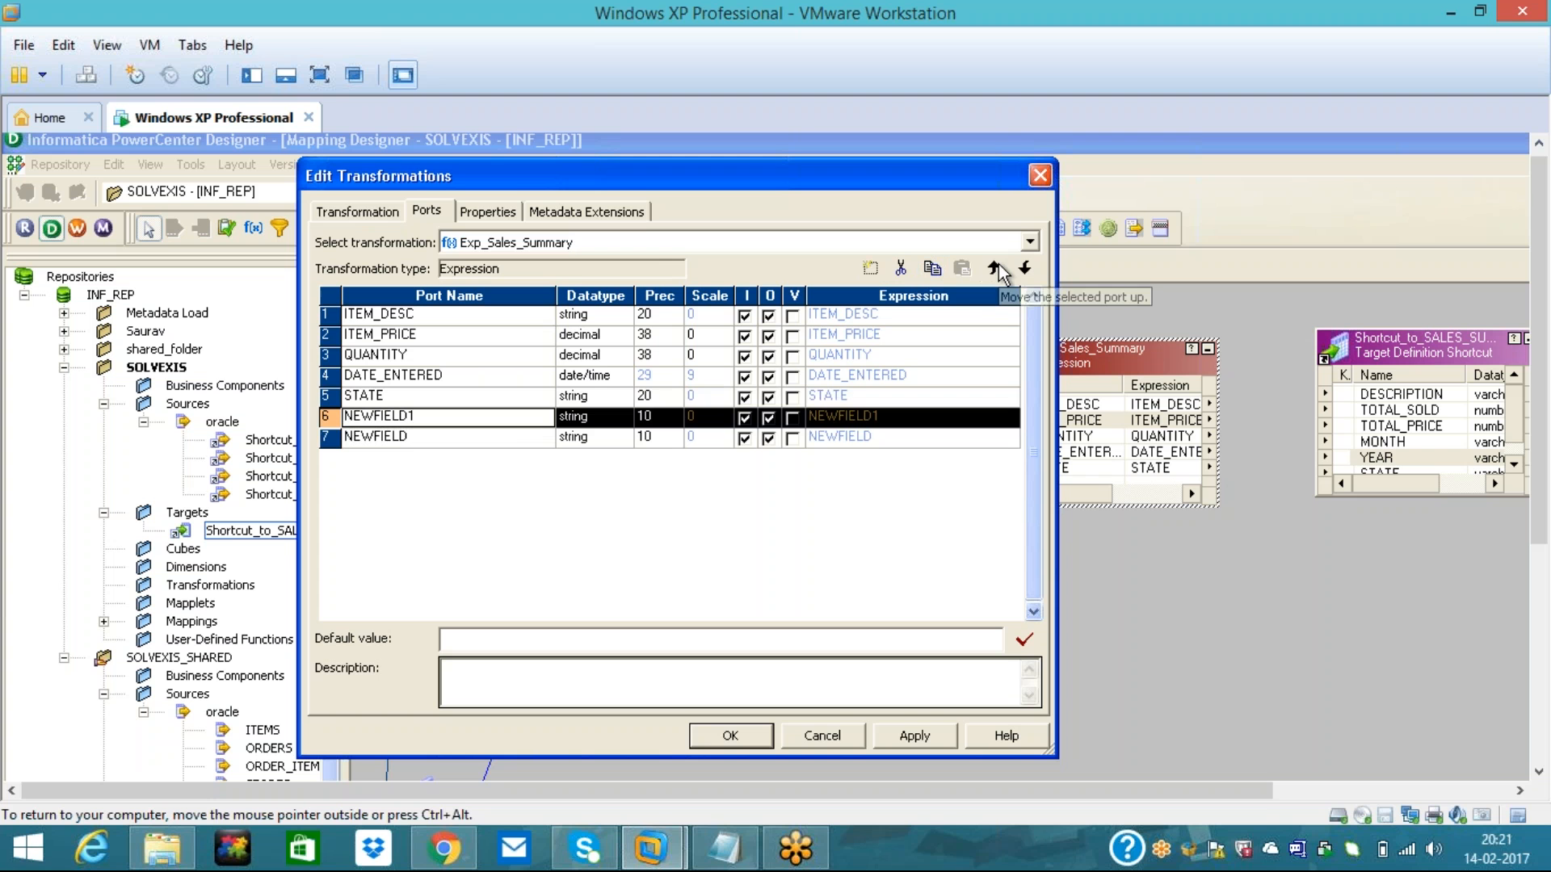
{"action": "left_click", "coordinate": [995, 269]}
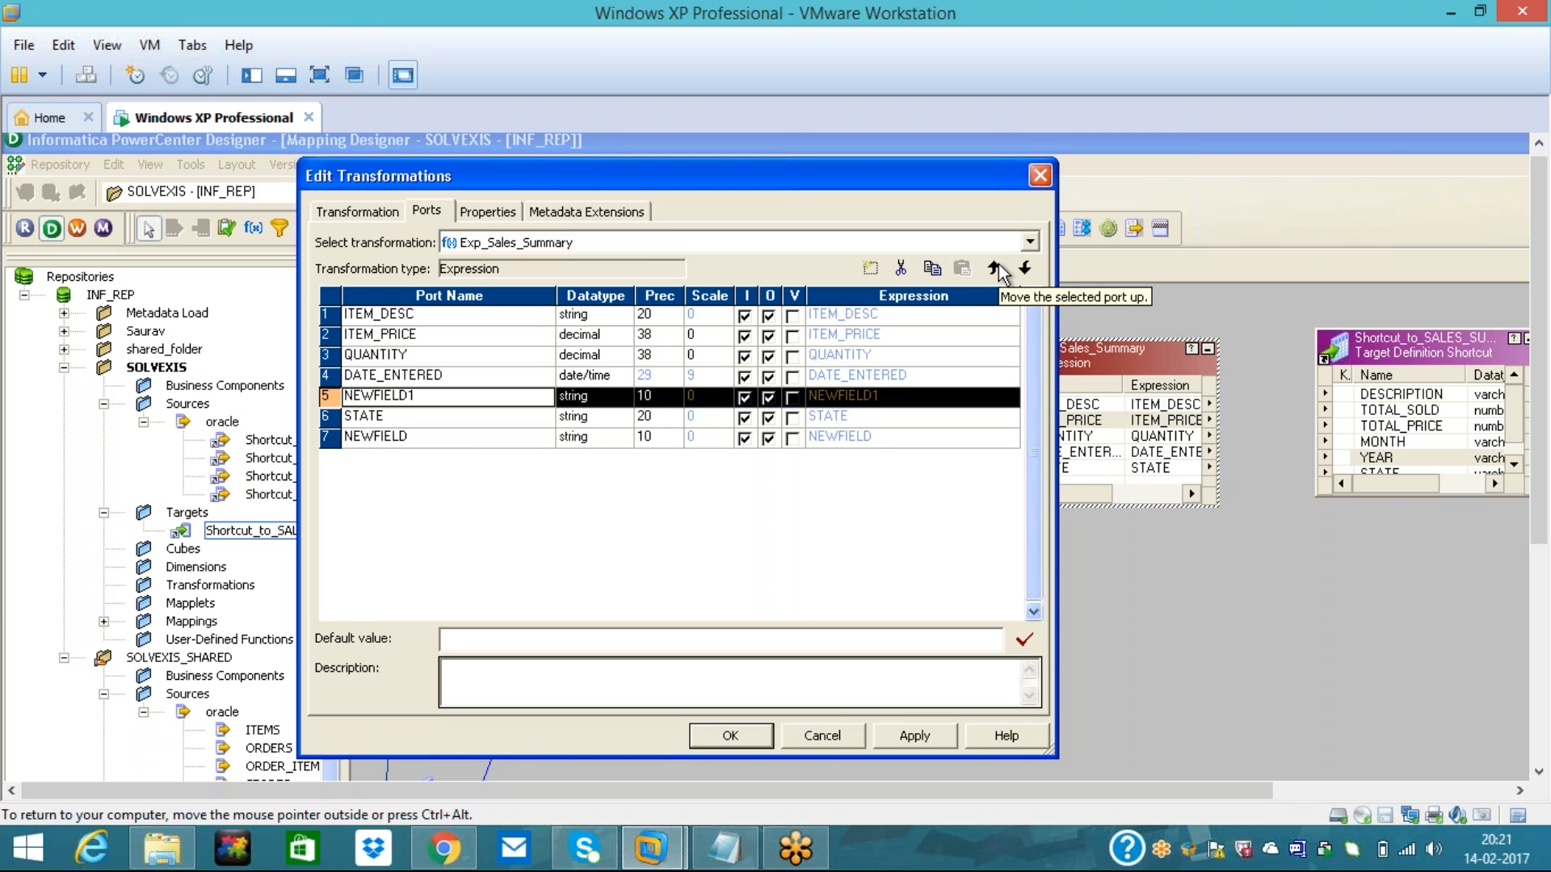
{"action": "left_click", "coordinate": [503, 441]}
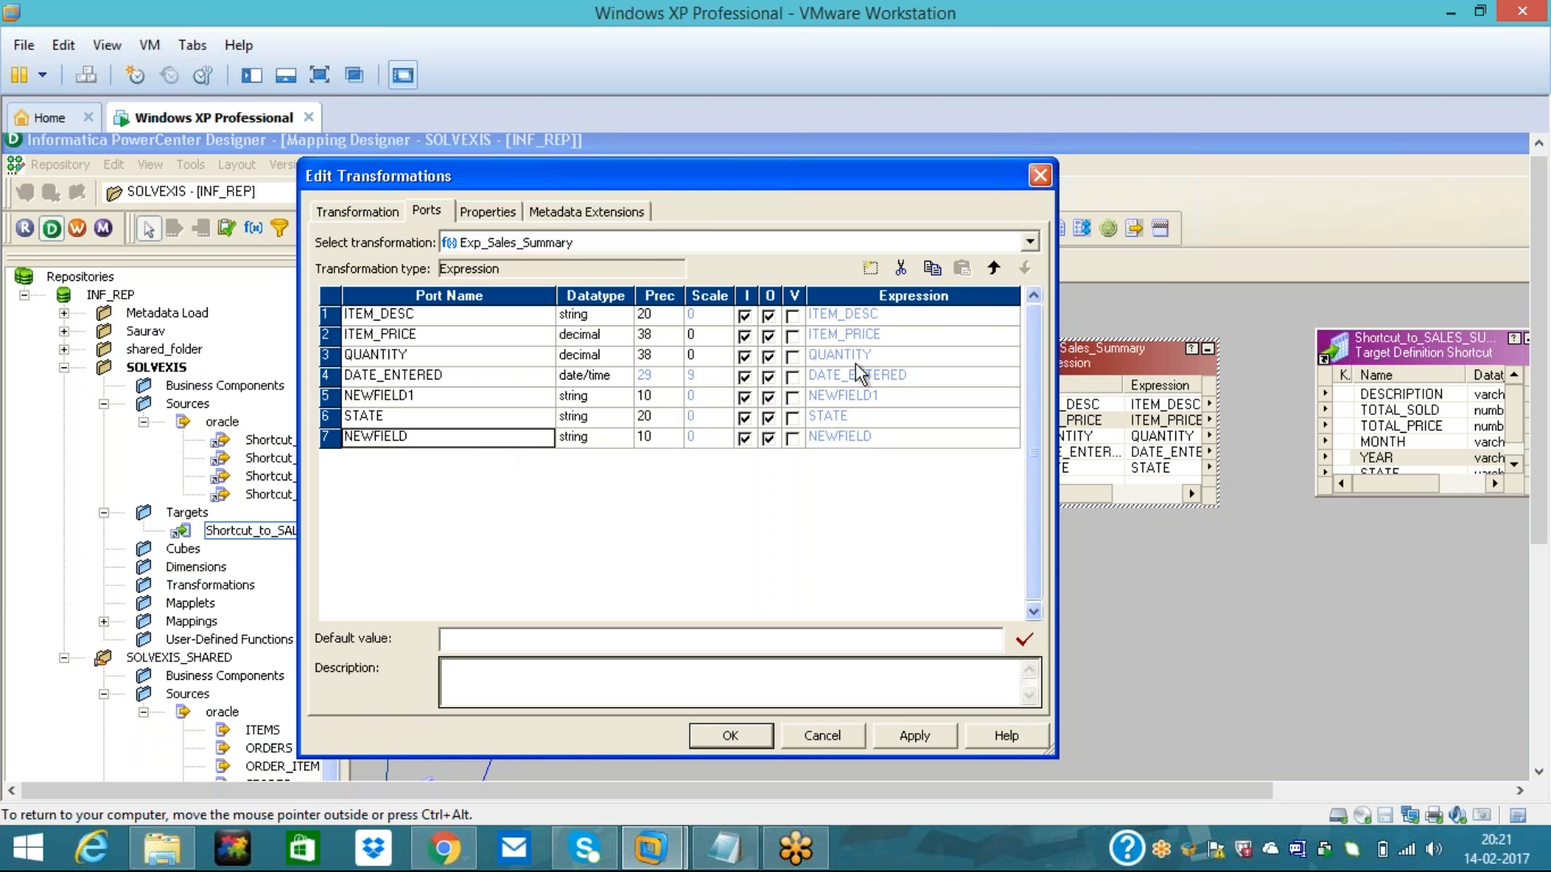
{"action": "left_click", "coordinate": [992, 269]}
- Name the new ports MONTH and YEAR as string output-only ports, and make DATE_ENTERED input-only
{"action": "left_click", "coordinate": [441, 397]}
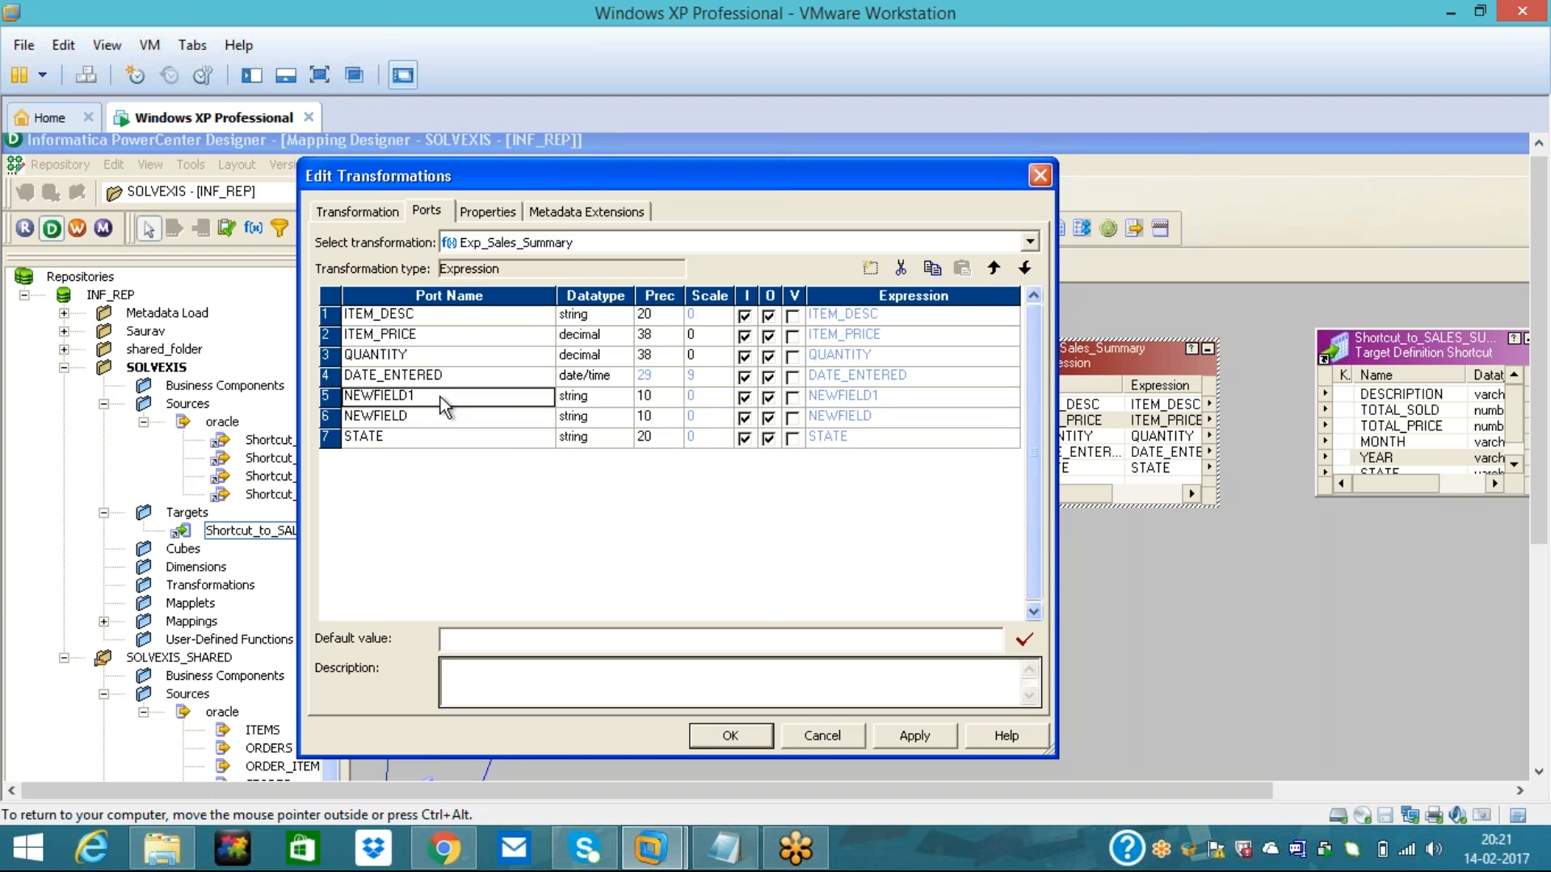
{"action": "type", "text": "MONTH"}
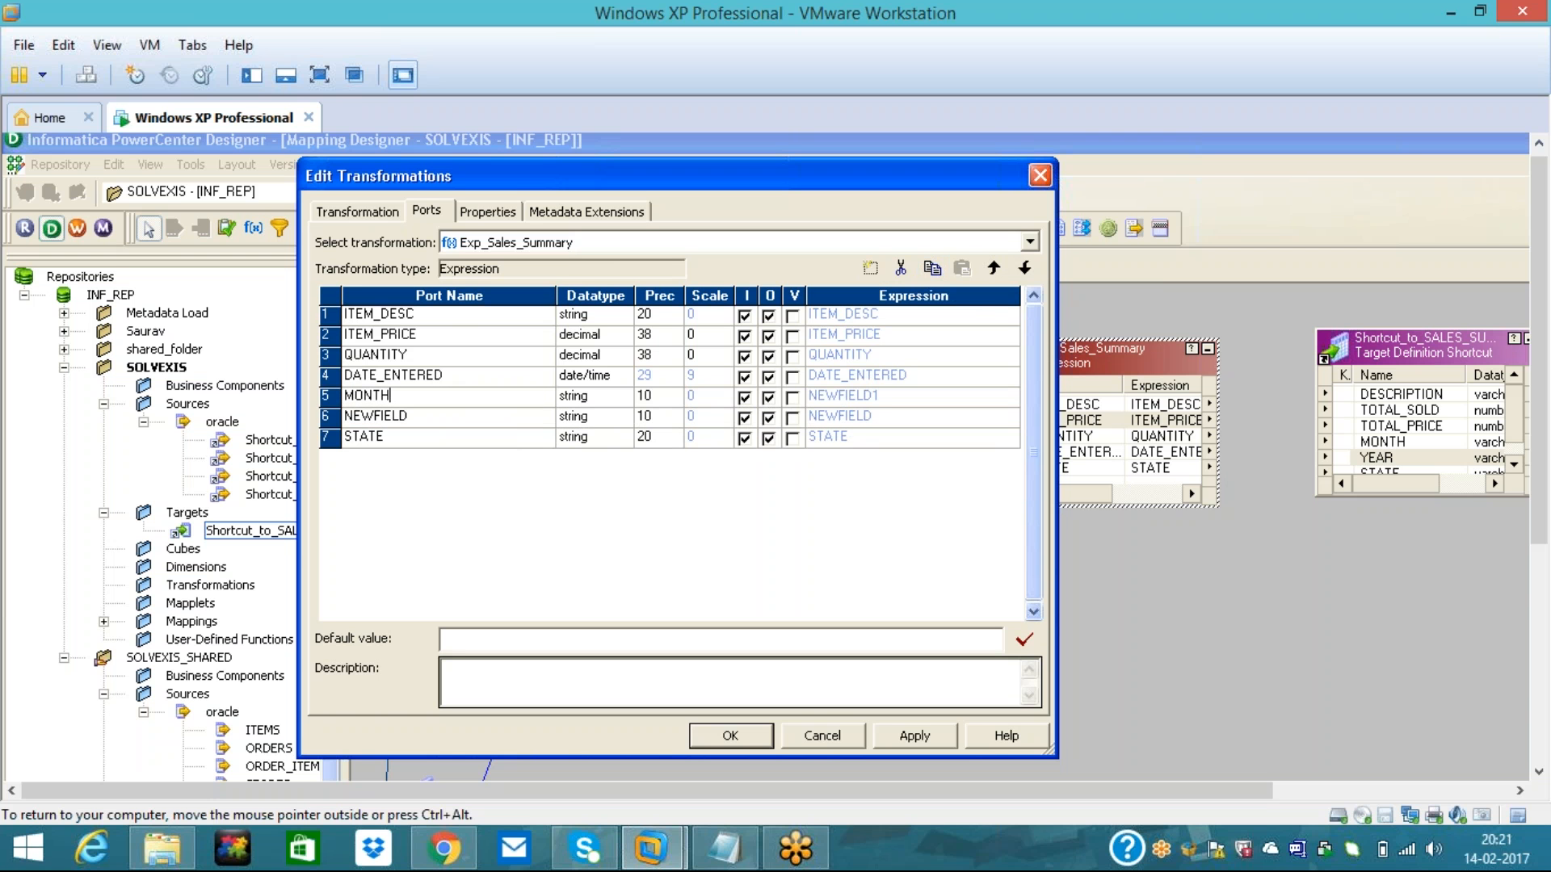
{"action": "left_click", "coordinate": [435, 418]}
{"action": "type", "text": "YEAR"}
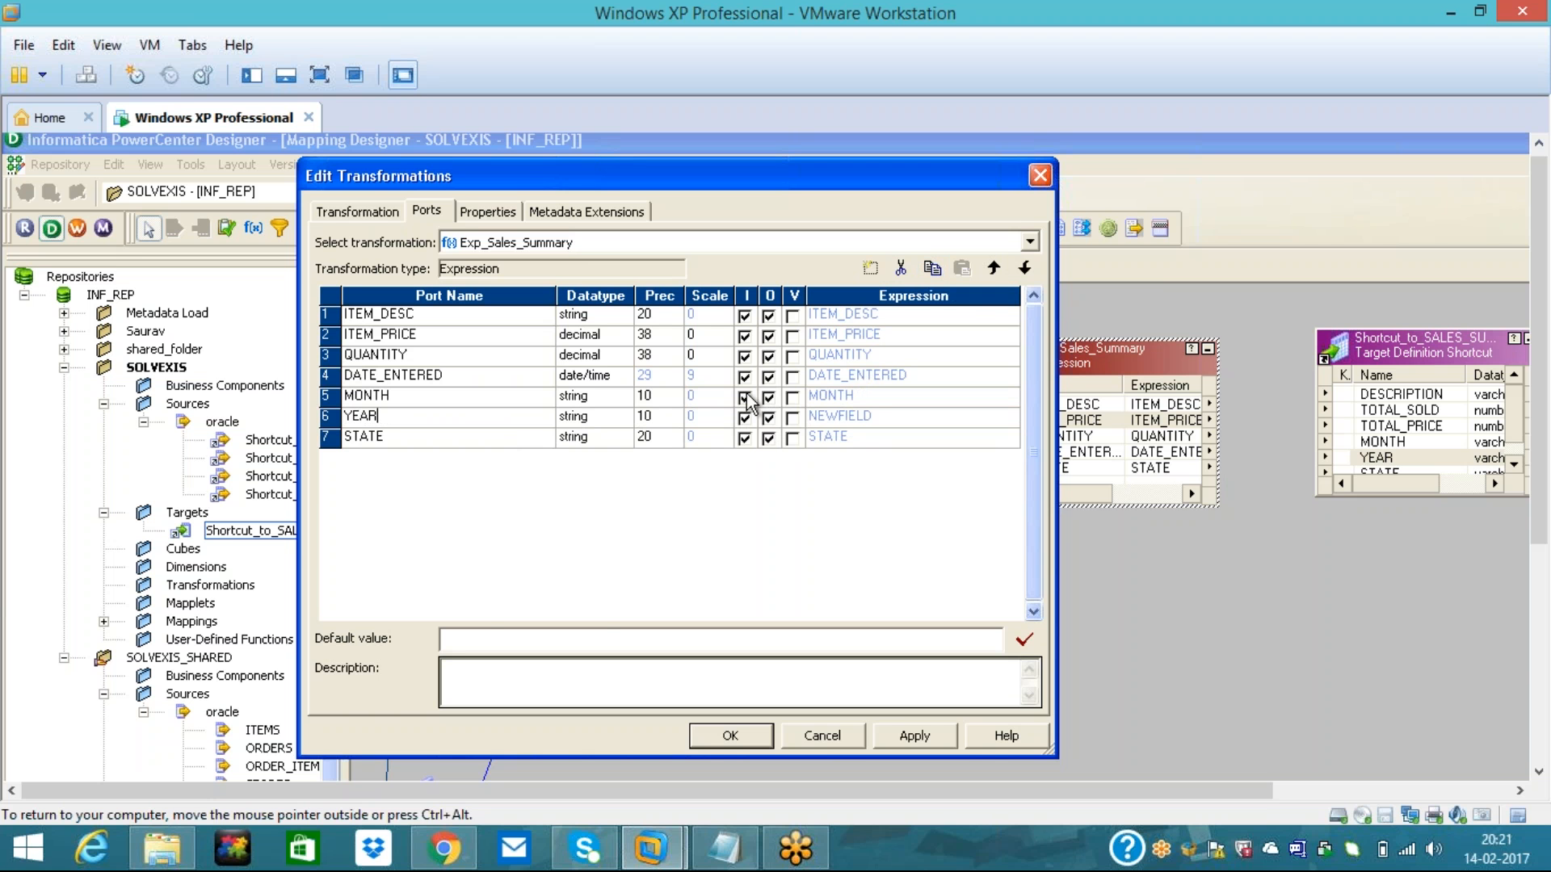
{"action": "left_click", "coordinate": [745, 397]}
{"action": "left_click", "coordinate": [744, 417]}
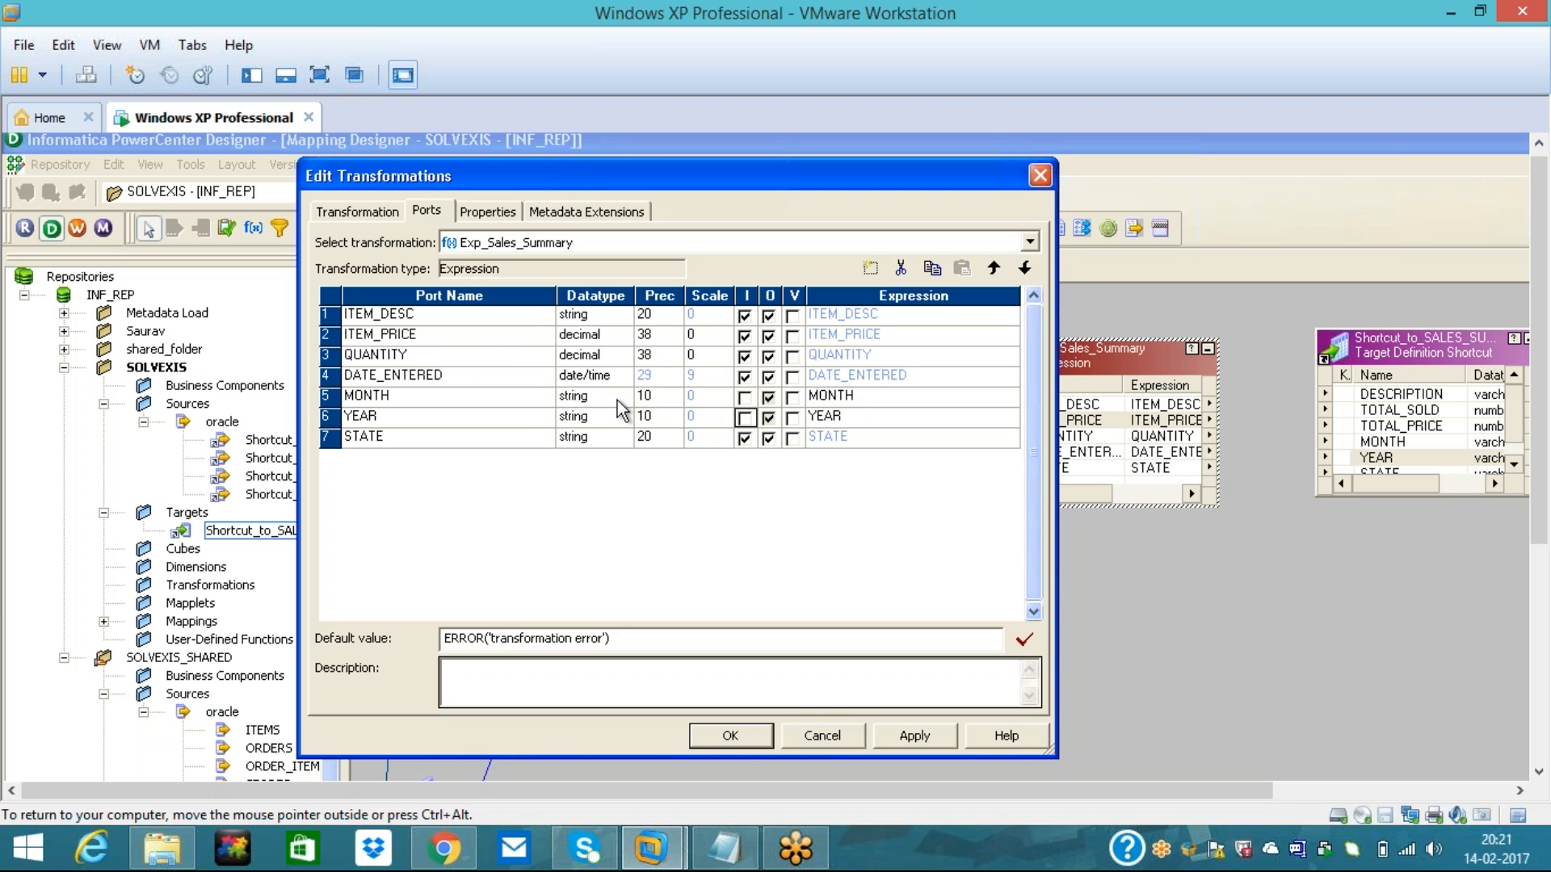
{"action": "left_click", "coordinate": [768, 377]}
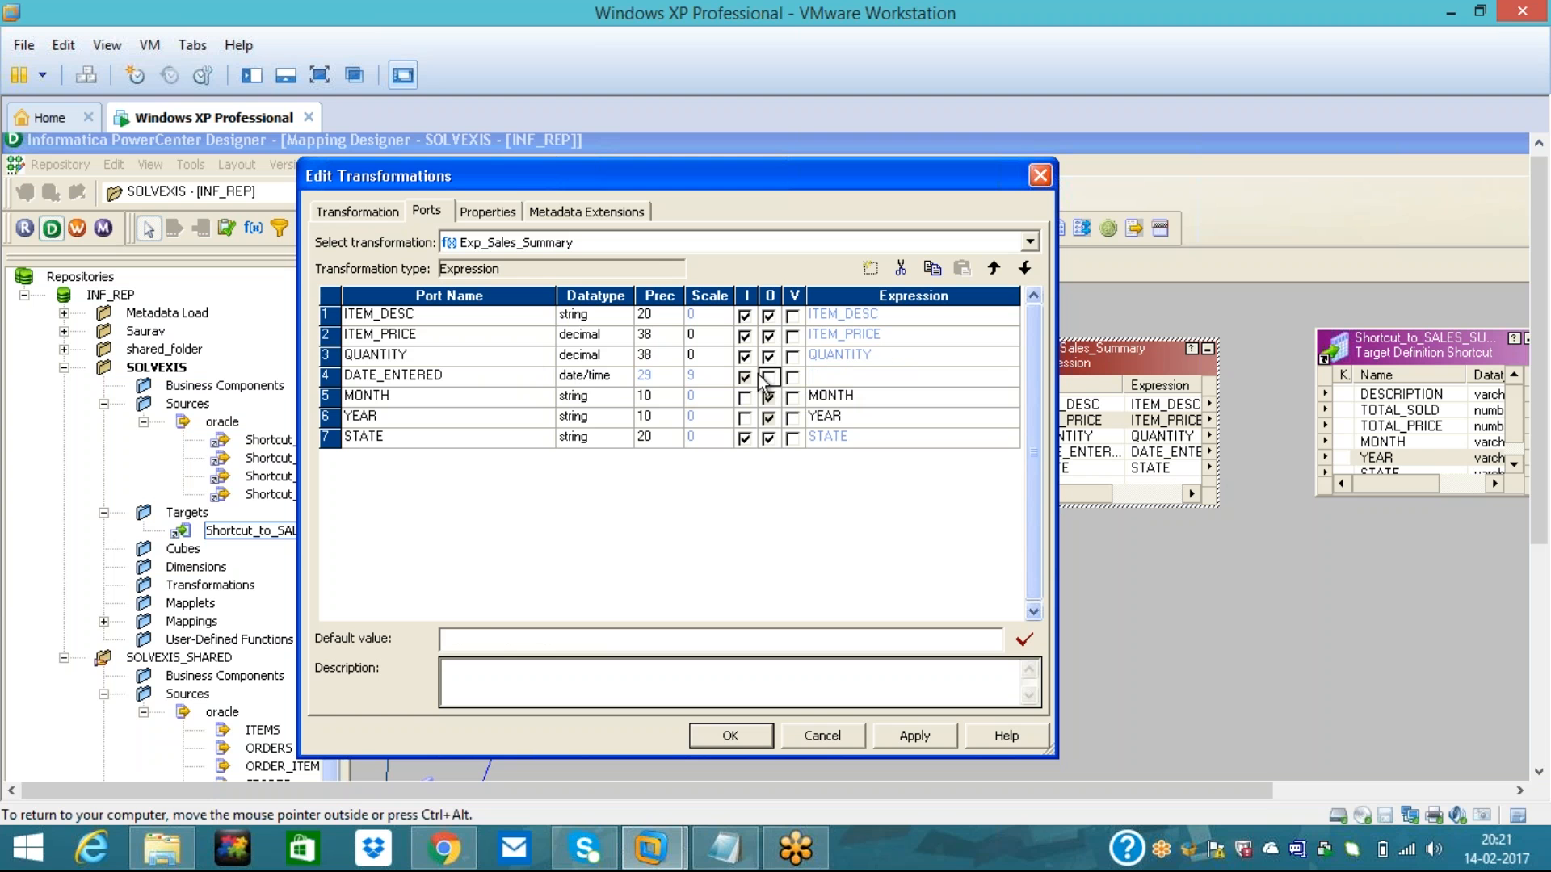
{"action": "left_click", "coordinate": [605, 397]}
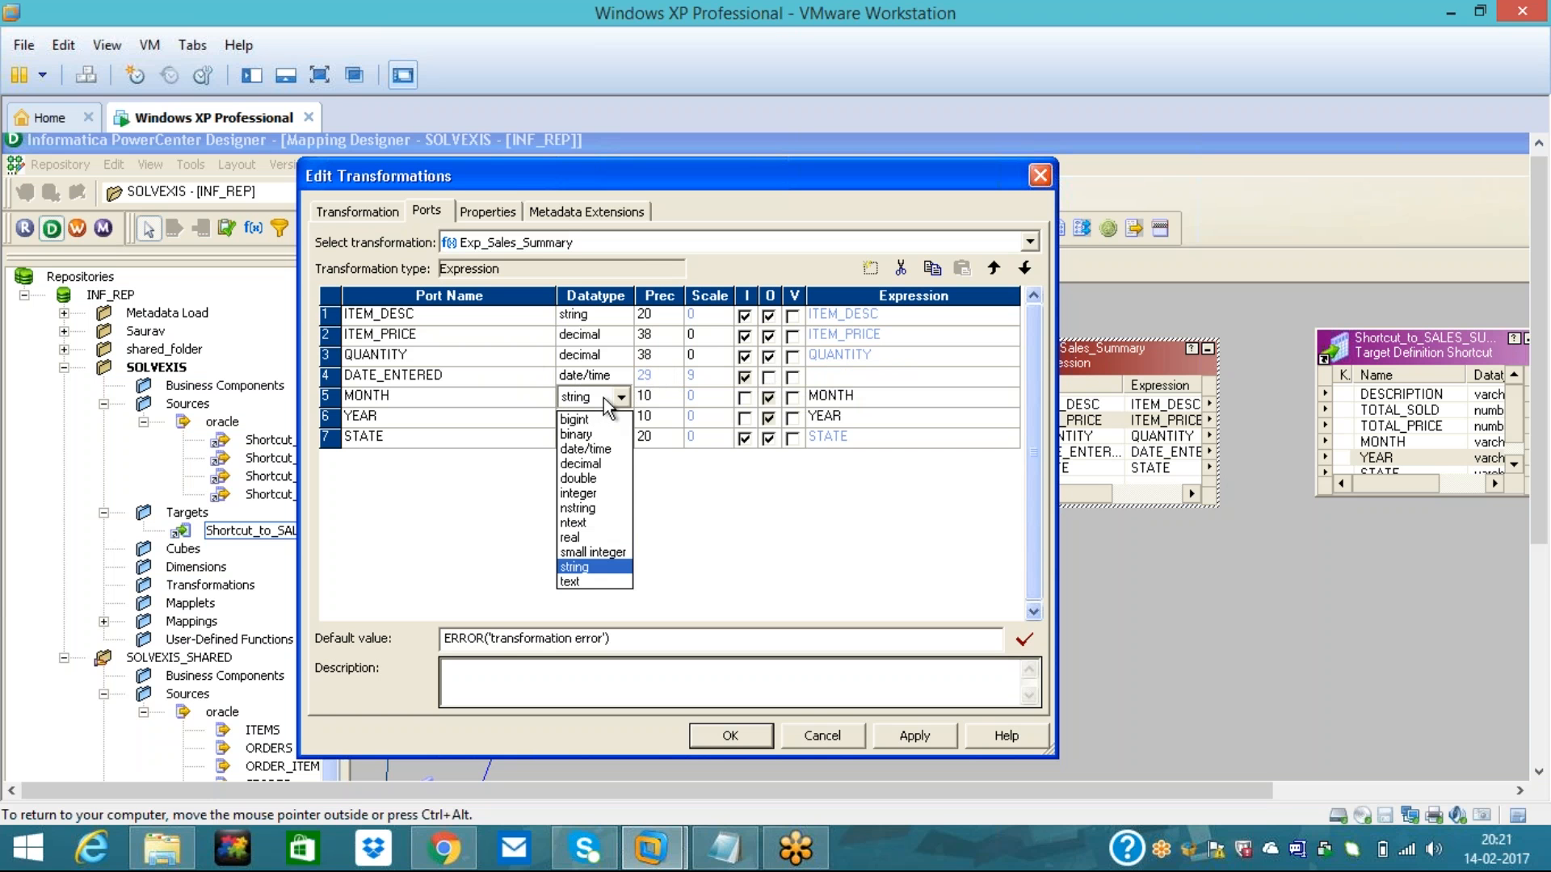
{"action": "left_click", "coordinate": [607, 401]}
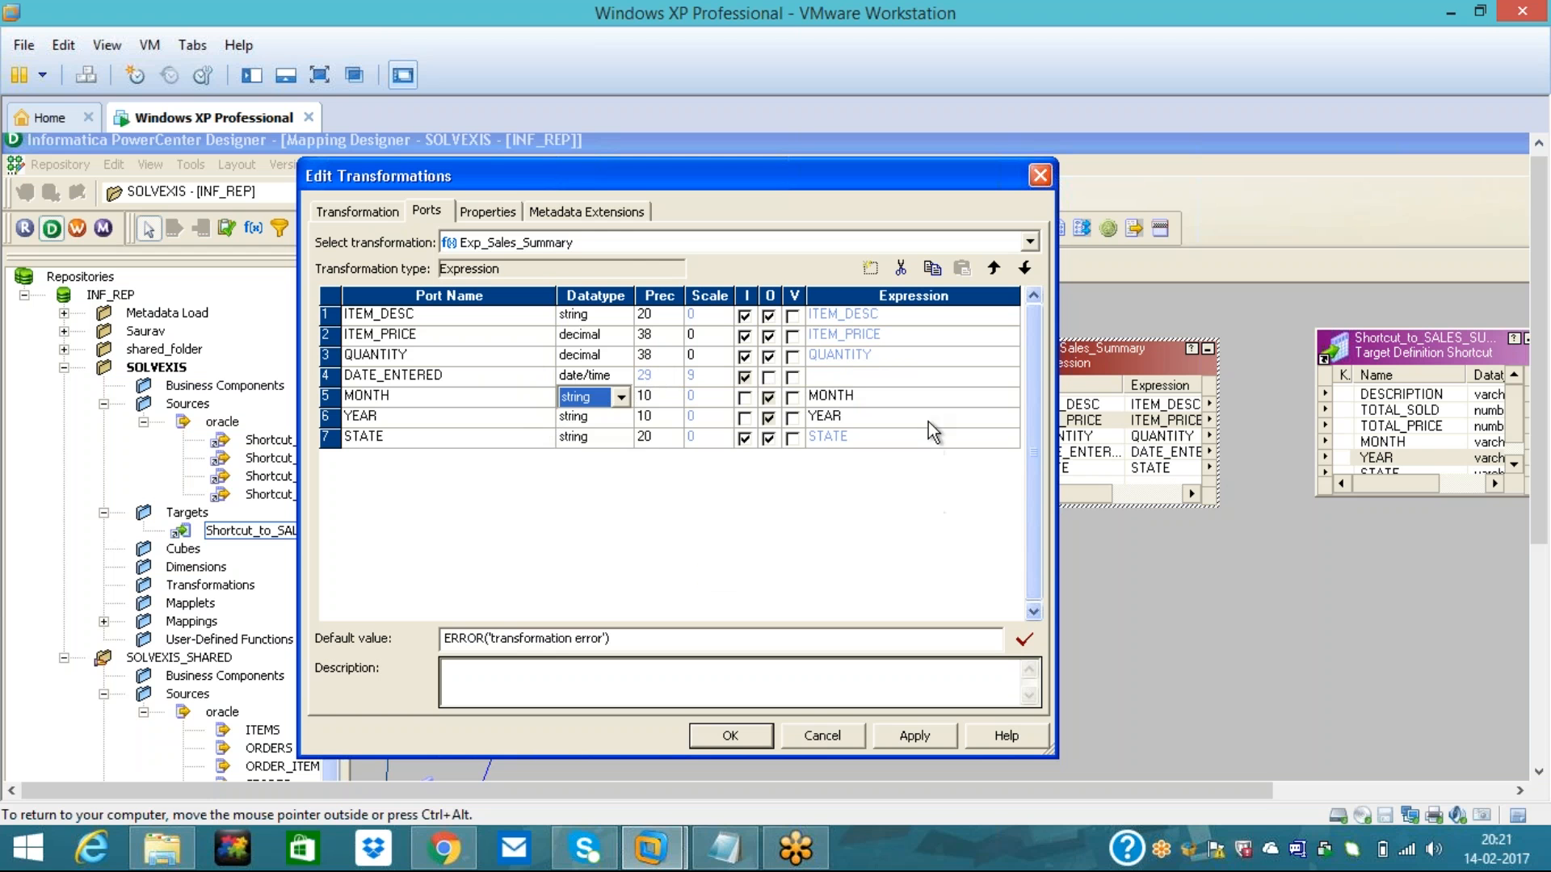
{"action": "left_click", "coordinate": [929, 399]}
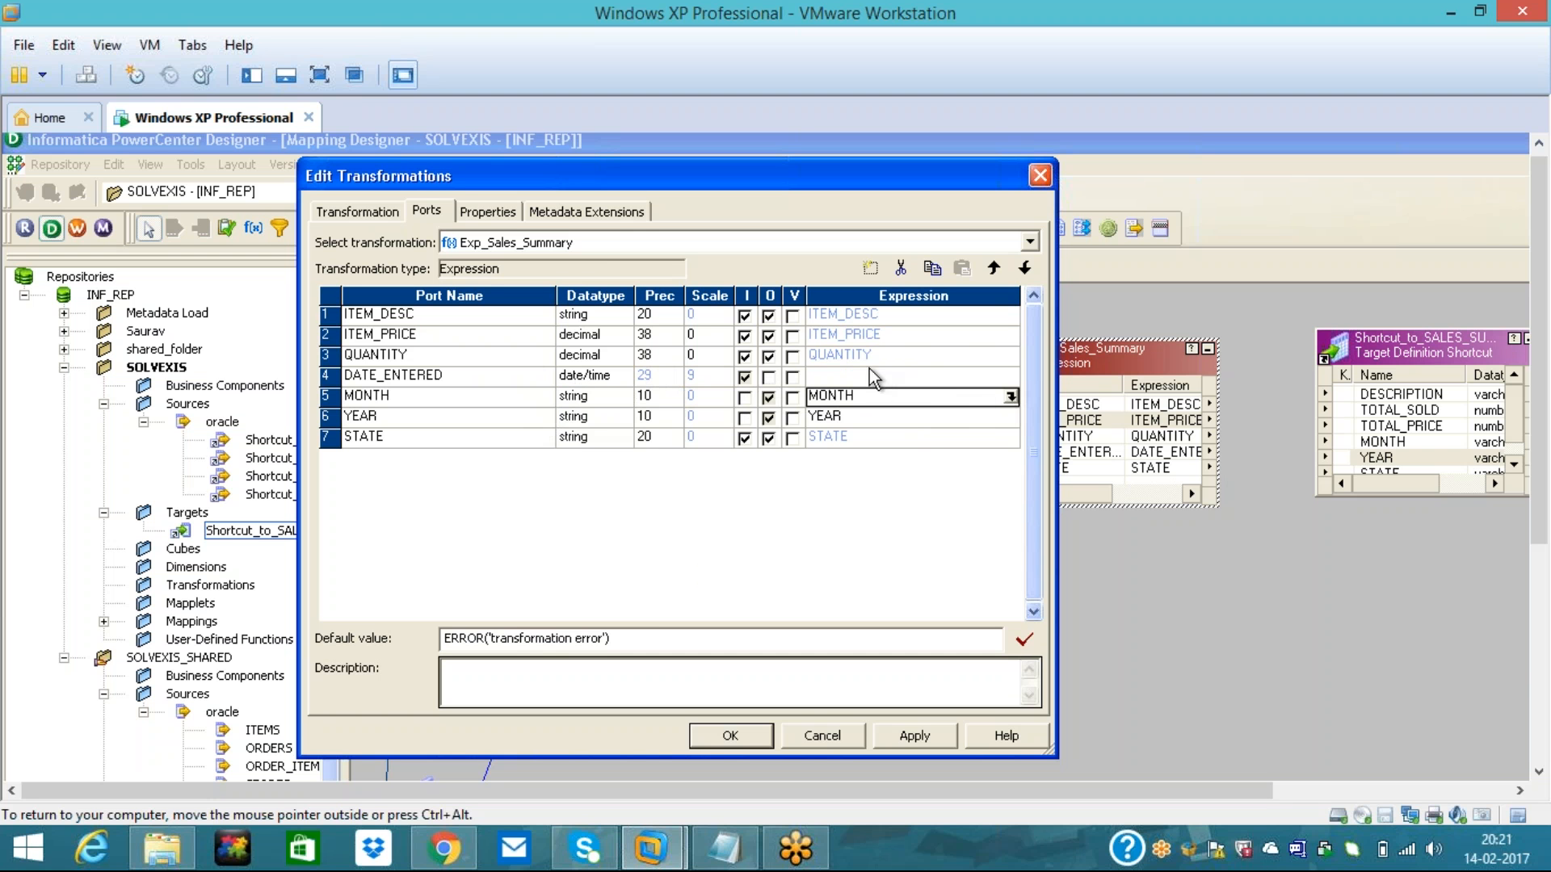
{"action": "left_click", "coordinate": [1011, 396]}
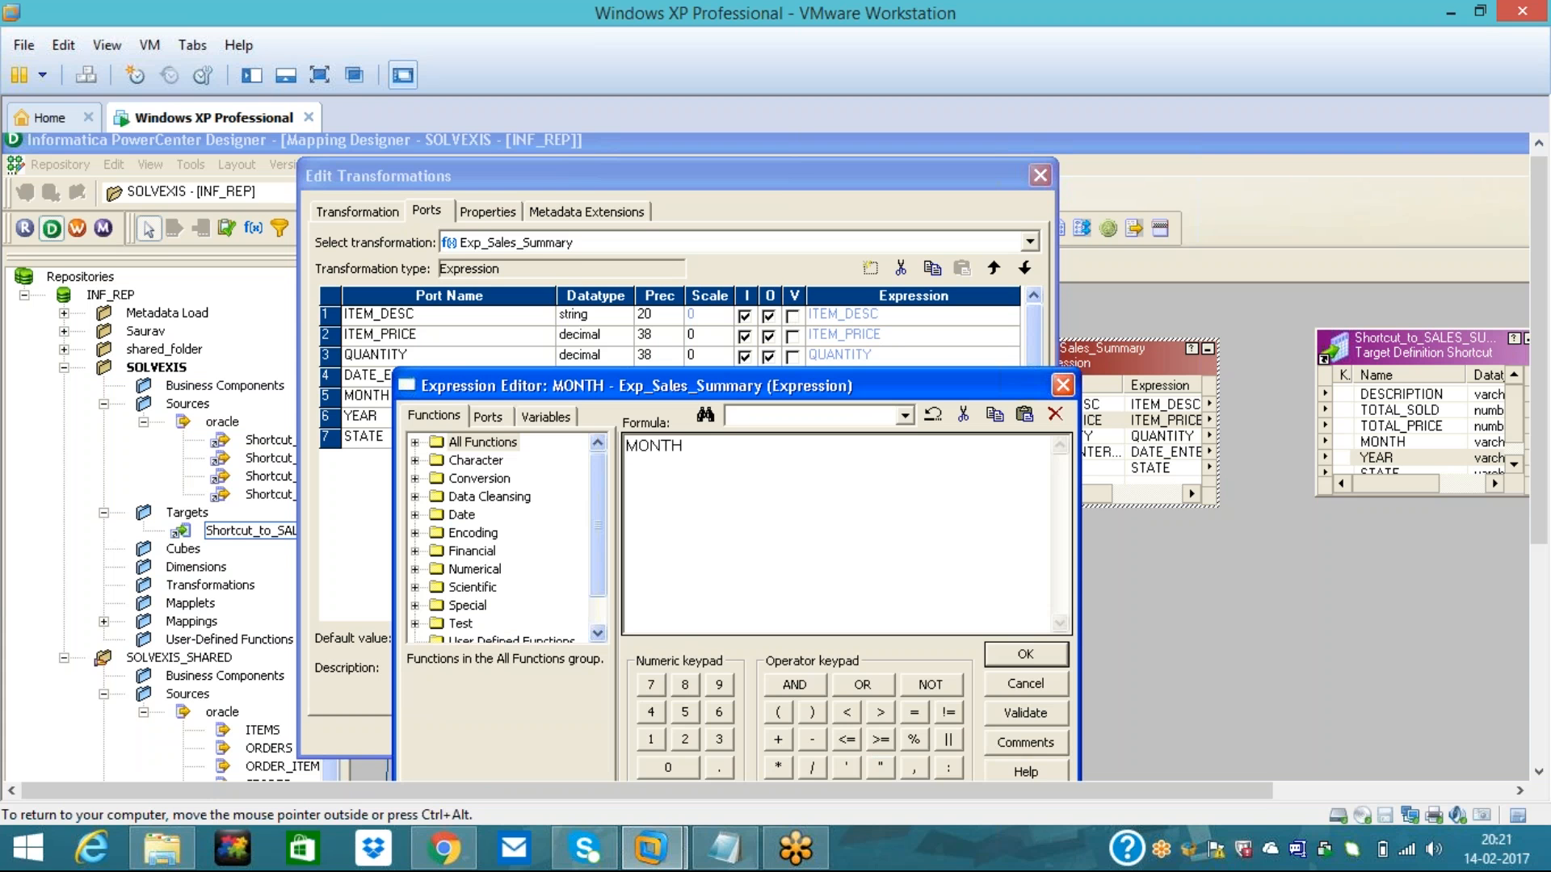
- Set MONTH's formula to TO_CHAR(DATE_ENTERED,'Month') and validate it
{"action": "key", "text": "Delete"}
{"action": "type", "text": "TO_CHAR("}
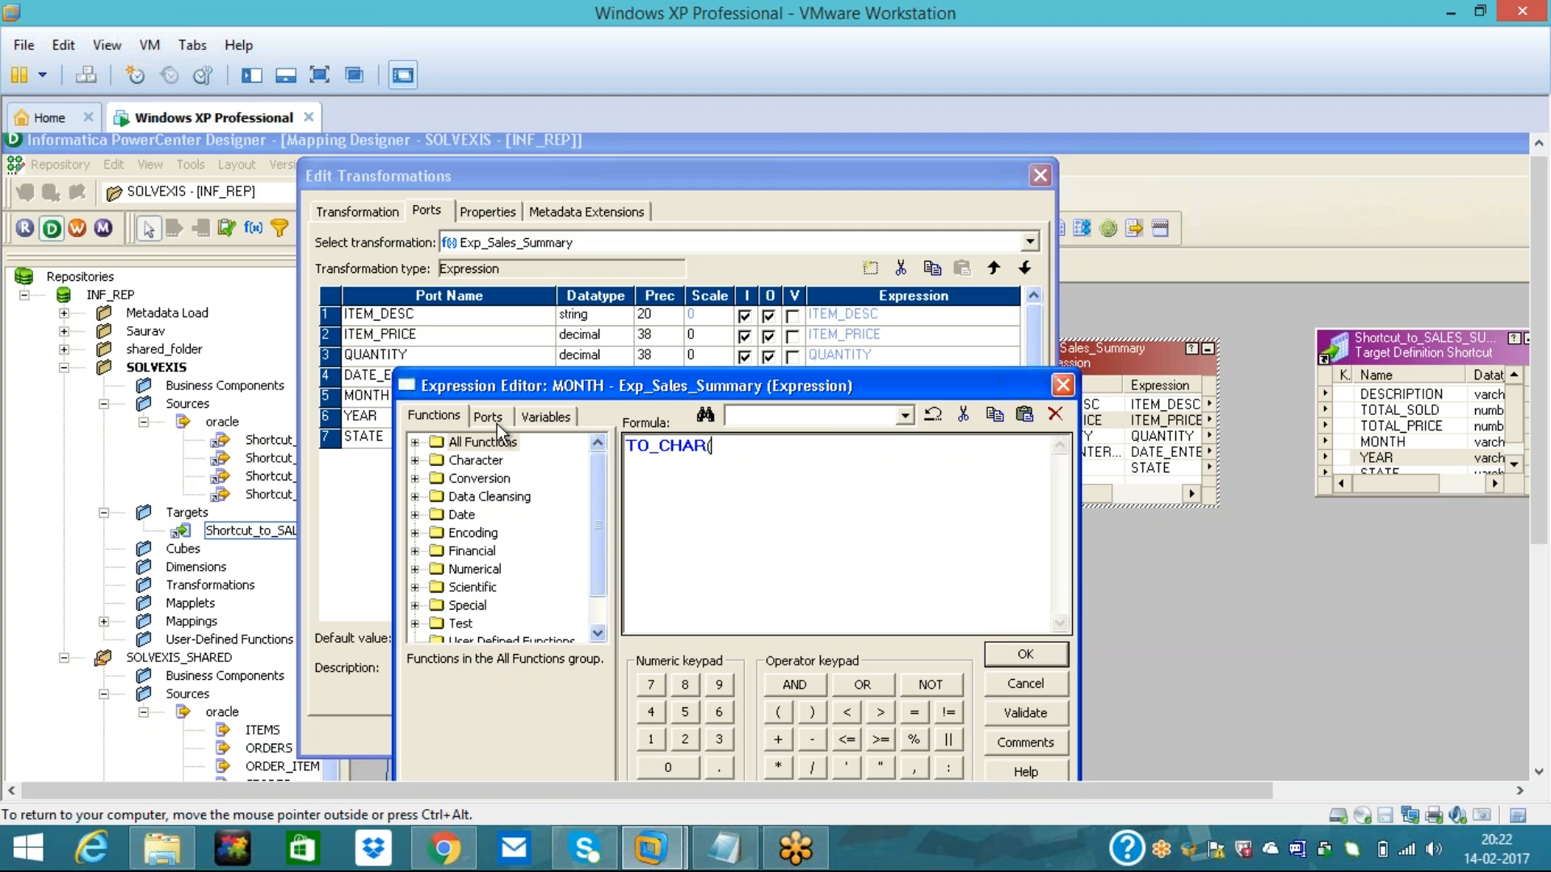
{"action": "left_click", "coordinate": [488, 419]}
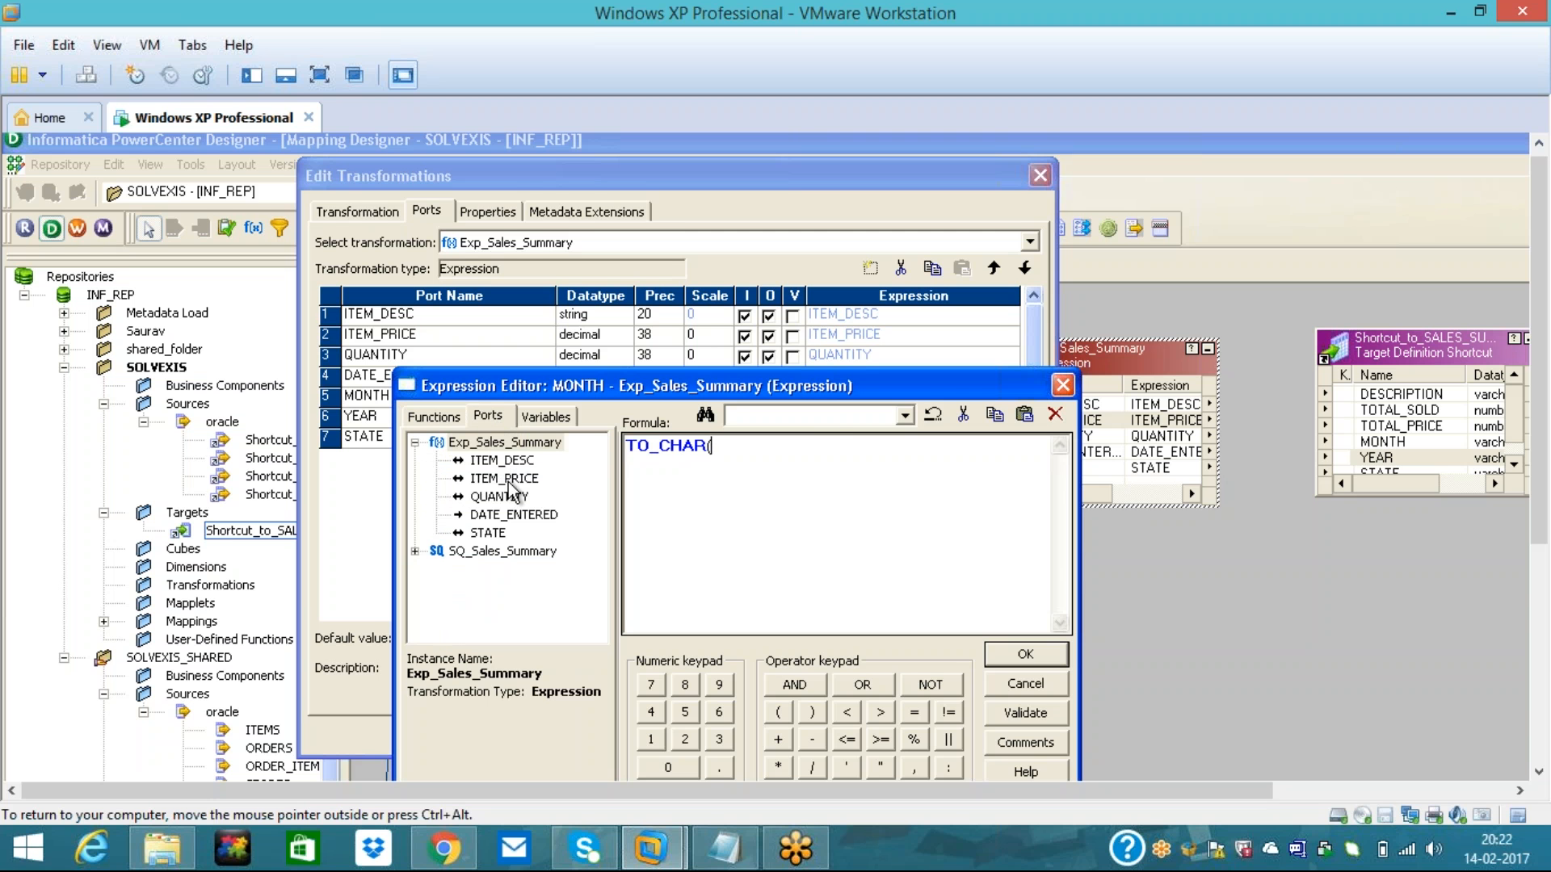
{"action": "left_click", "coordinate": [509, 519]}
{"action": "double_click", "coordinate": [509, 518]}
{"action": "type", "text": ",'Month"}
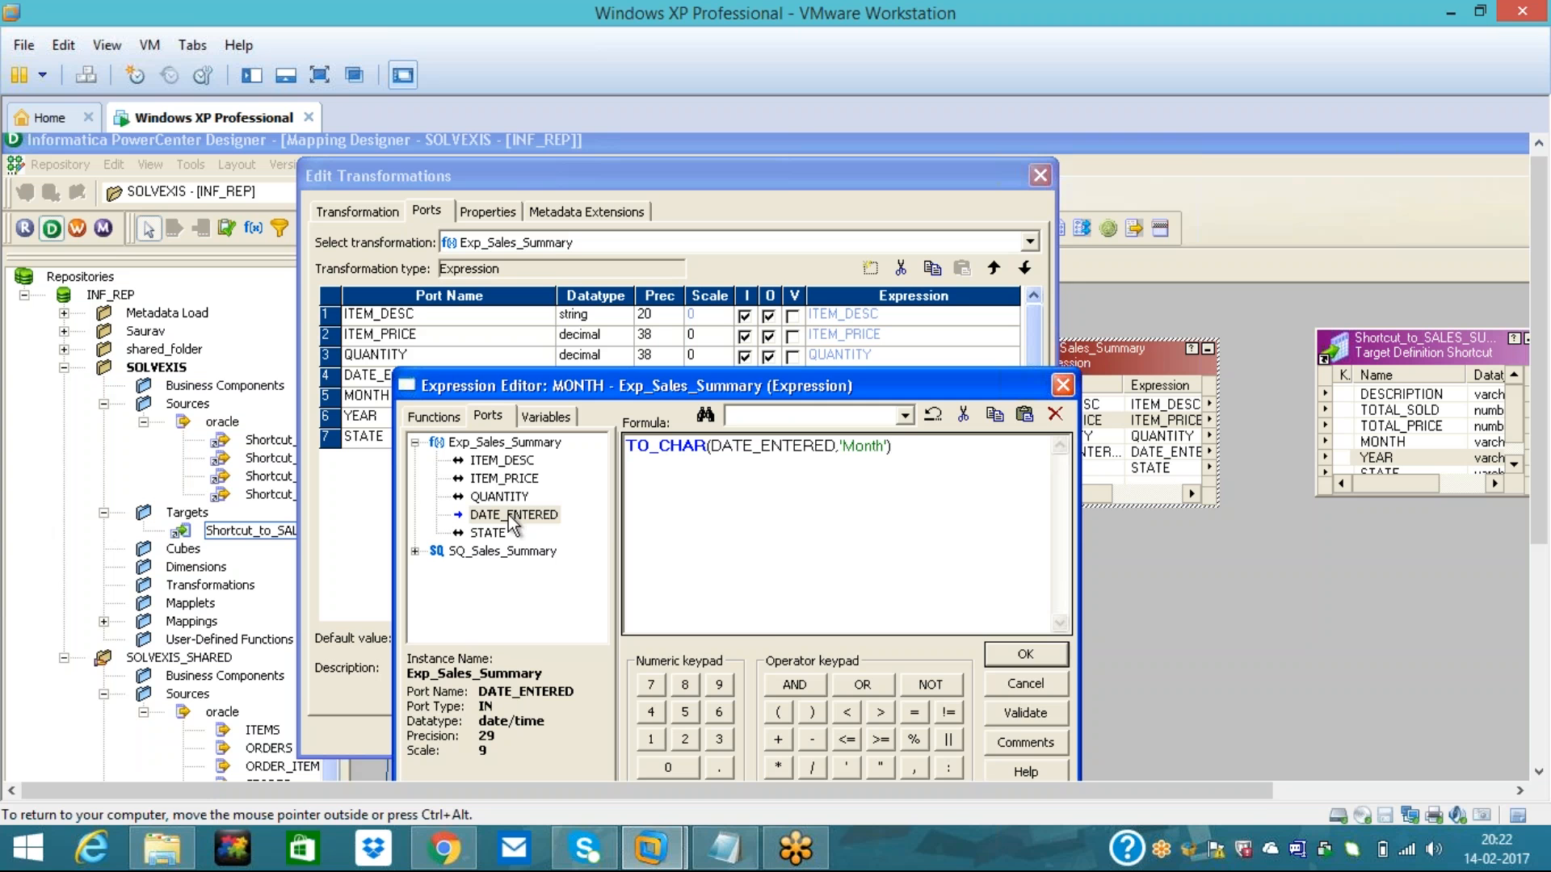
{"action": "left_click", "coordinate": [1023, 716]}
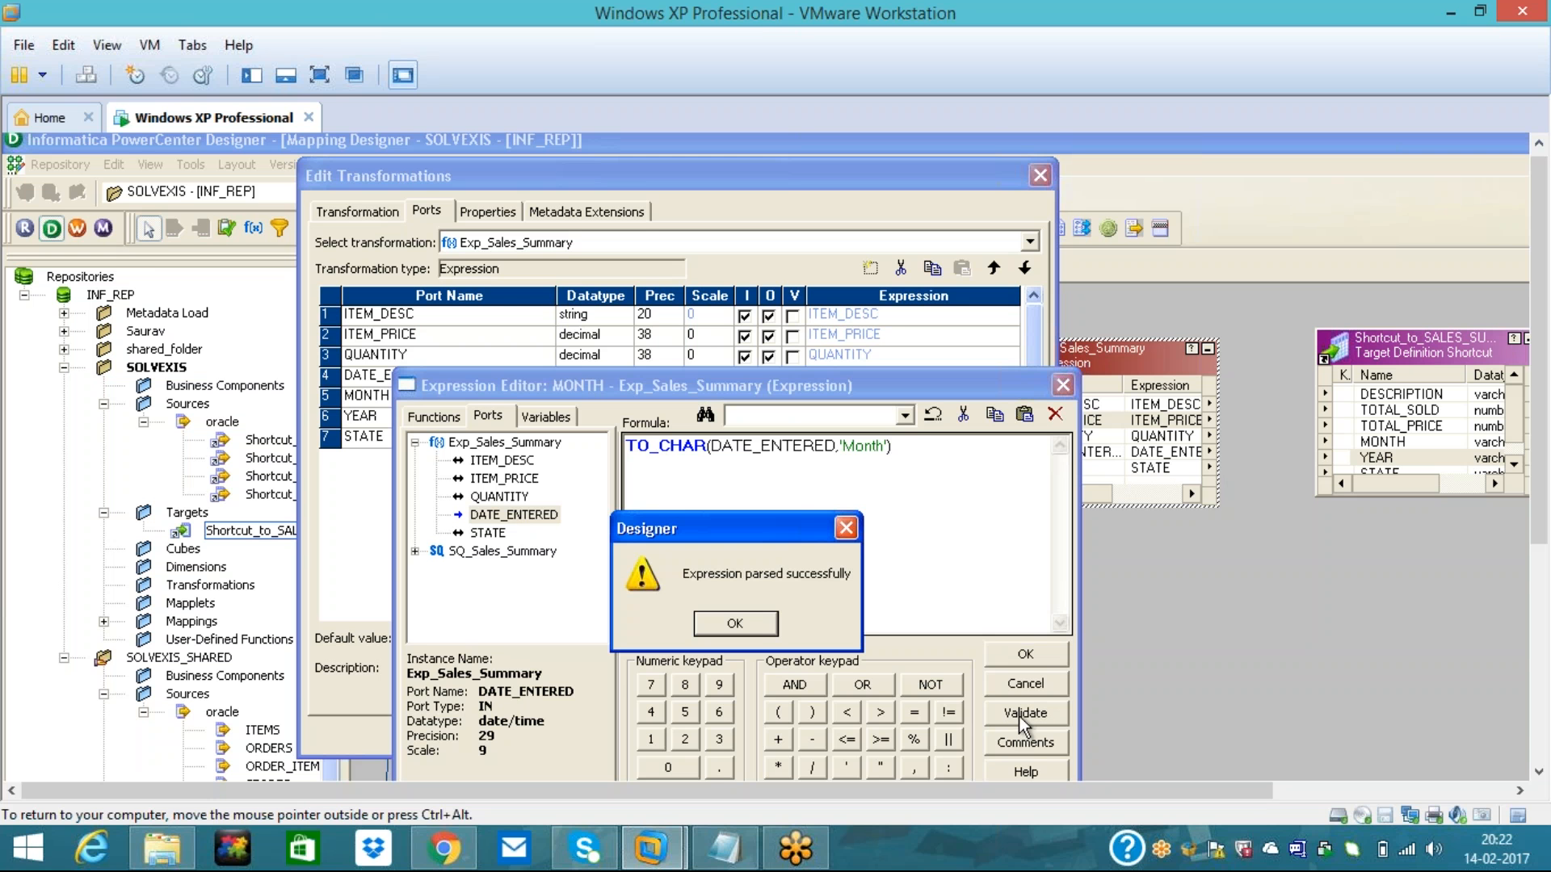
{"action": "left_click", "coordinate": [735, 623]}
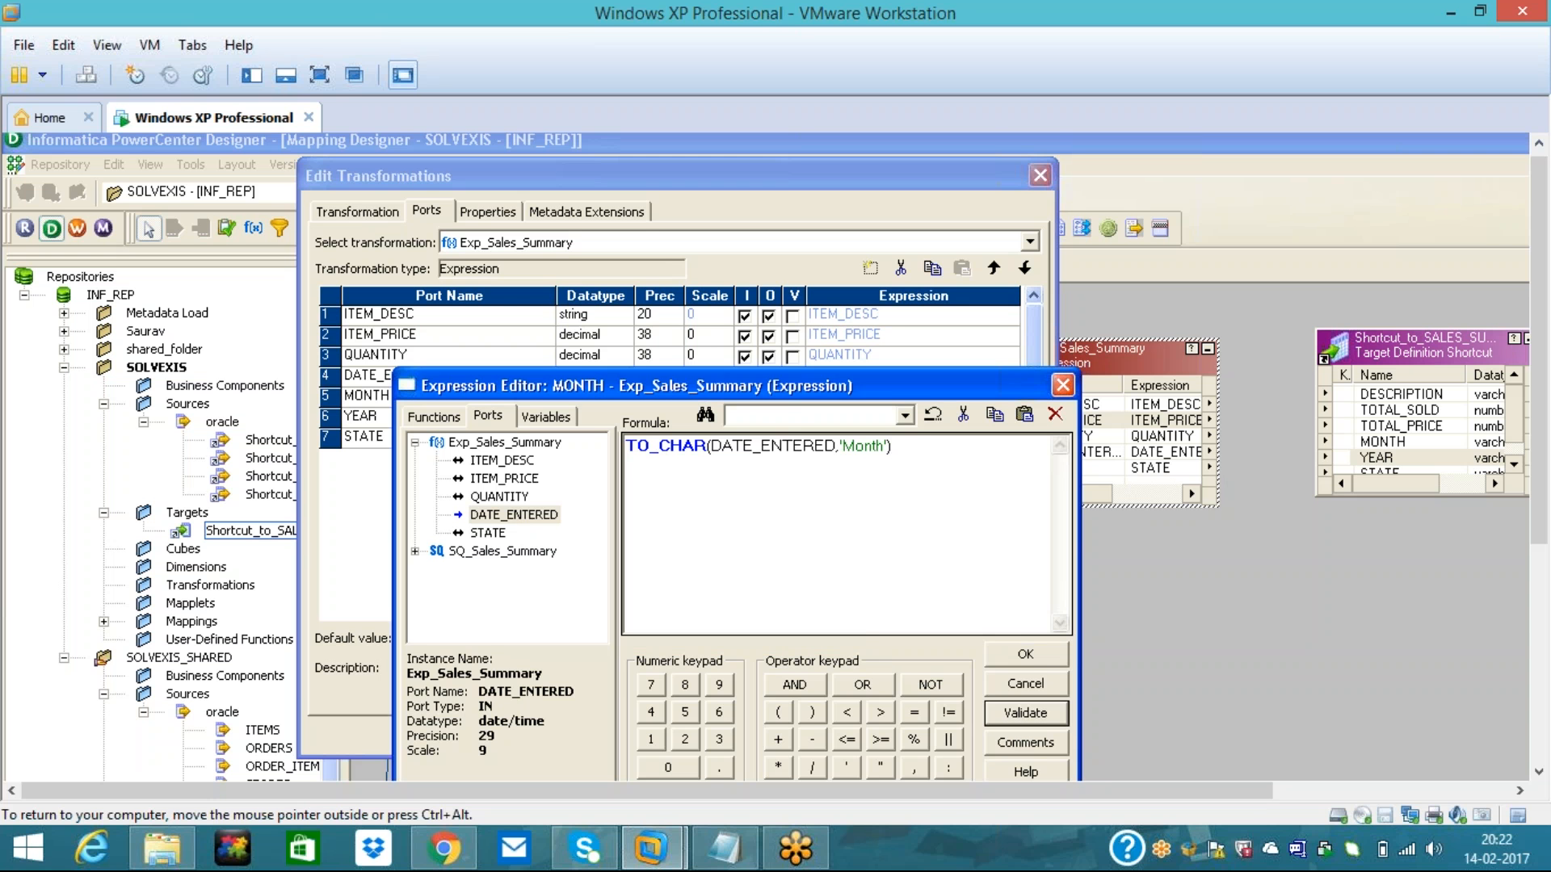
{"action": "left_click", "coordinate": [1026, 659]}
- Set YEAR's formula to TO_CHAR(DATE_ENTERED,'YYYY') and validate it
{"action": "left_click", "coordinate": [979, 418]}
{"action": "left_click", "coordinate": [1010, 417]}
{"action": "double_click", "coordinate": [696, 457]}
{"action": "key", "text": "Delete"}
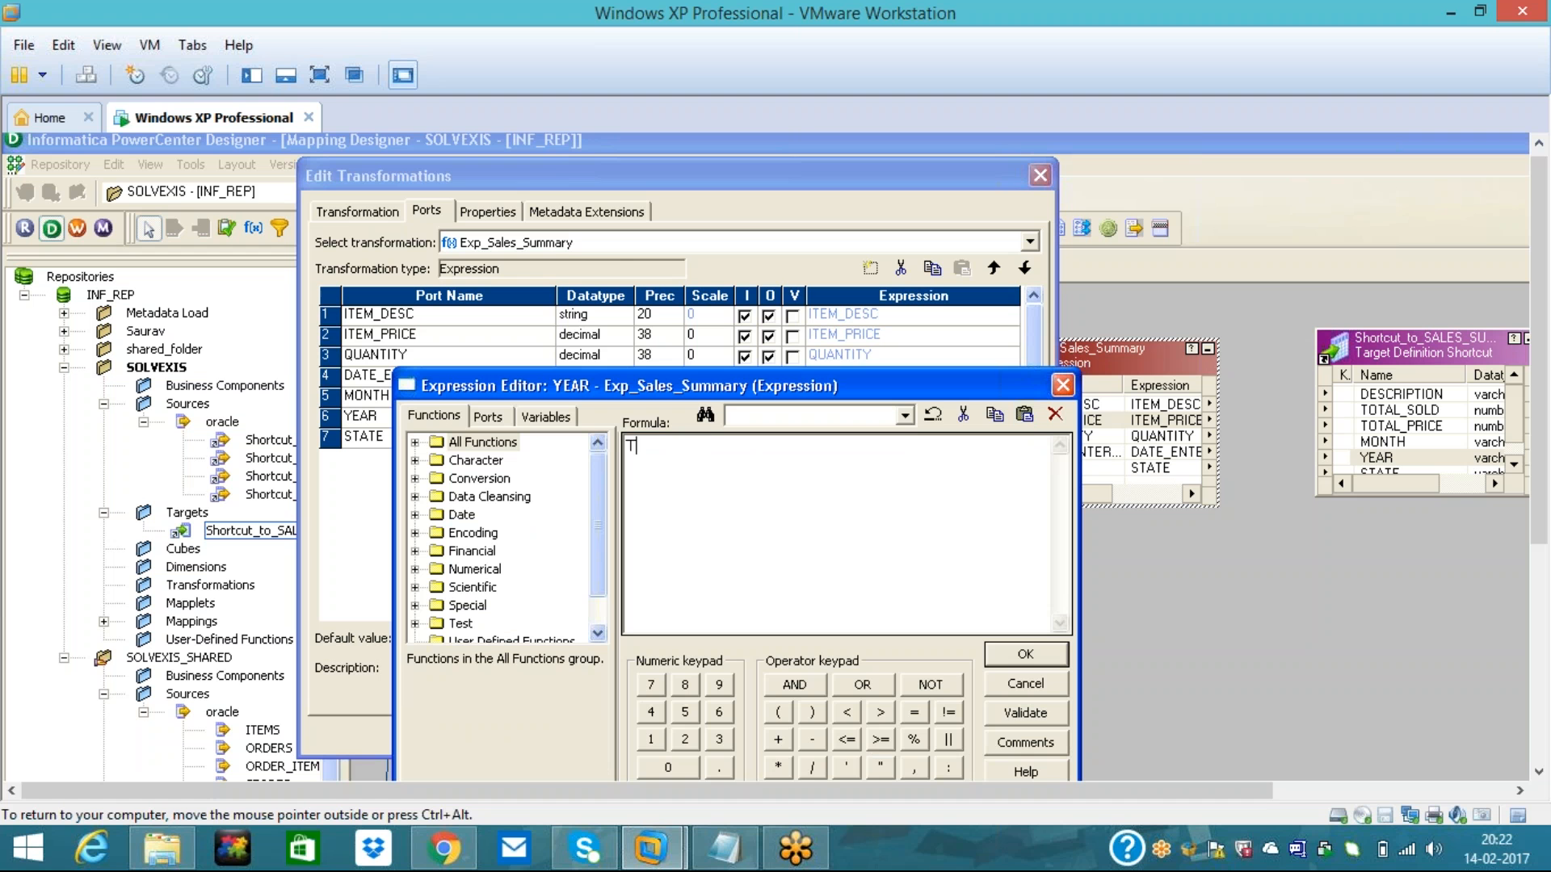
{"action": "type", "text": "TO_CHAR("}
{"action": "left_click", "coordinate": [488, 422]}
{"action": "double_click", "coordinate": [506, 517]}
{"action": "type", "text": ","}
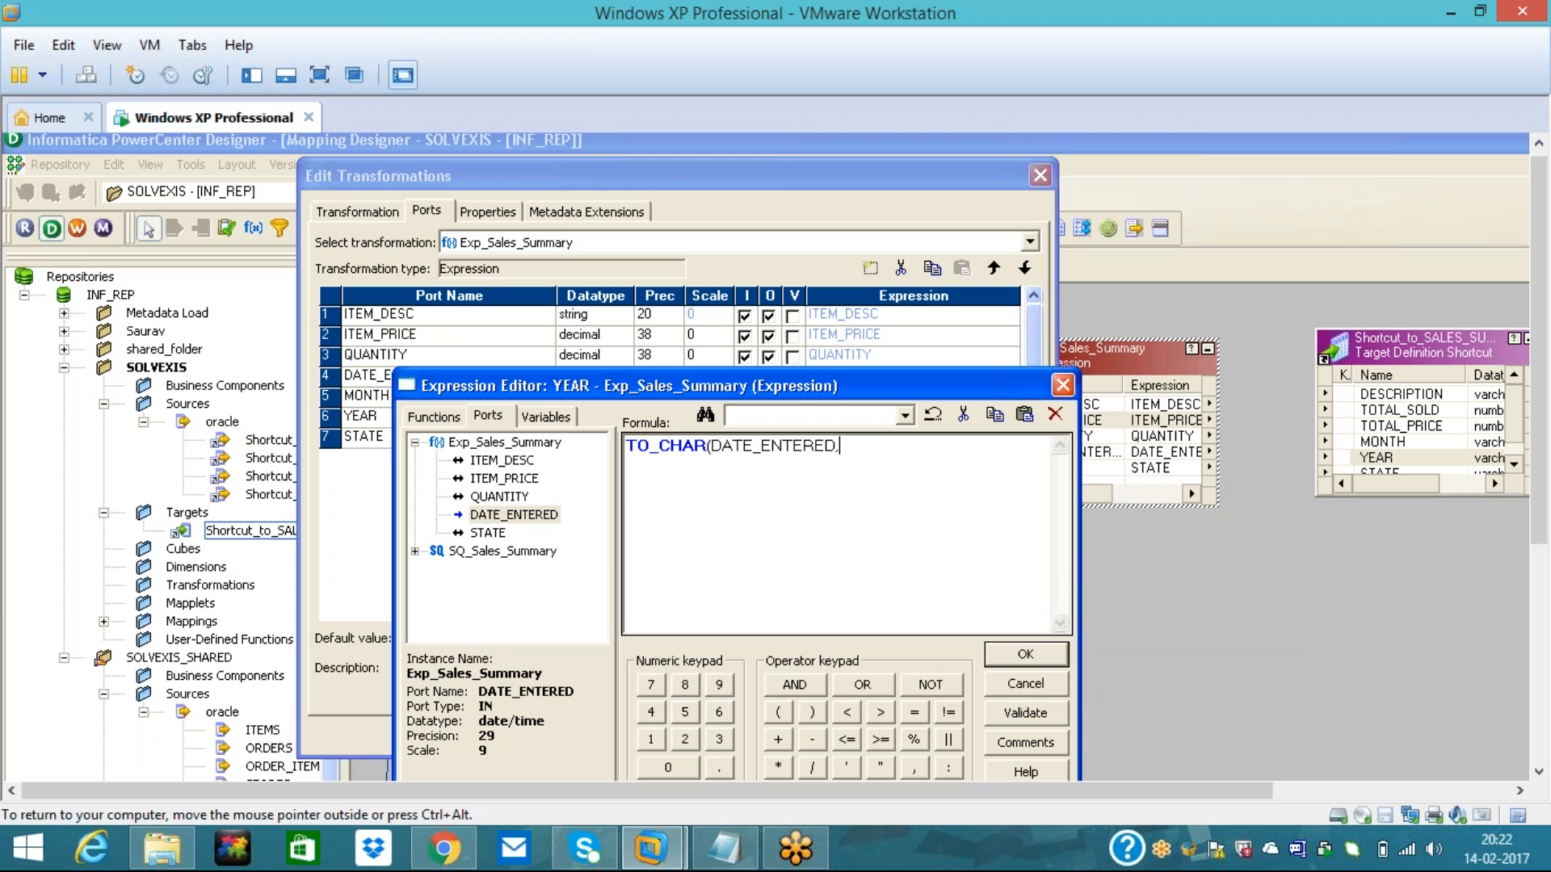
{"action": "type", "text": "'YYYY"}
{"action": "left_click", "coordinate": [1037, 709]}
{"action": "left_click", "coordinate": [748, 627]}
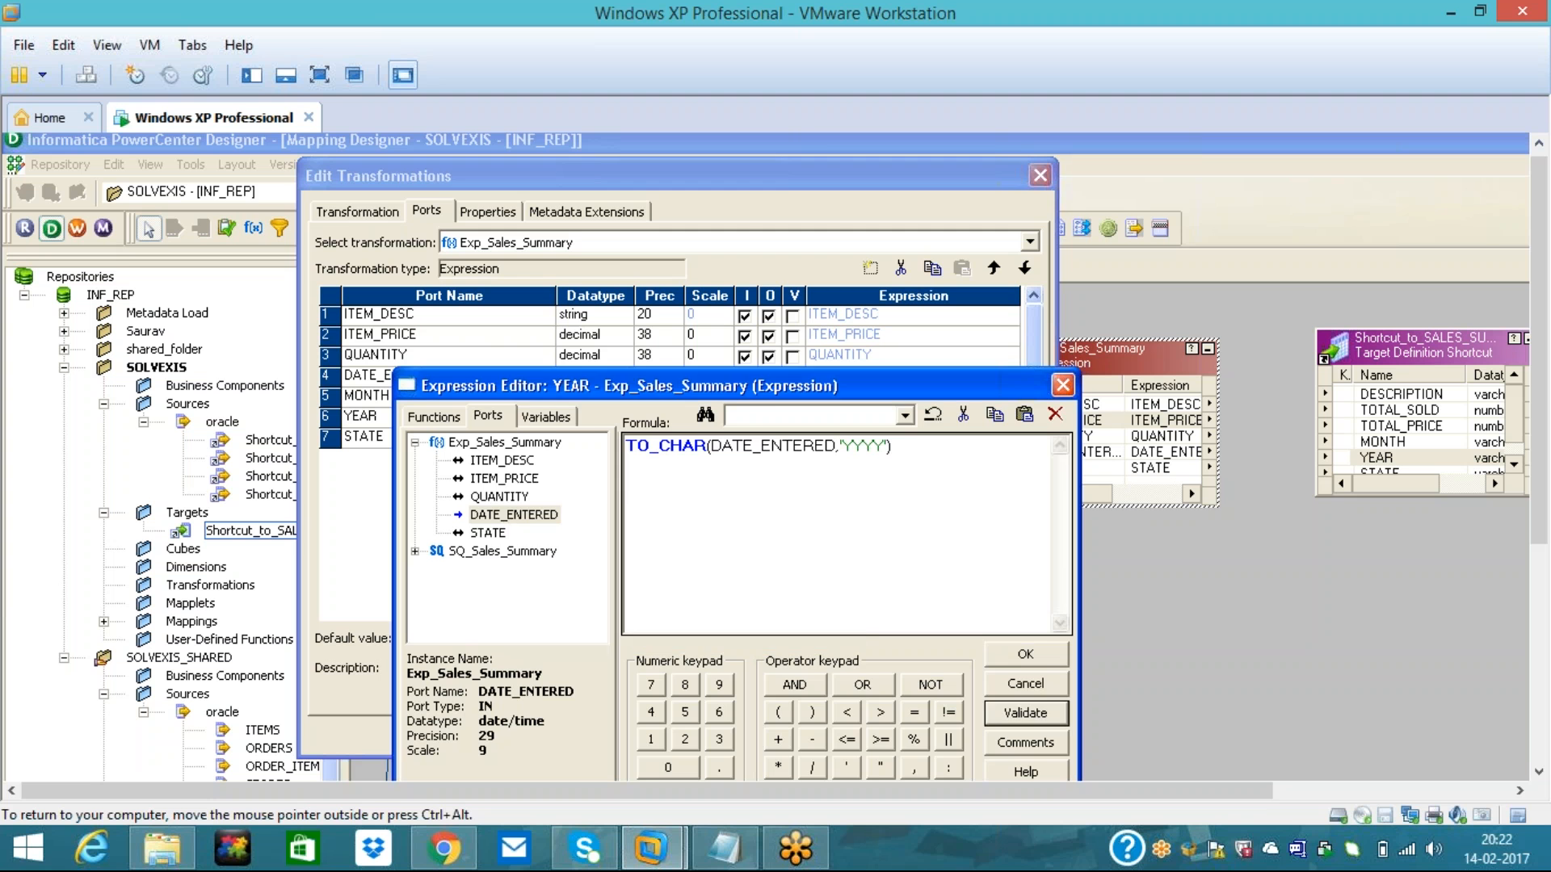
{"action": "left_click", "coordinate": [1022, 658]}
- Apply the port changes, close Edit Transformations, and move Exp_Sales_Summary up and left
{"action": "left_click", "coordinate": [915, 735]}
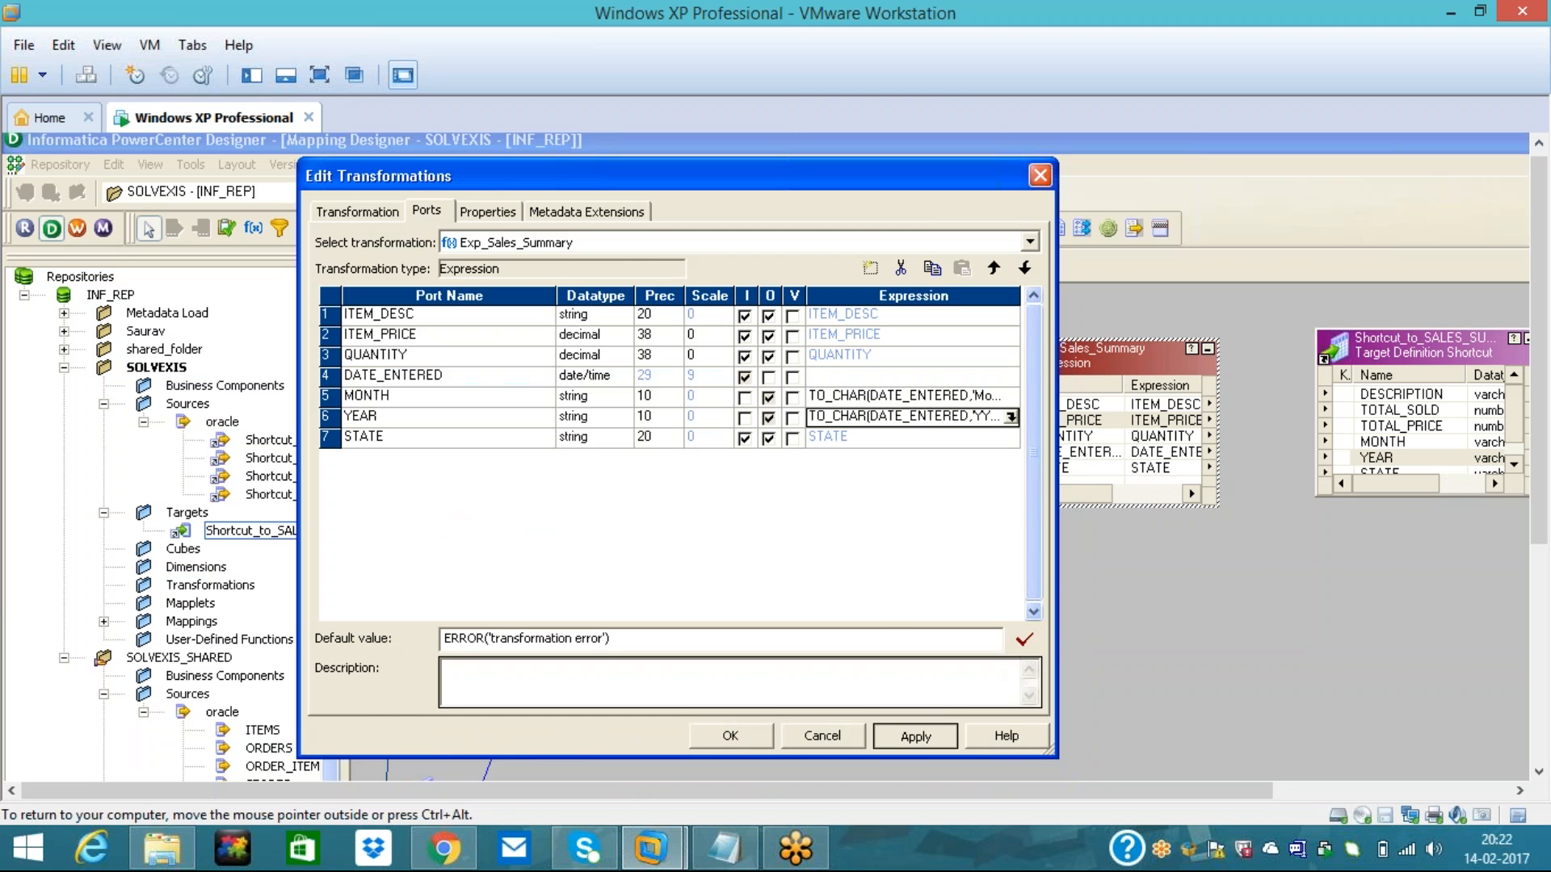
{"action": "left_click", "coordinate": [751, 735]}
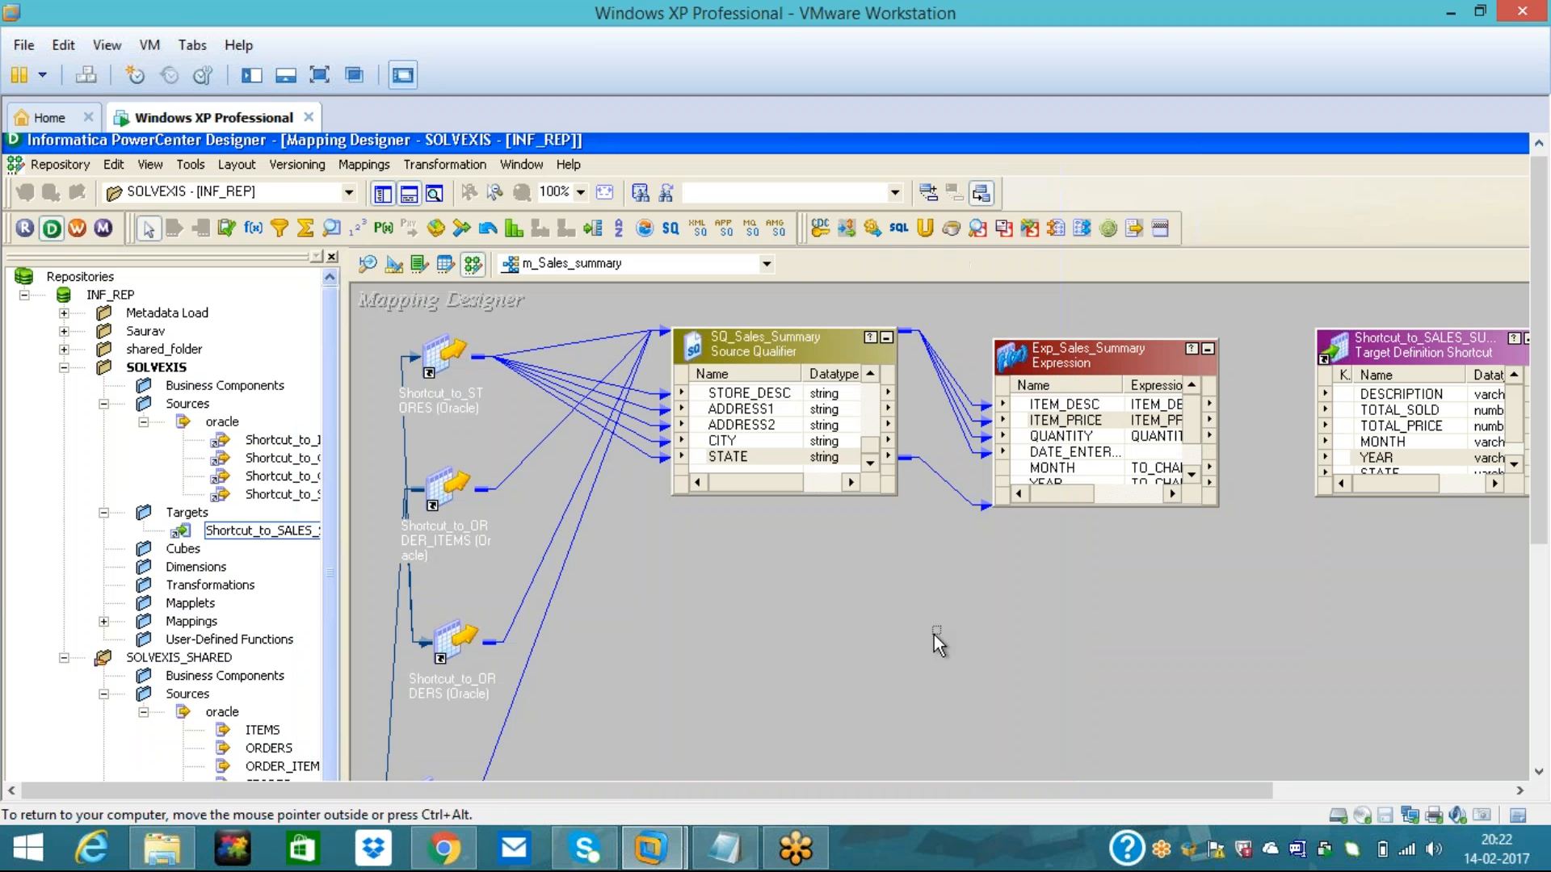
{"action": "left_click", "coordinate": [1191, 476]}
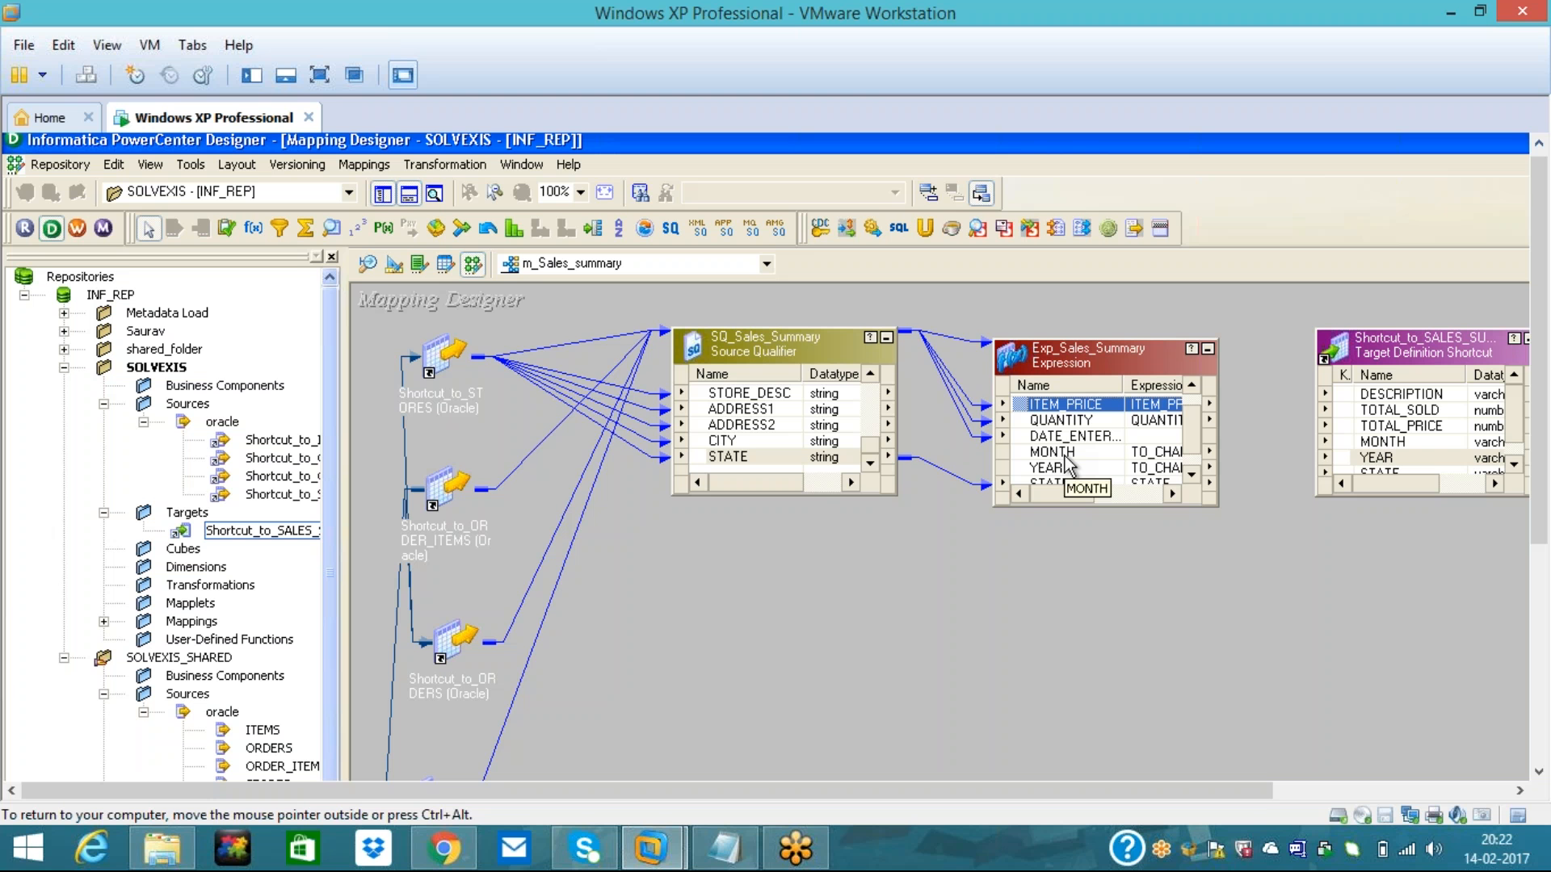
{"action": "left_click_drag", "start_coordinate": [1039, 348], "coordinate": [1024, 324]}
- In the Notepad notes, change the fourth source from 4.Sales to 4.Store
{"action": "left_click", "coordinate": [727, 850]}
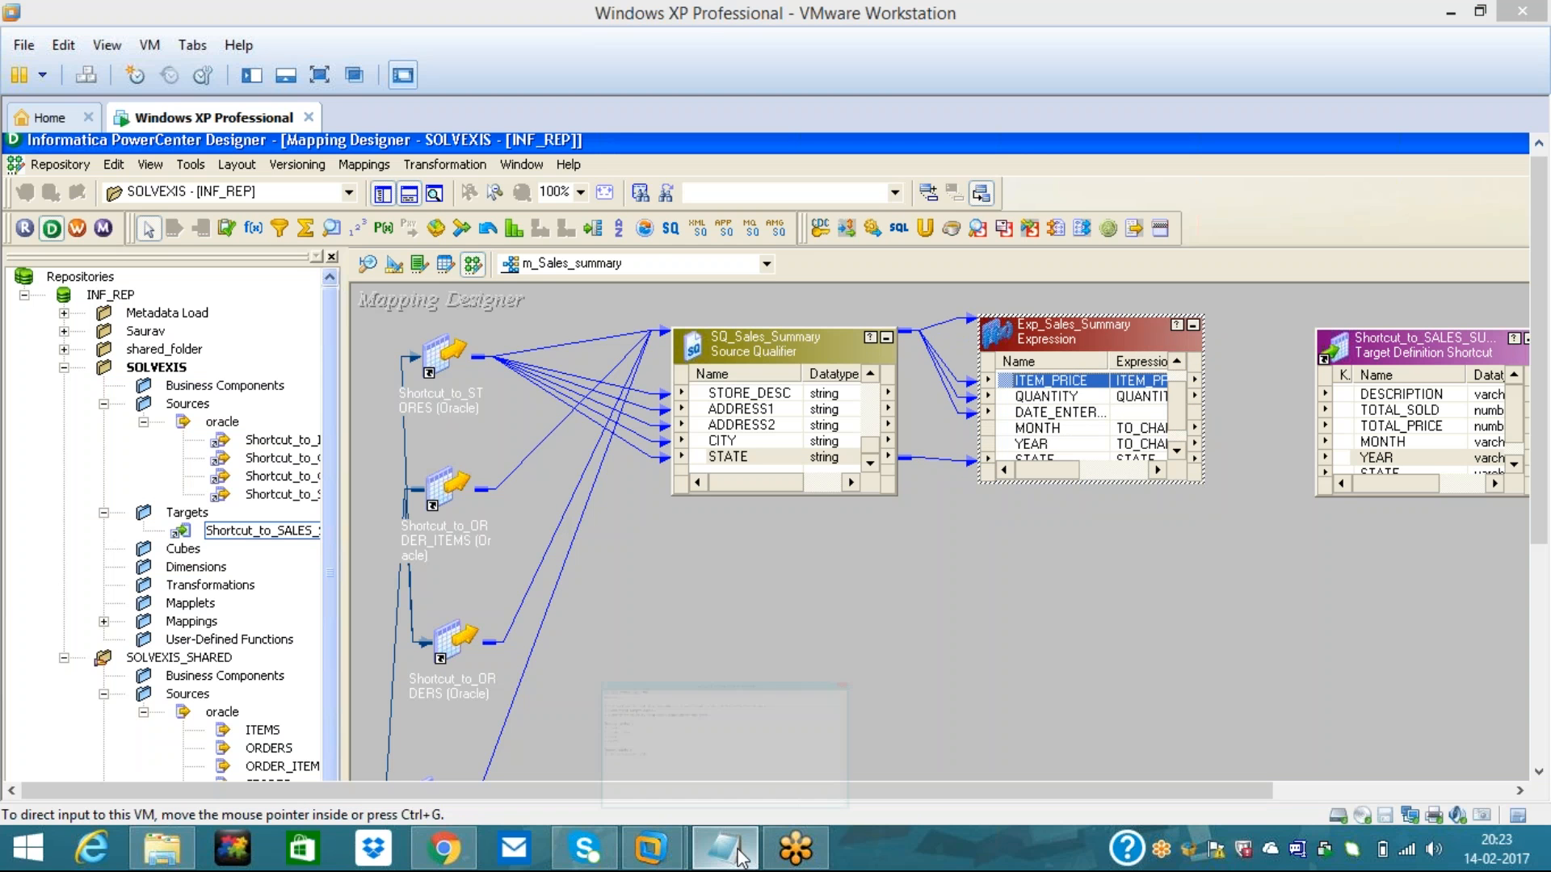
{"action": "left_click", "coordinate": [232, 423]}
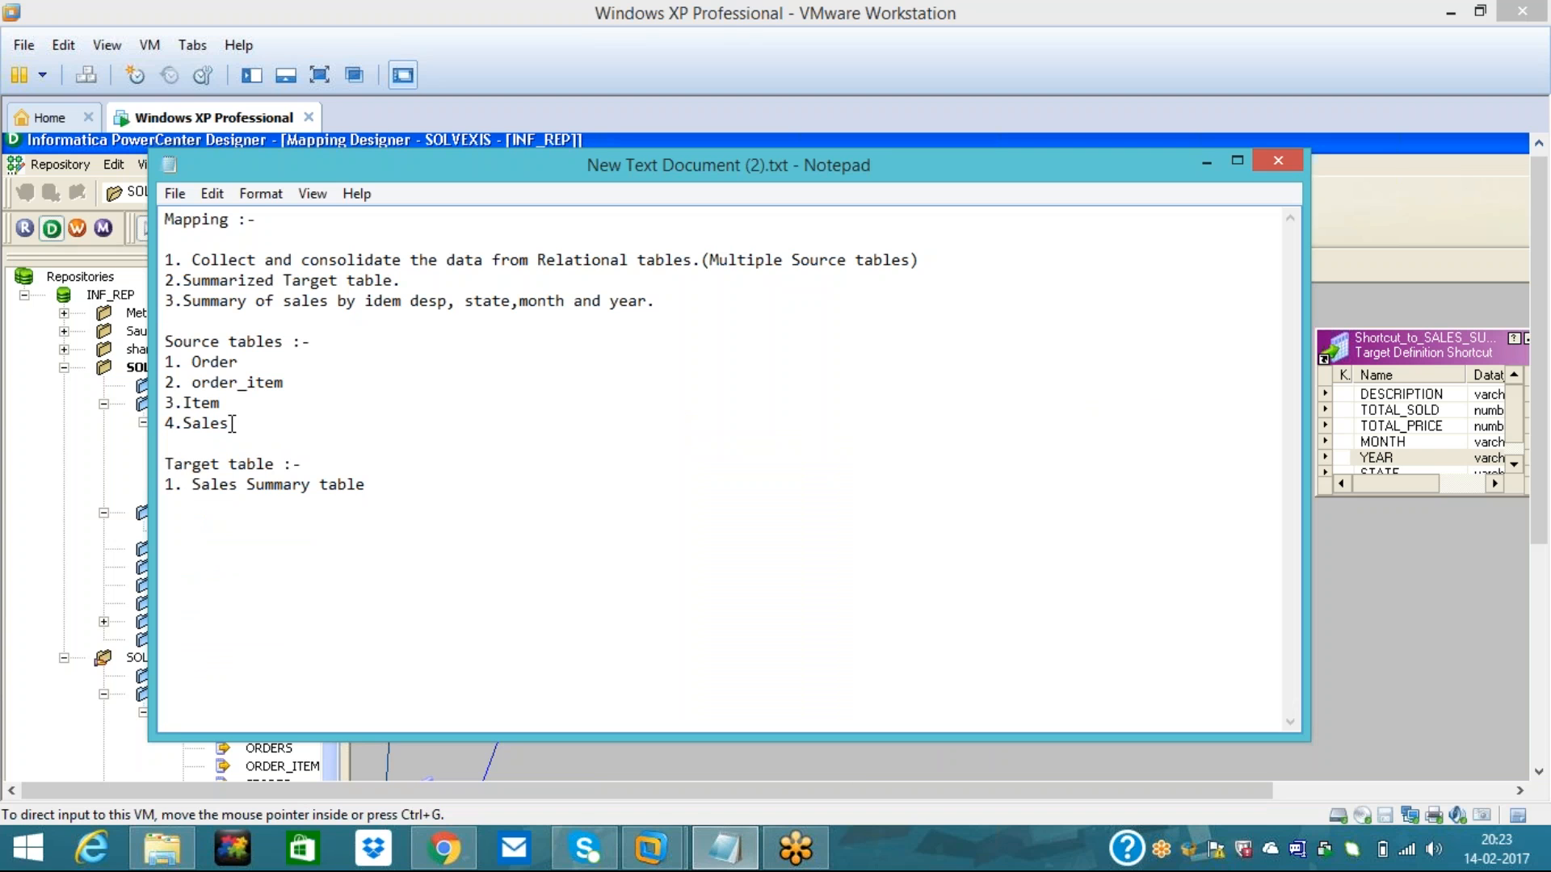
{"action": "key", "text": "BackSpace"}
{"action": "key", "text": "BackSpace"}
{"action": "key", "text": "BackSpace"}
{"action": "type", "text": "tor"}
- Correct 'idem desp' to 'item descp' in the third requirement, then minimize Notepad
{"action": "left_click_drag", "start_coordinate": [203, 258], "coordinate": [924, 255]}
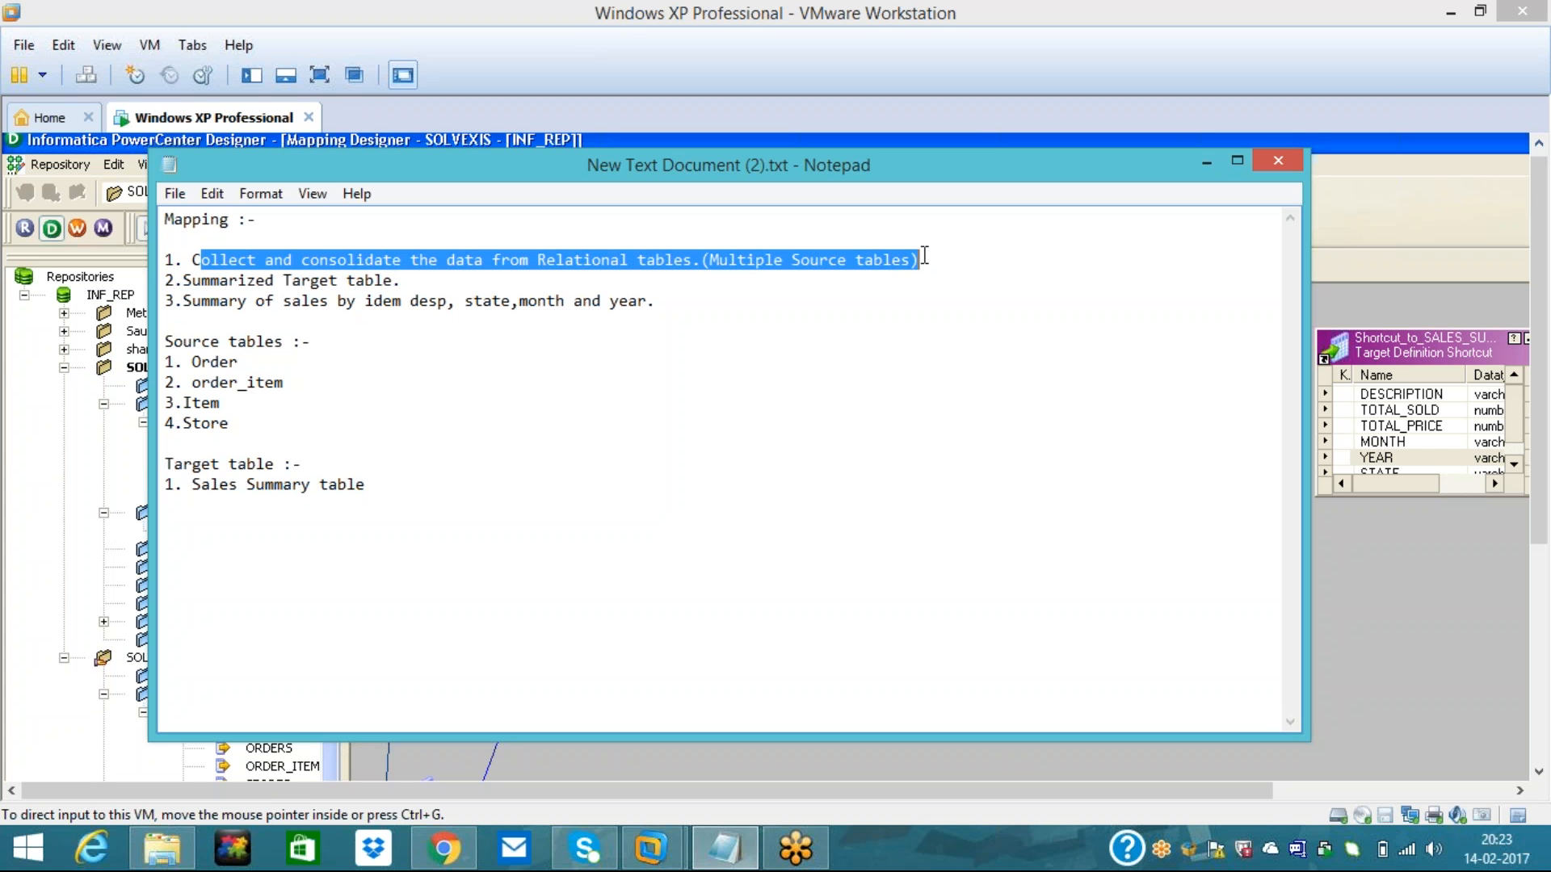
{"action": "left_click", "coordinate": [353, 325]}
{"action": "left_click_drag", "start_coordinate": [198, 289], "coordinate": [401, 304]}
{"action": "left_click", "coordinate": [395, 285]}
{"action": "left_click", "coordinate": [301, 361]}
{"action": "left_click", "coordinate": [226, 304]}
{"action": "left_click", "coordinate": [384, 304]}
{"action": "key", "text": "BackSpace"}
{"action": "type", "text": "t"}
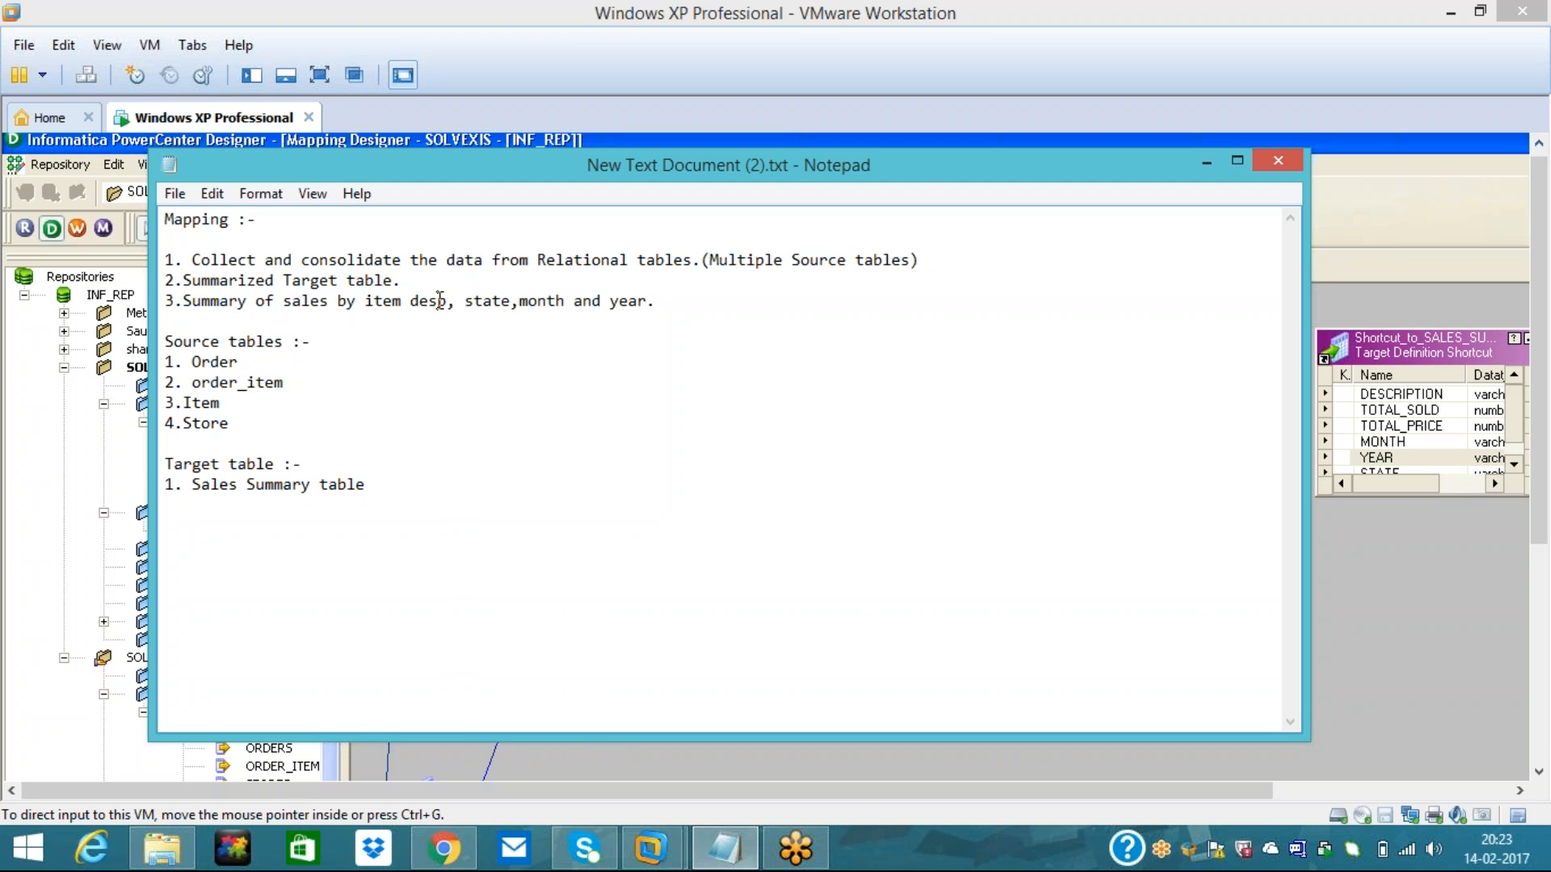
{"action": "left_click", "coordinate": [438, 301]}
{"action": "type", "text": "c"}
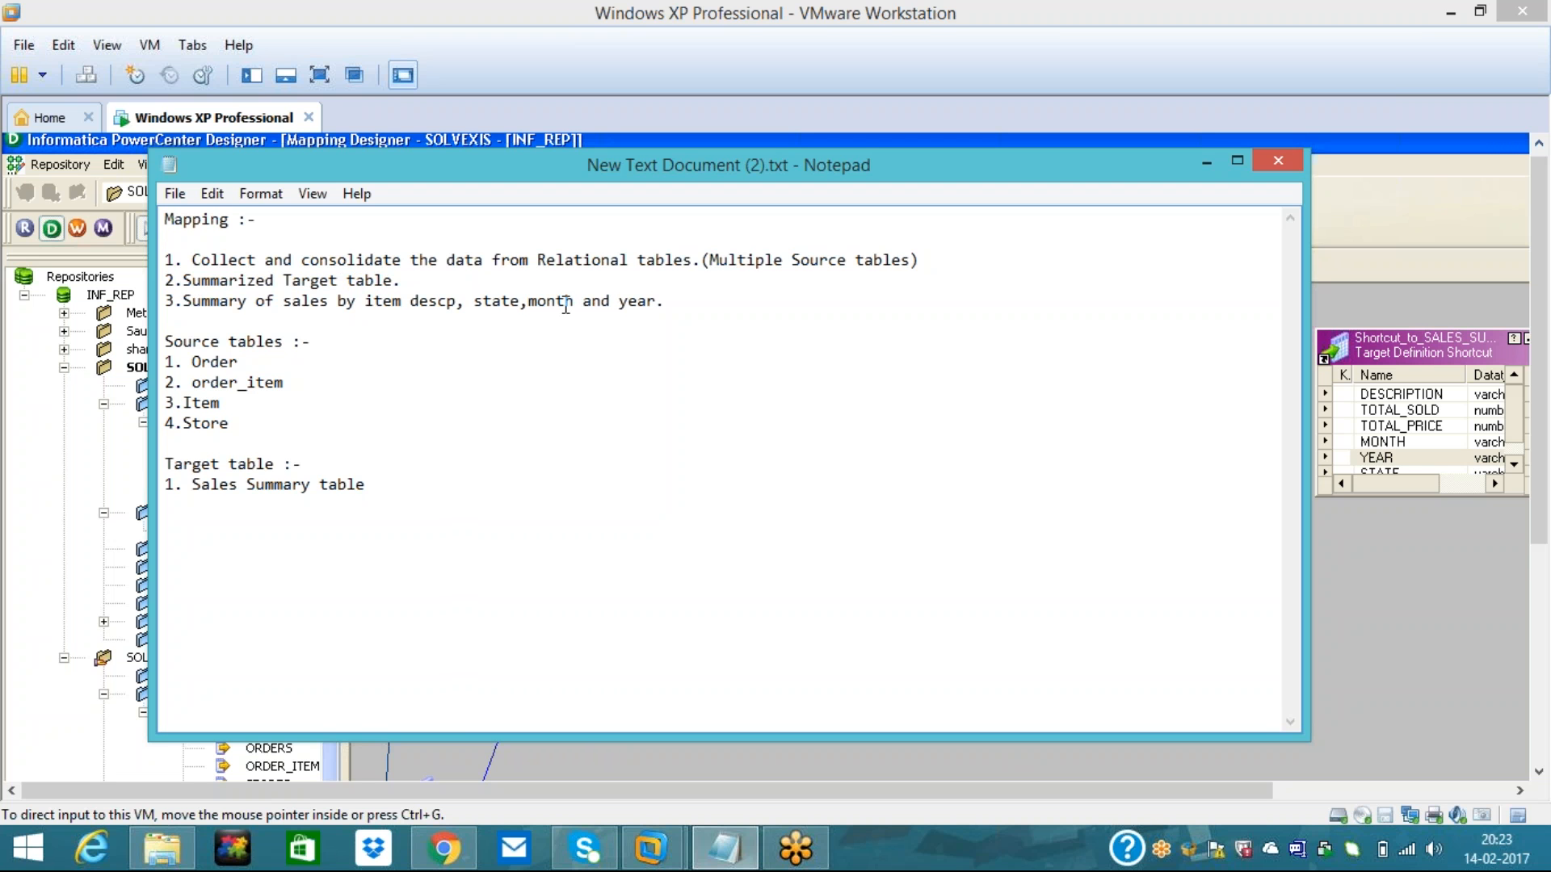
{"action": "key", "text": "Down"}
{"action": "key", "text": "Down"}
{"action": "key", "text": "Down"}
{"action": "left_click", "coordinate": [1204, 161]}
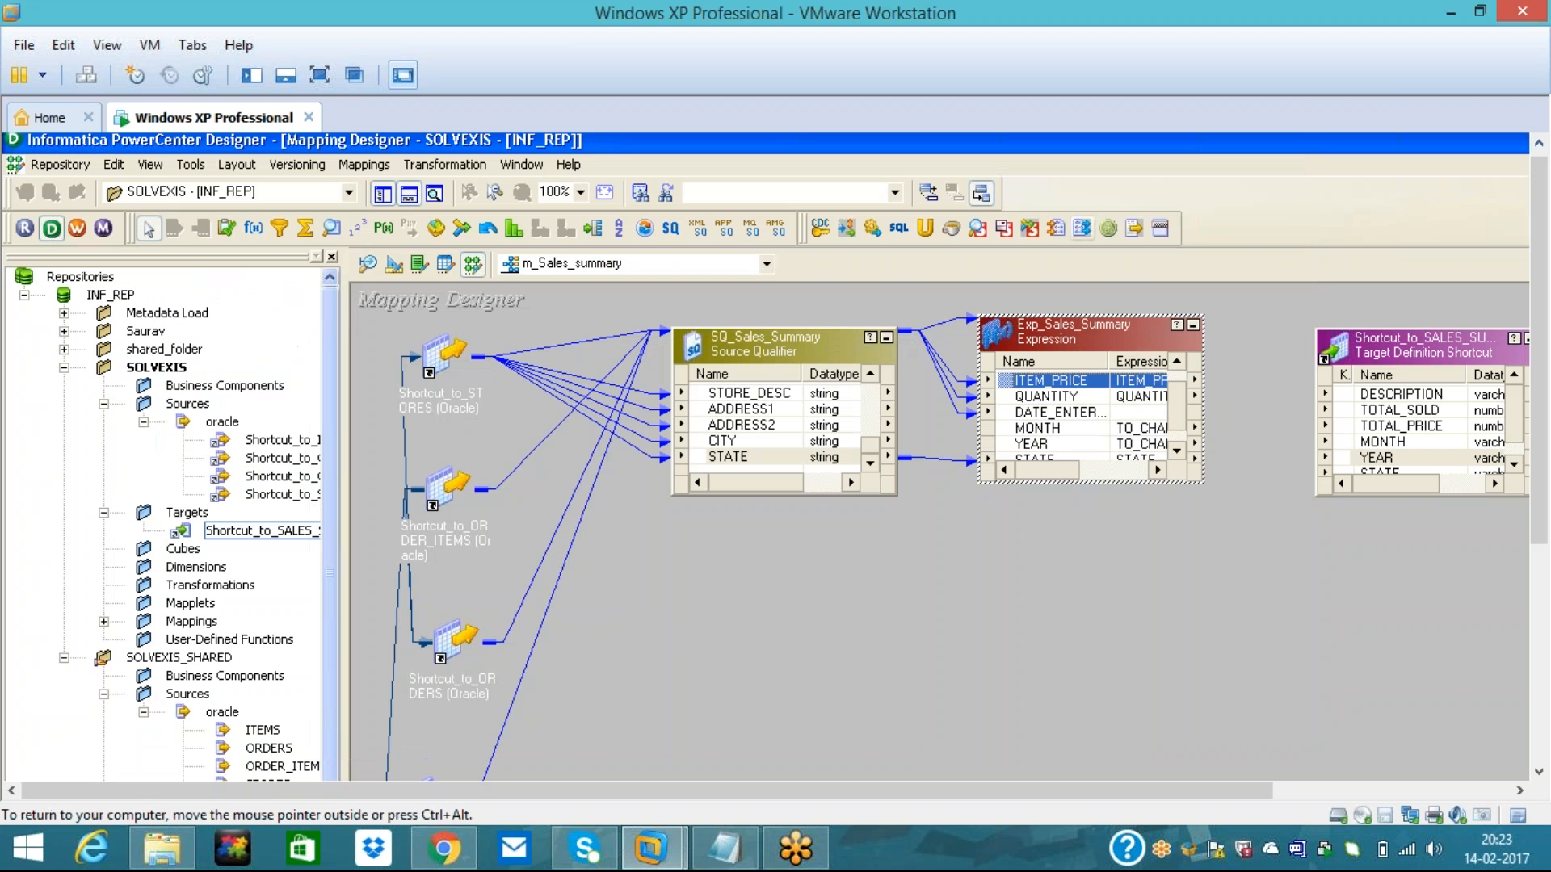
- Place an Aggregator below the target and rename it Agg_Sales_summary, accepting the no-output-ports warning
{"action": "left_click", "coordinate": [1383, 413]}
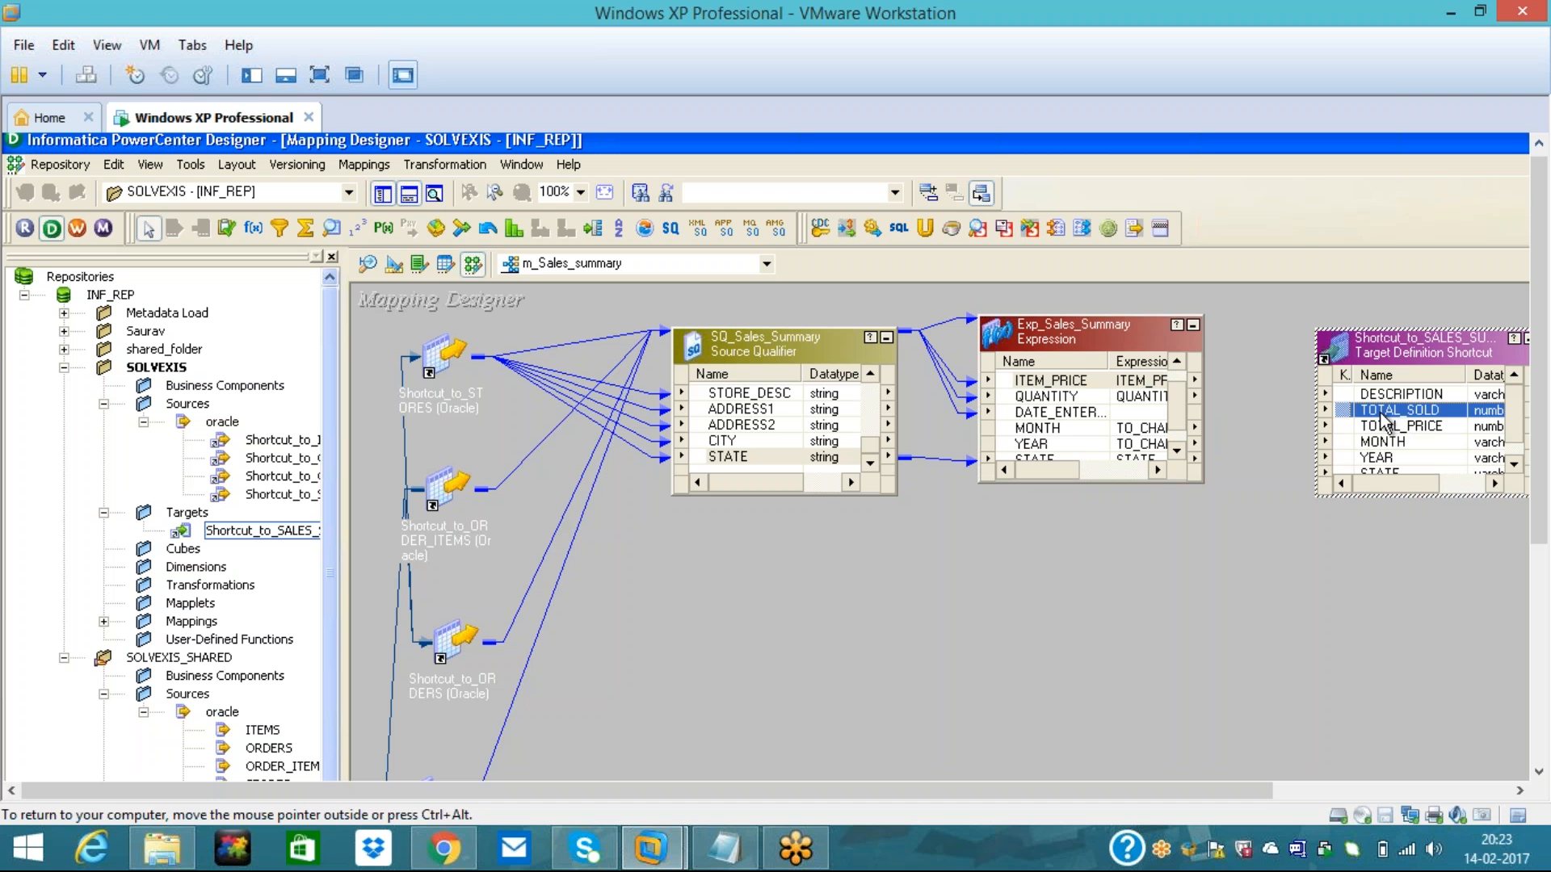
{"action": "left_click", "coordinate": [1383, 426]}
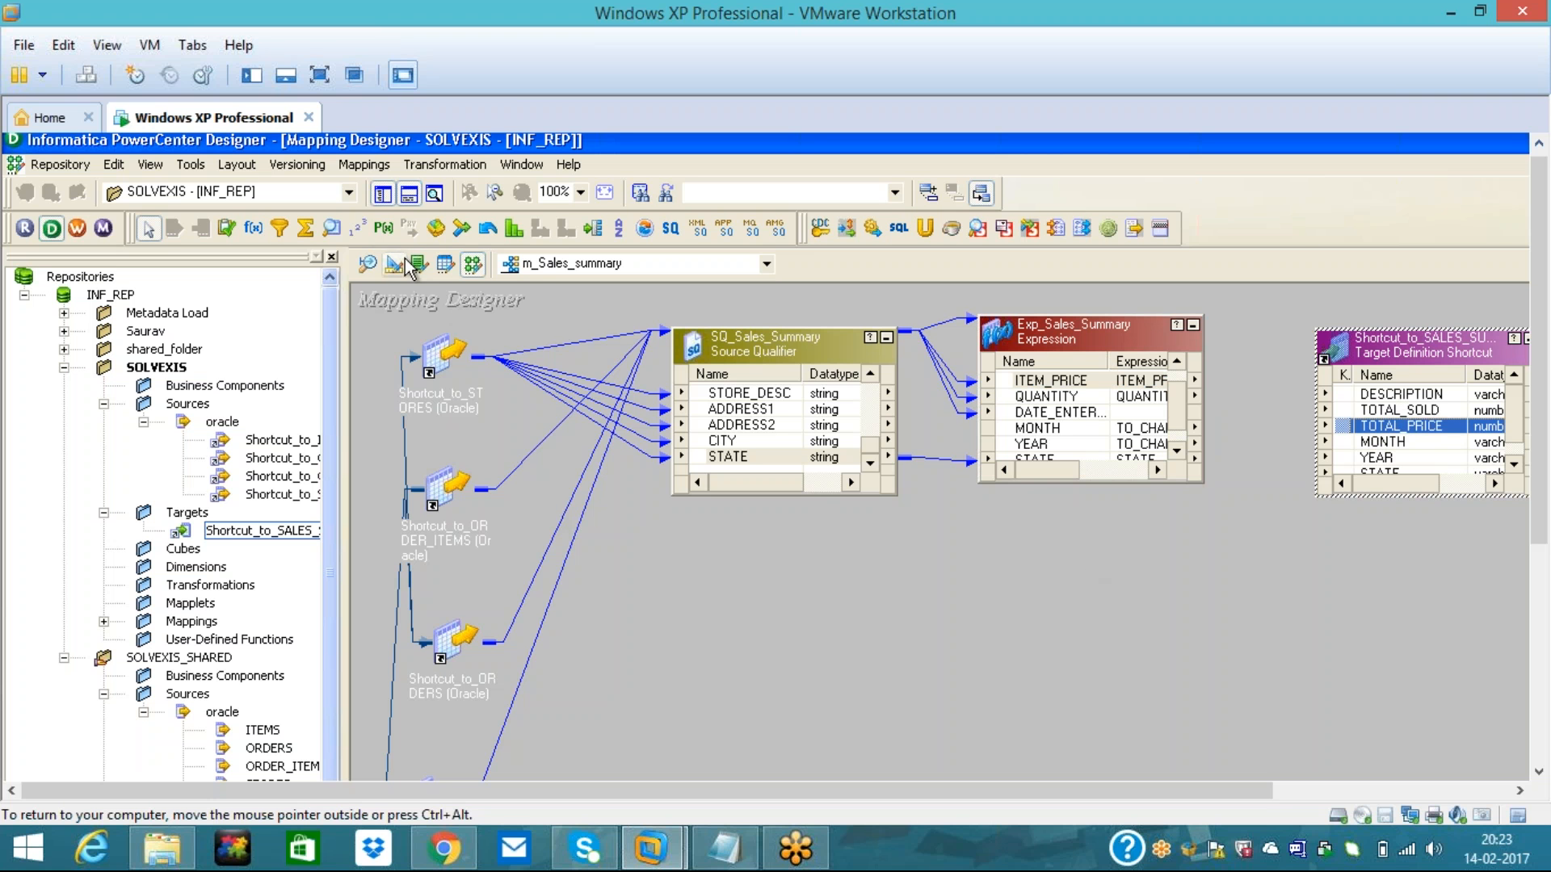
{"action": "left_click", "coordinate": [305, 230]}
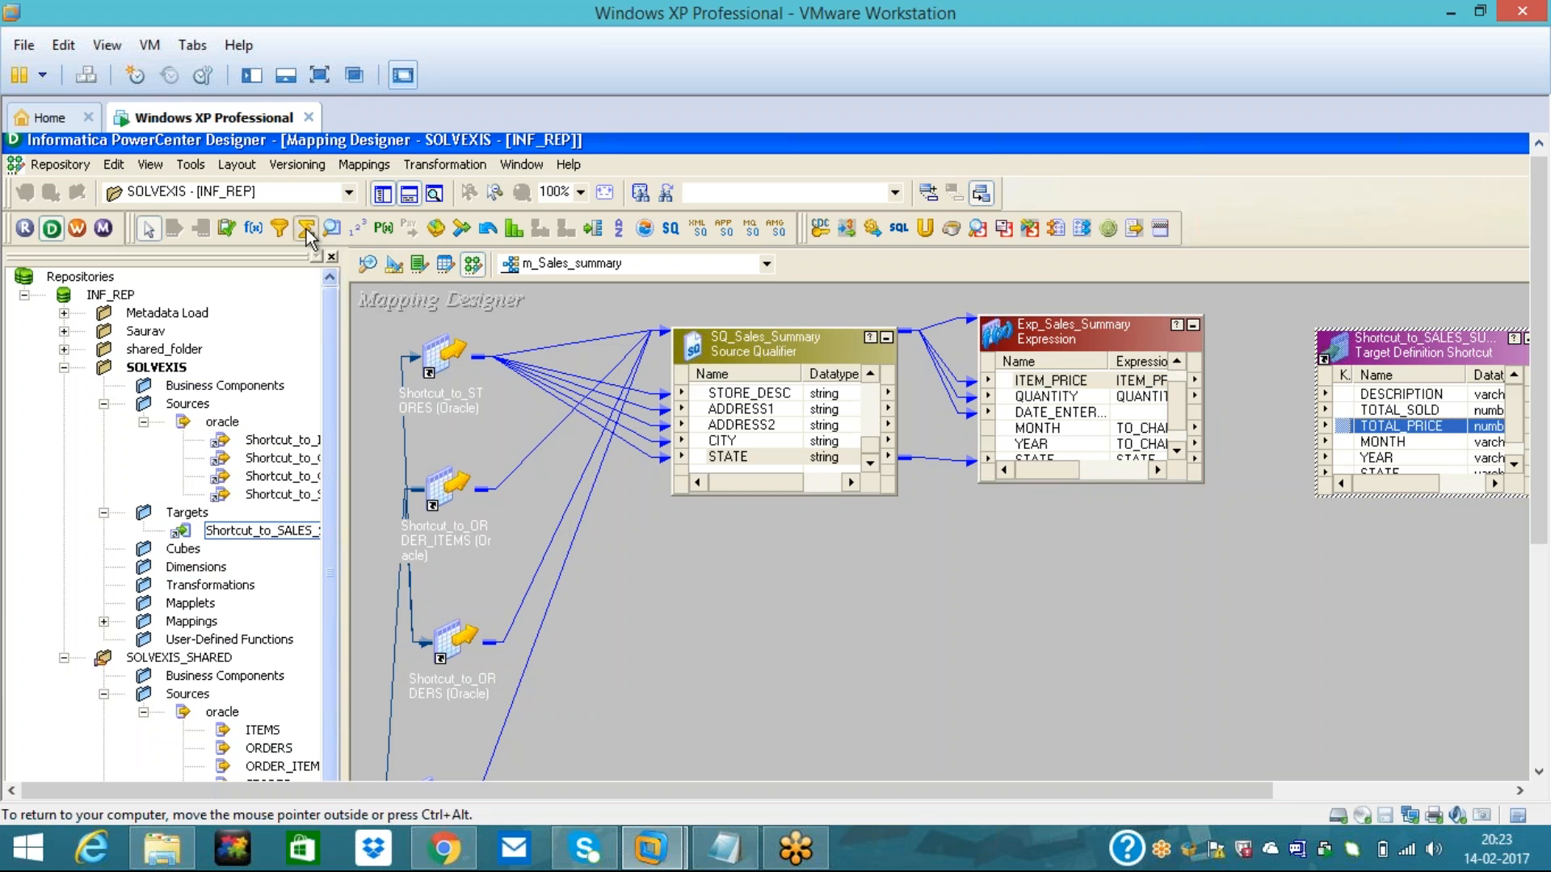
{"action": "left_click", "coordinate": [1132, 558]}
{"action": "double_click", "coordinate": [1224, 588]}
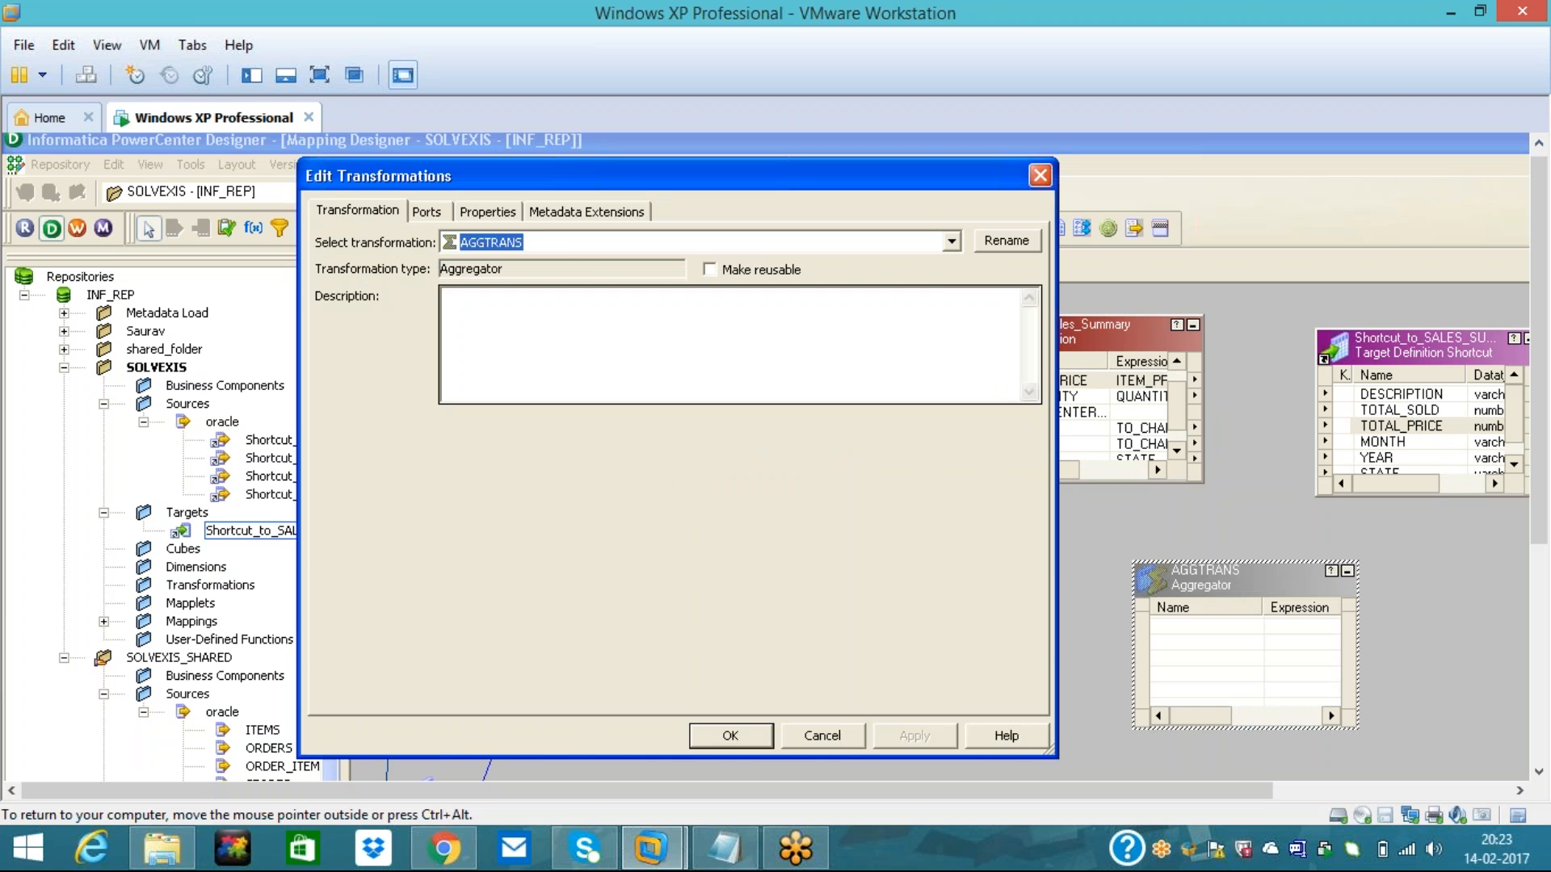
{"action": "left_click", "coordinate": [987, 236]}
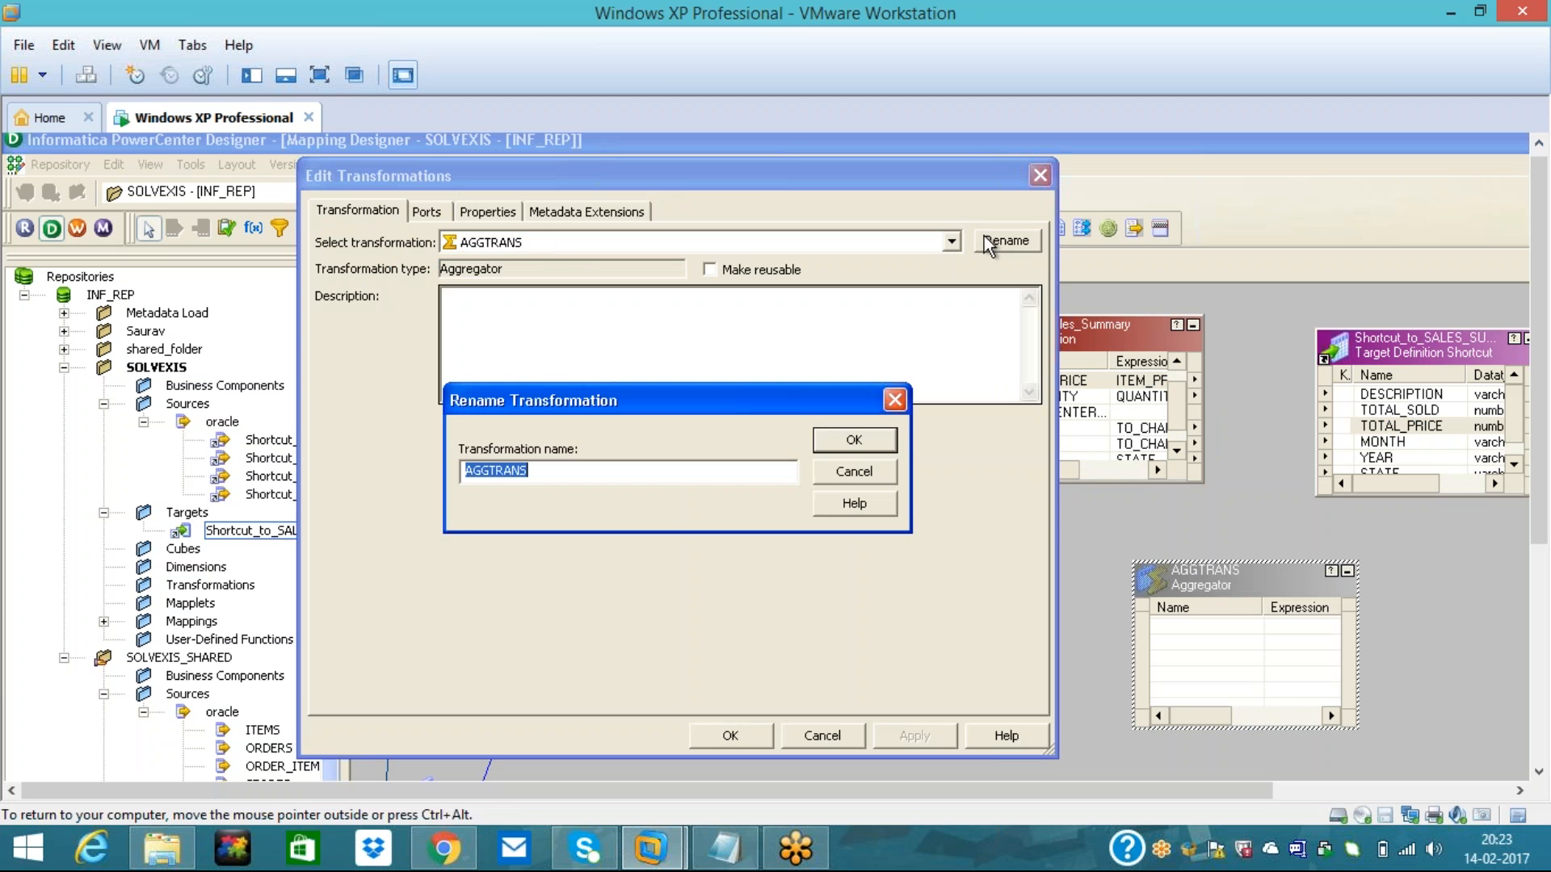
{"action": "type", "text": "Agg_Sales_summary"}
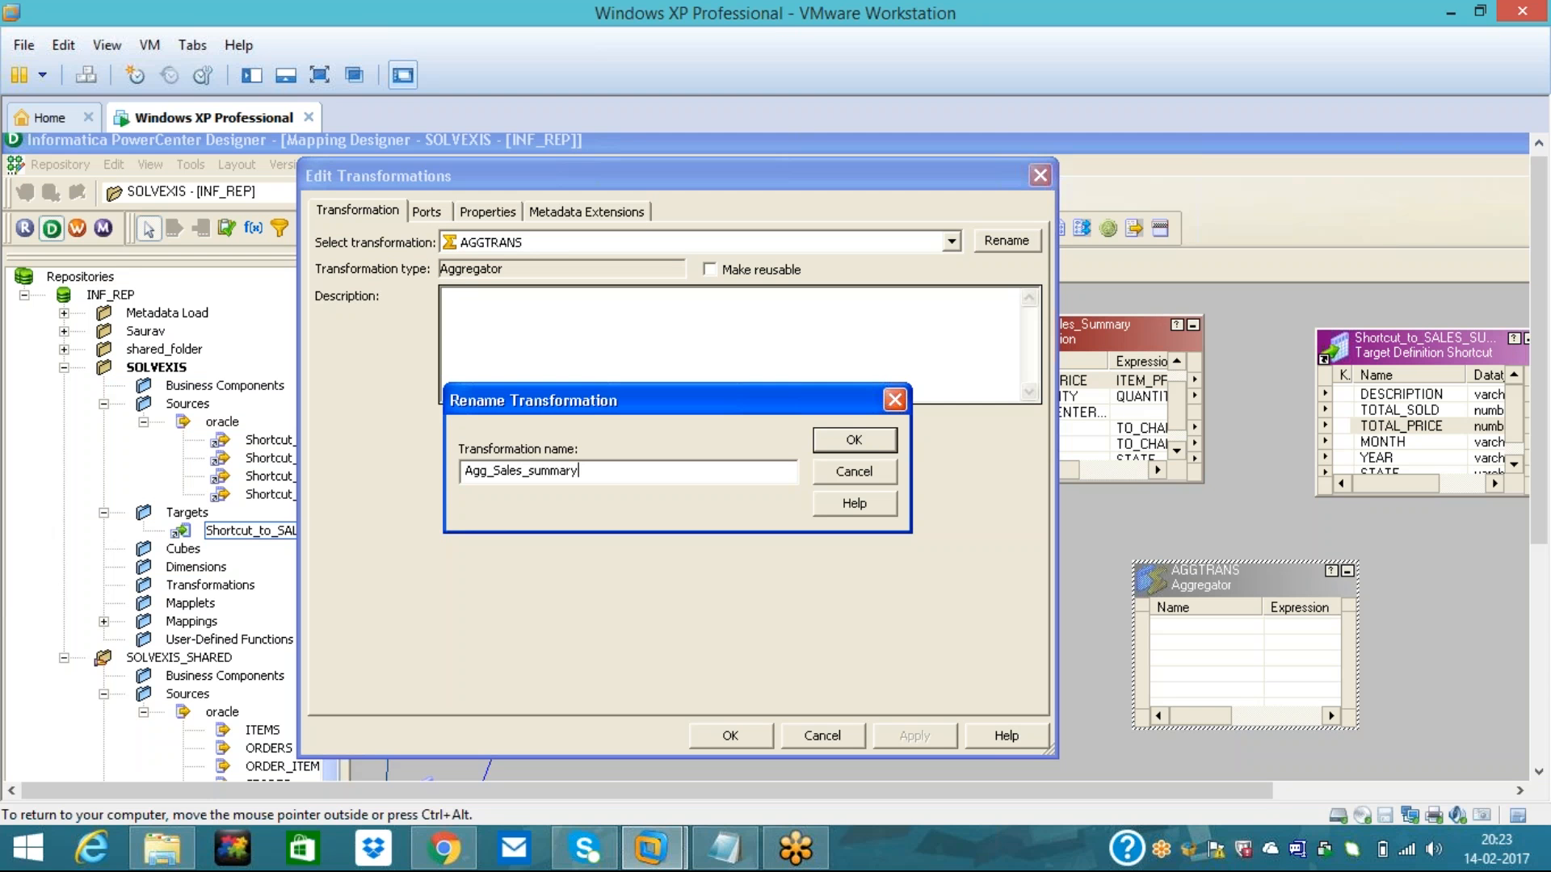
{"action": "left_click", "coordinate": [857, 441]}
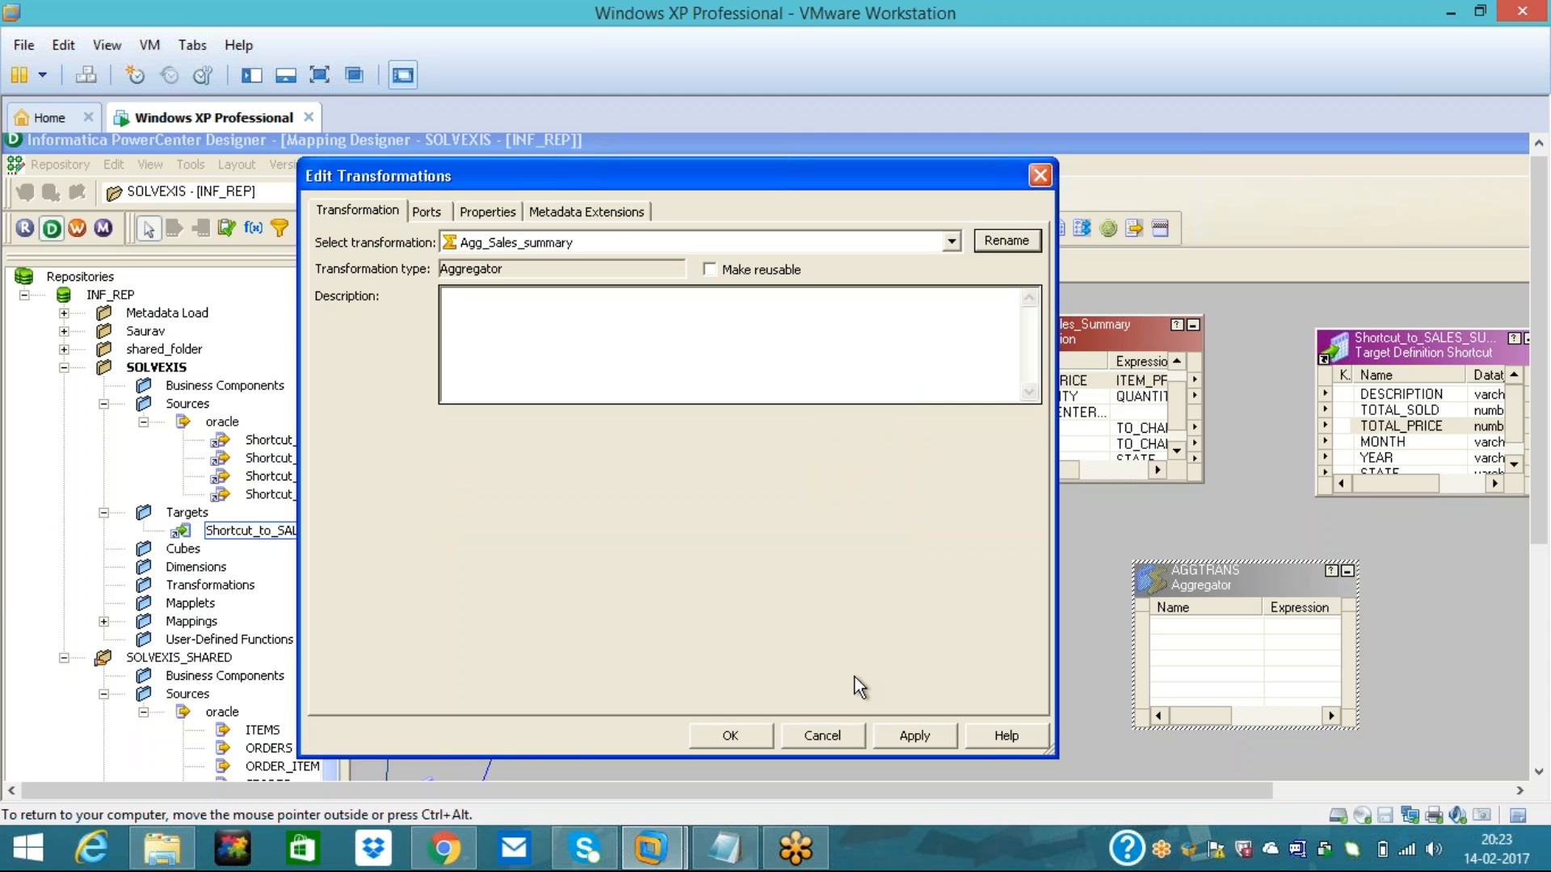
{"action": "left_click", "coordinate": [917, 739]}
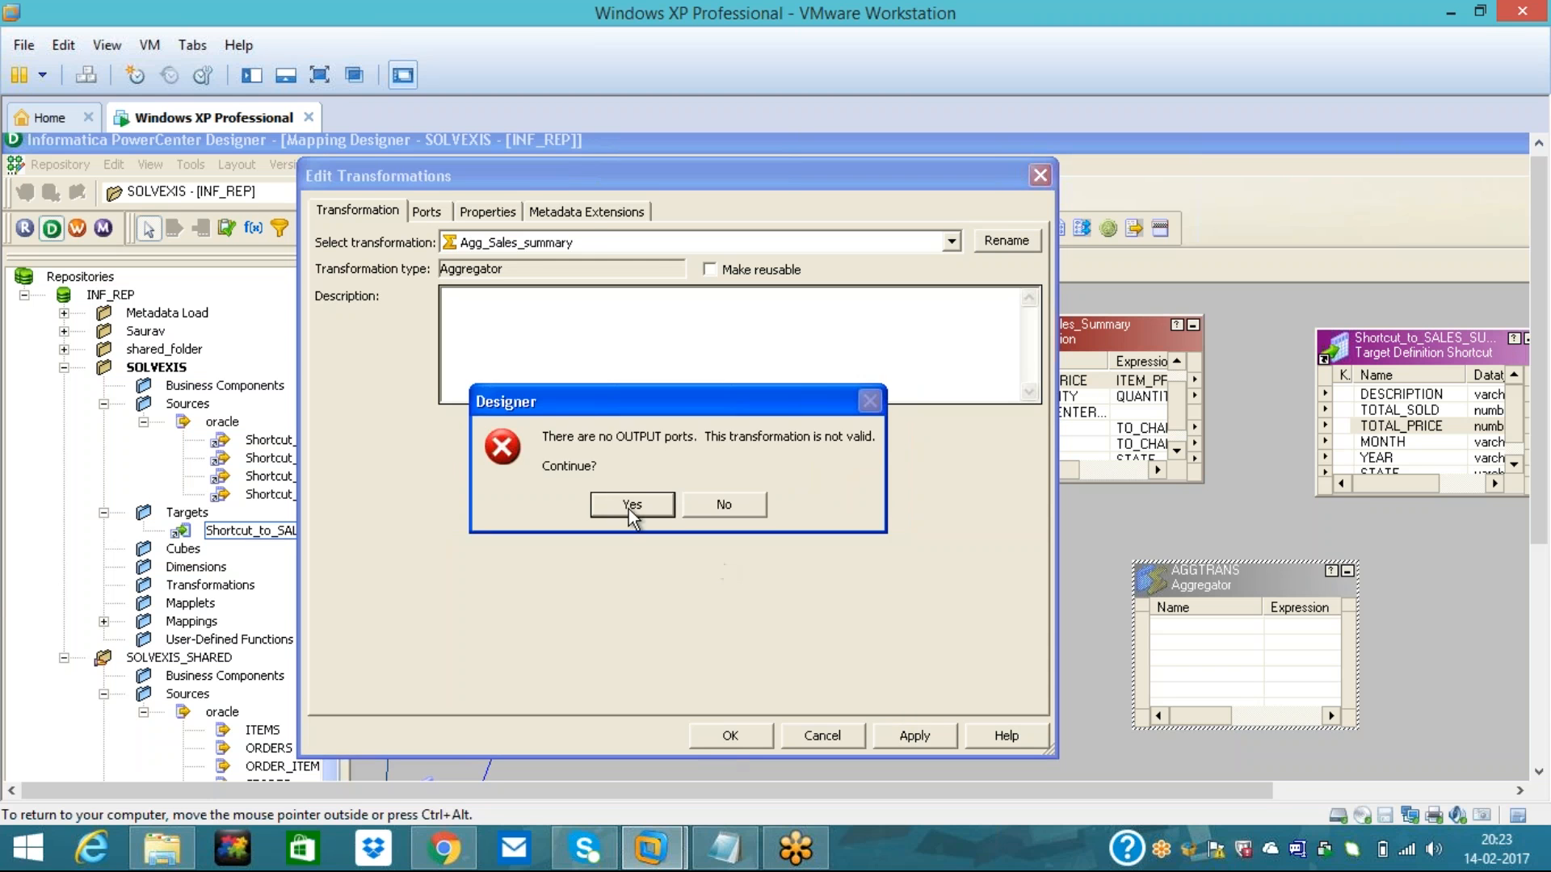
{"action": "left_click", "coordinate": [629, 504]}
{"action": "left_click", "coordinate": [733, 736]}
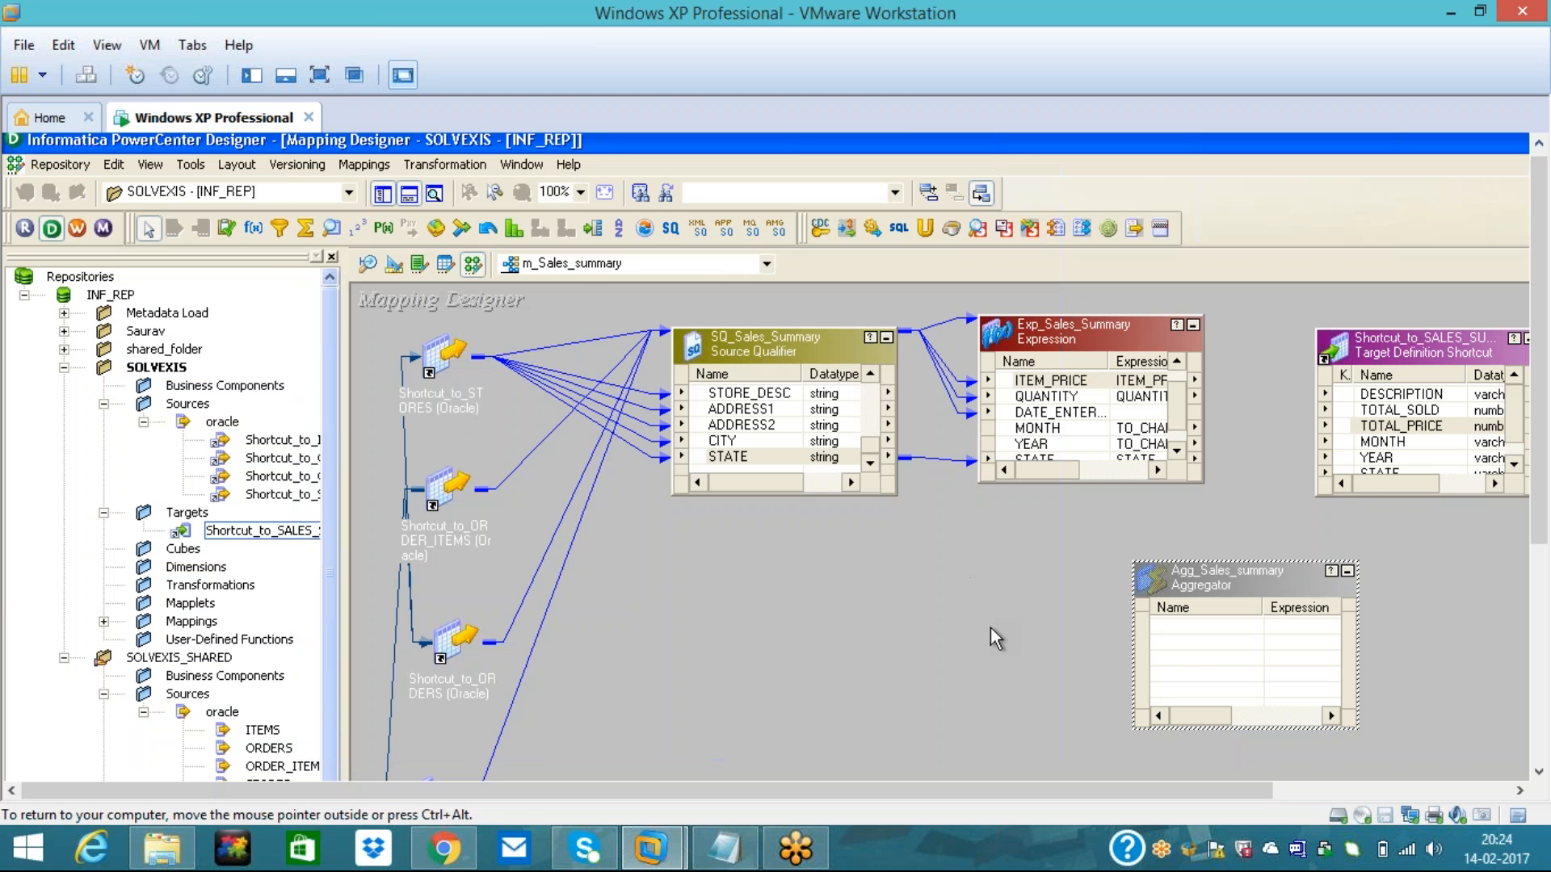
- Link ITEM_PRICE, QUANTITY and ITEM_DESC from Exp_Sales_Summary into Agg_Sales_summary
{"action": "left_click", "coordinate": [1005, 386]}
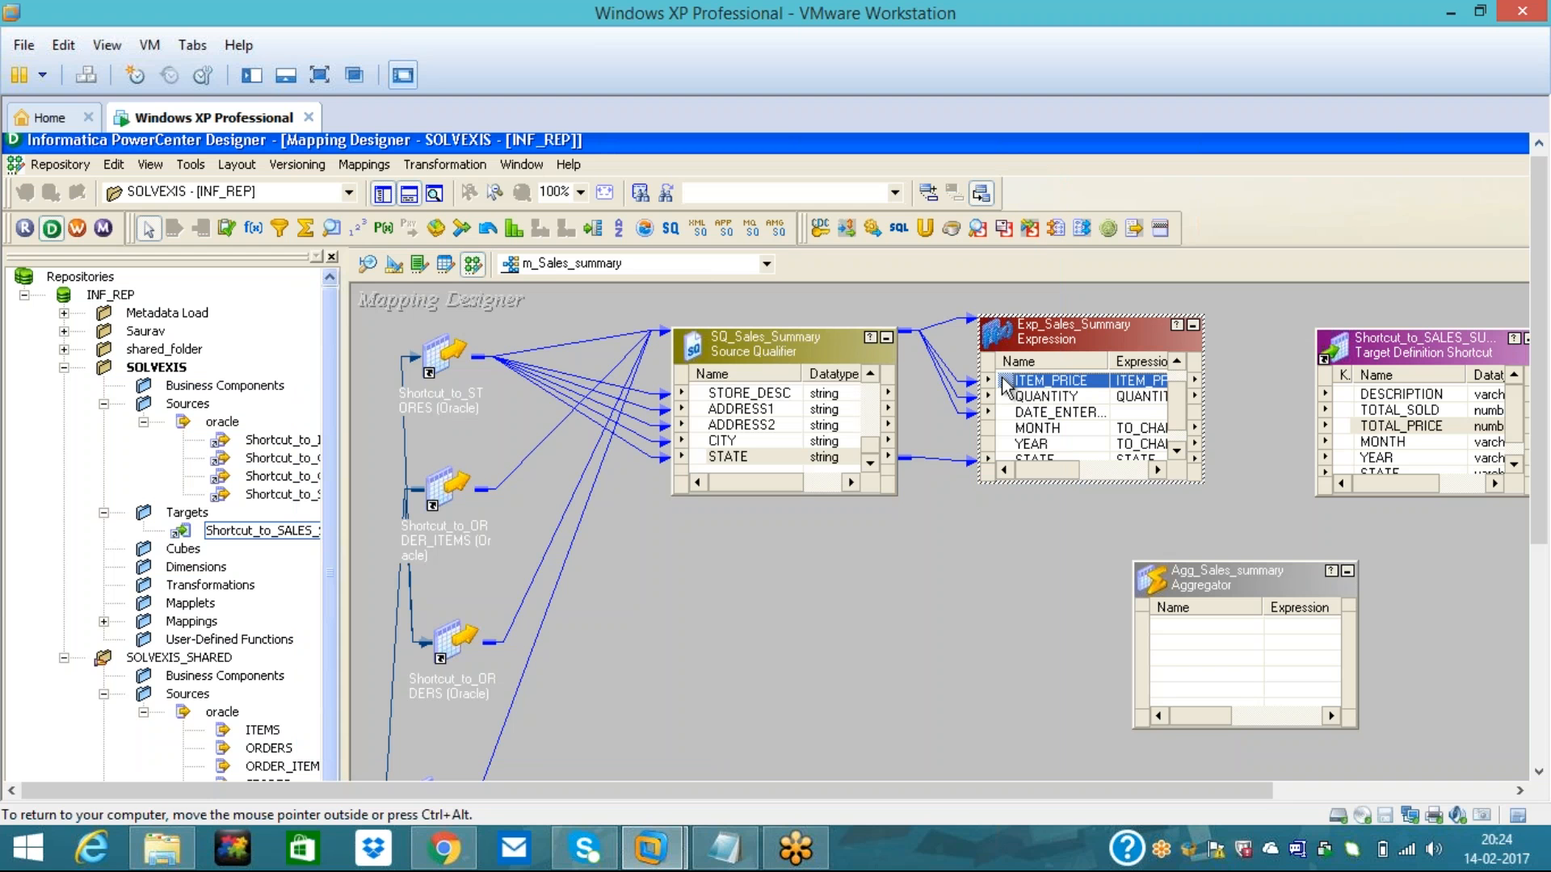
{"action": "left_click_drag", "start_coordinate": [1006, 386], "coordinate": [1155, 635]}
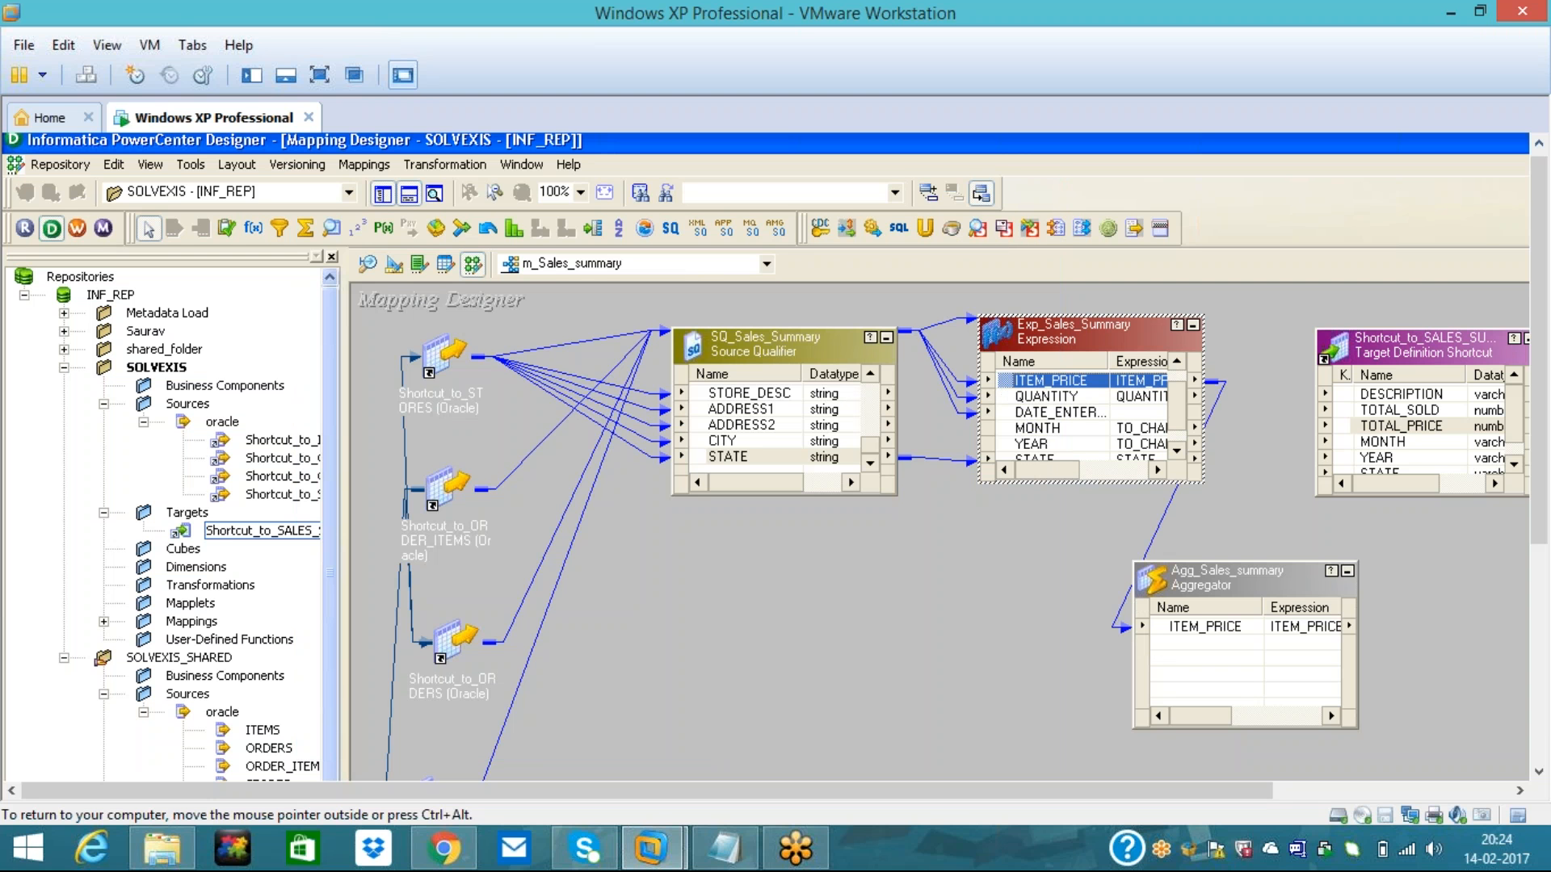
{"action": "left_click", "coordinate": [1008, 399]}
{"action": "left_click_drag", "start_coordinate": [1008, 396], "coordinate": [1160, 646]}
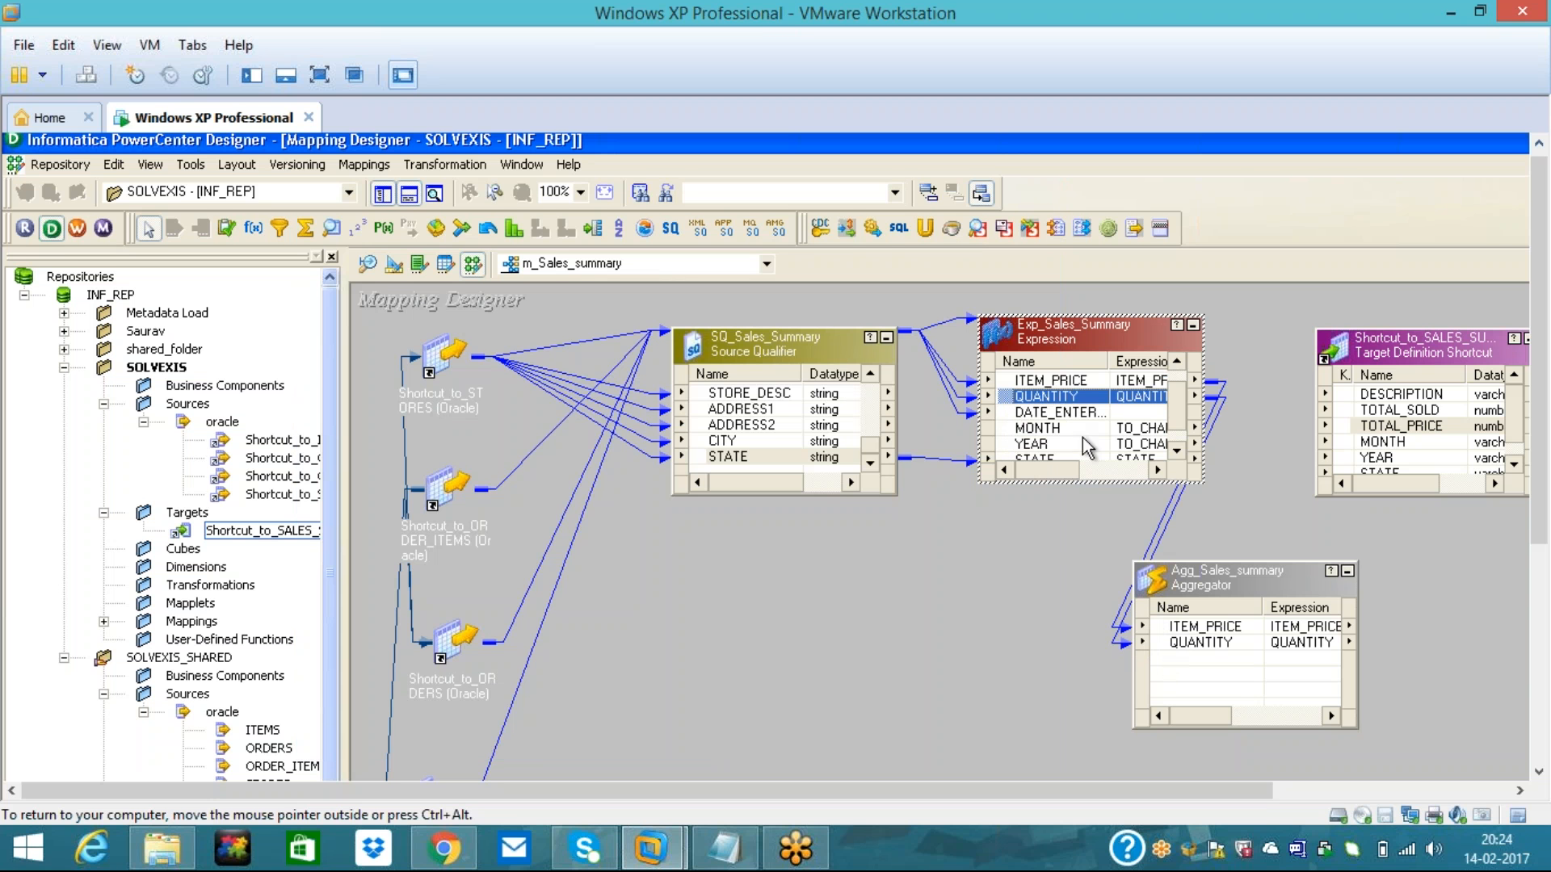
{"action": "left_click", "coordinate": [1178, 362]}
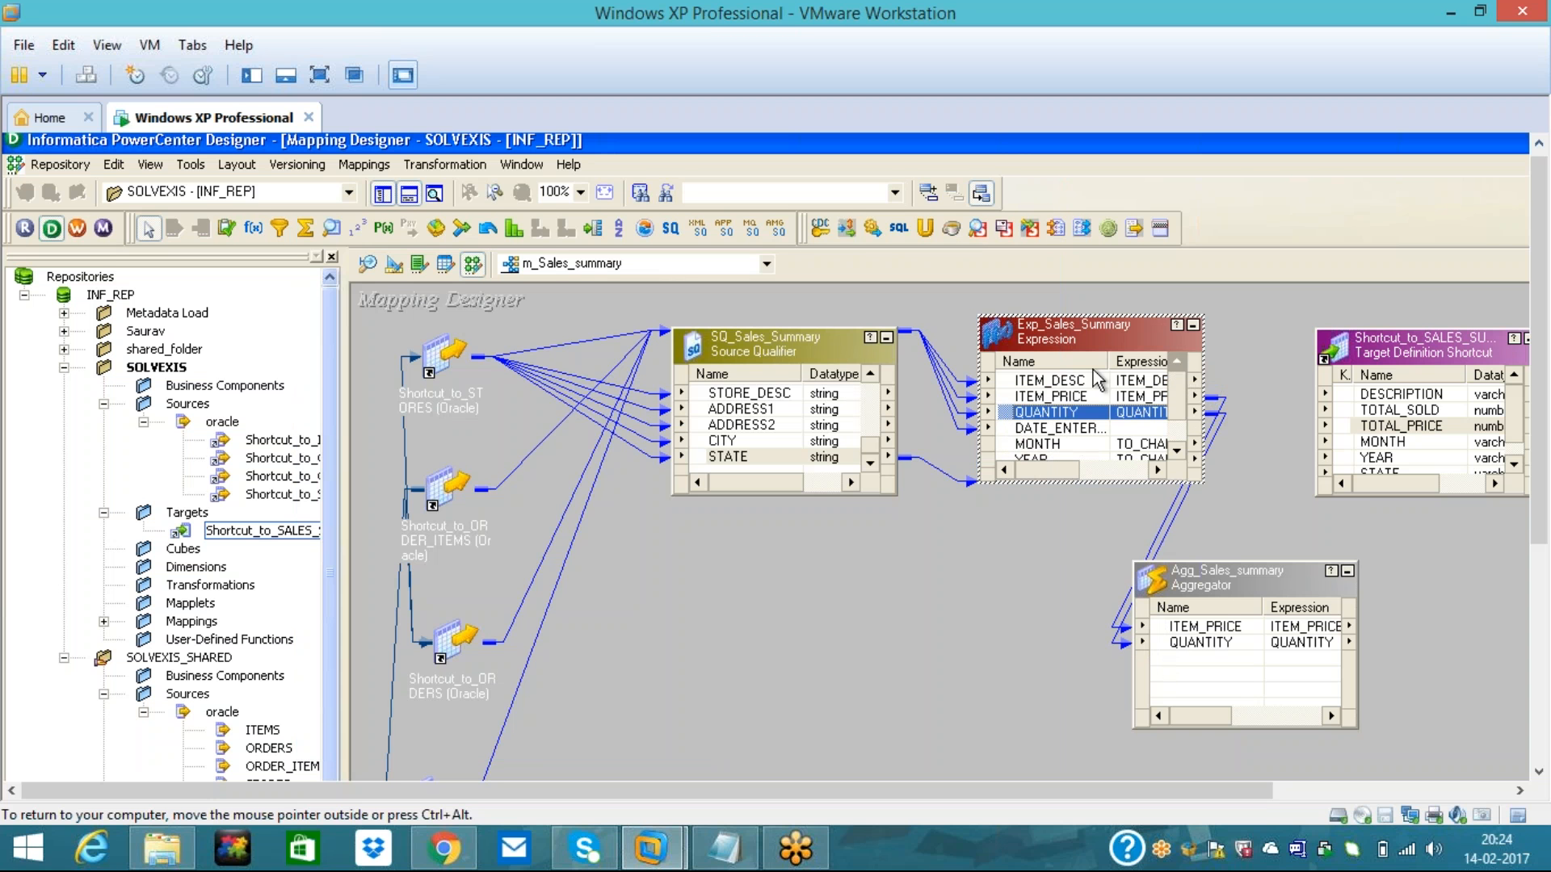
{"action": "left_click", "coordinate": [1007, 383]}
{"action": "left_click_drag", "start_coordinate": [1006, 393], "coordinate": [1173, 664]}
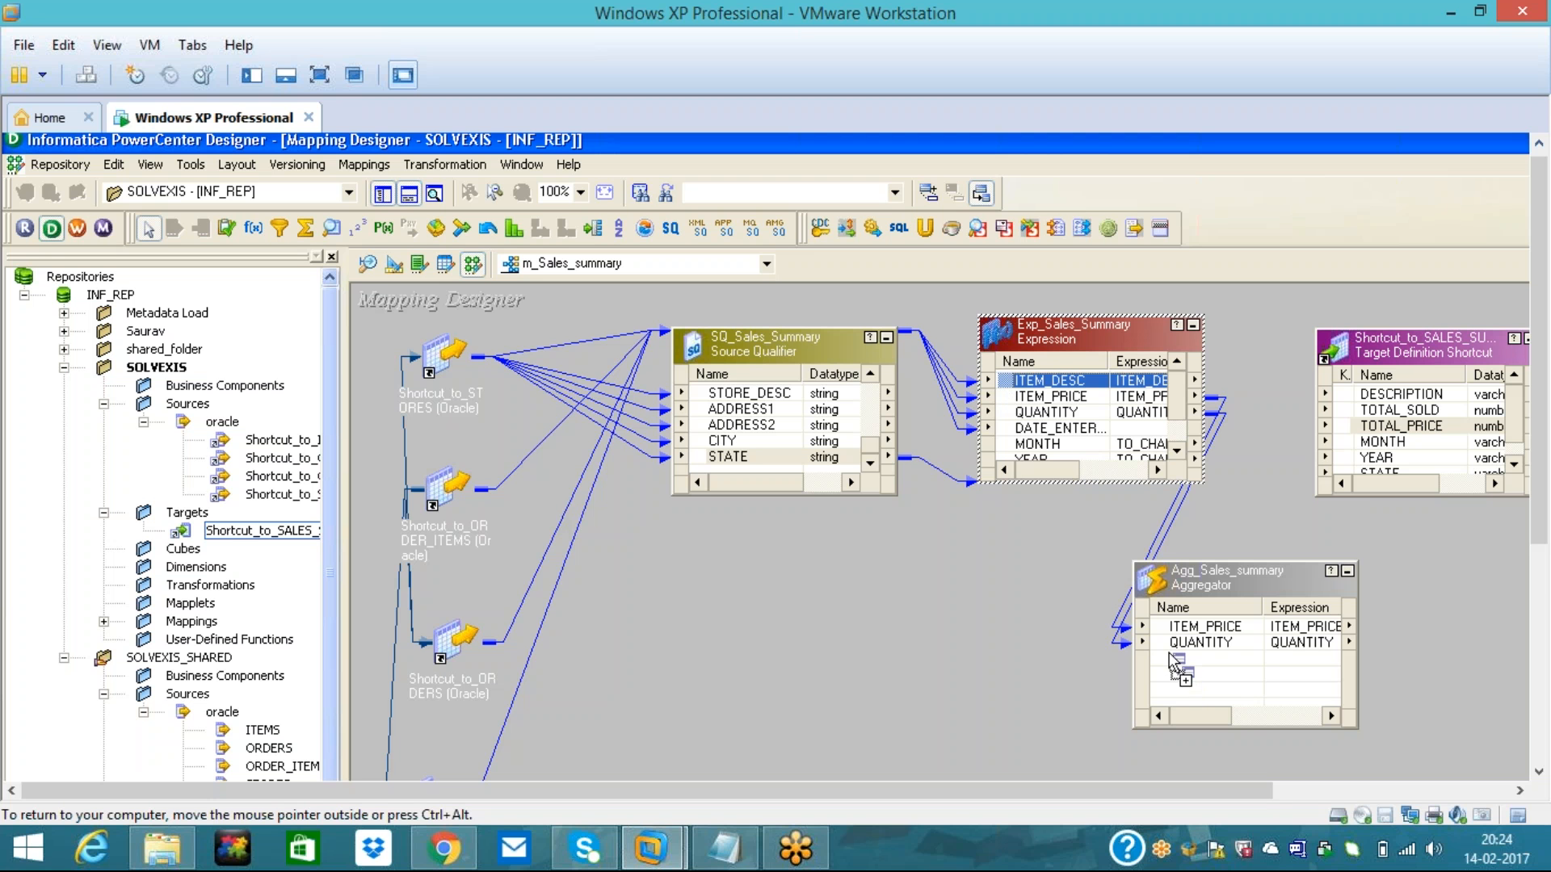
- Link MONTH, YEAR and STATE into the aggregator and open its Edit Transformations dialog
{"action": "left_click", "coordinate": [1176, 448]}
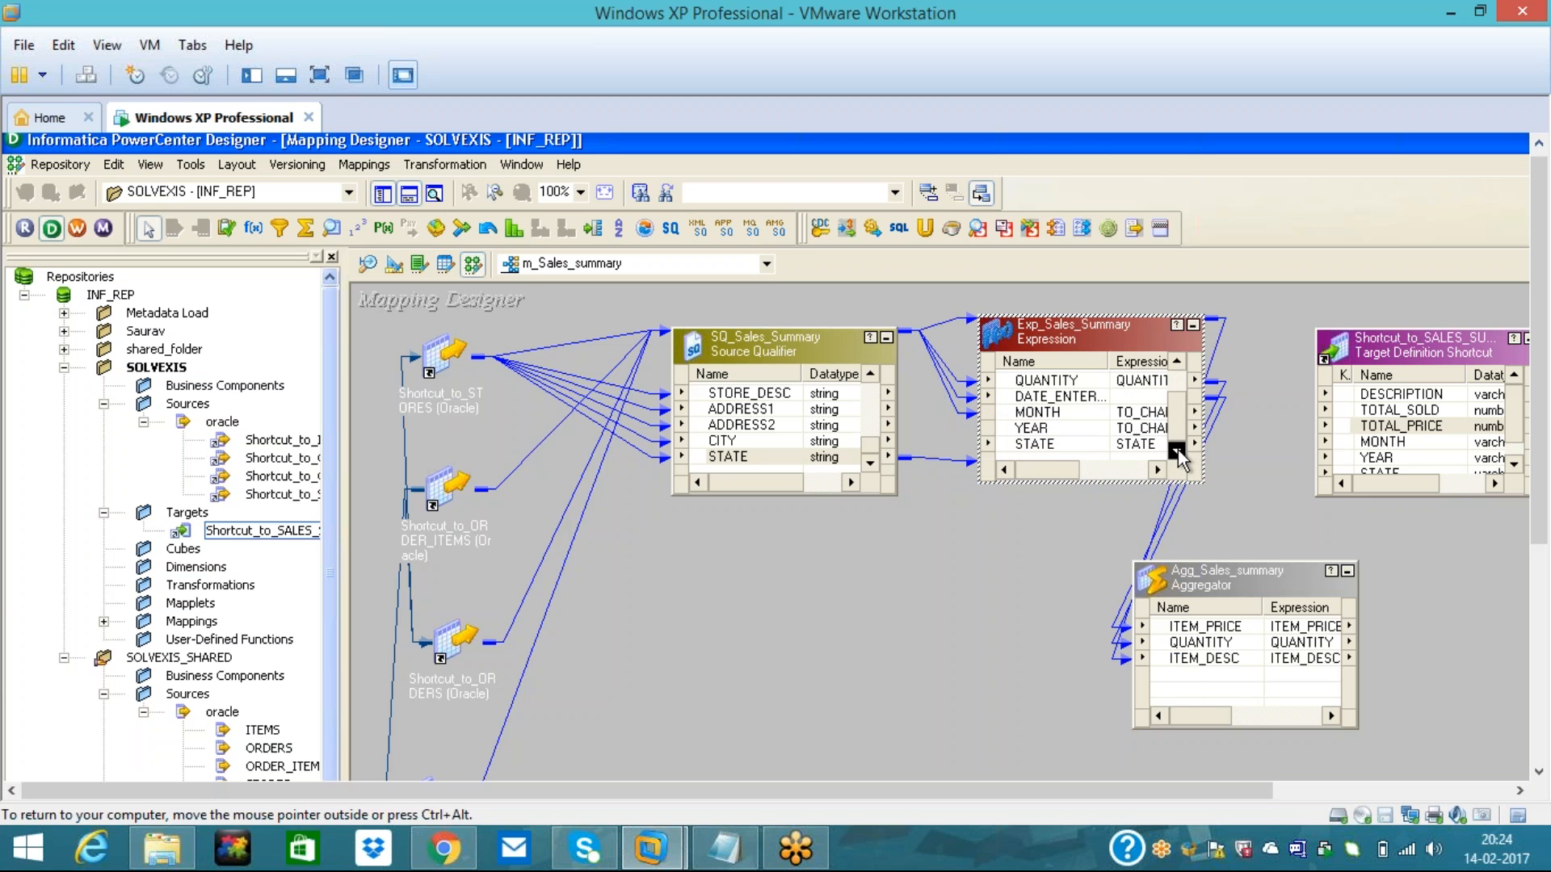
{"action": "left_click_drag", "start_coordinate": [1015, 419], "coordinate": [1182, 683]}
{"action": "left_click_drag", "start_coordinate": [1009, 429], "coordinate": [1160, 693]}
{"action": "left_click", "coordinate": [1009, 442]}
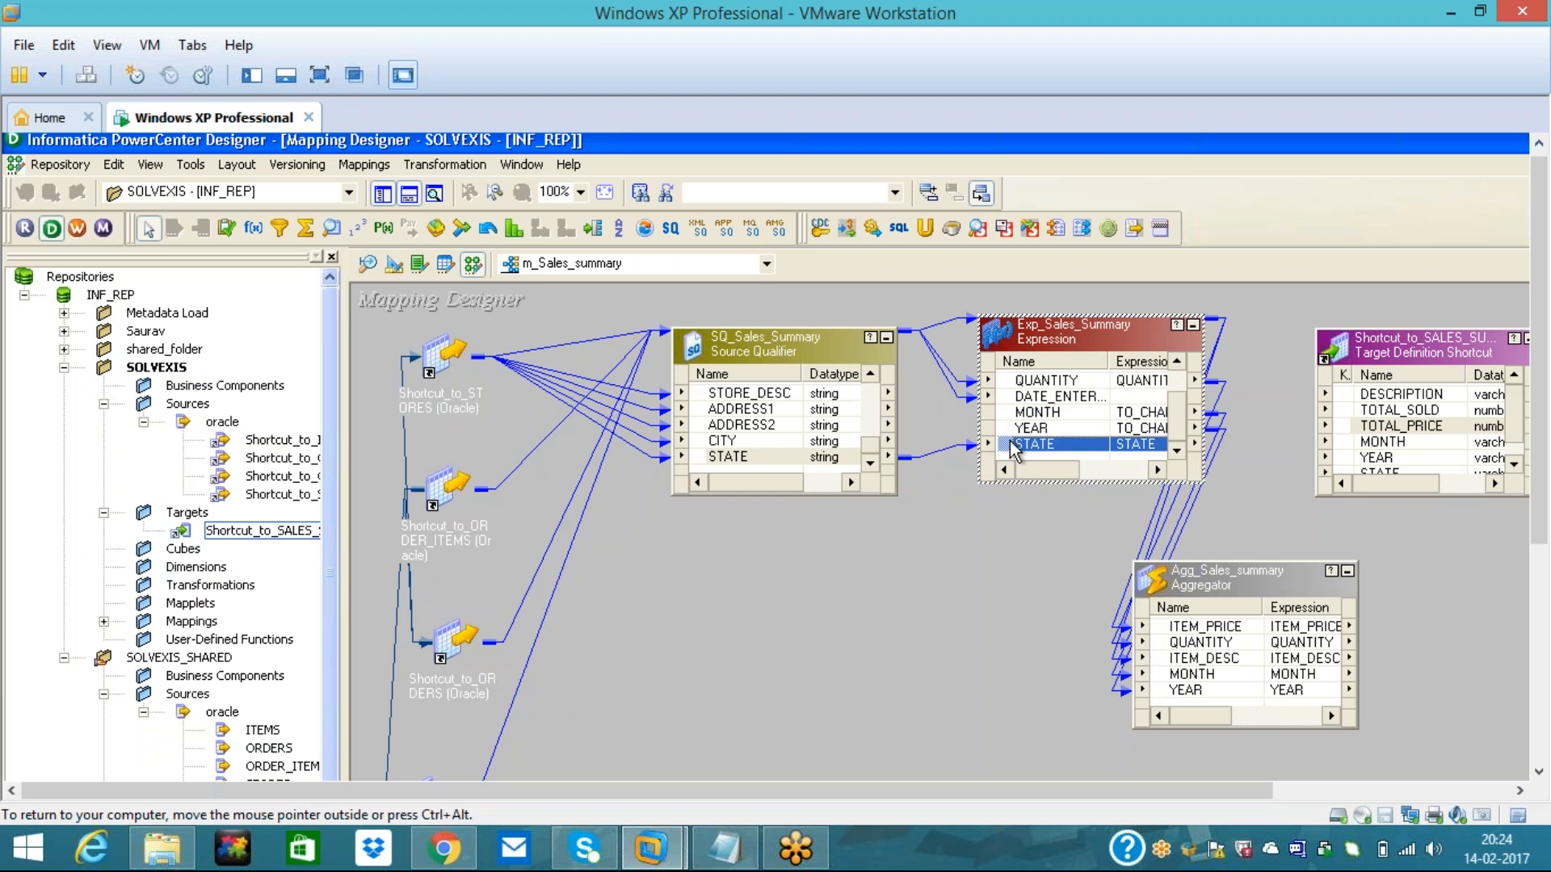
{"action": "left_click_drag", "start_coordinate": [1007, 443], "coordinate": [1159, 709]}
{"action": "left_click", "coordinate": [1010, 745]}
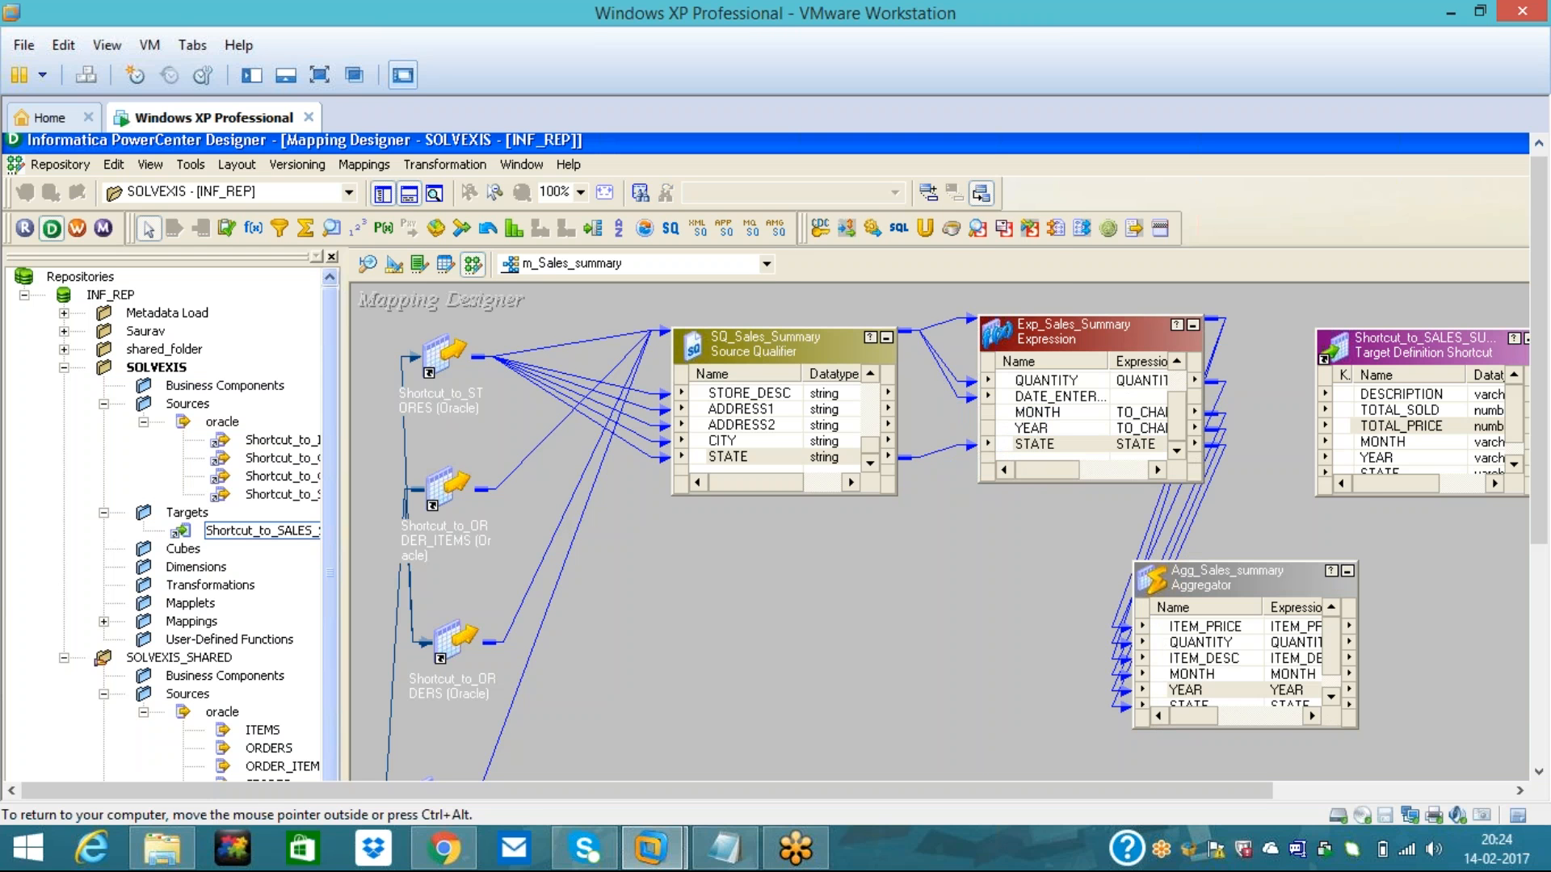
{"action": "double_click", "coordinate": [1201, 573]}
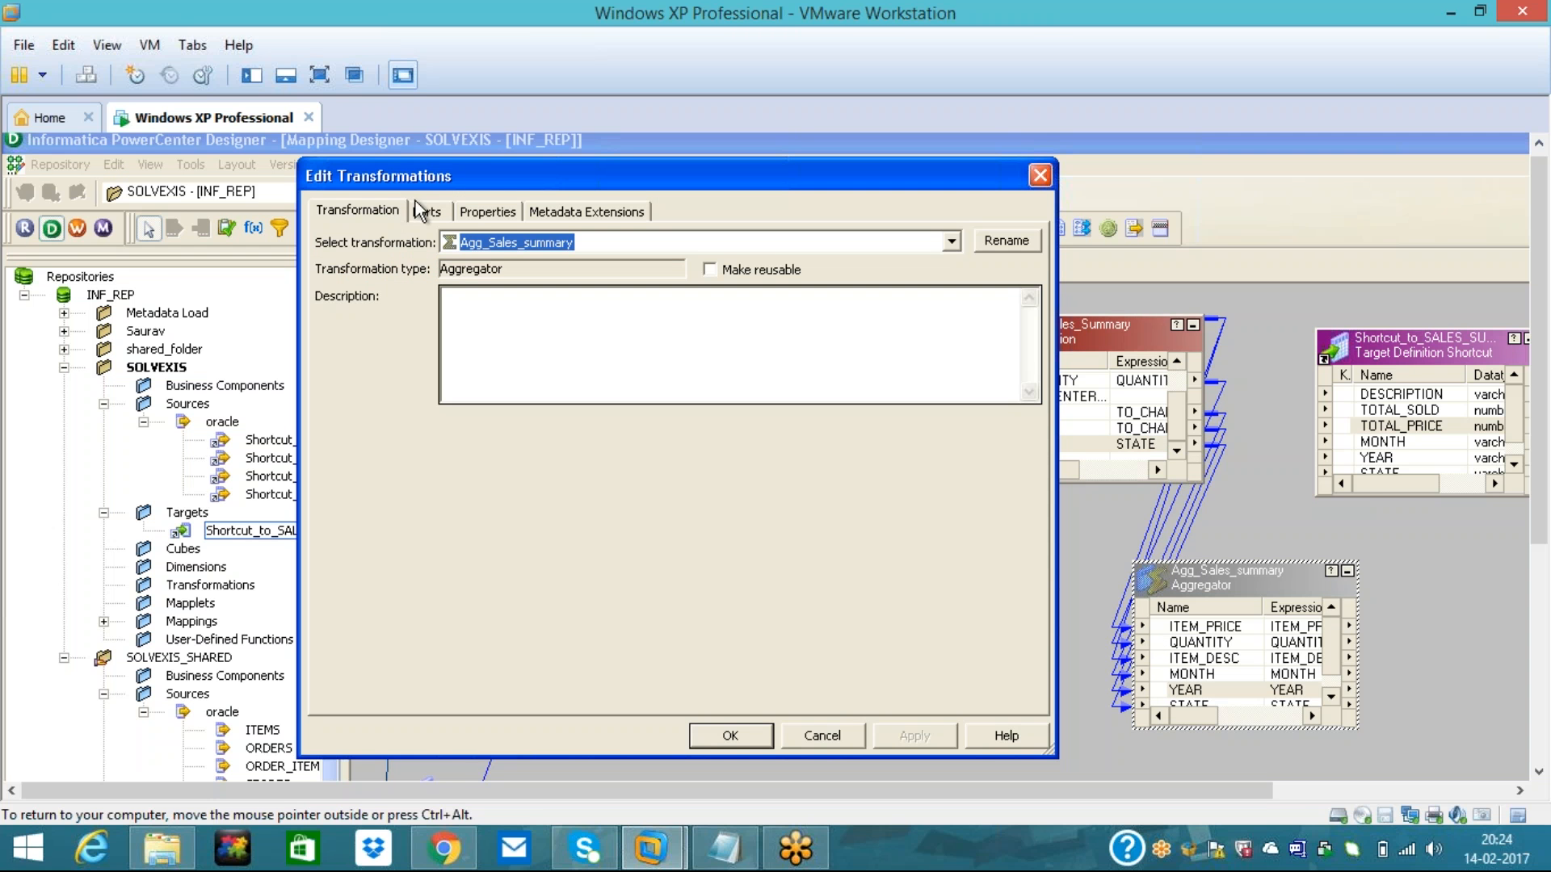
- Show the aggregator's ports and select QUANTITY, leaving the port order unchanged
{"action": "left_click", "coordinate": [483, 211]}
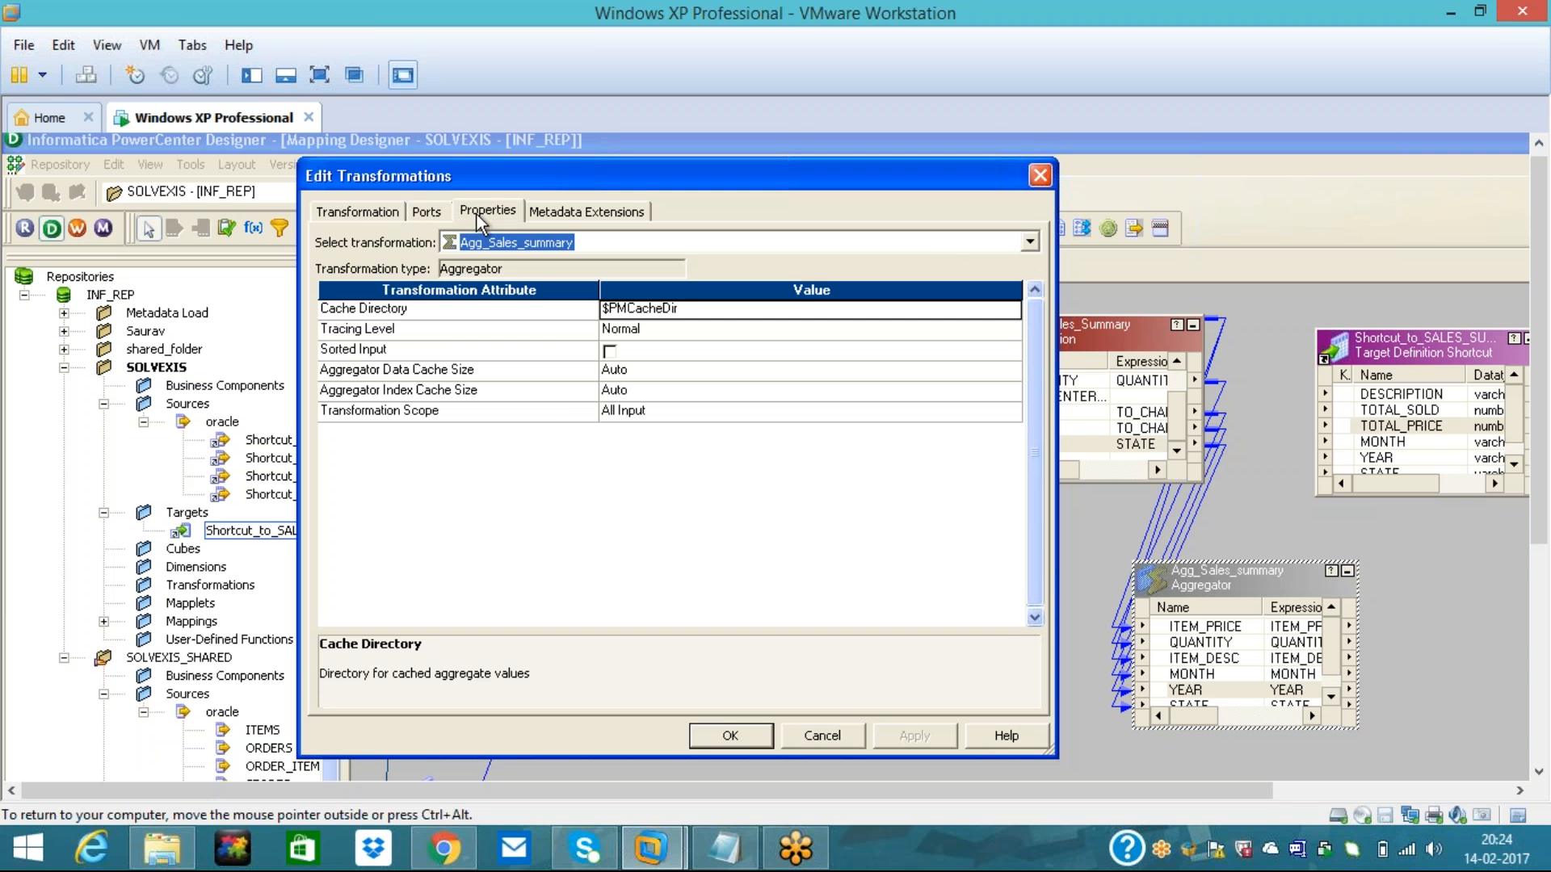
{"action": "left_click", "coordinate": [427, 211]}
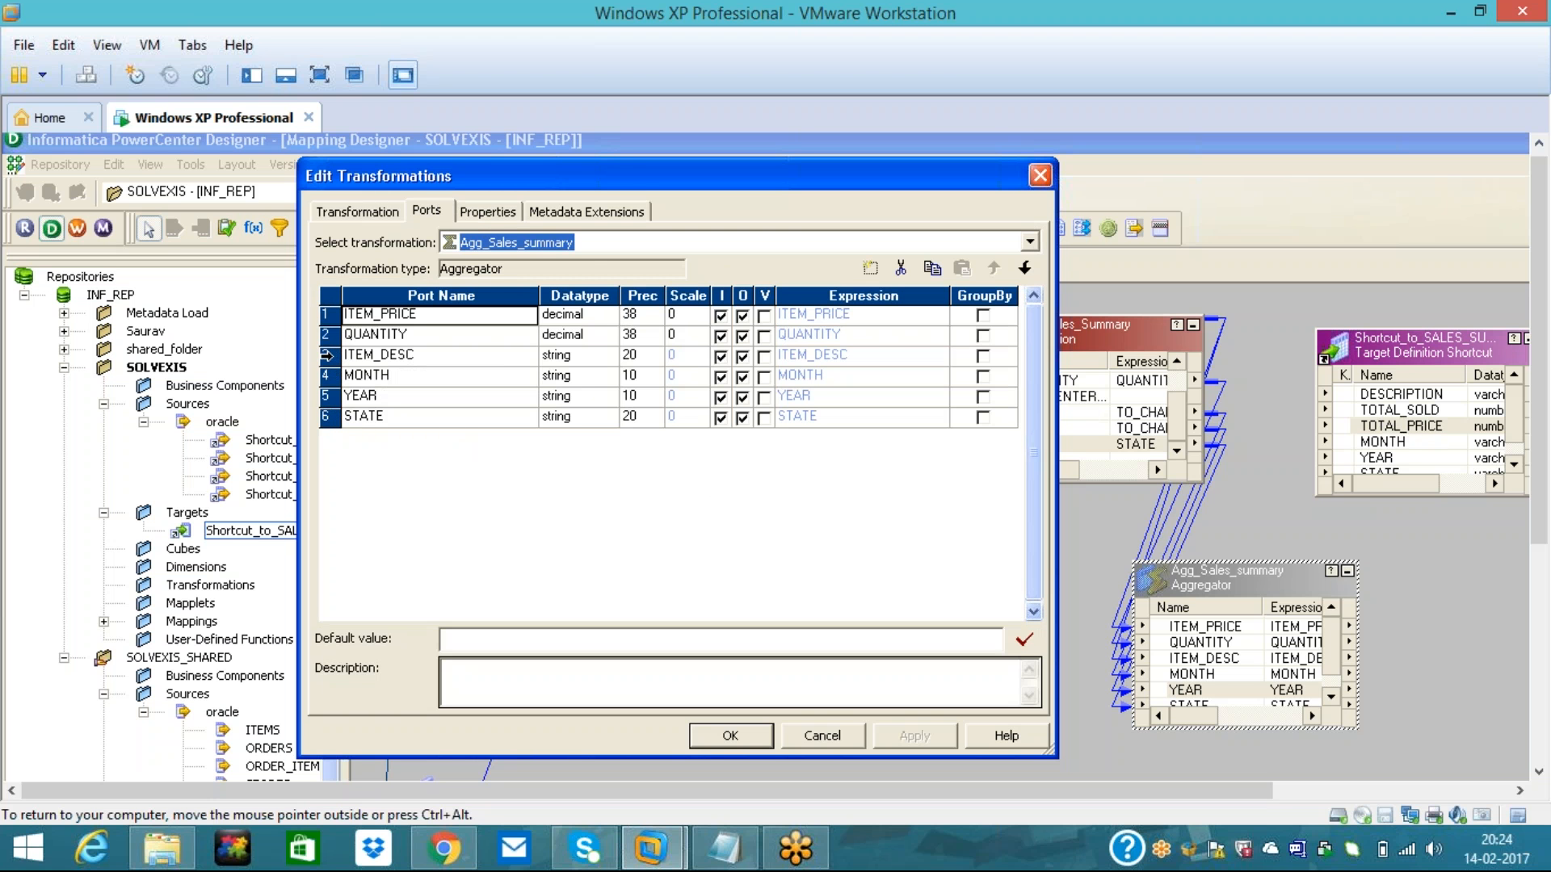
{"action": "left_click", "coordinate": [327, 334]}
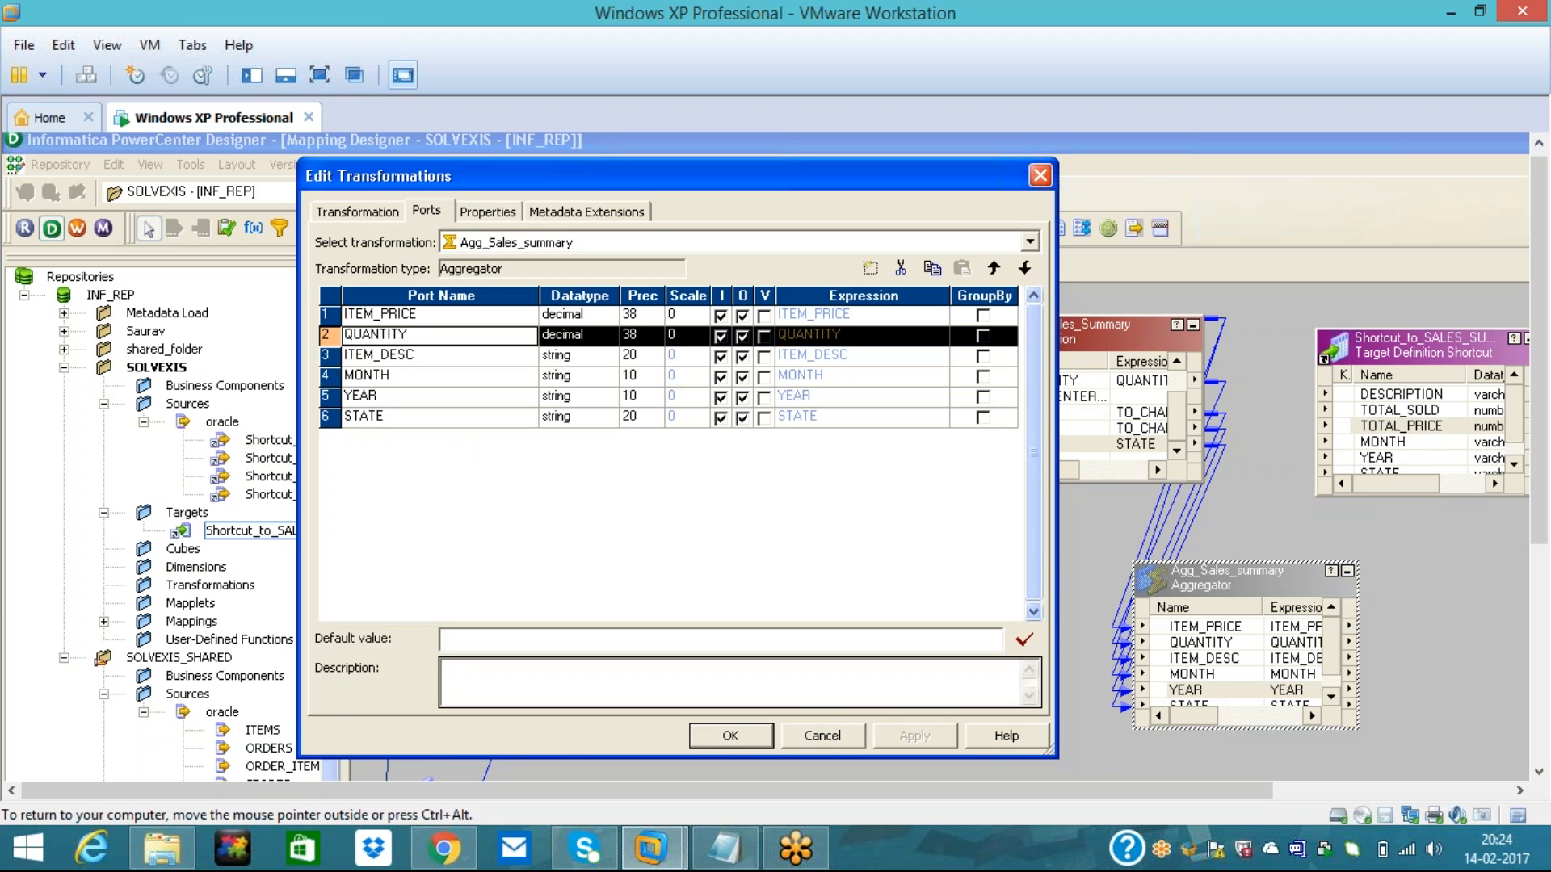
{"action": "left_click", "coordinate": [993, 268]}
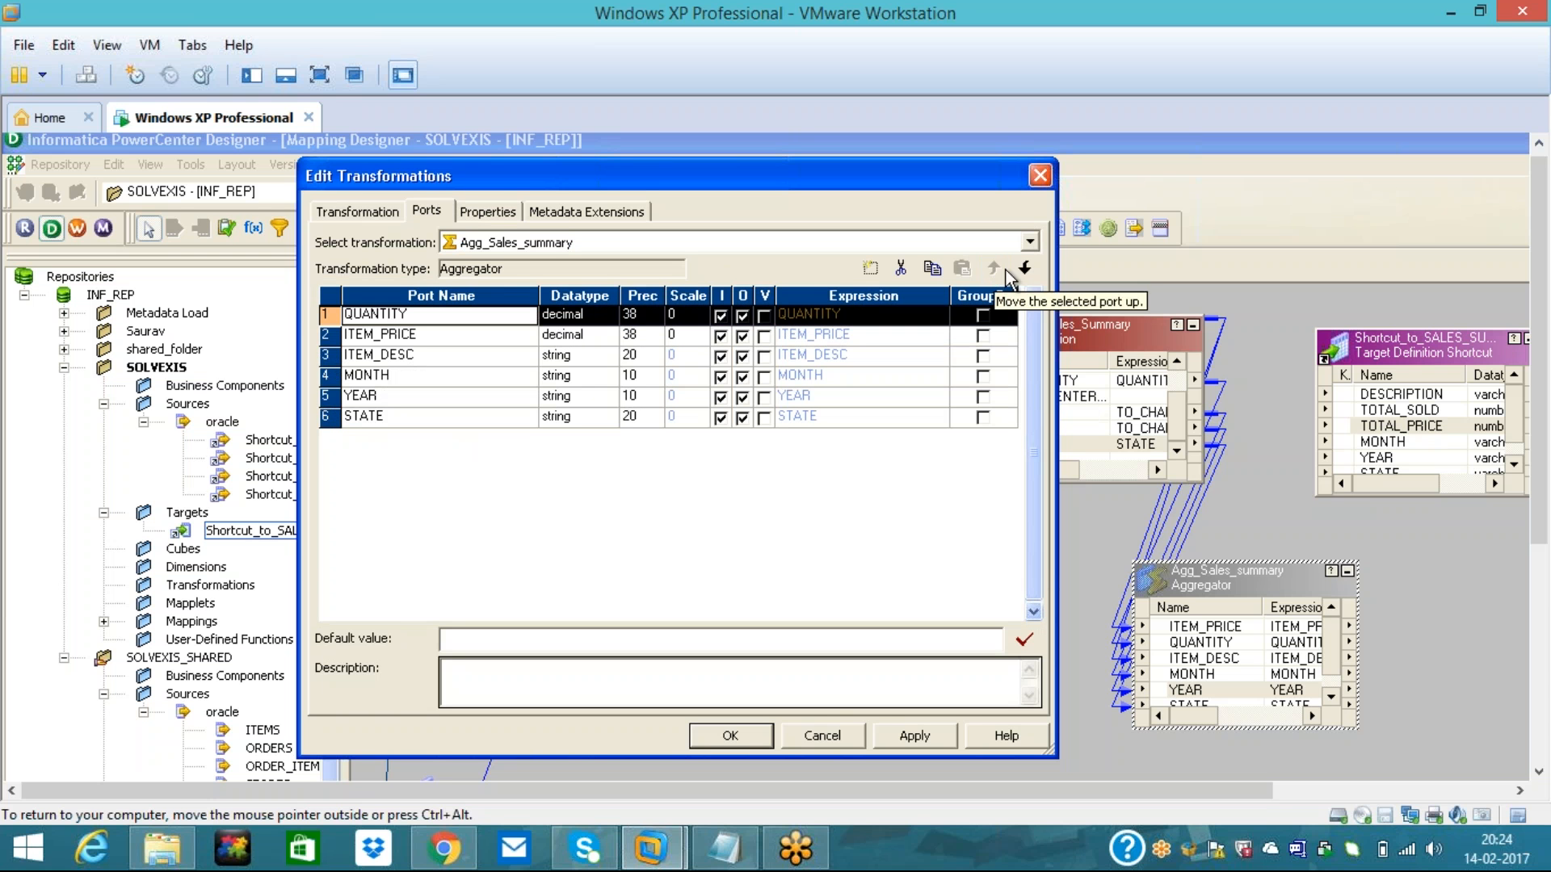
{"action": "left_click", "coordinate": [1024, 267]}
- Add an output-only integer port TOTAL_SOLD_QTY right after QUANTITY
{"action": "left_click", "coordinate": [349, 358]}
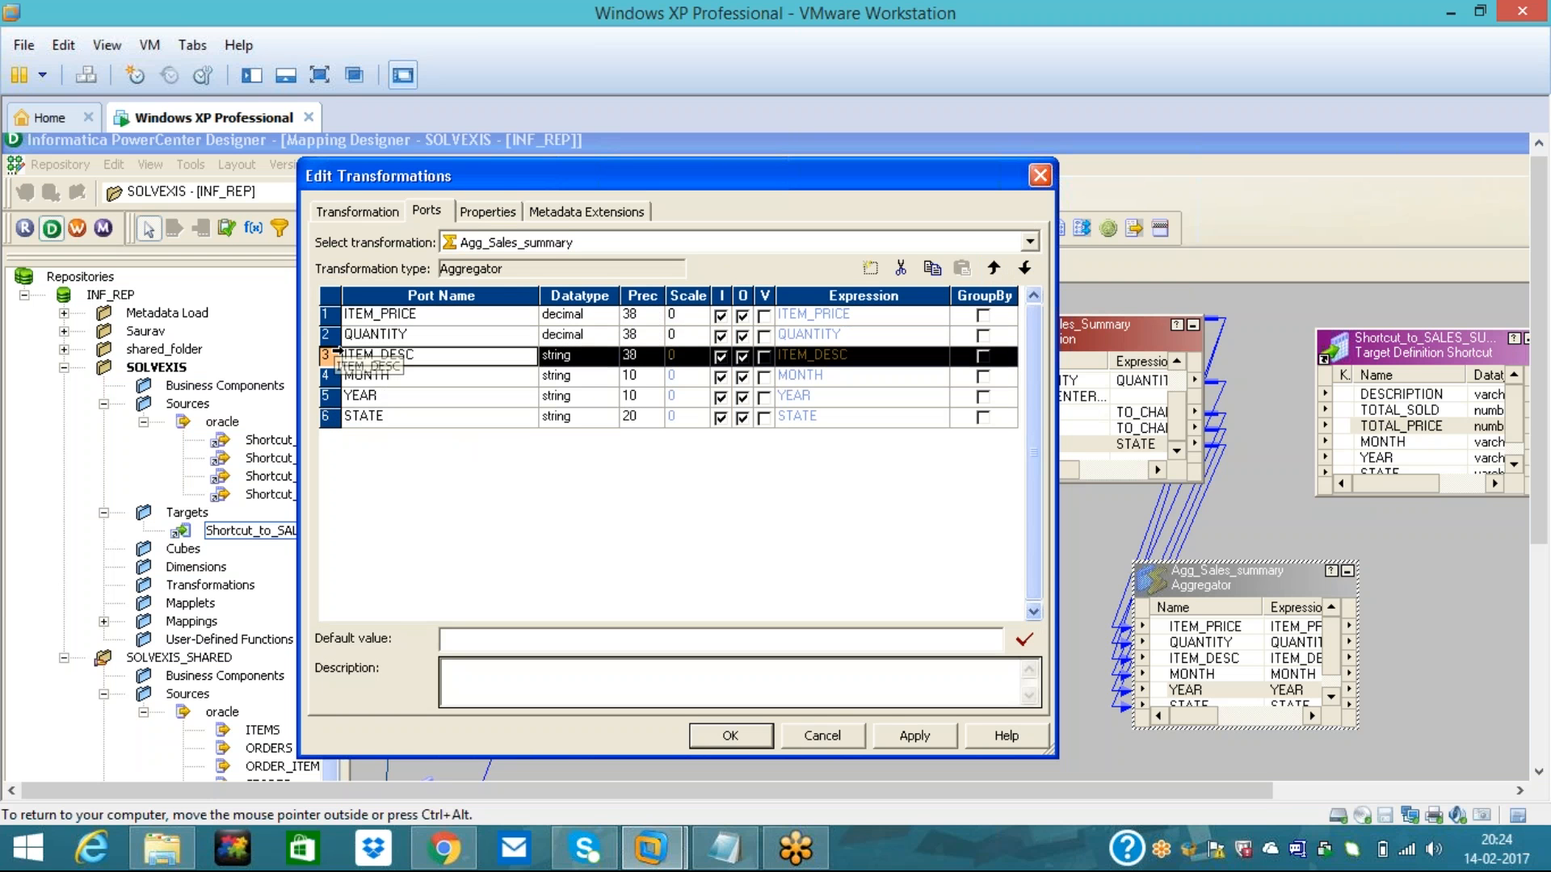
{"action": "left_click", "coordinate": [869, 269]}
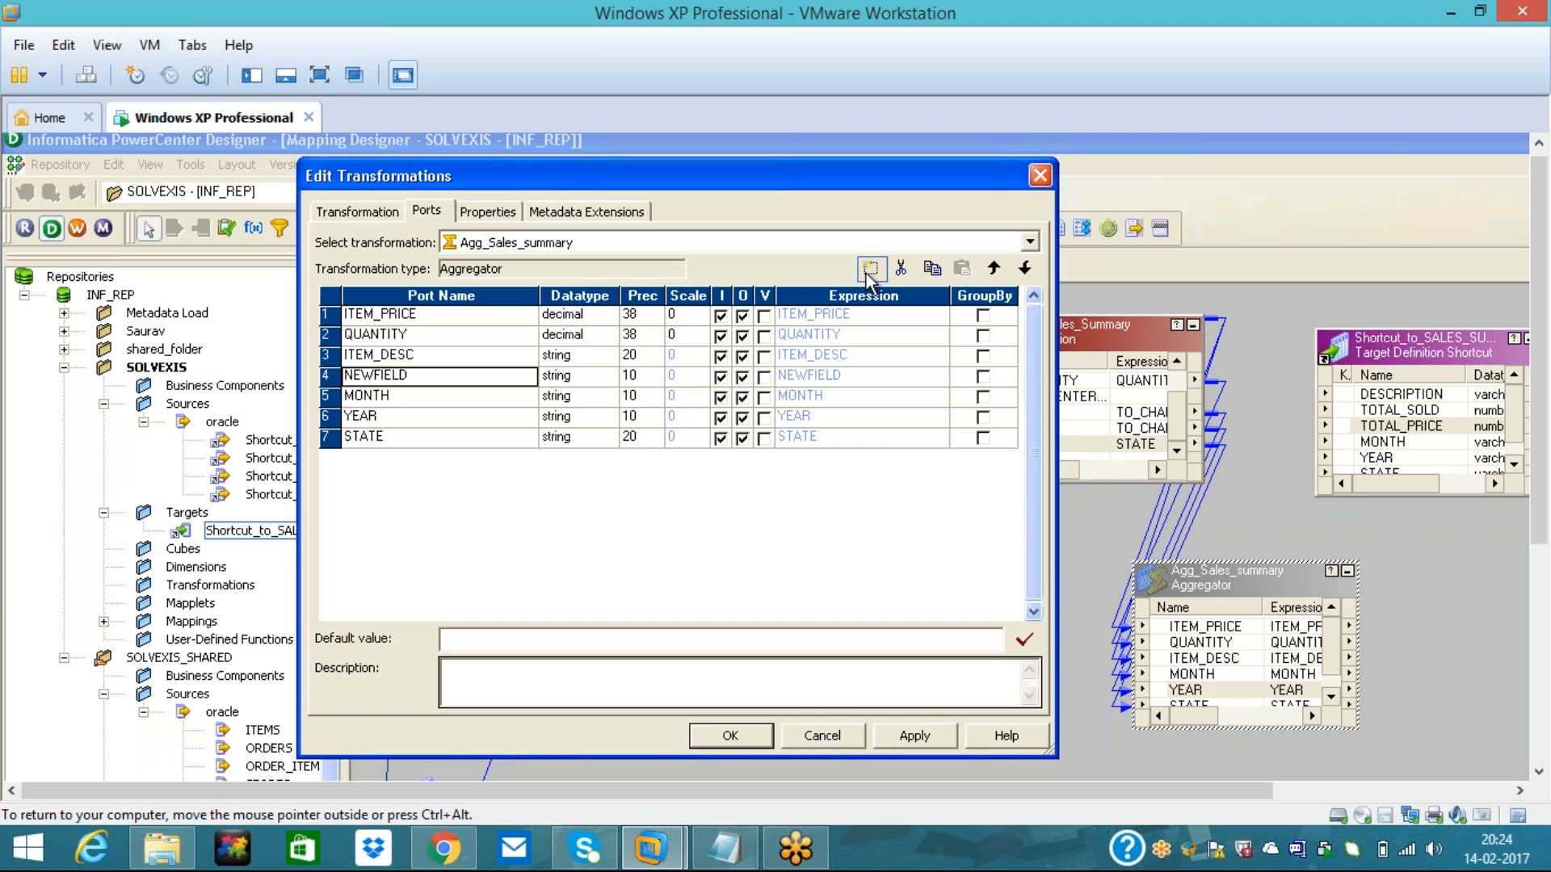
{"action": "left_click", "coordinate": [994, 267]}
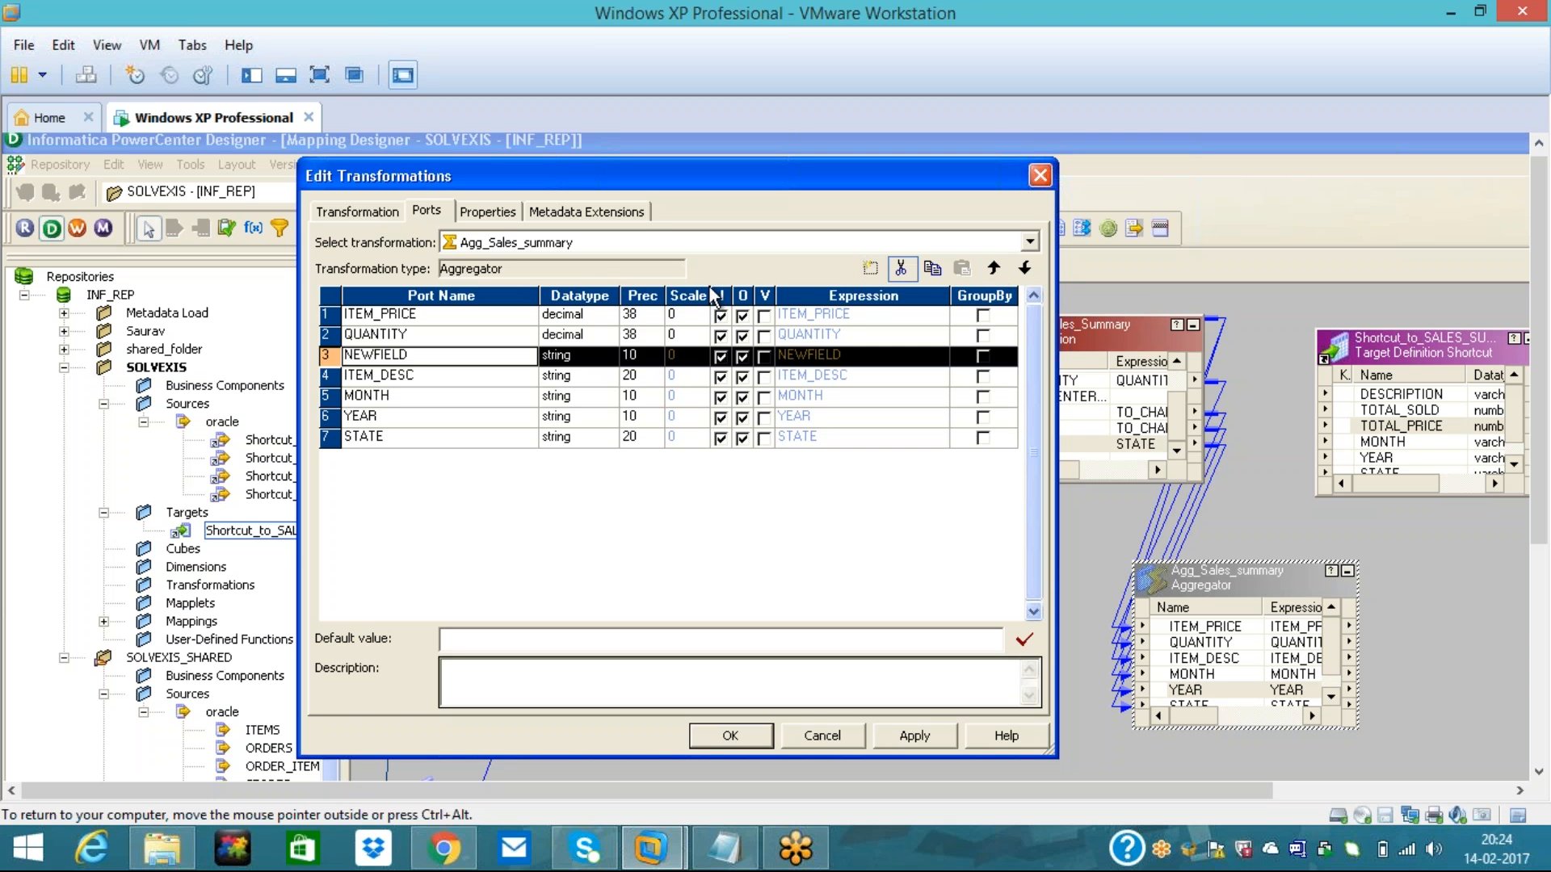
{"action": "type", "text": "TOTAL_SOLD"}
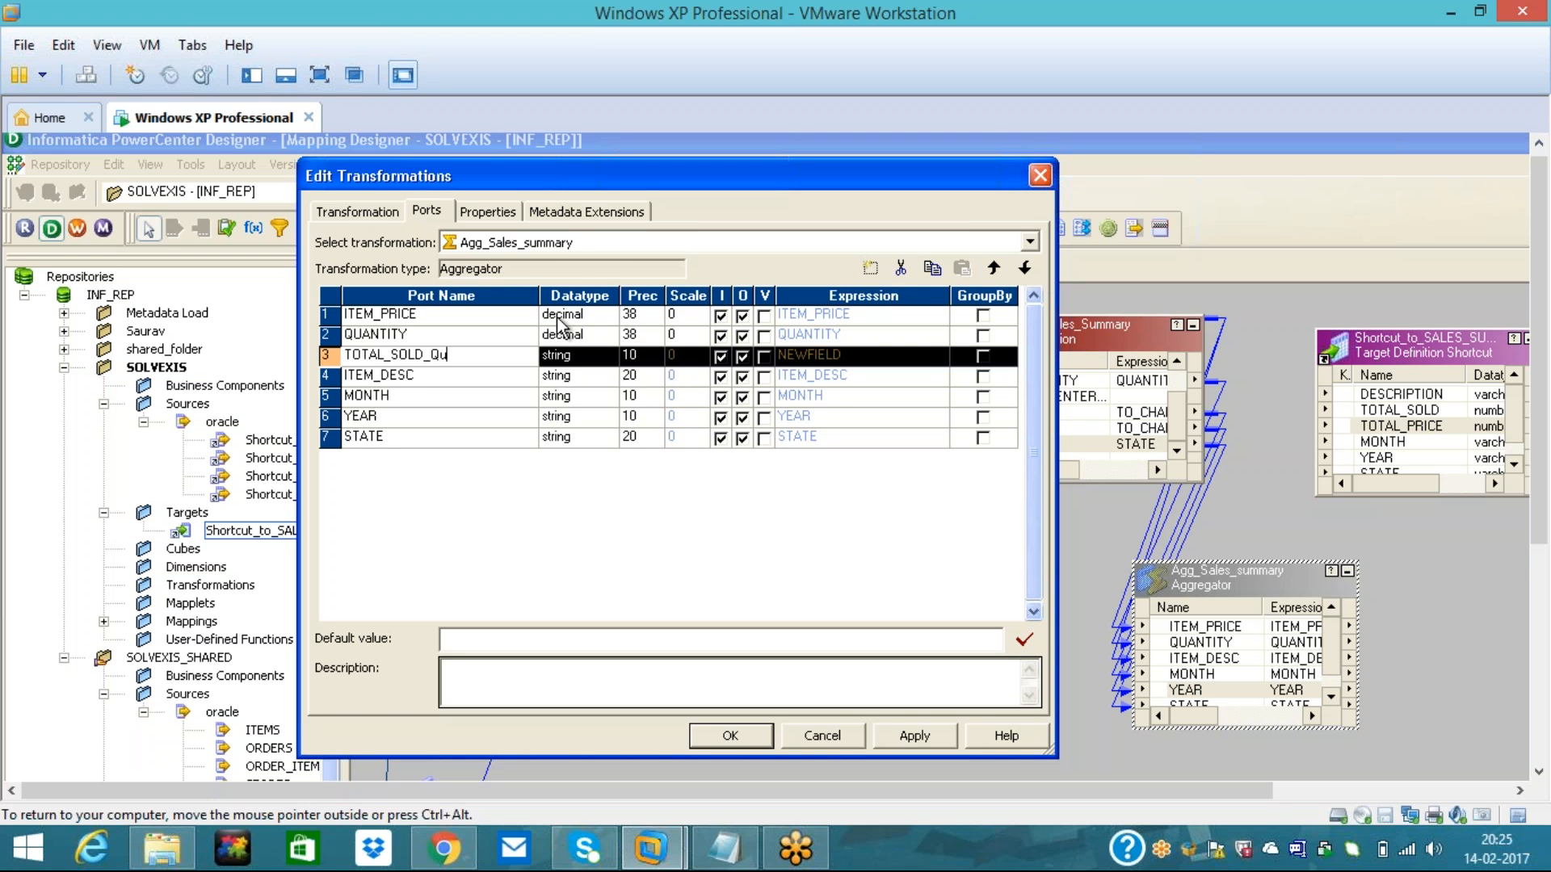
{"action": "type", "text": "_QTY"}
{"action": "left_click", "coordinate": [584, 360]}
{"action": "left_click", "coordinate": [584, 358]}
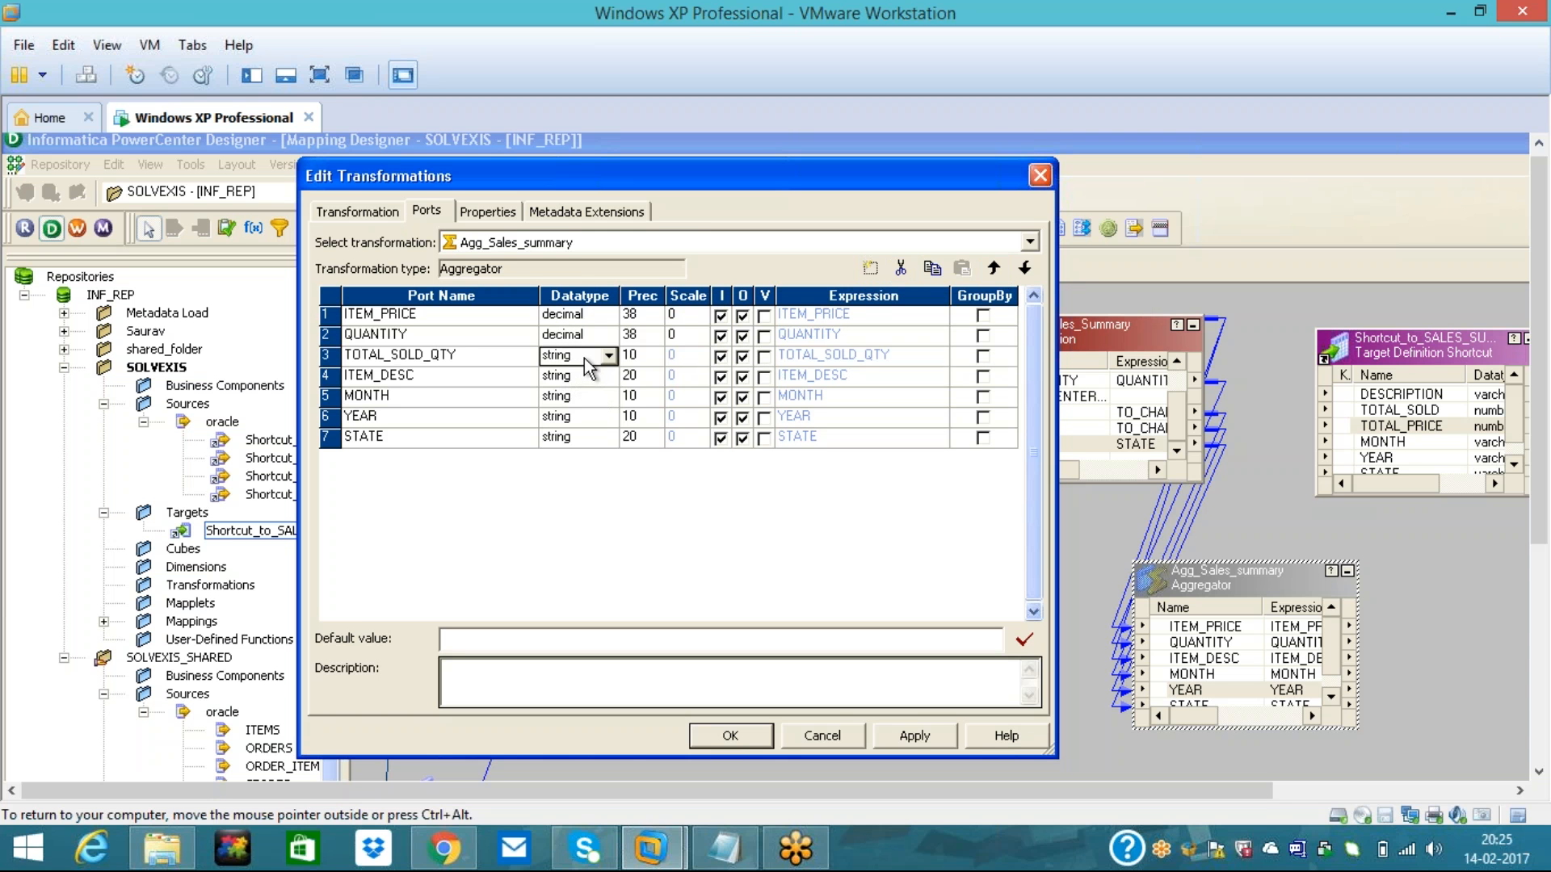
{"action": "left_click", "coordinate": [607, 356]}
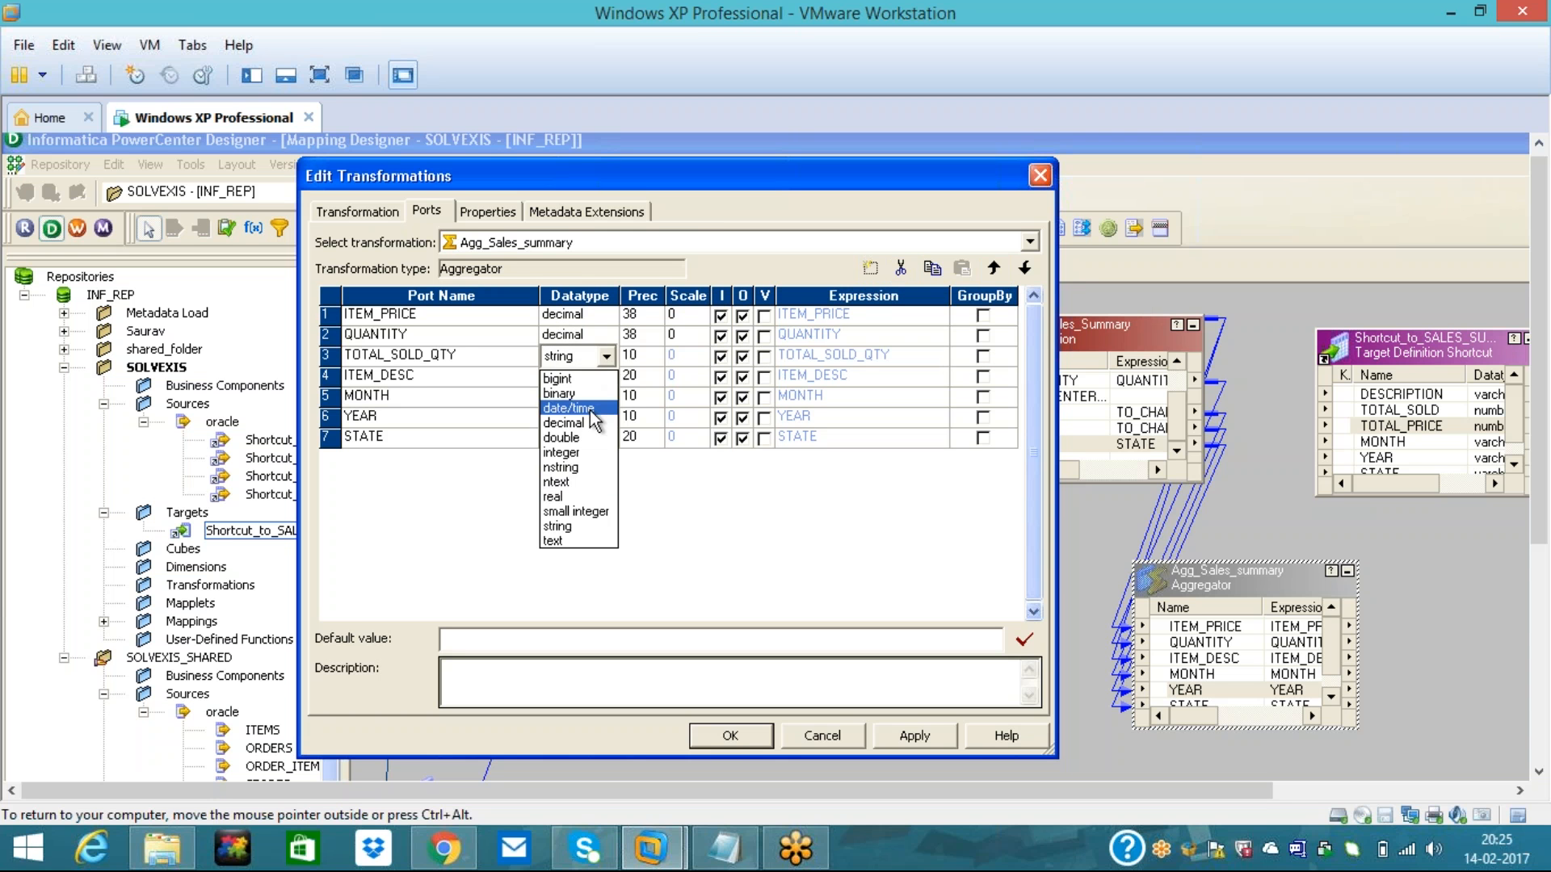
{"action": "left_click", "coordinate": [580, 452]}
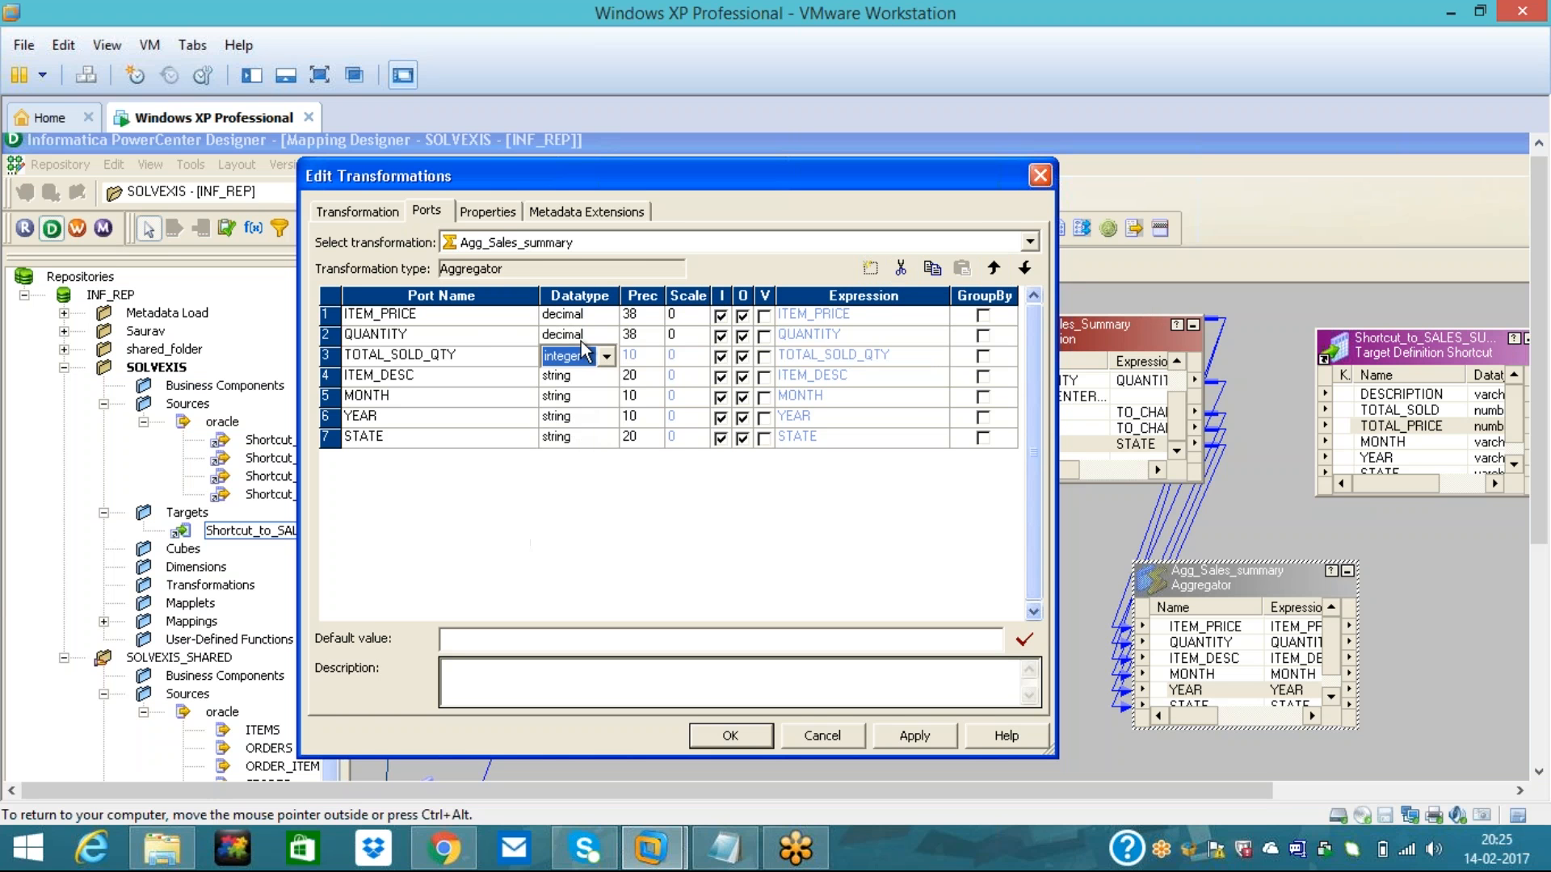
{"action": "left_click", "coordinate": [721, 357]}
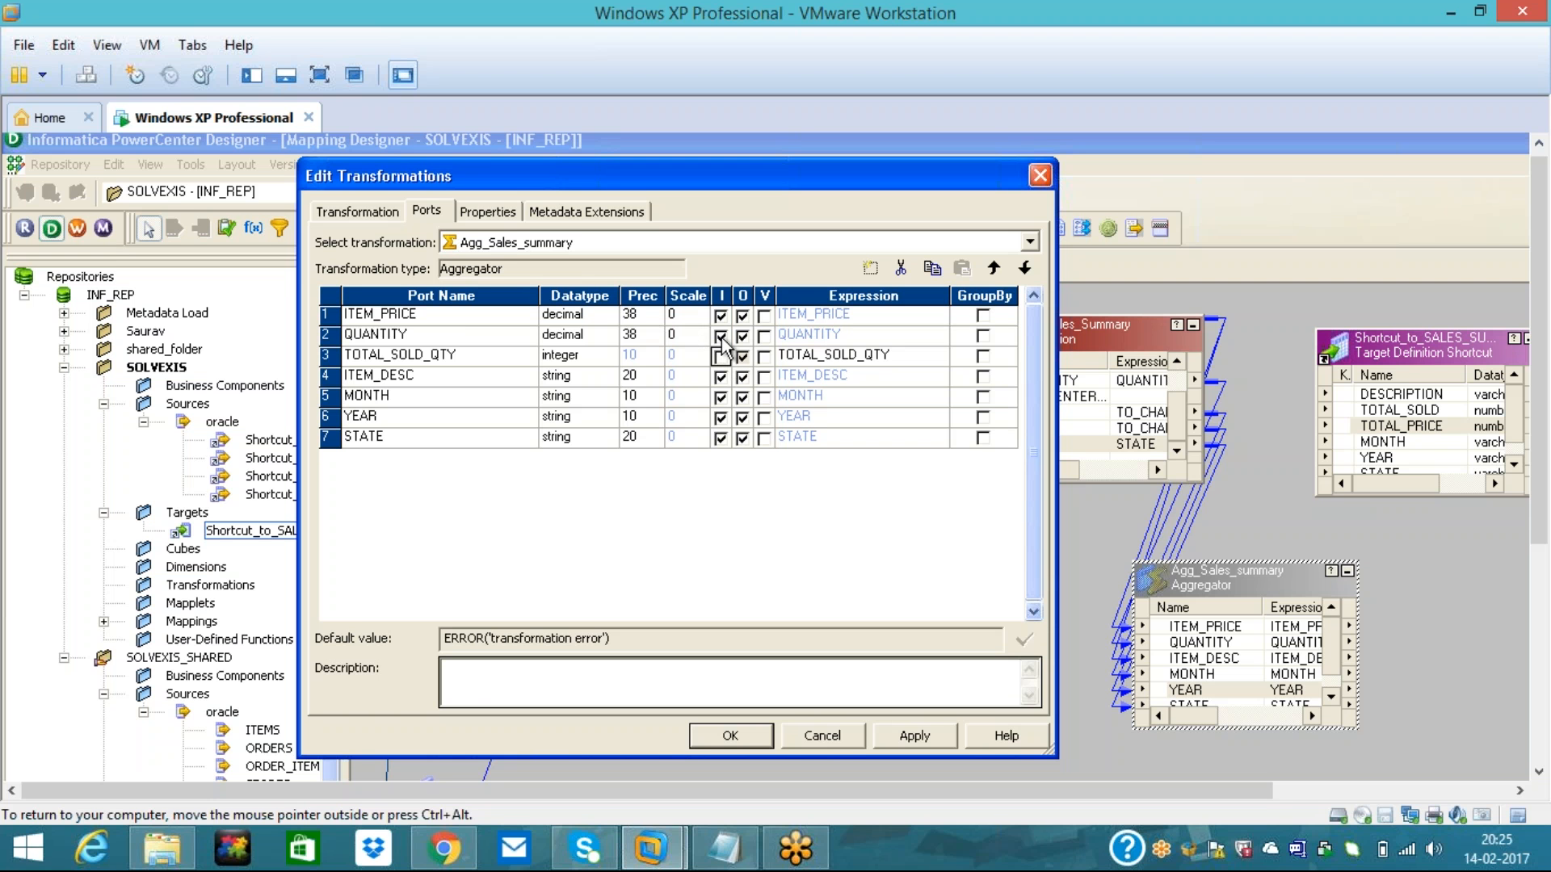
- Make QUANTITY and ITEM_PRICE input-only ports
{"action": "left_click", "coordinate": [722, 340]}
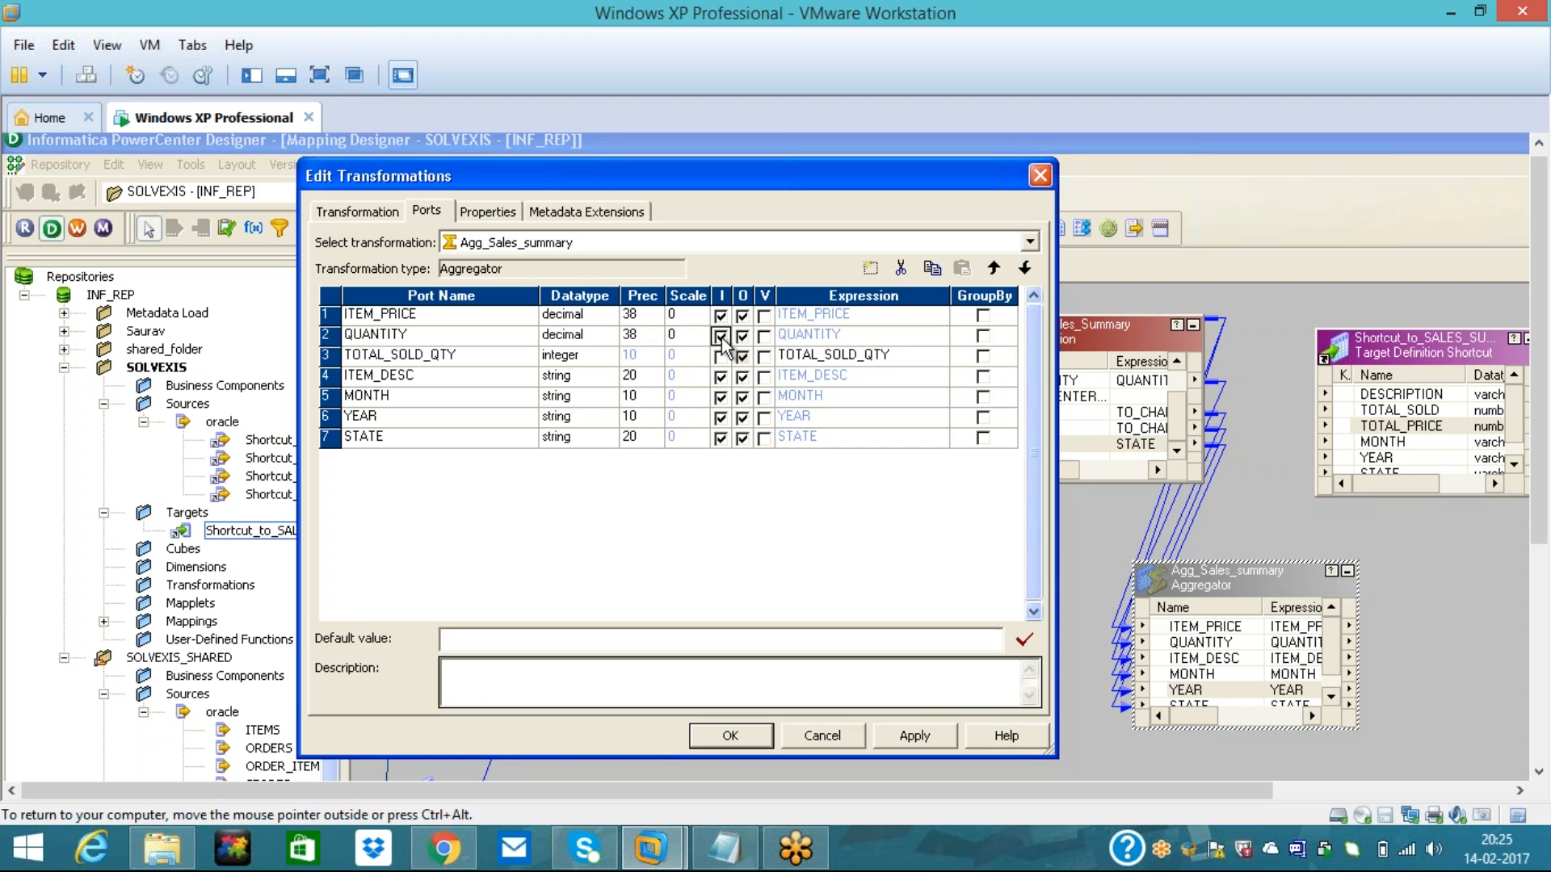
{"action": "left_click", "coordinate": [743, 336]}
{"action": "left_click", "coordinate": [742, 316]}
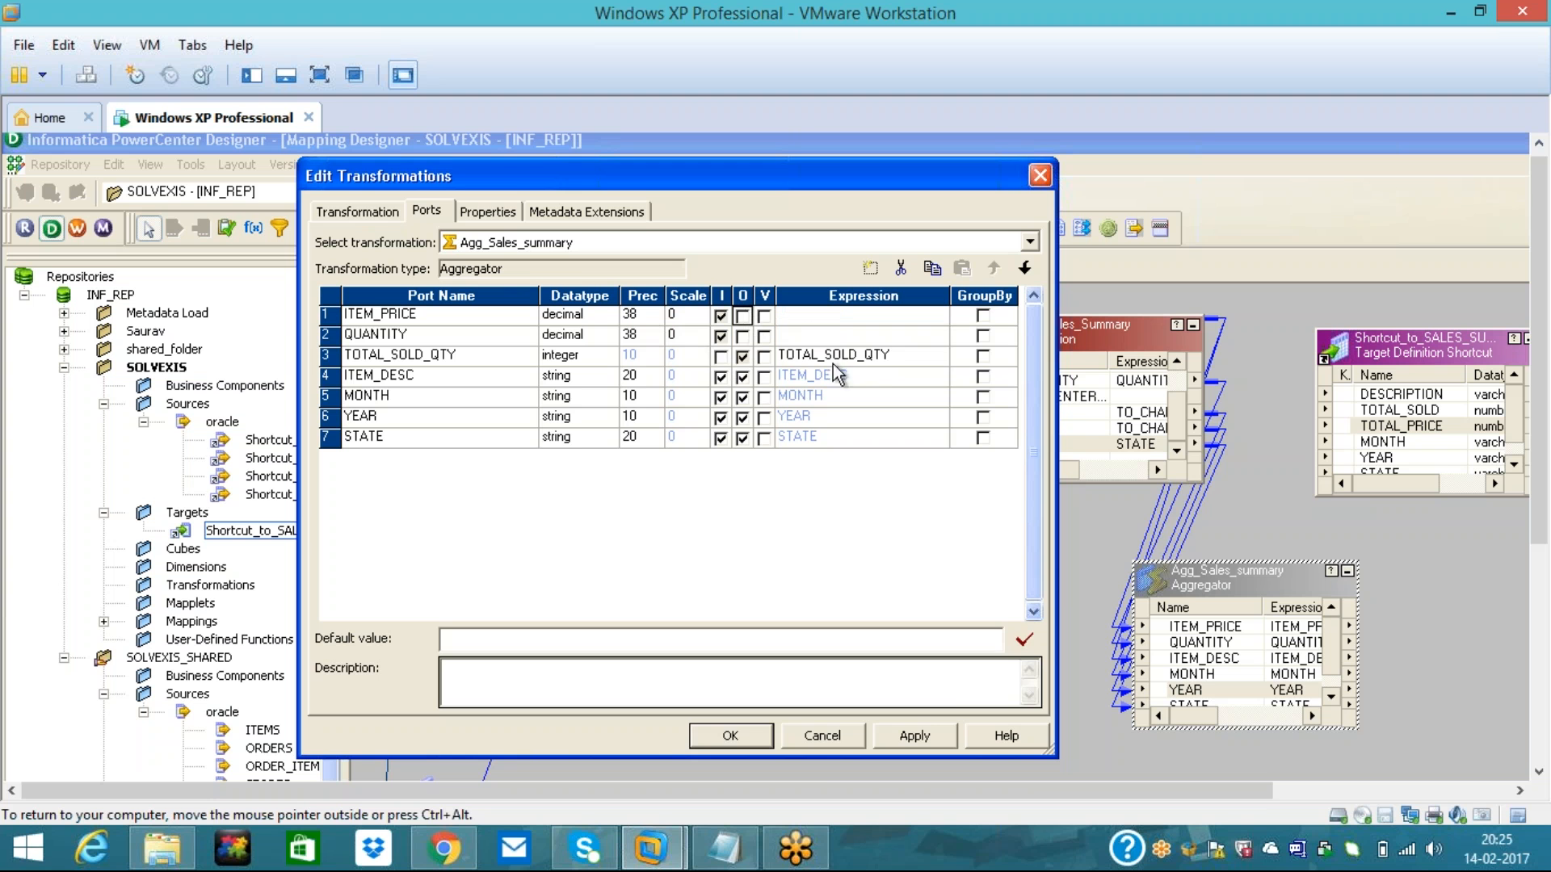
- Set TOTAL_SOLD_QTY's expression to SUM(QUANTITY*ITEM_PRICE), validate it and accept
{"action": "left_click", "coordinate": [890, 358]}
{"action": "left_click", "coordinate": [940, 356]}
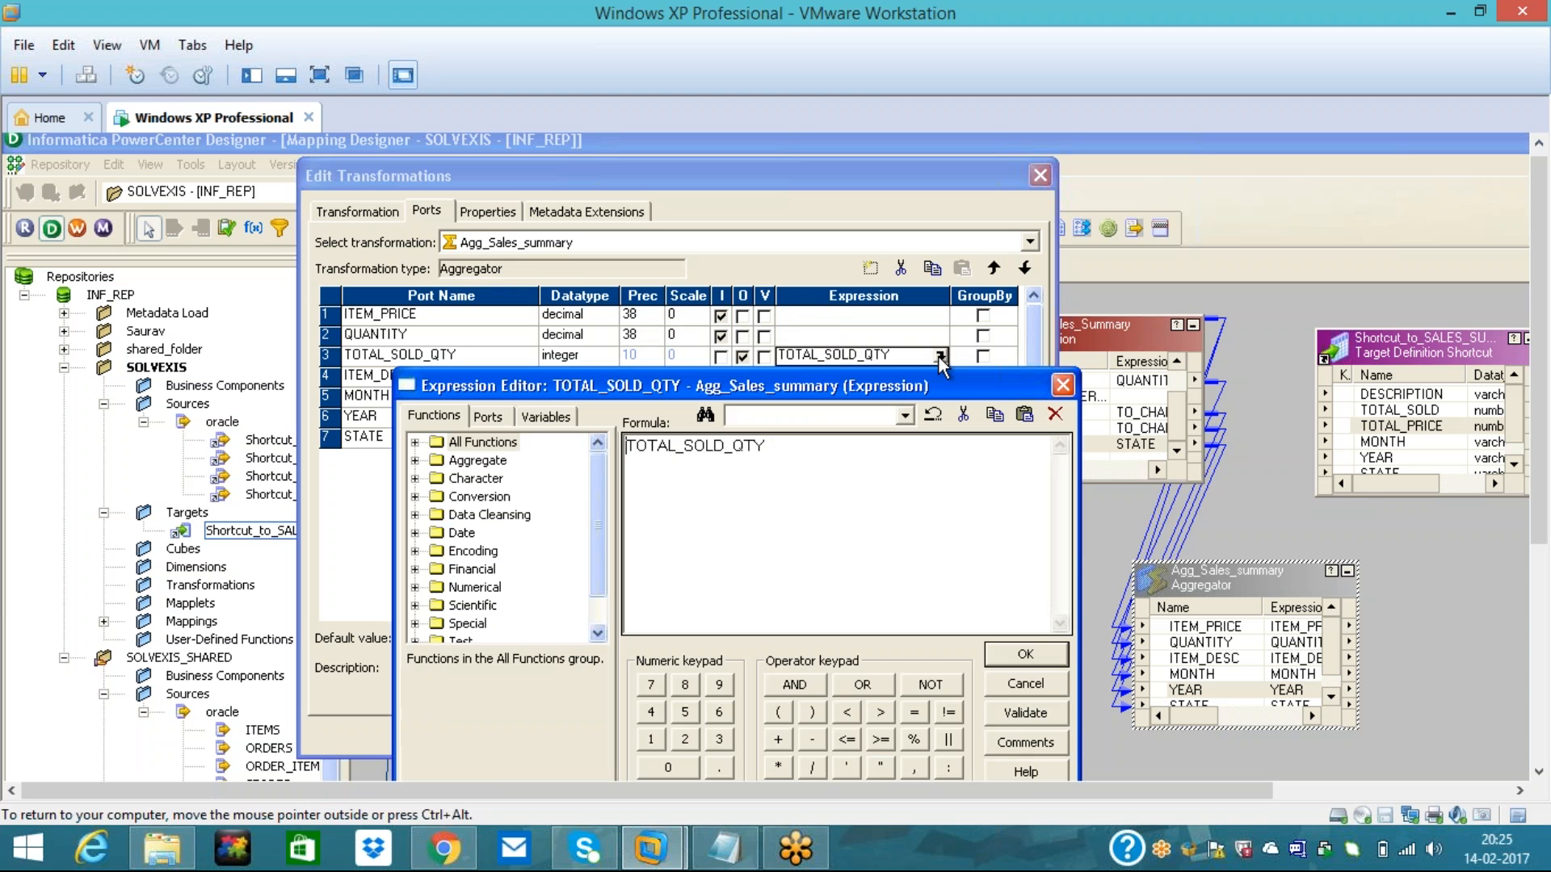
{"action": "left_click_drag", "start_coordinate": [766, 446], "coordinate": [625, 446]}
{"action": "key", "text": "Delete"}
{"action": "type", "text": "SUM("}
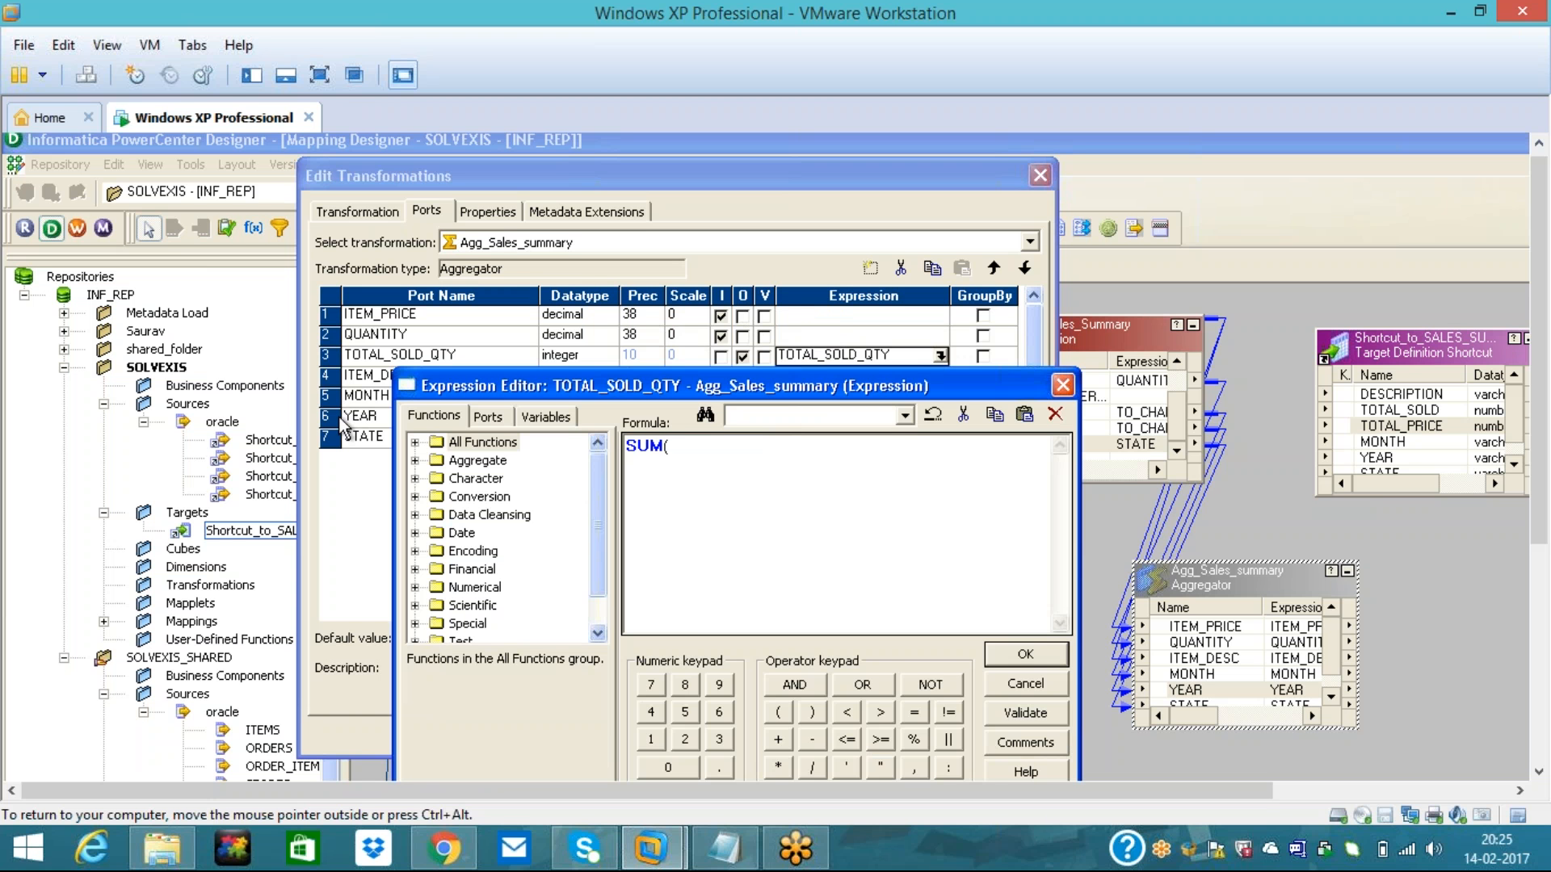
{"action": "left_click", "coordinate": [488, 417]}
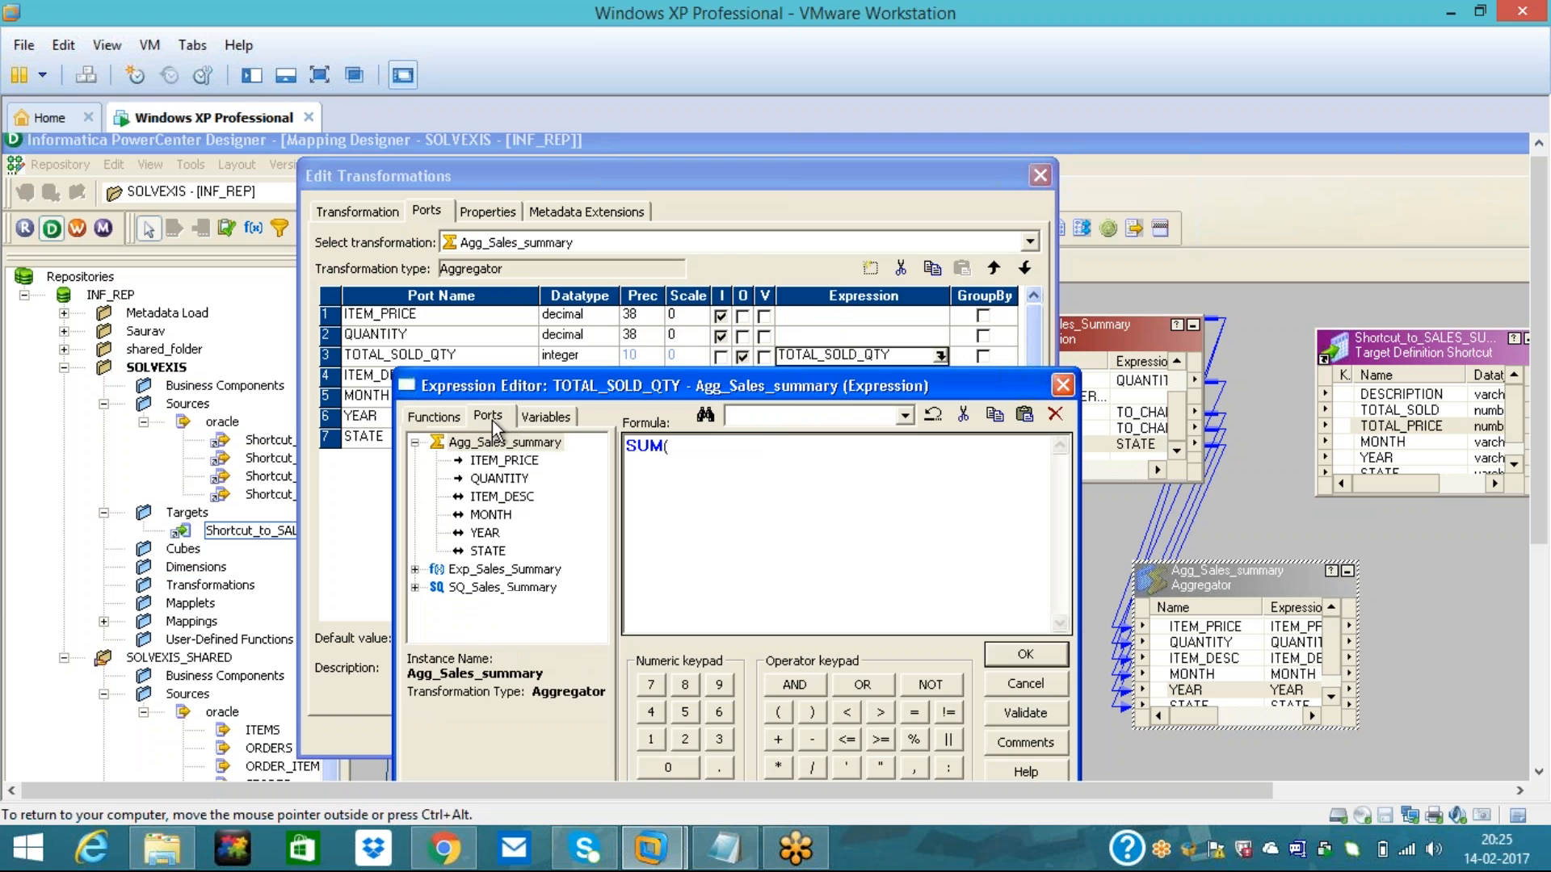
{"action": "double_click", "coordinate": [502, 479]}
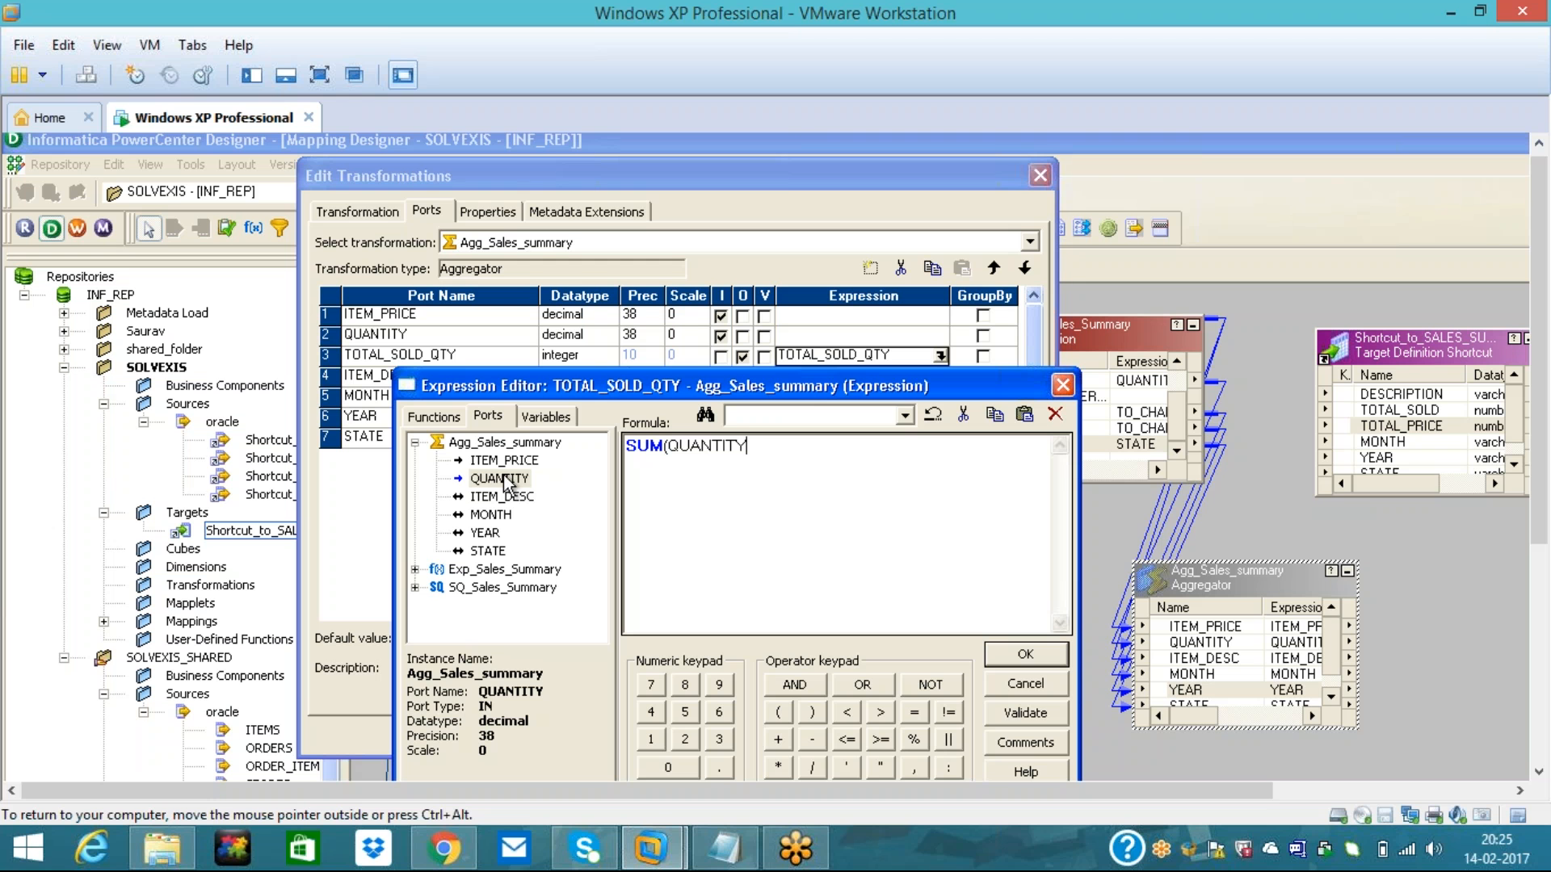
{"action": "type", "text": "*"}
{"action": "double_click", "coordinate": [504, 461]}
{"action": "type", "text": ")"}
{"action": "left_click", "coordinate": [991, 723]}
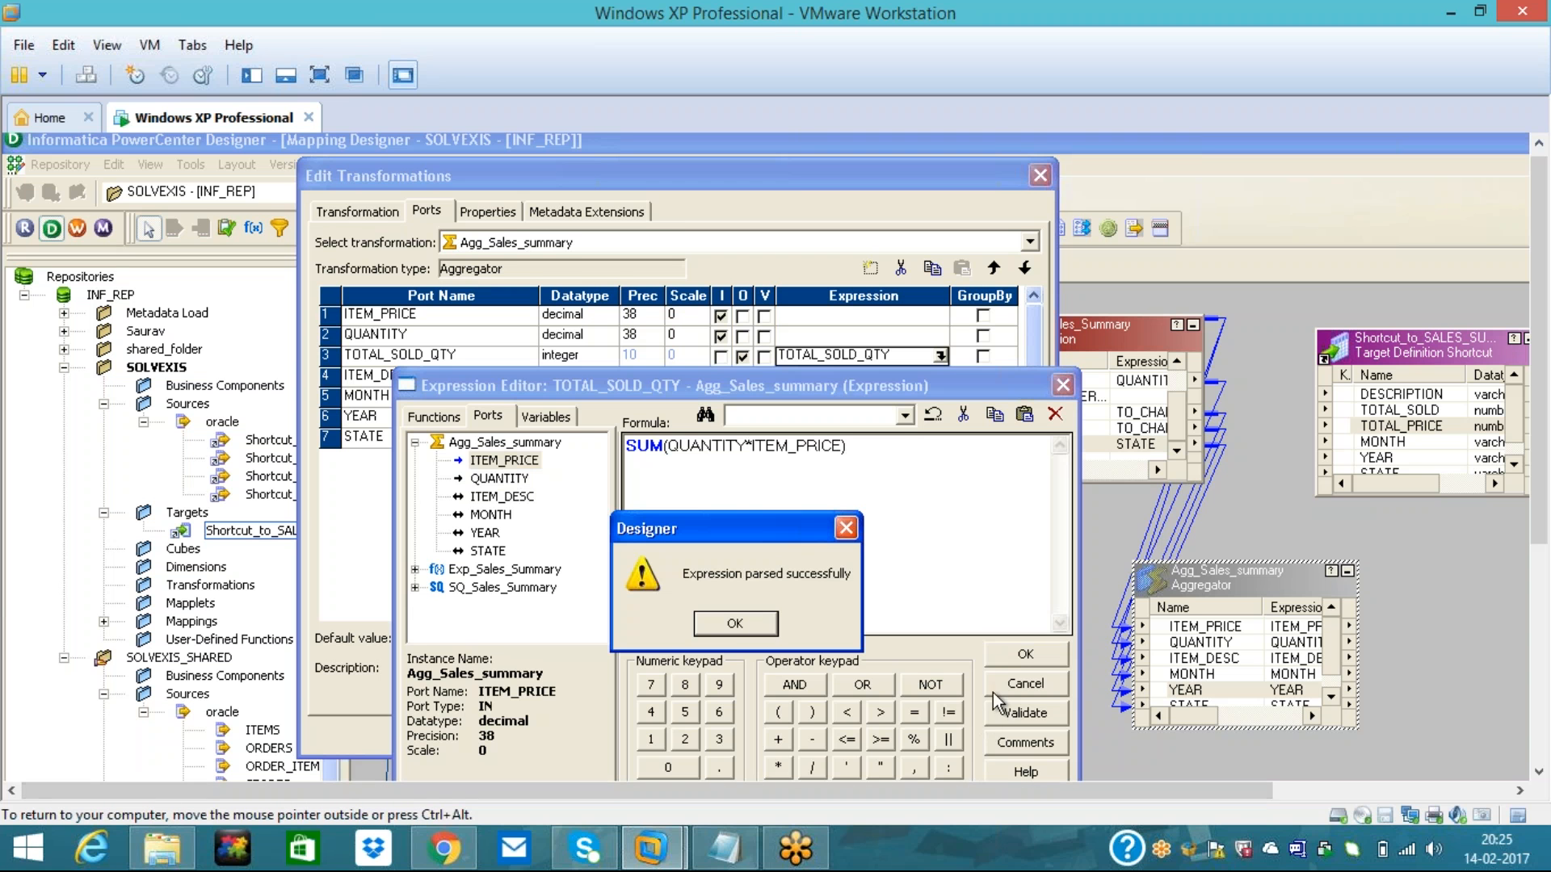
{"action": "left_click", "coordinate": [734, 623]}
{"action": "left_click", "coordinate": [1011, 652]}
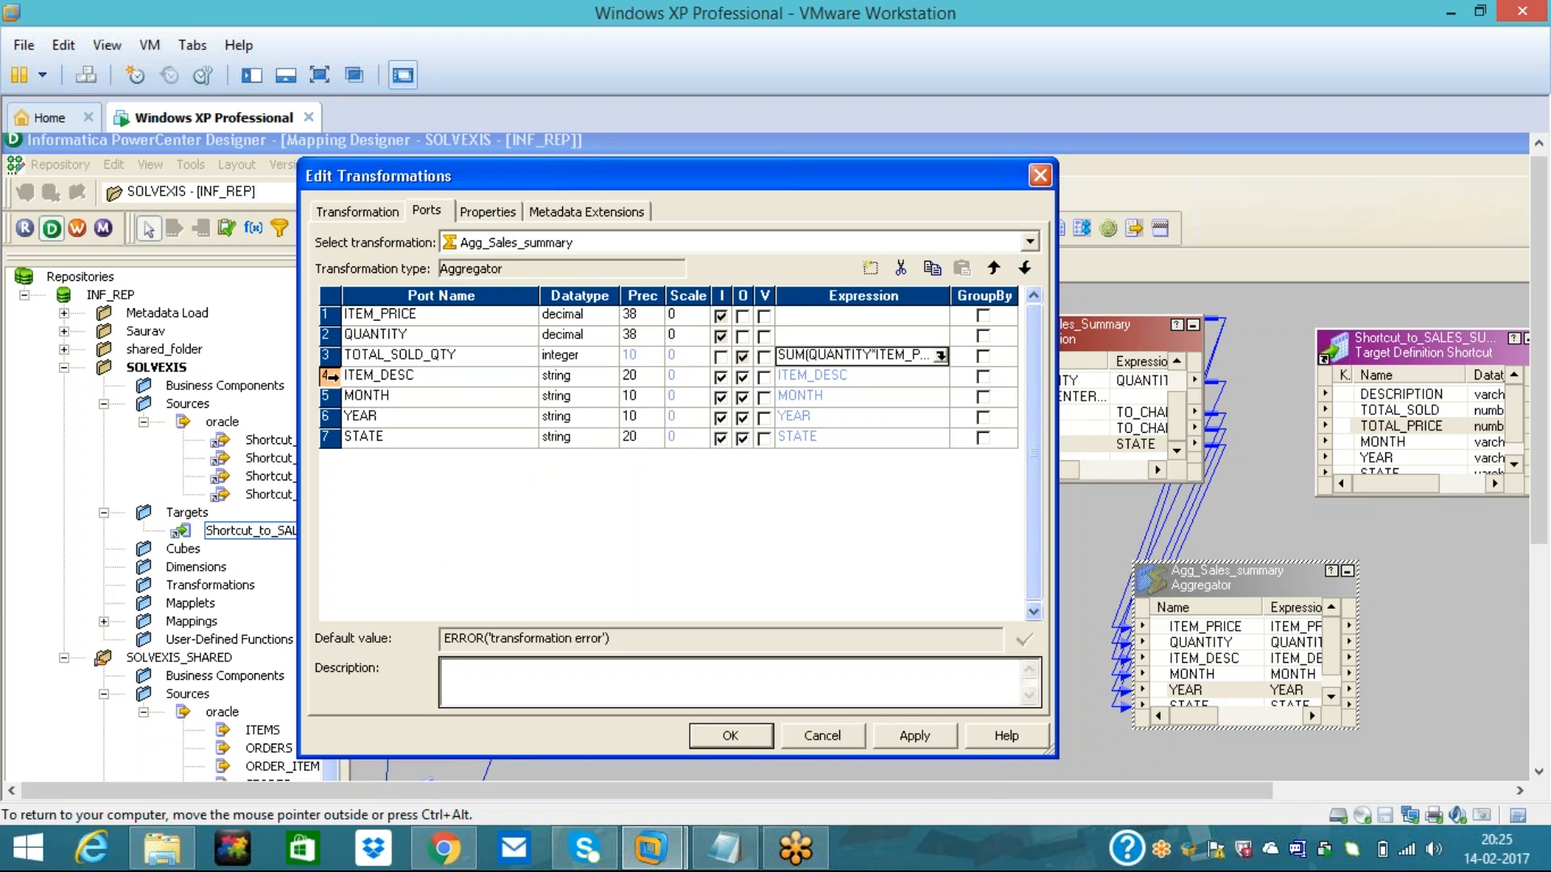
- Add an output-only integer port TOTAL_PRICE above ITEM_DESC
{"action": "left_click", "coordinate": [343, 378]}
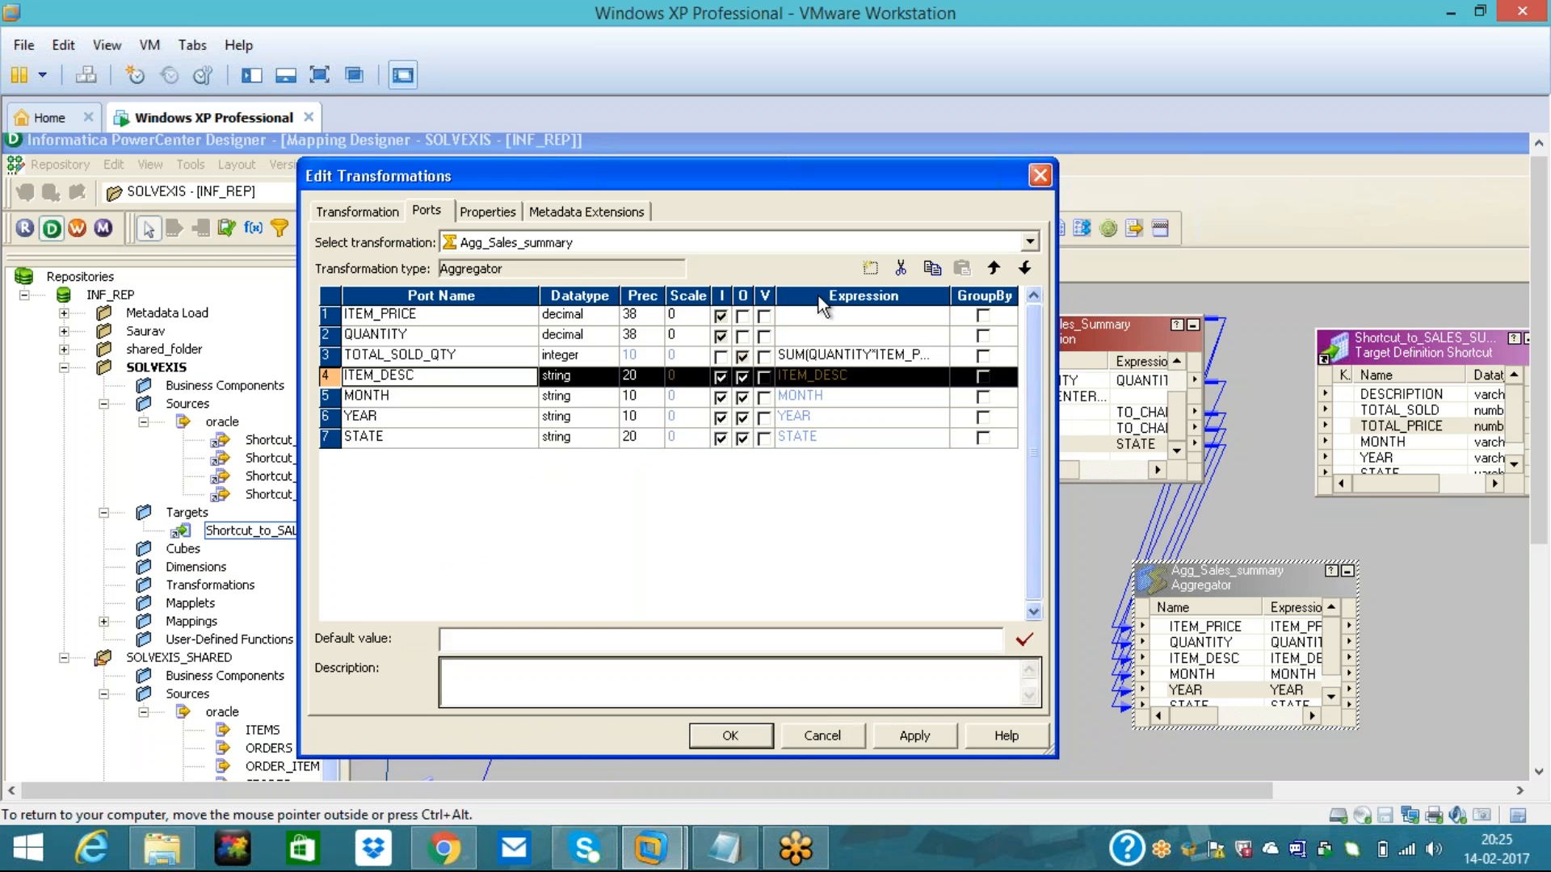
{"action": "left_click", "coordinate": [995, 270]}
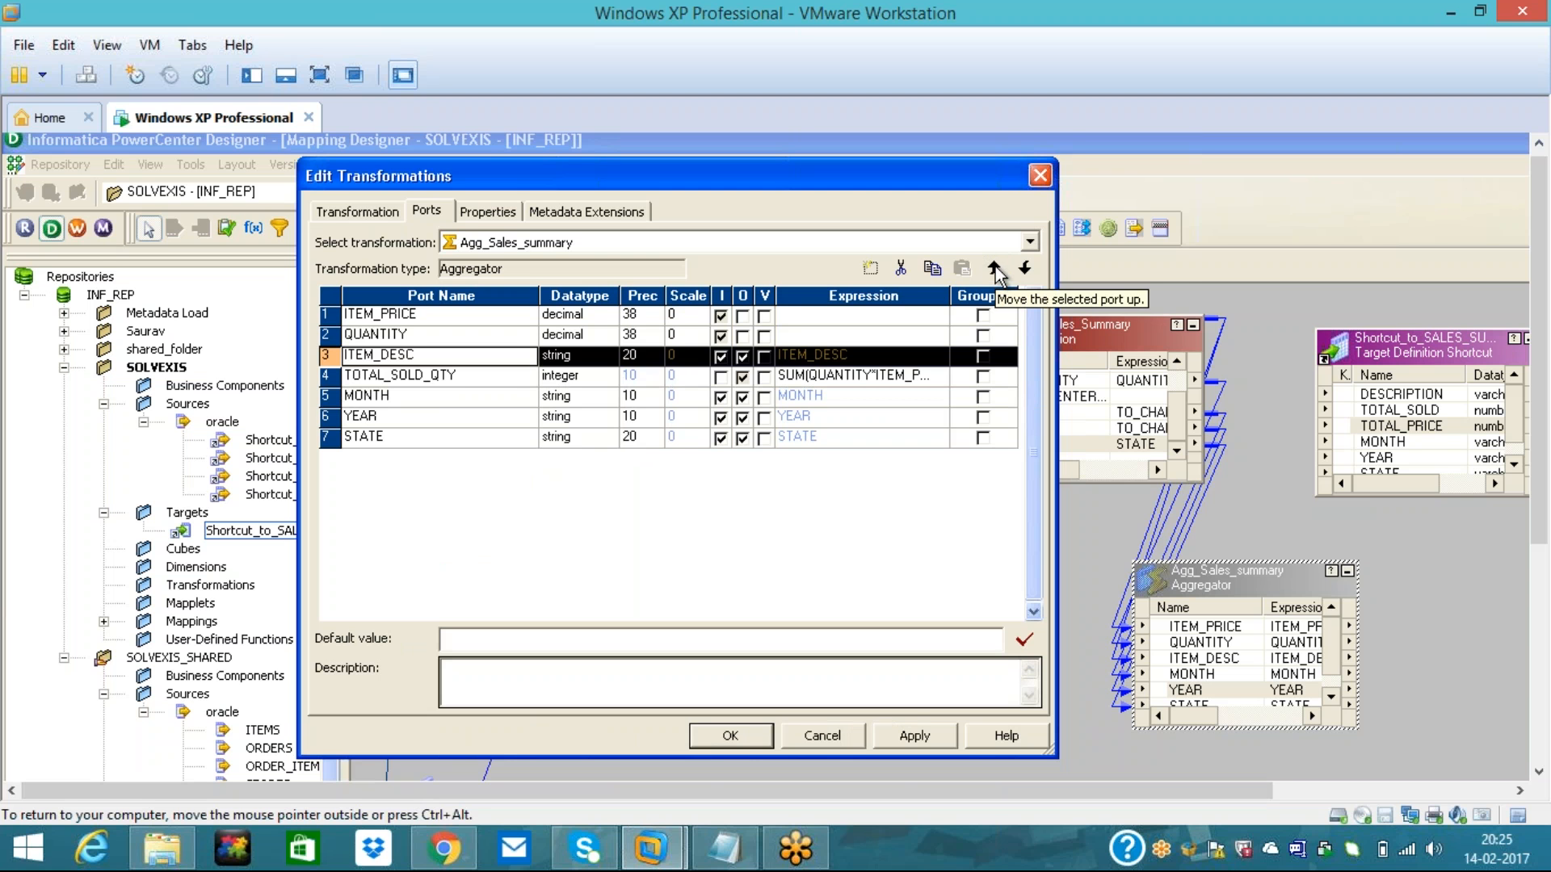
{"action": "left_click", "coordinate": [1024, 267]}
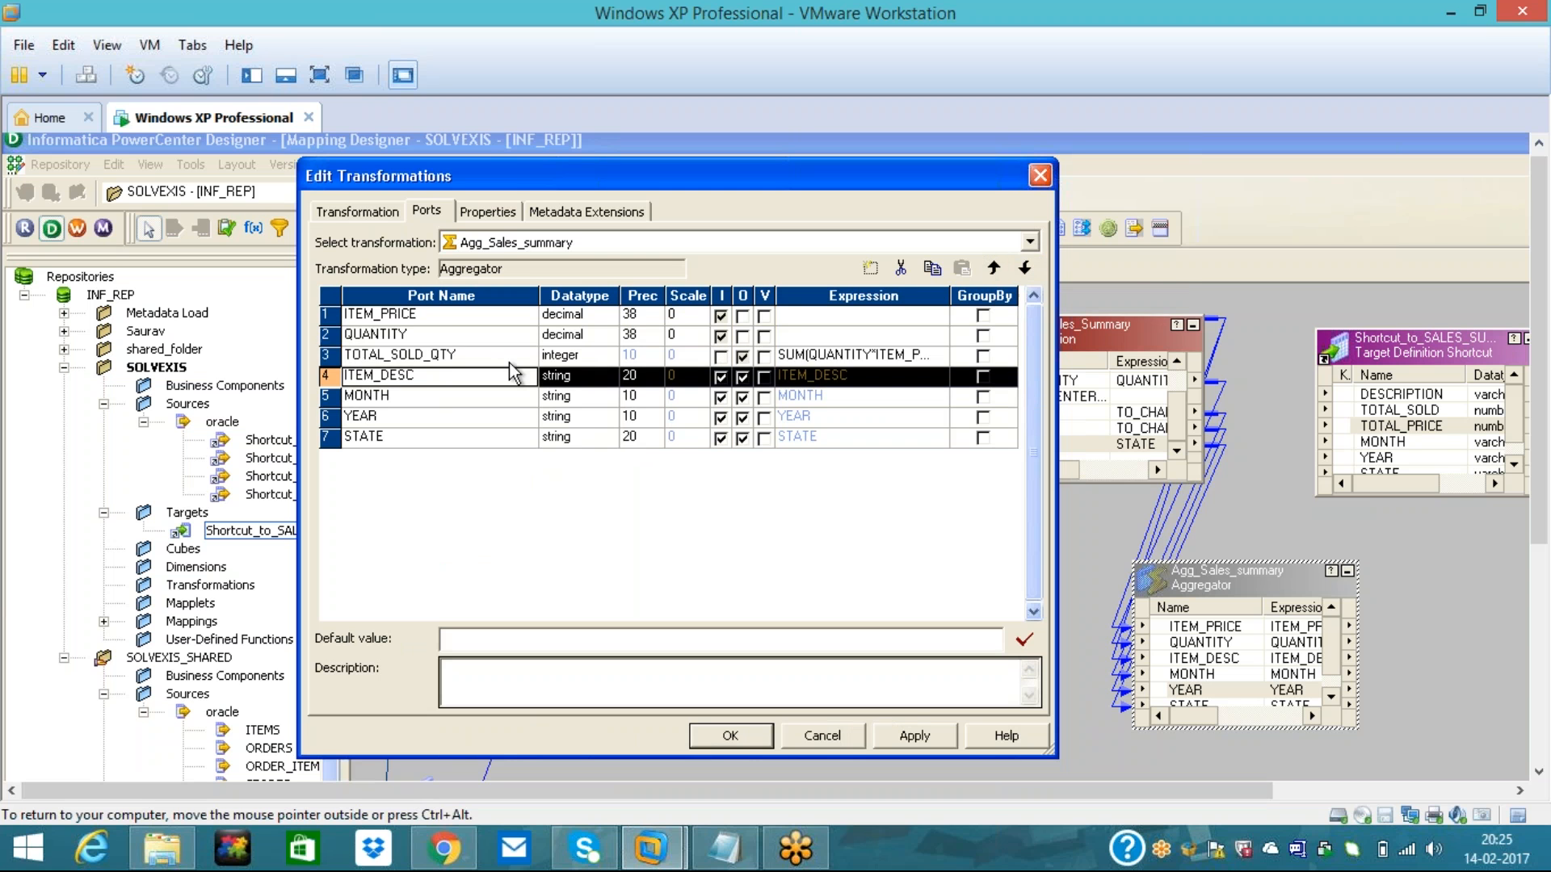
{"action": "left_click", "coordinate": [870, 267]}
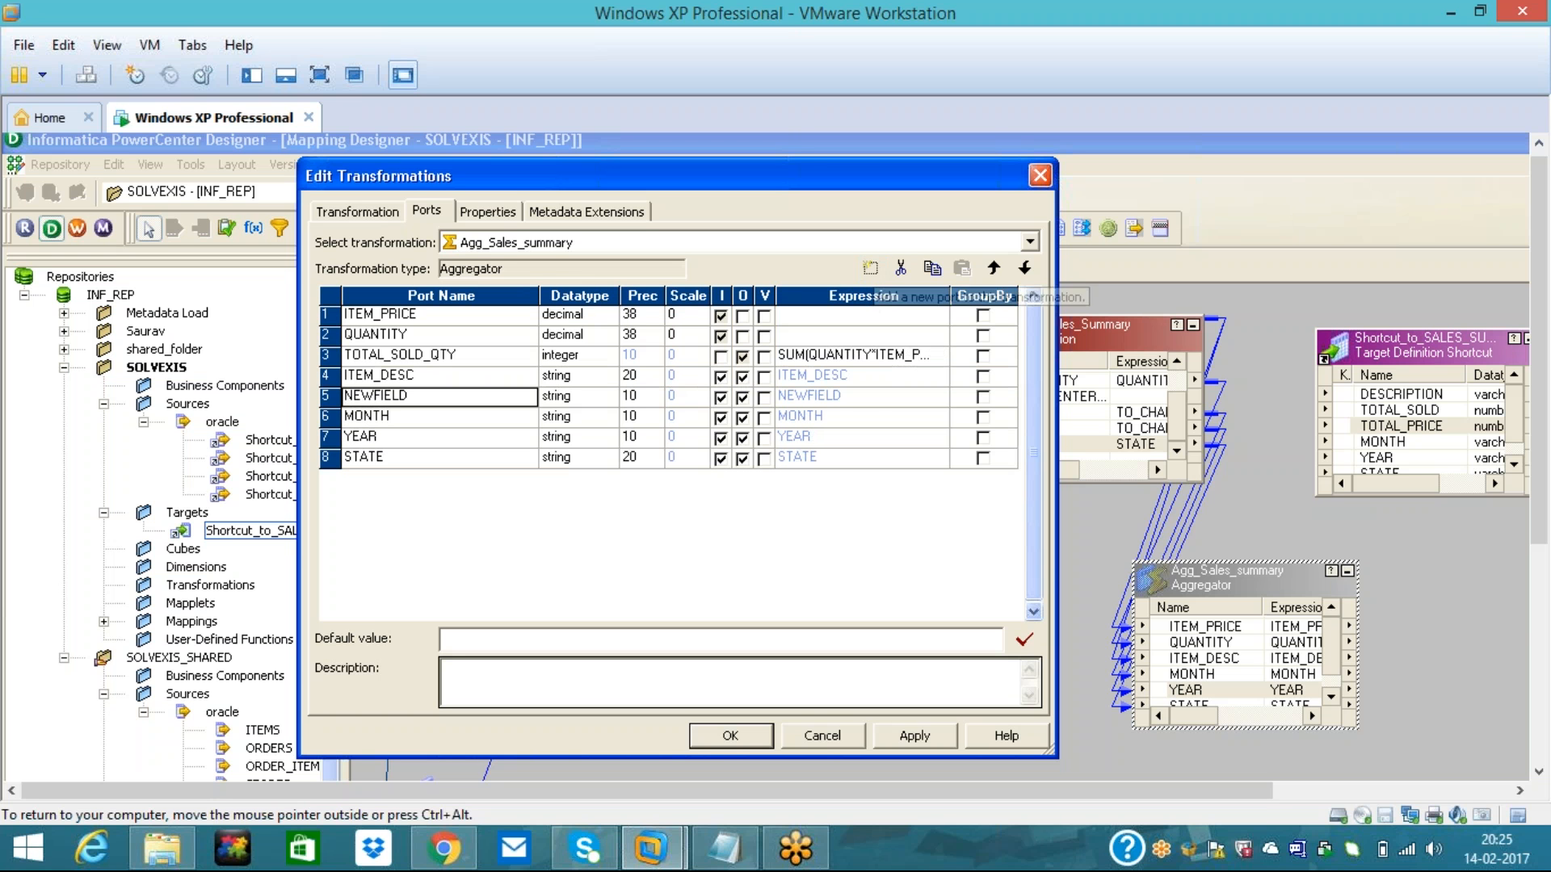
{"action": "left_click", "coordinate": [996, 269]}
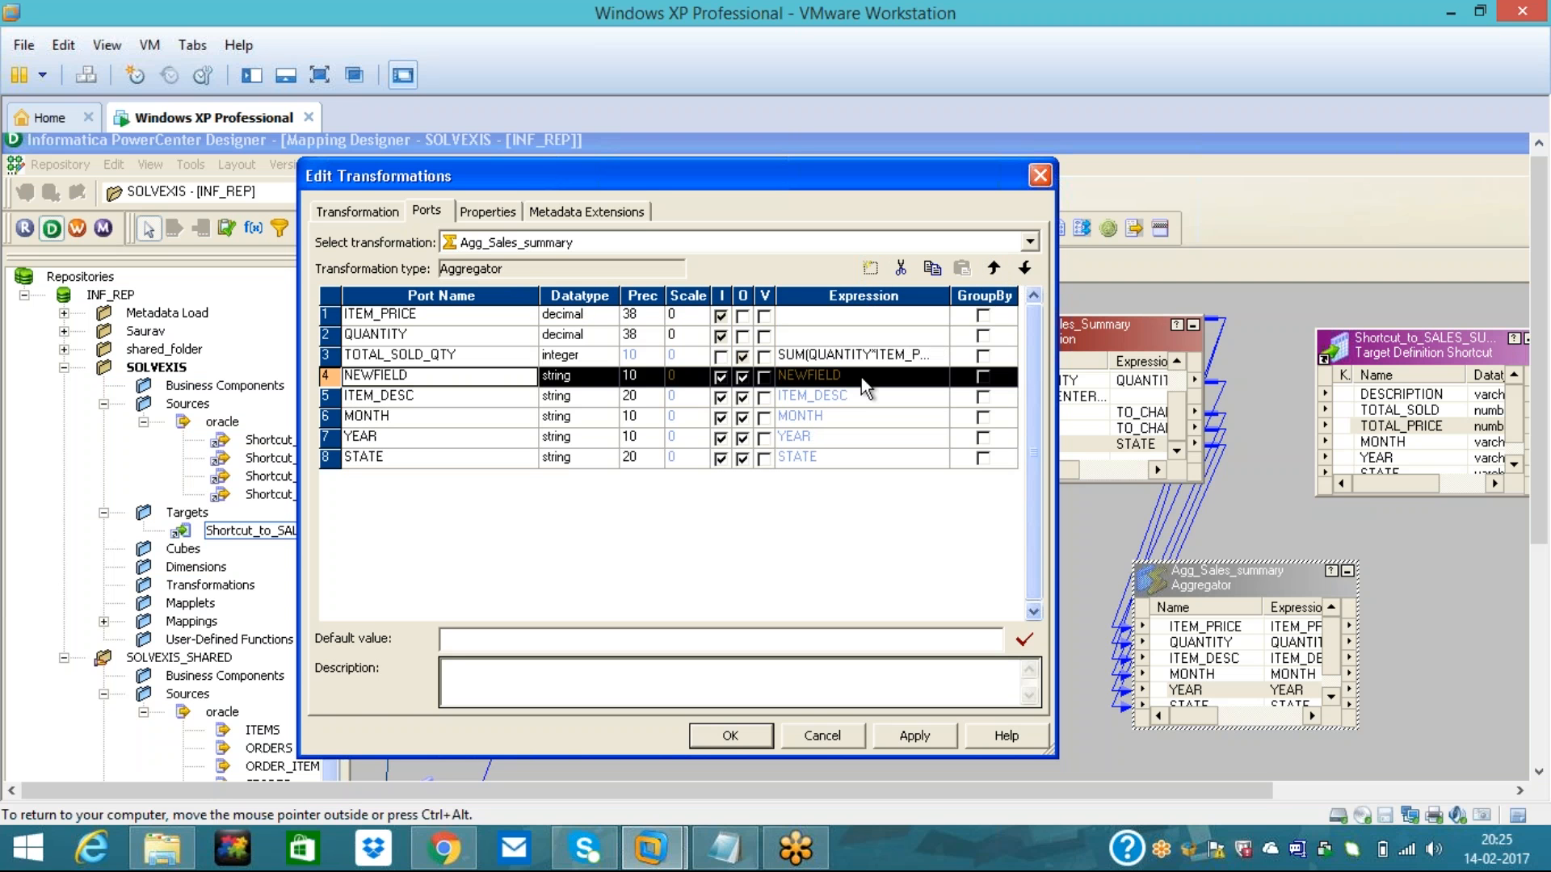
{"action": "type", "text": "TOT"}
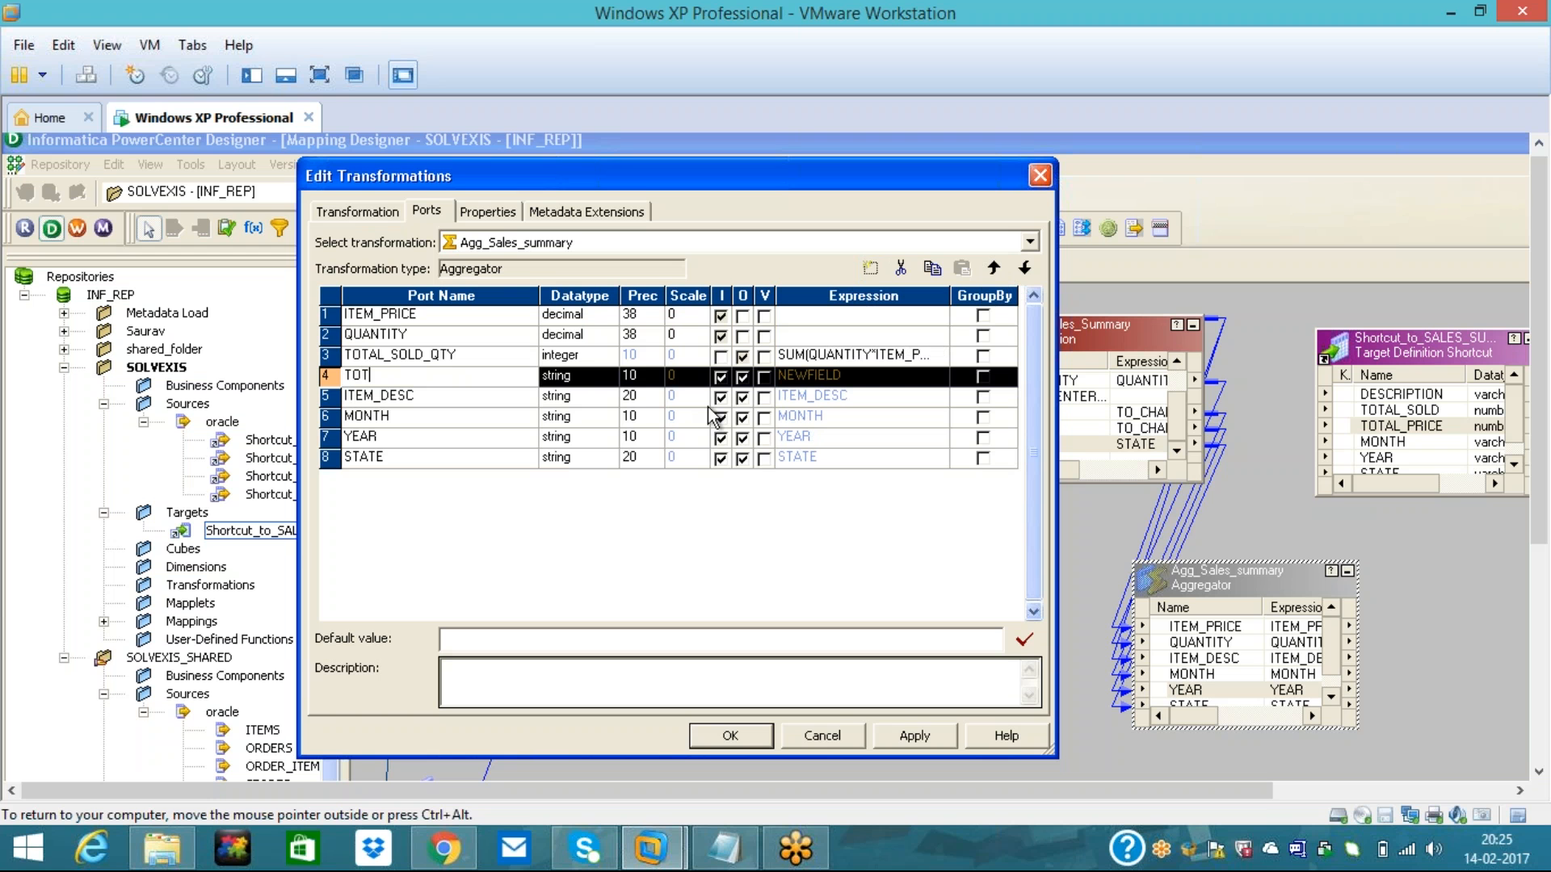
{"action": "type", "text": "AL_PRICE"}
{"action": "left_click", "coordinate": [607, 375]}
{"action": "left_click", "coordinate": [606, 376]}
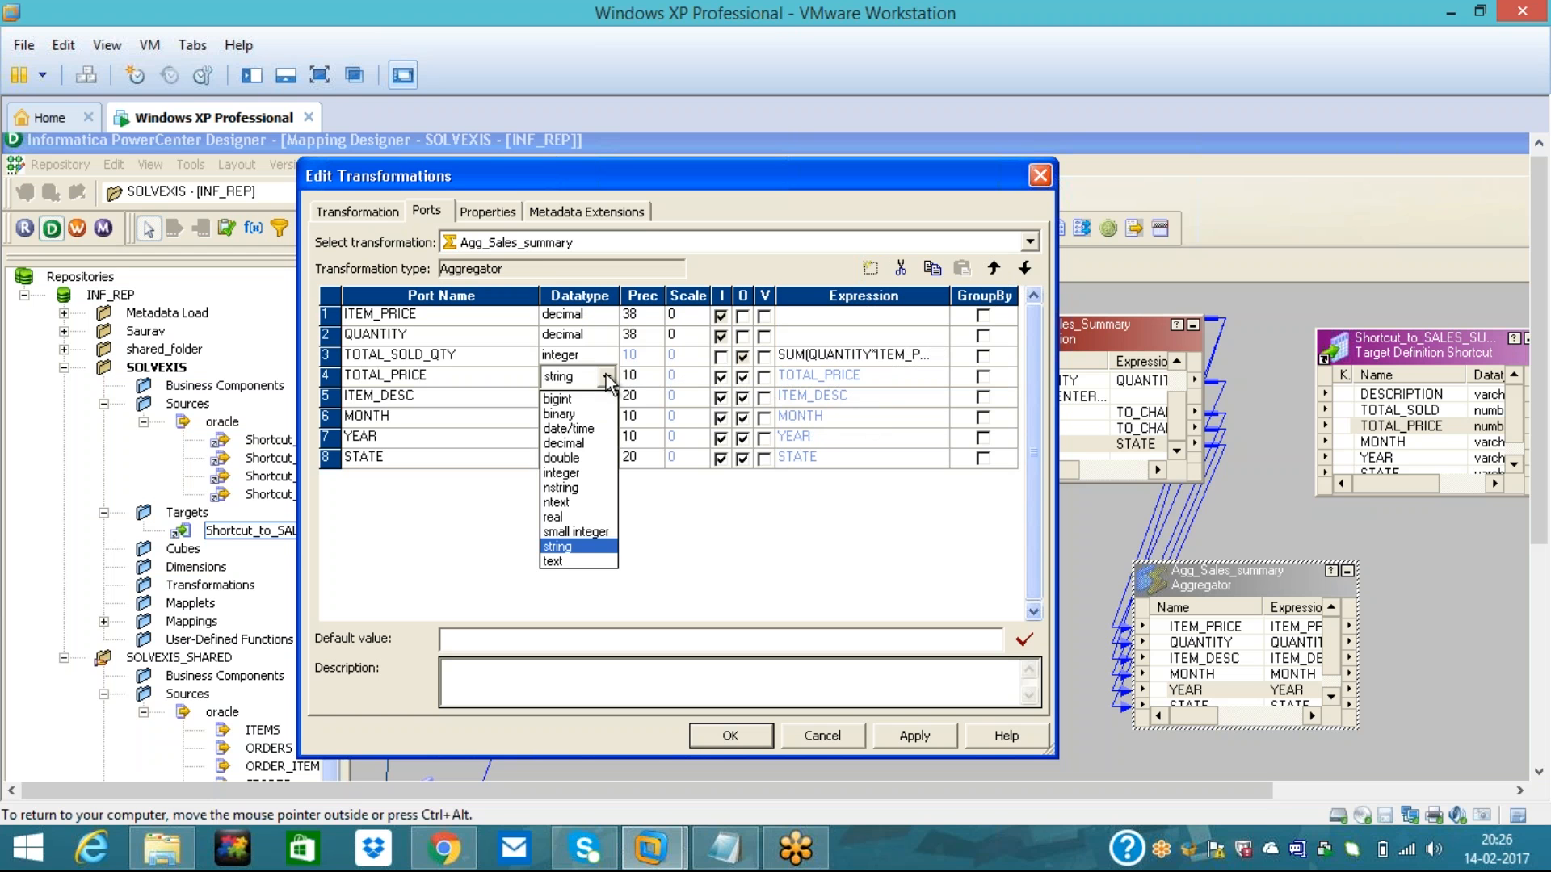
{"action": "left_click", "coordinate": [570, 473]}
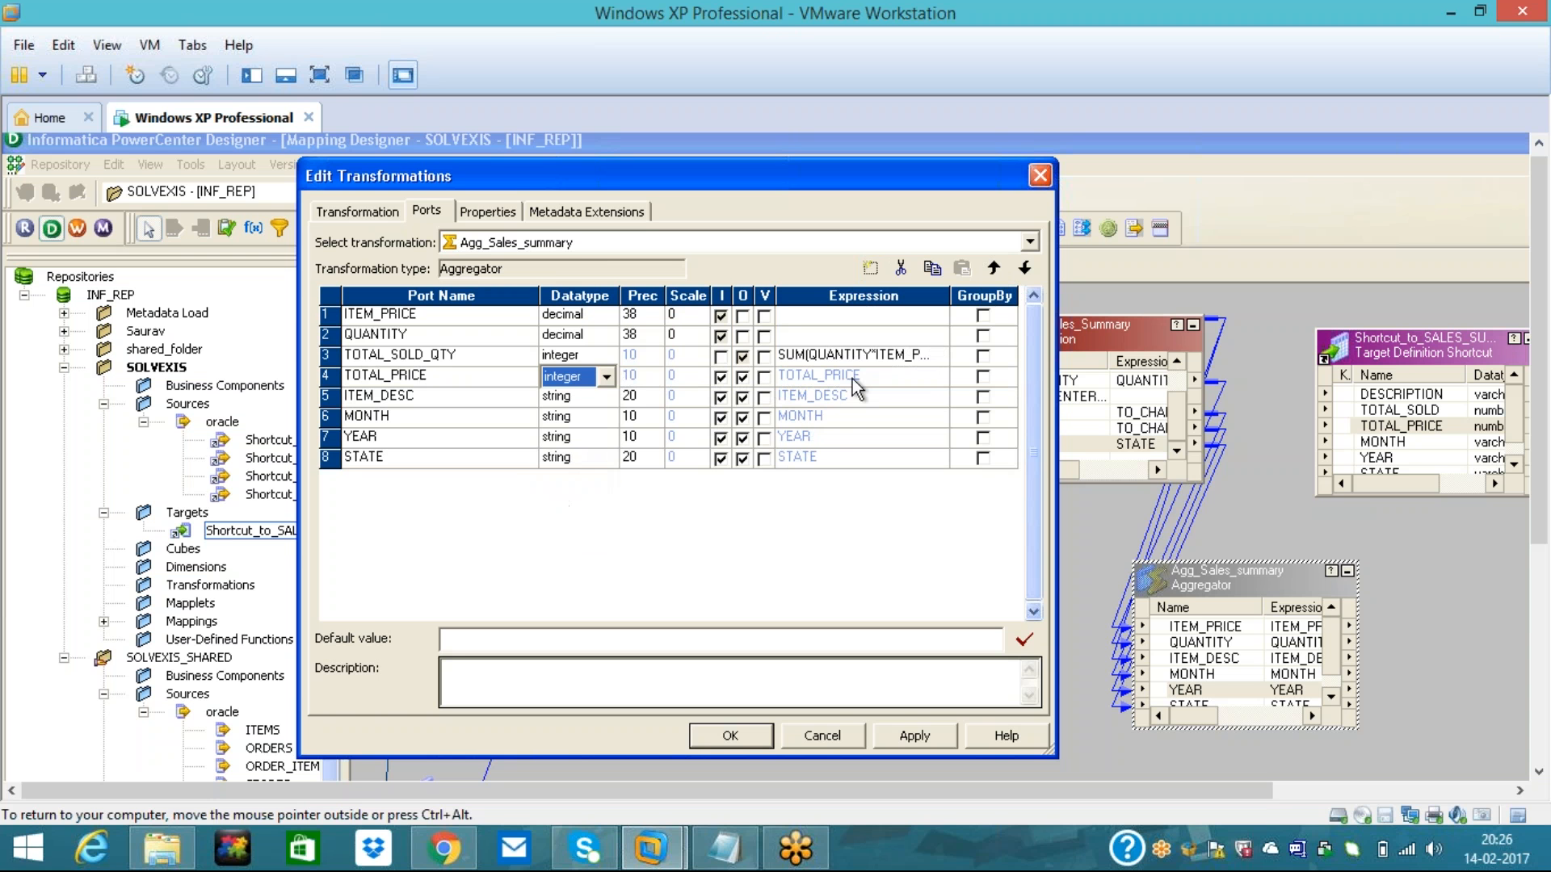
{"action": "left_click", "coordinate": [722, 378]}
- Set TOTAL_PRICE's expression to SUM(ITEM_PRICE), validate it and accept
{"action": "left_click", "coordinate": [934, 385]}
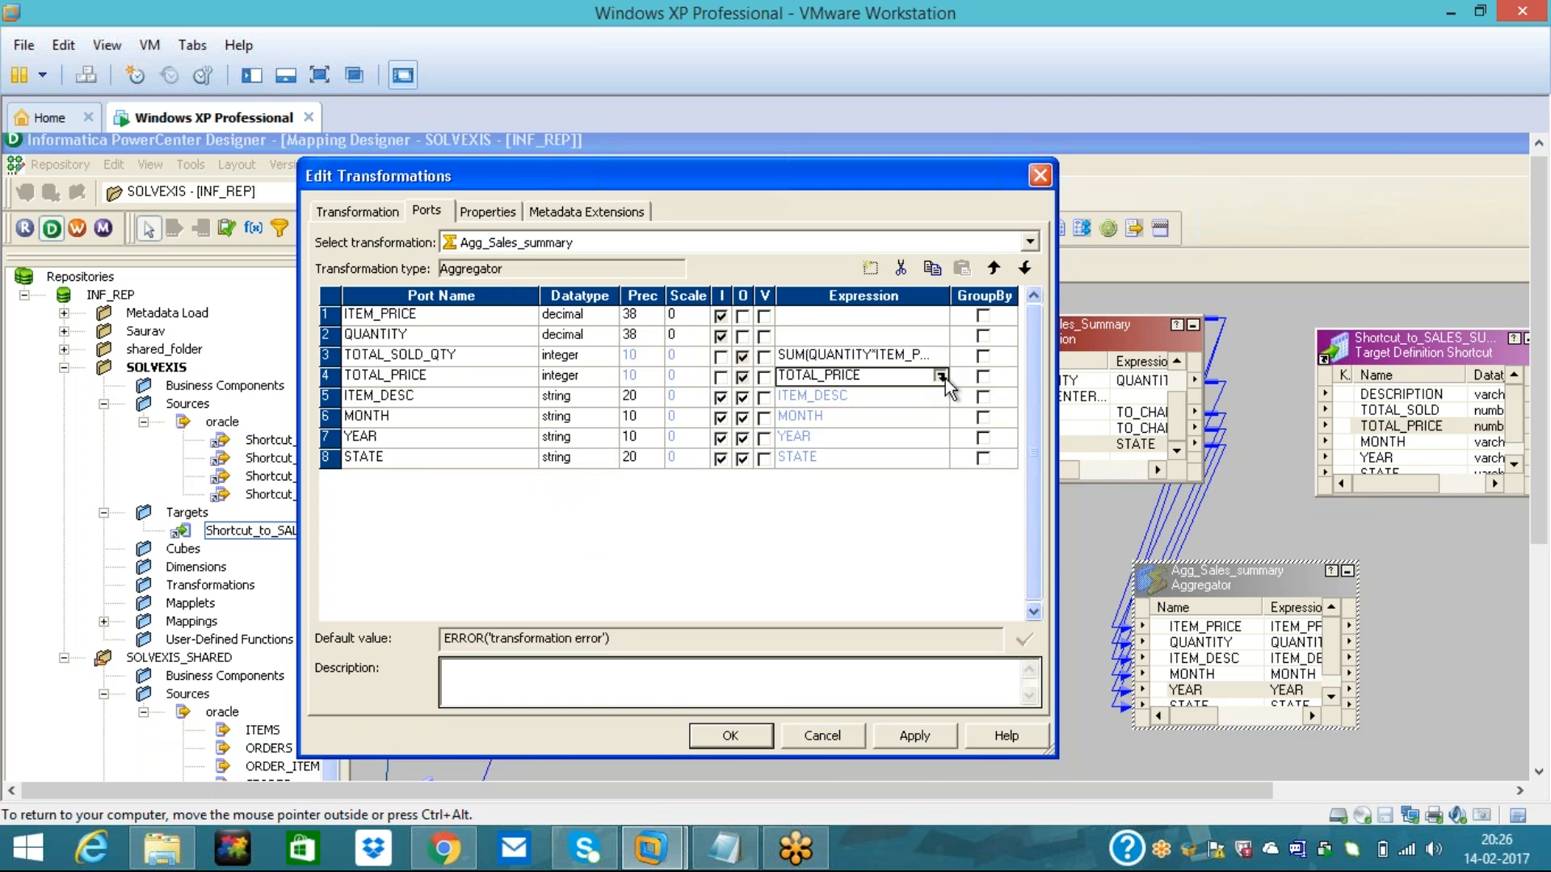
{"action": "left_click", "coordinate": [942, 377]}
{"action": "left_click_drag", "start_coordinate": [756, 448], "coordinate": [627, 447]}
{"action": "key", "text": "Delete"}
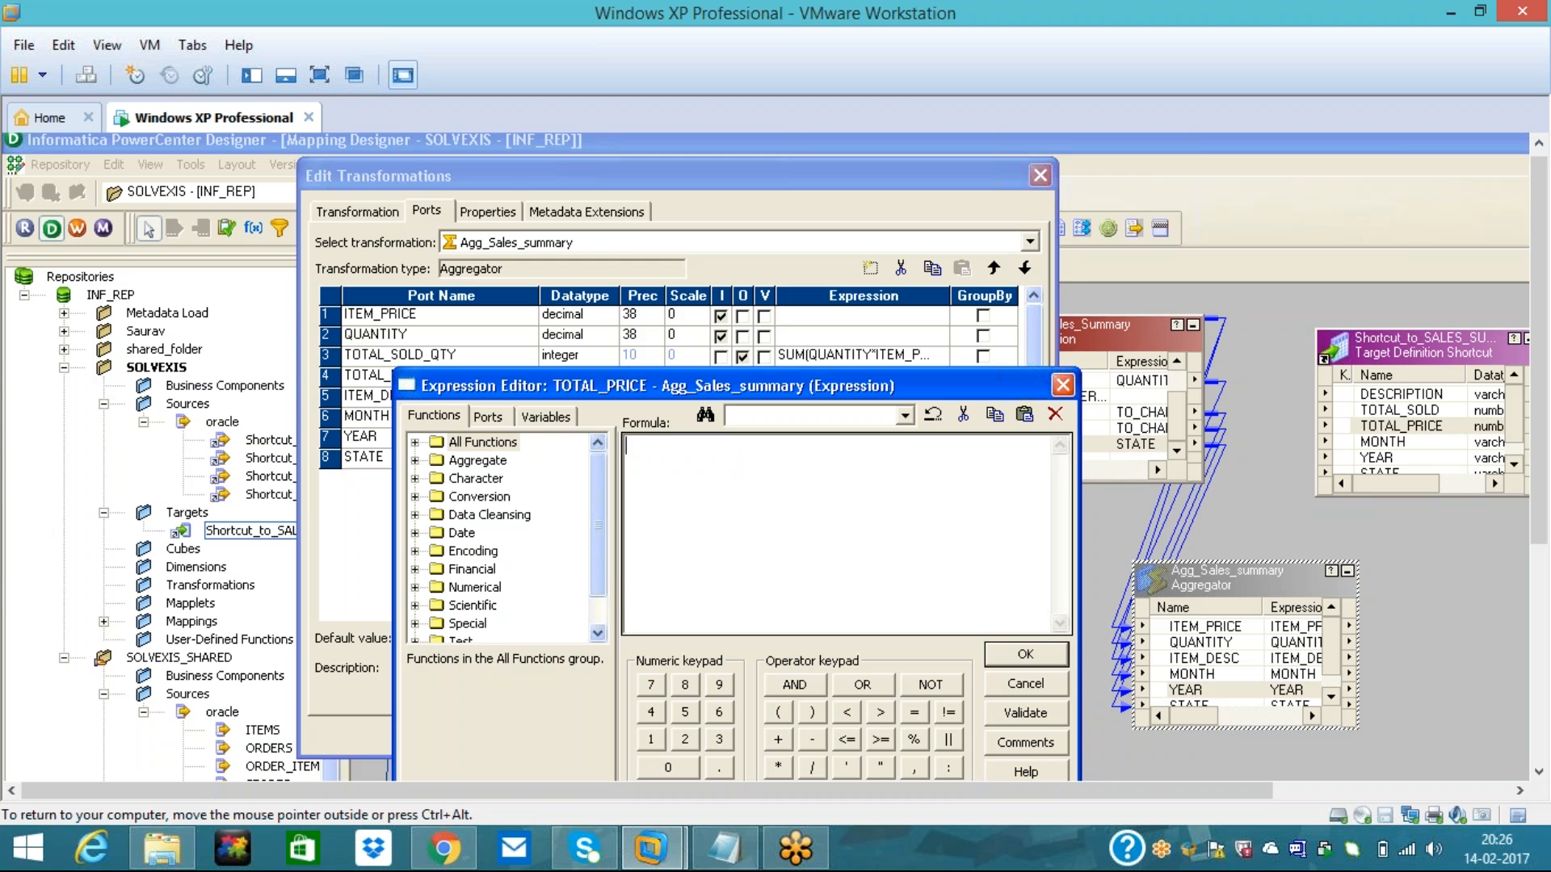
{"action": "type", "text": "SUM("}
{"action": "left_click", "coordinate": [488, 417]}
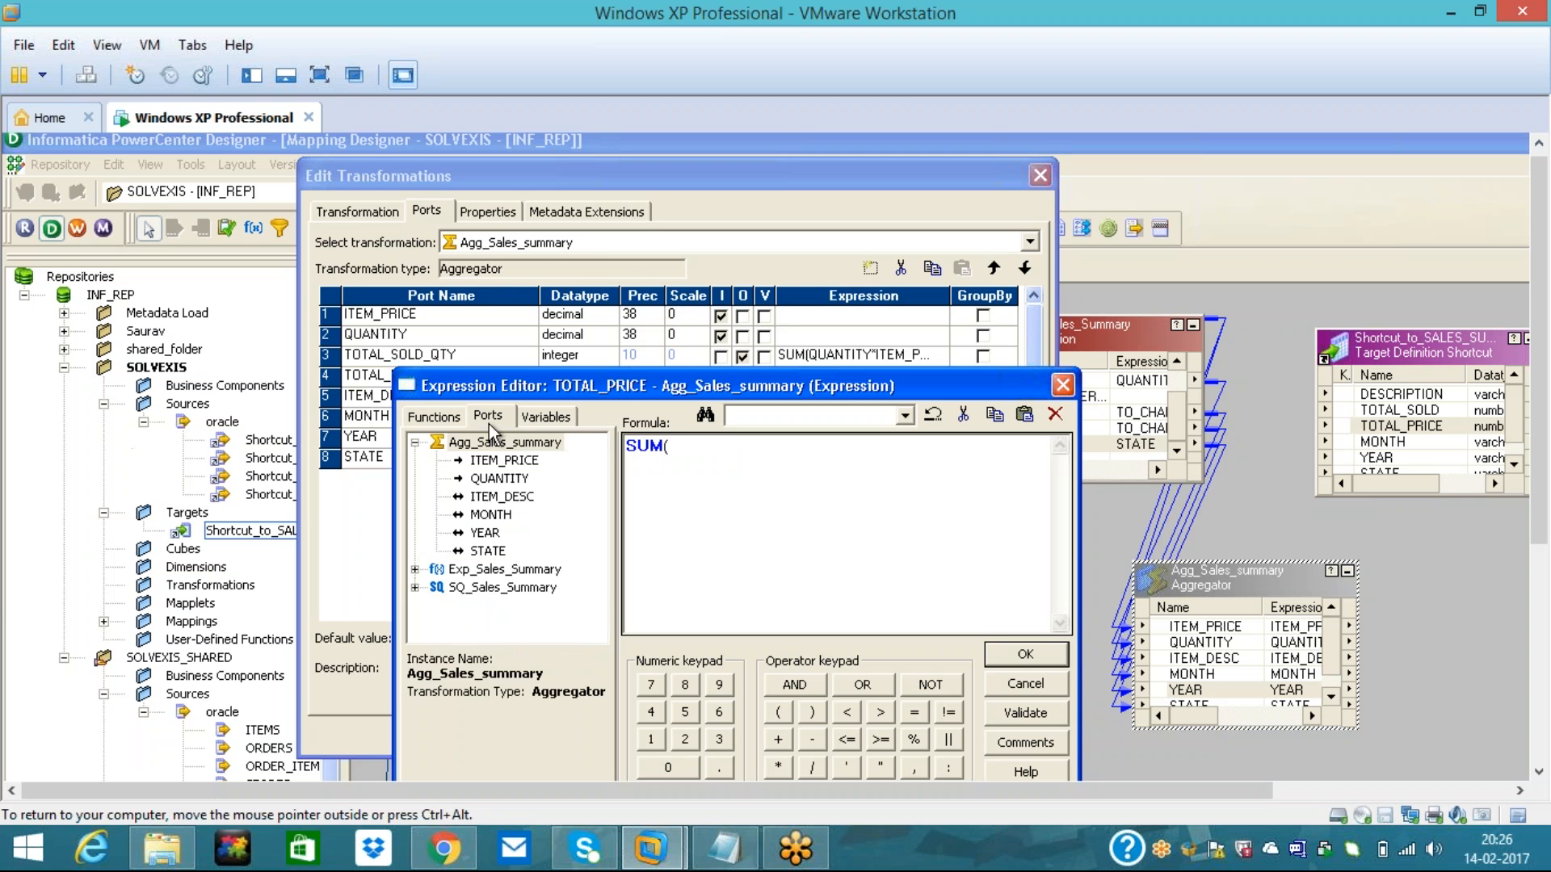
{"action": "double_click", "coordinate": [497, 460]}
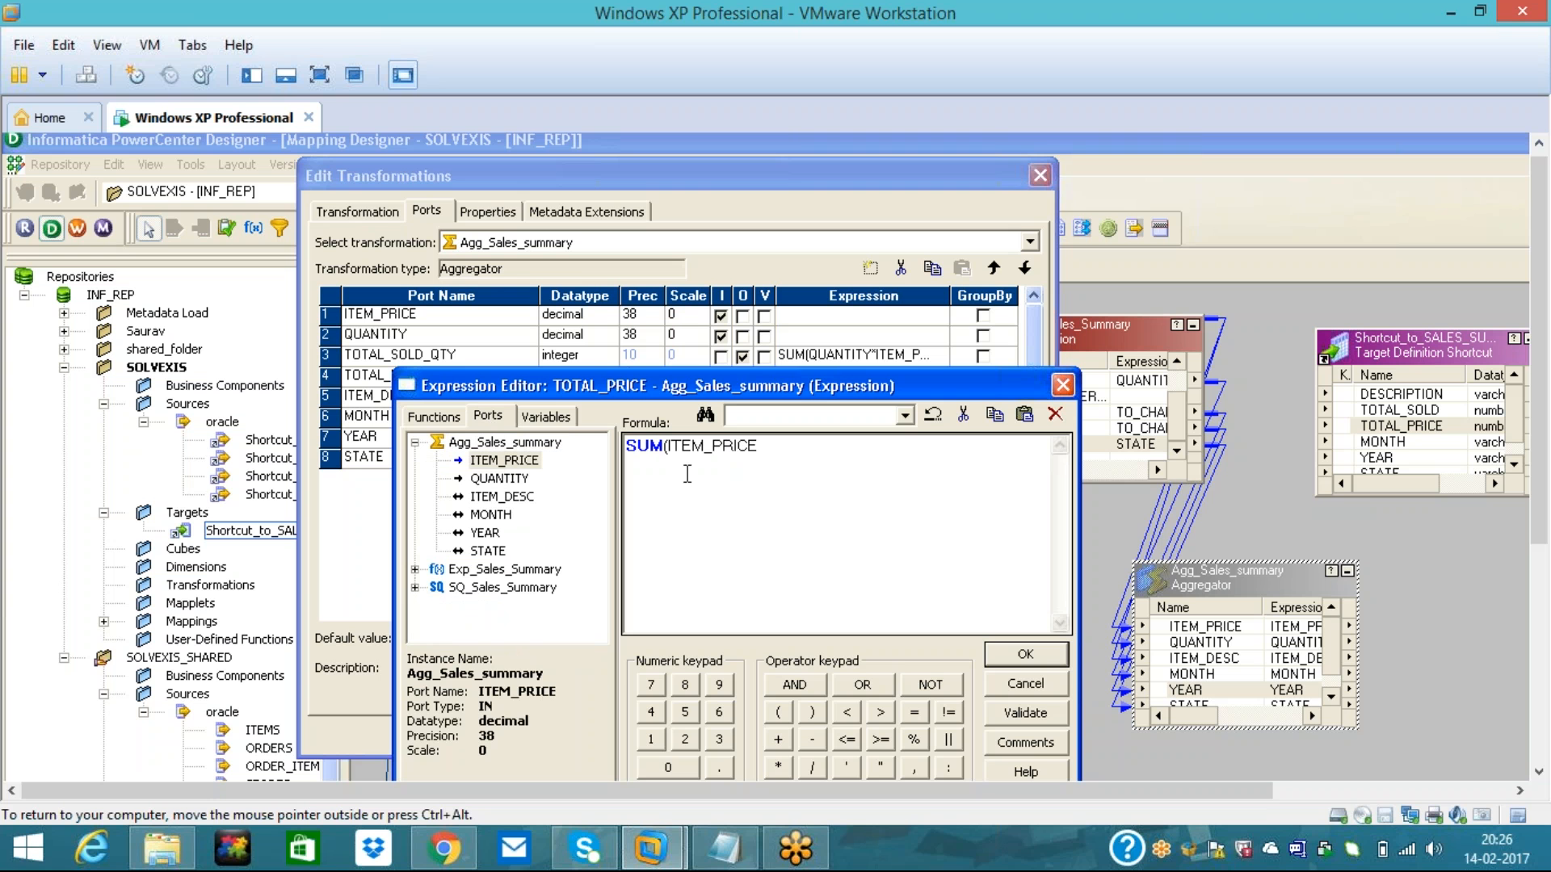
{"action": "type", "text": ")"}
{"action": "left_click", "coordinate": [1038, 713]}
{"action": "left_click", "coordinate": [731, 626]}
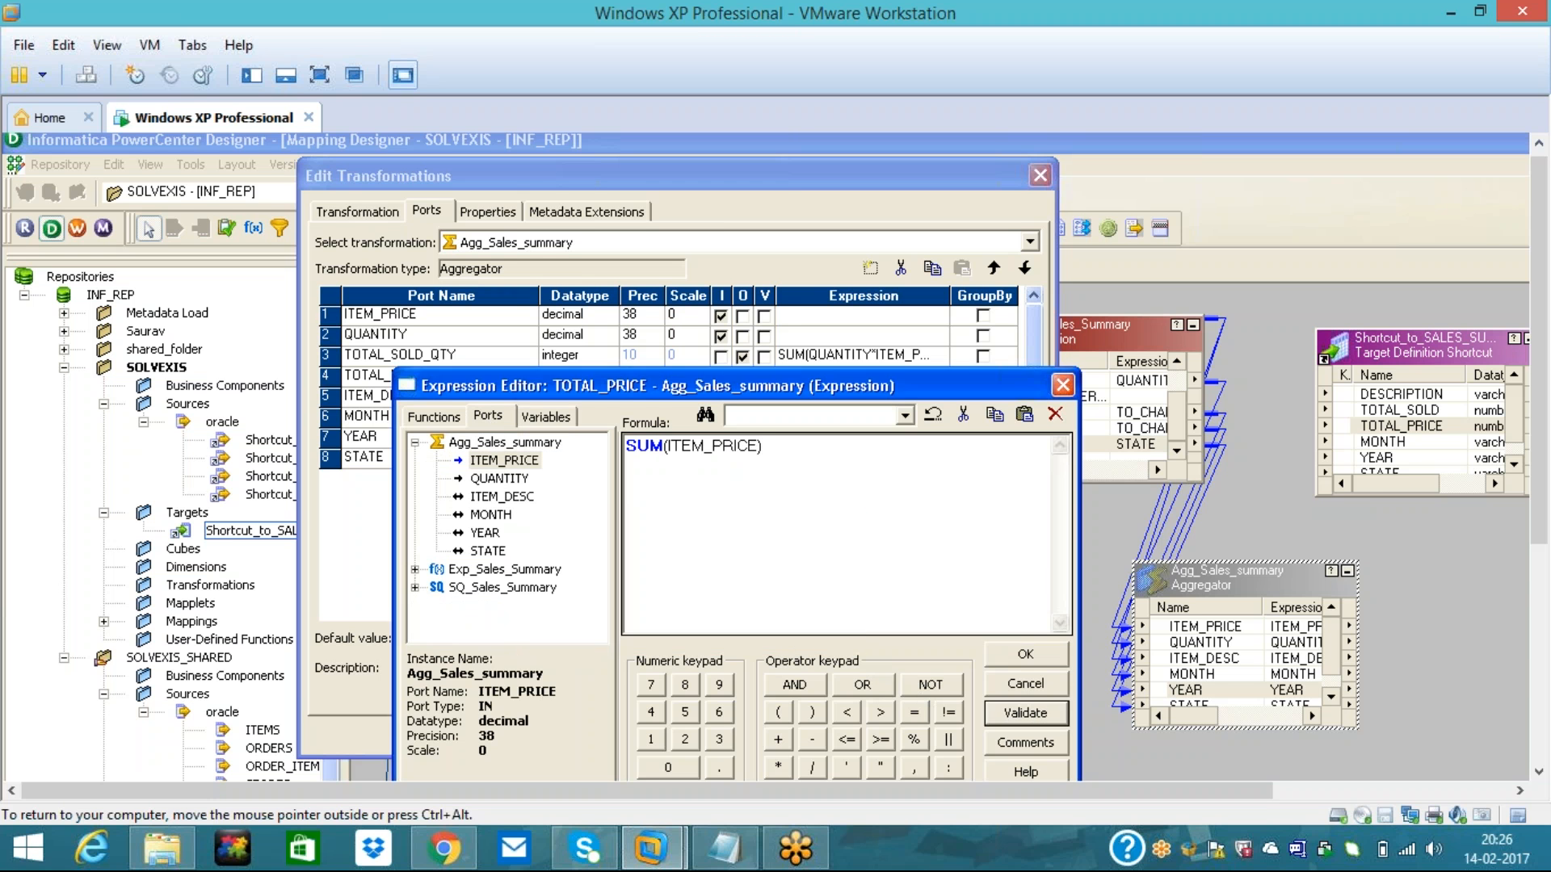
{"action": "left_click", "coordinate": [1035, 650]}
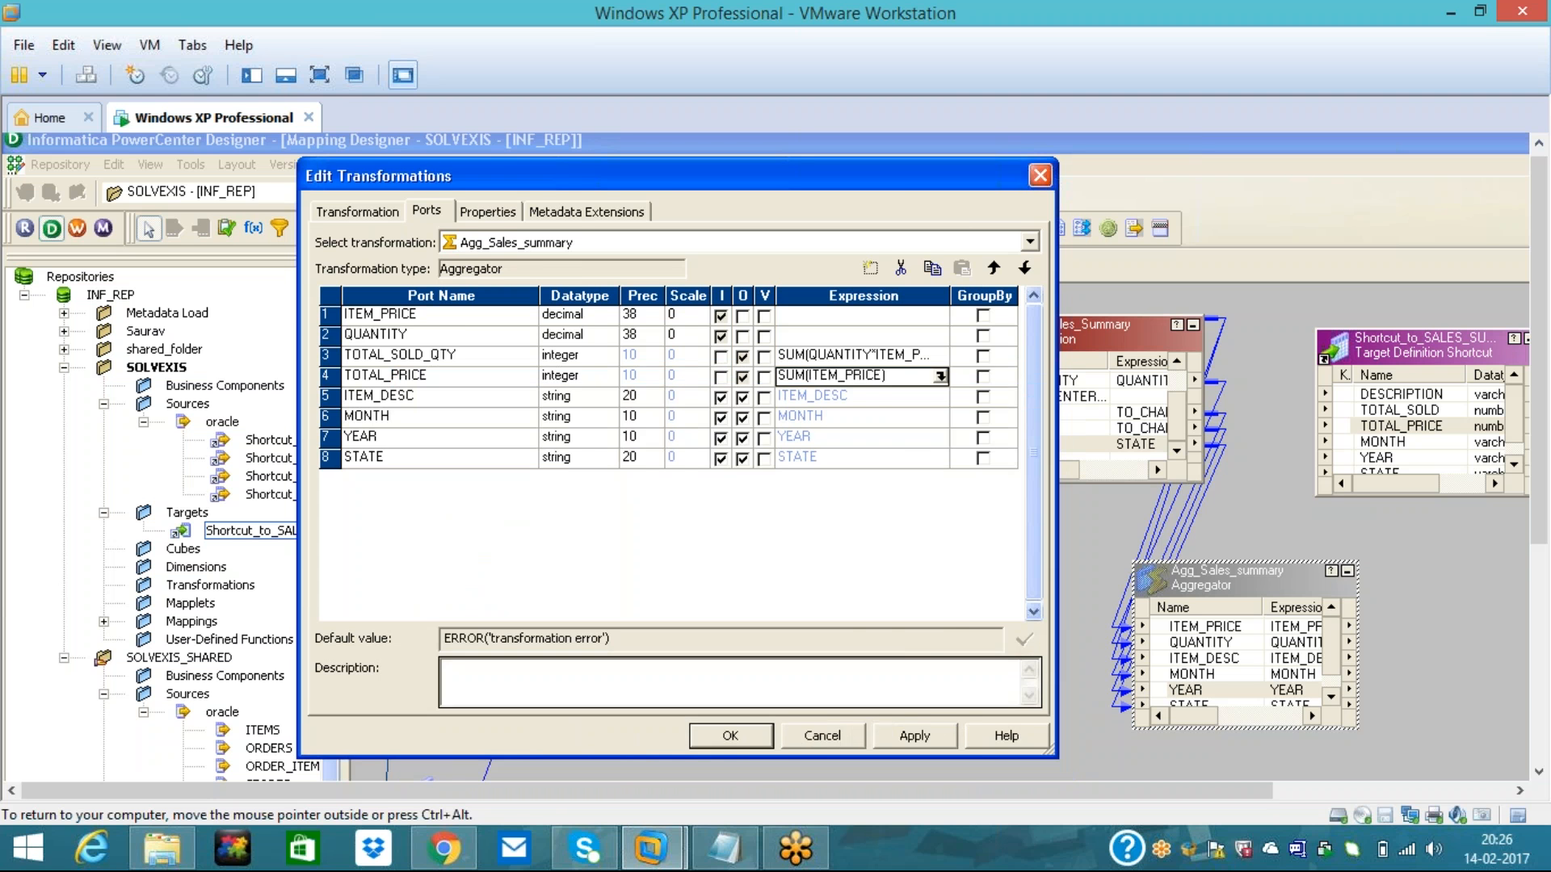
- Close and reopen the aggregator's ports, checking the grouping requirement in the mapping notes
{"action": "left_click", "coordinate": [749, 743]}
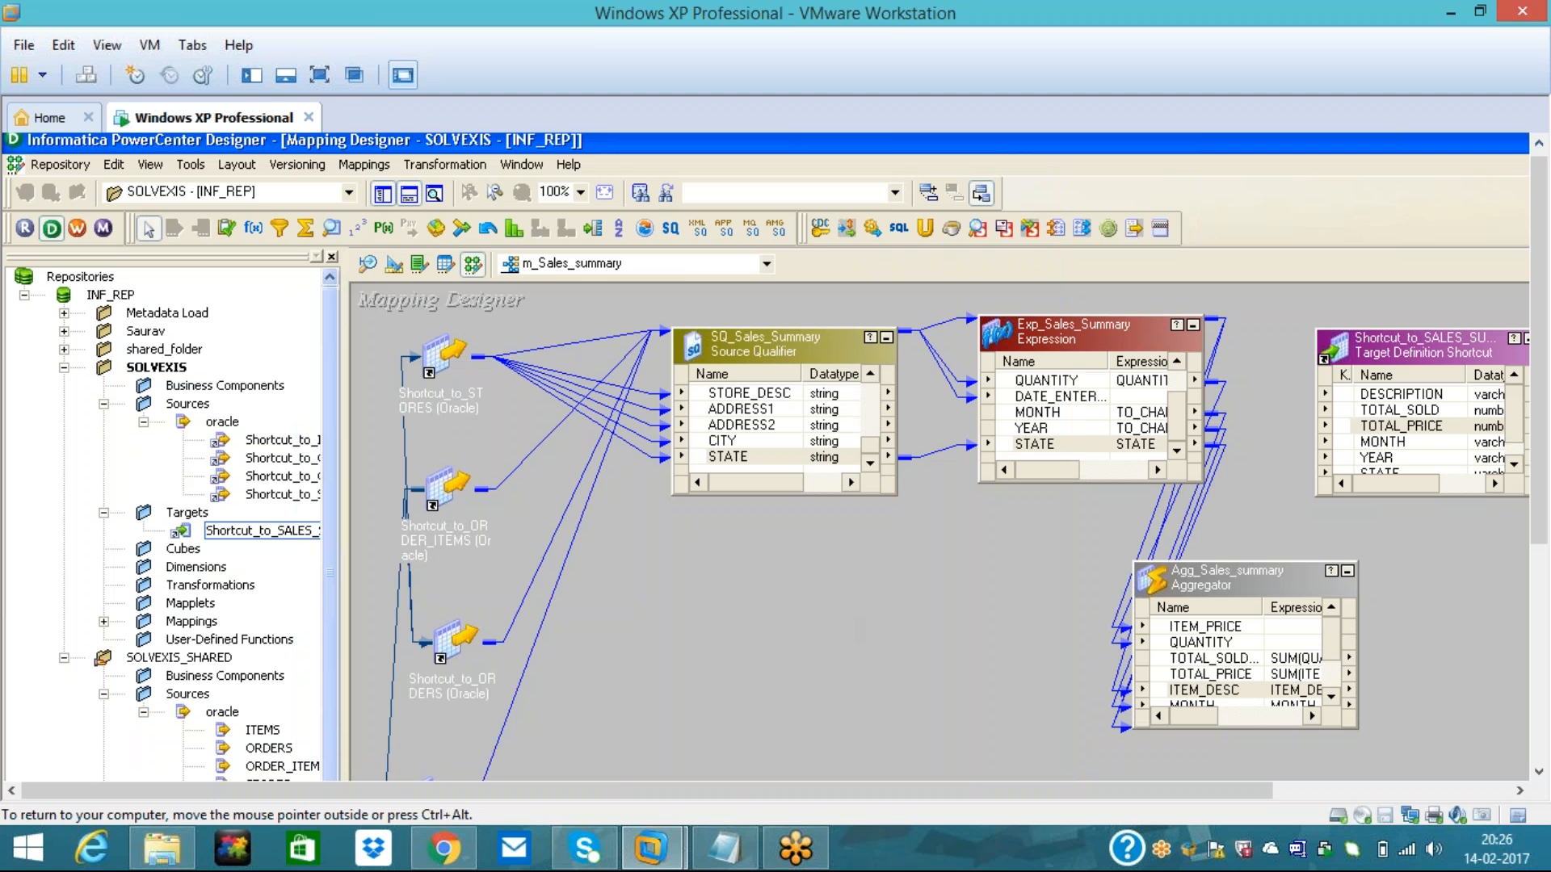
{"action": "double_click", "coordinate": [1243, 580]}
{"action": "left_click", "coordinate": [426, 211]}
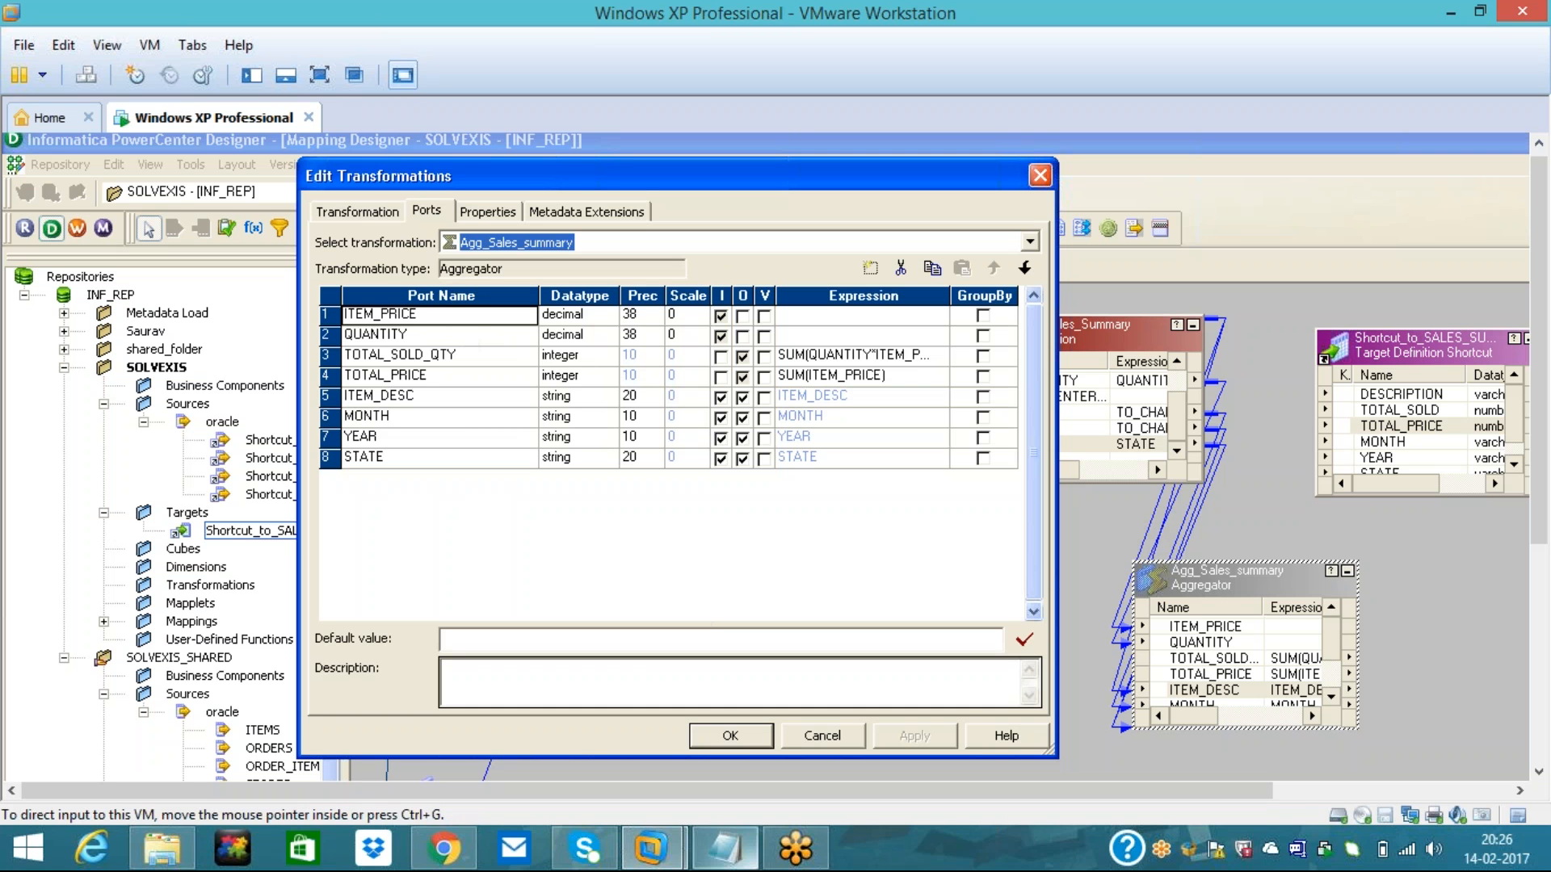
{"action": "left_click", "coordinate": [740, 862]}
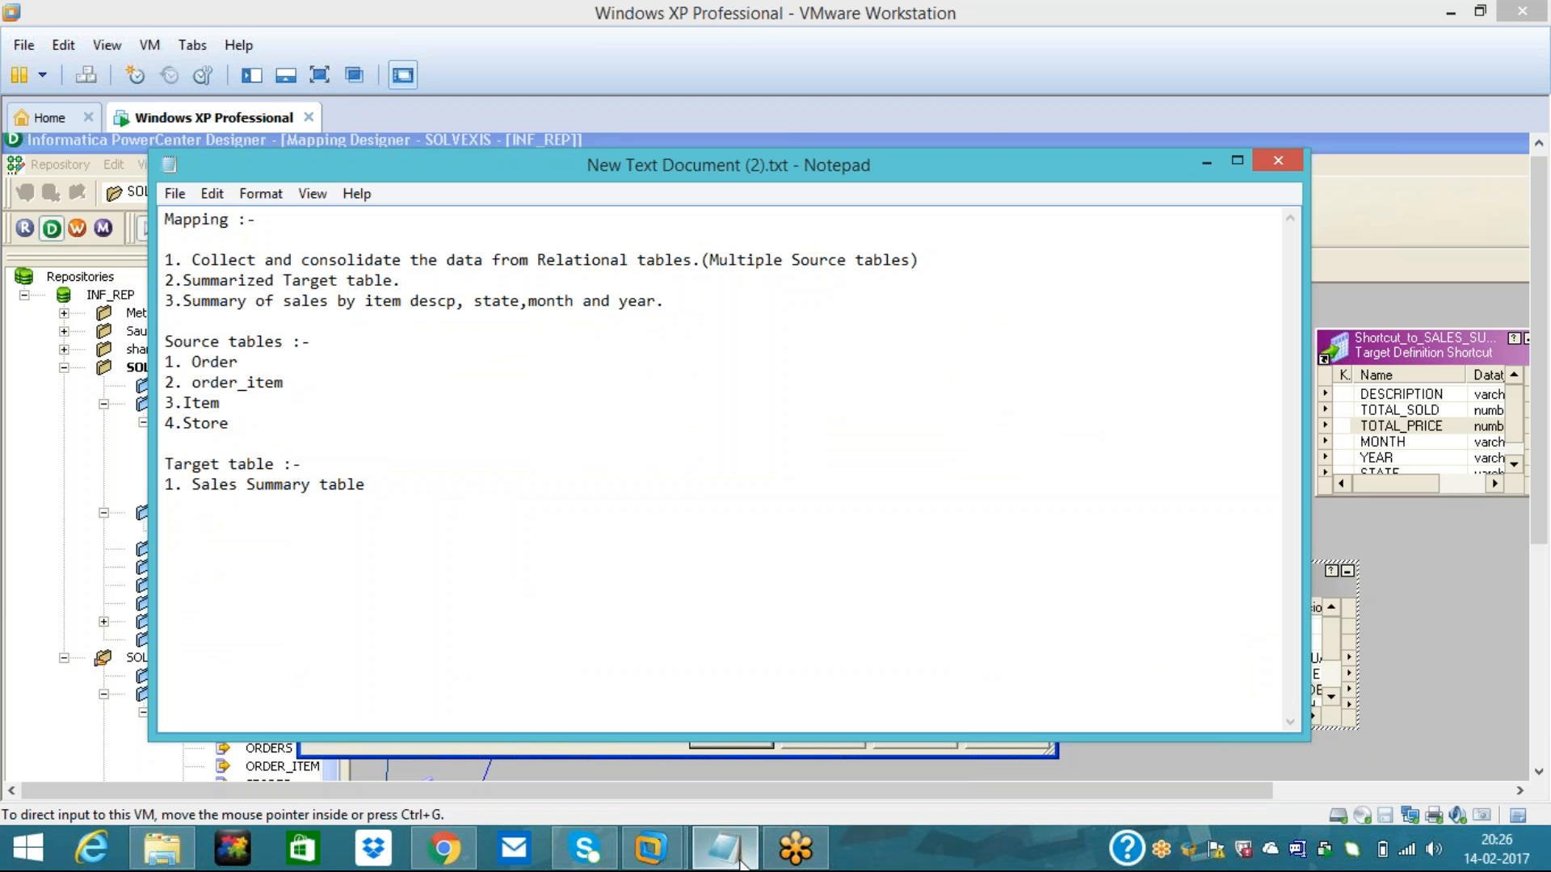
{"action": "left_click_drag", "start_coordinate": [292, 300], "coordinate": [749, 362]}
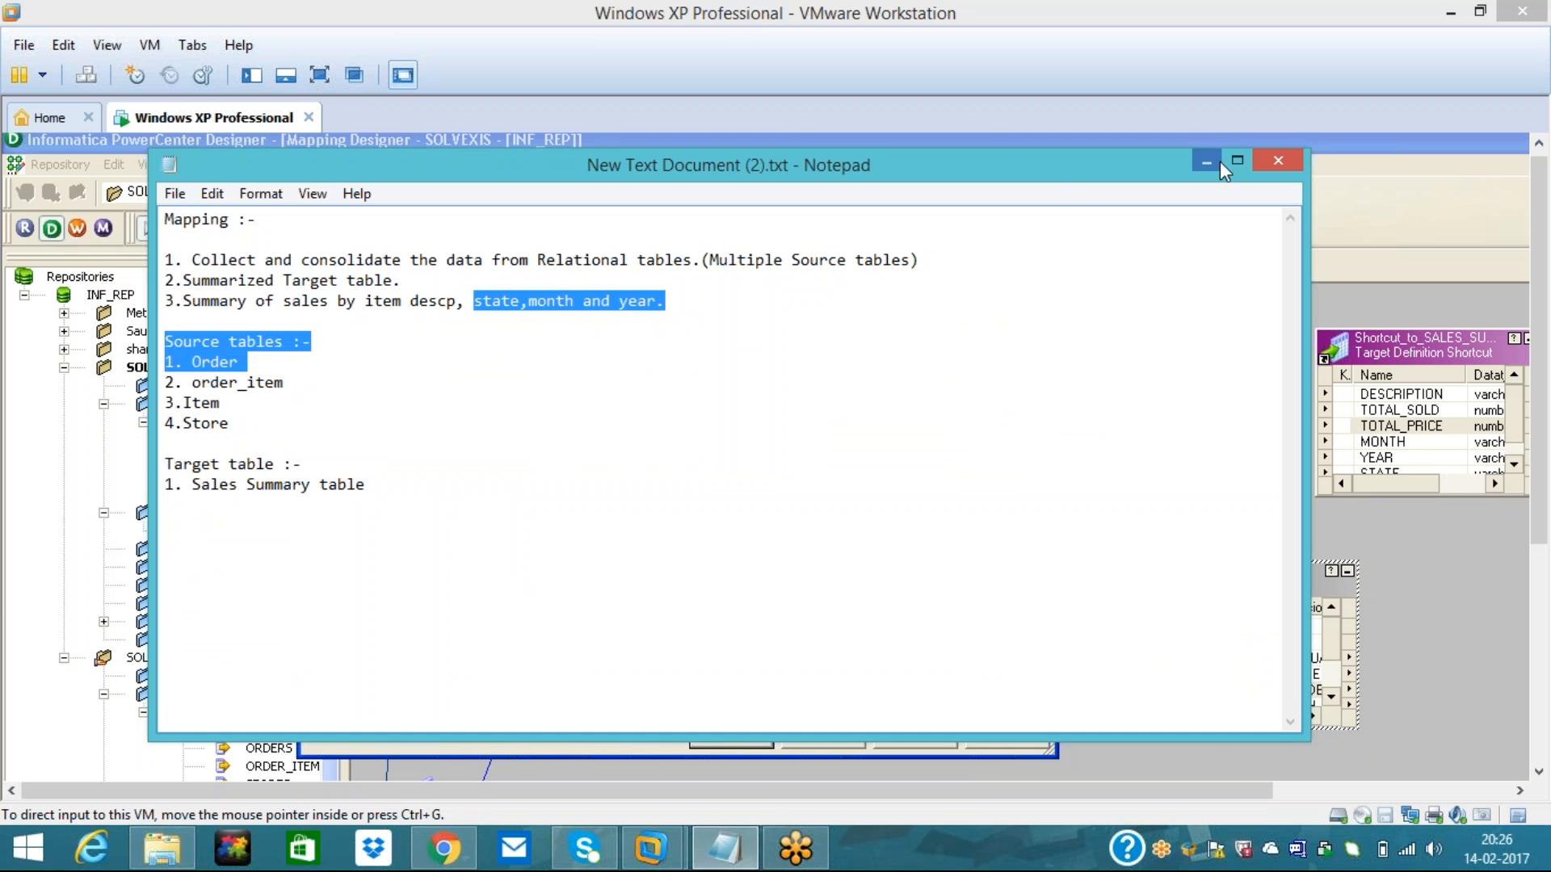
{"action": "left_click", "coordinate": [1218, 162]}
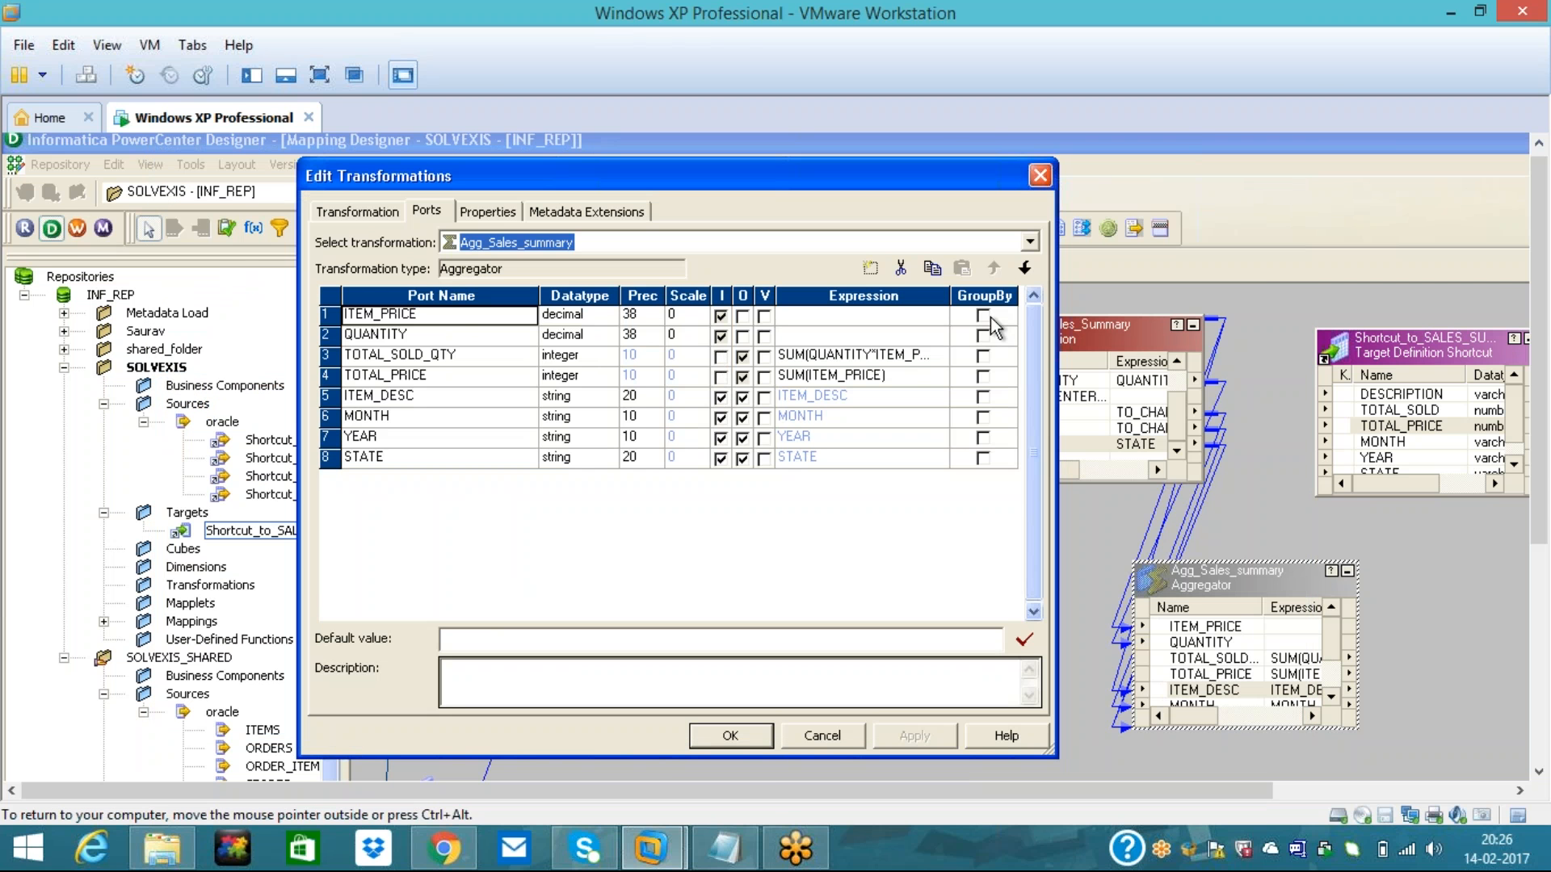
- Tick GroupBy for ITEM_DESC, MONTH and STATE, then apply and close the dialog
{"action": "left_click", "coordinate": [982, 397]}
{"action": "left_click", "coordinate": [983, 426]}
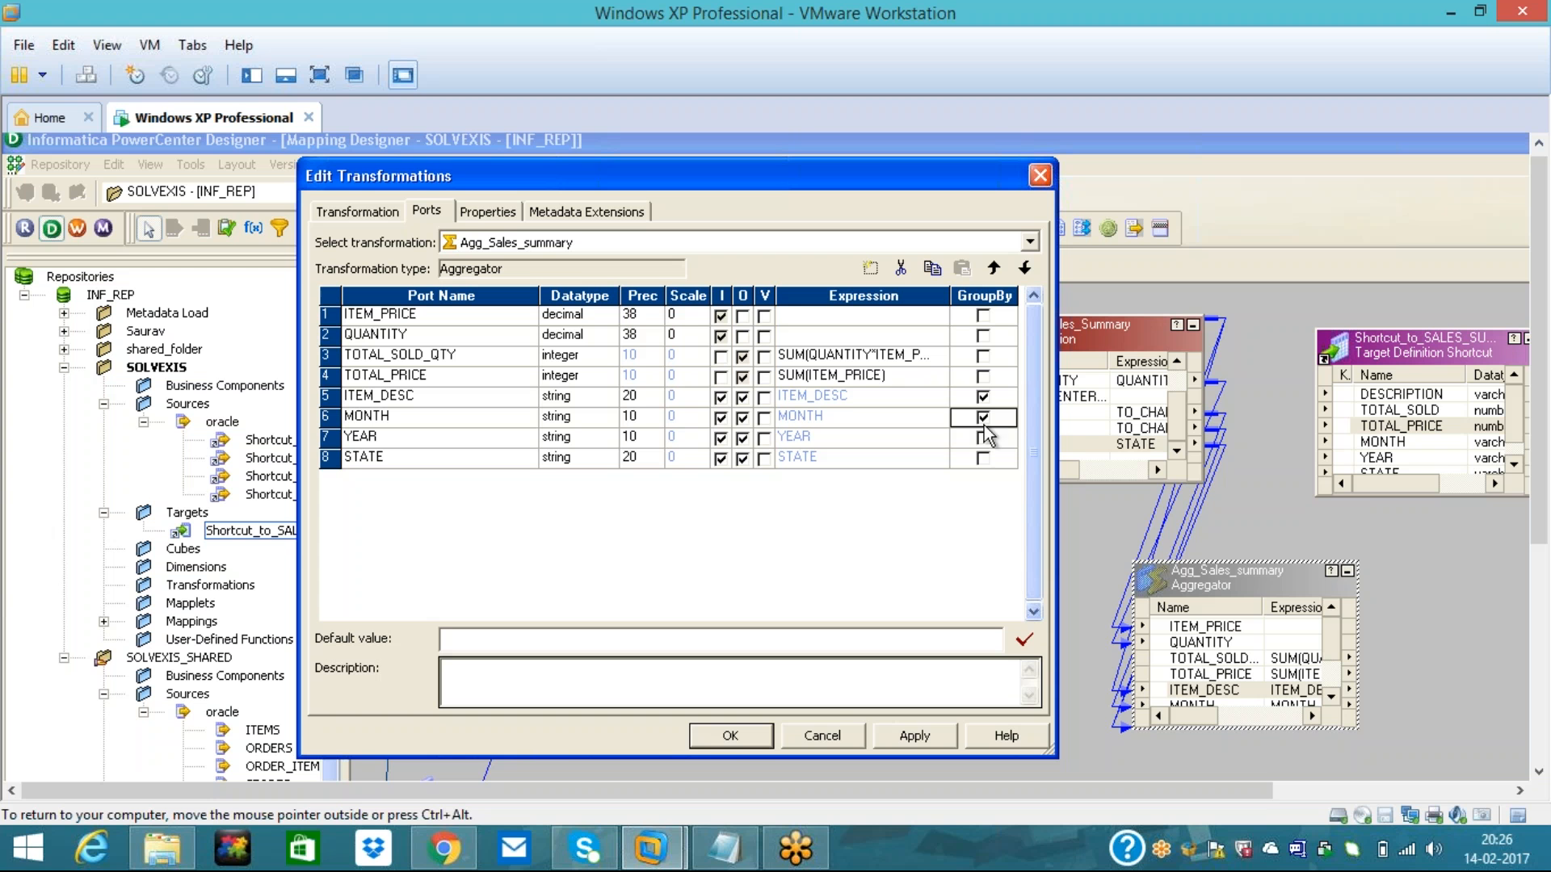
{"action": "left_click", "coordinate": [983, 458]}
{"action": "left_click", "coordinate": [914, 739]}
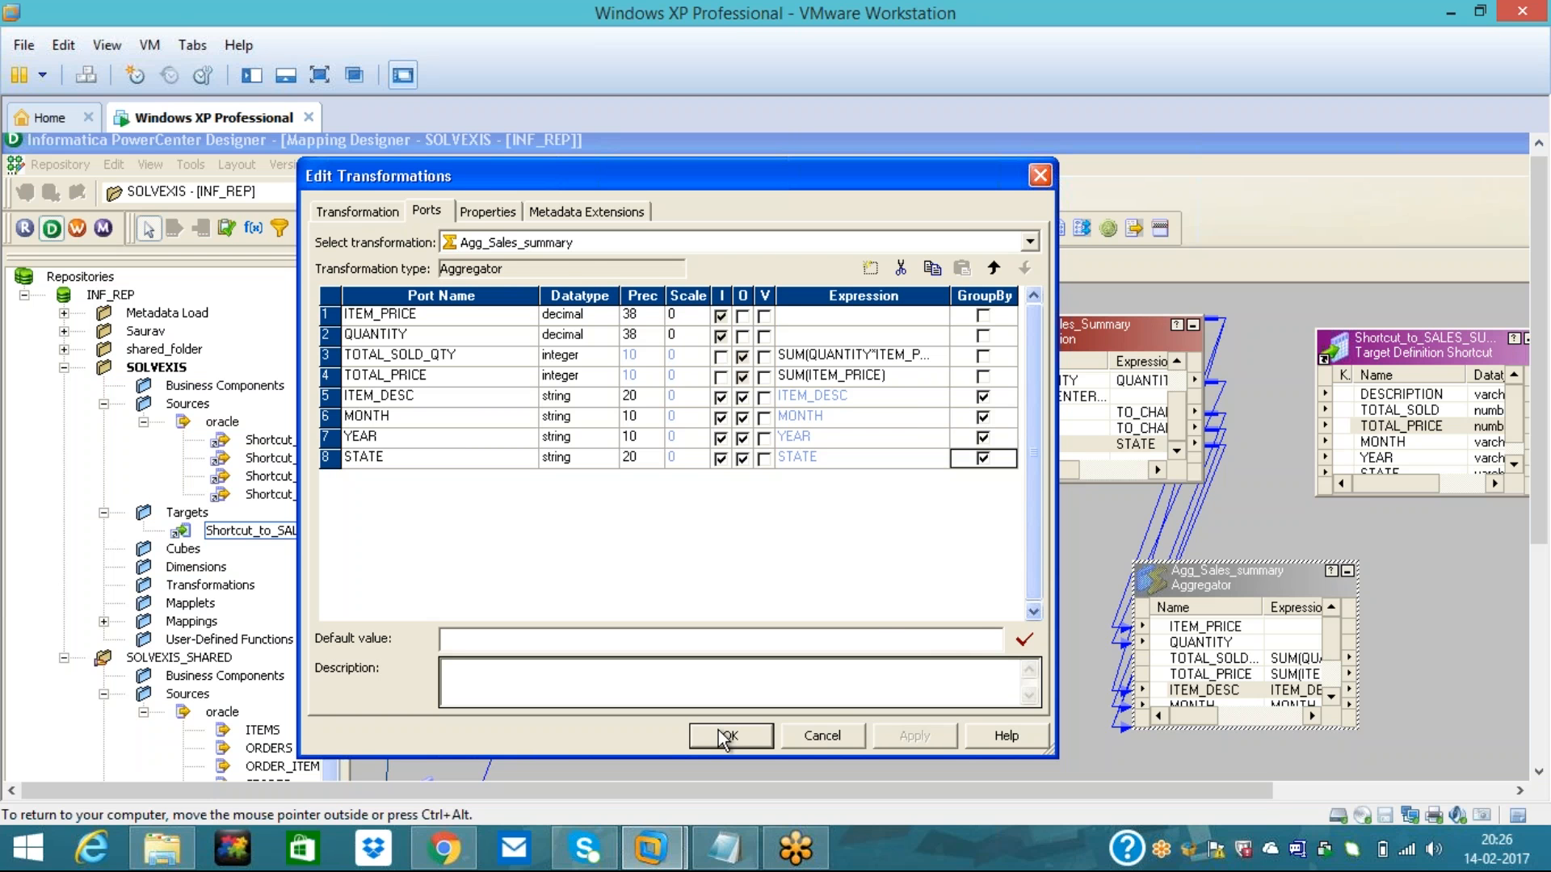
{"action": "left_click", "coordinate": [730, 735]}
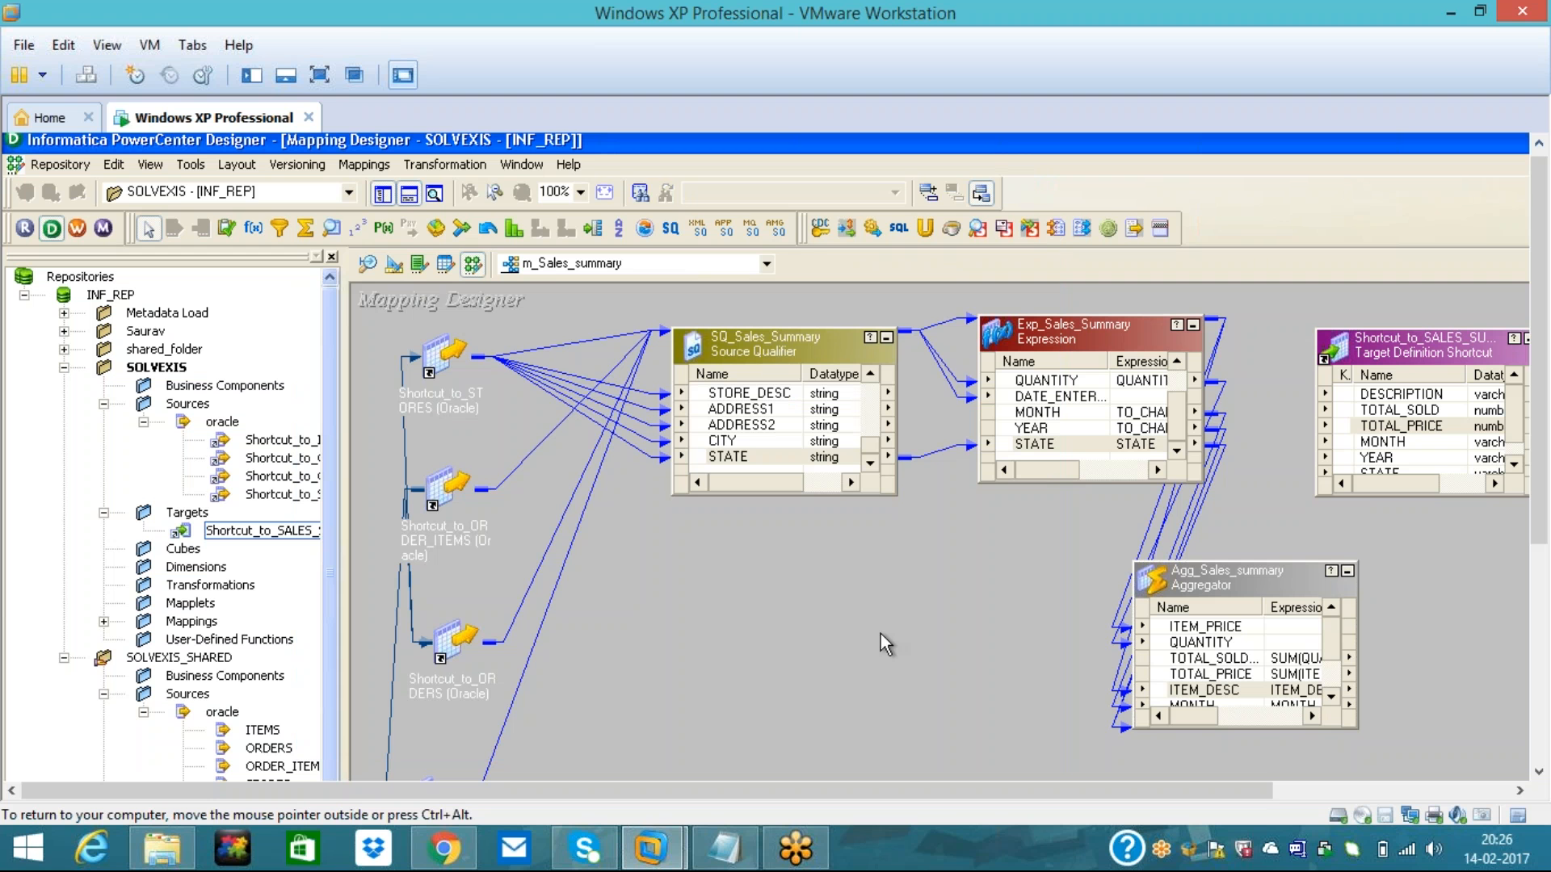
- Link TOTAL_SOLD_QTY to TOTAL_SOLD, TOTAL_PRICE to TOTAL_PRICE, and ITEM_DESC to DESCRIPTION in the target
{"action": "left_click", "coordinate": [1164, 628]}
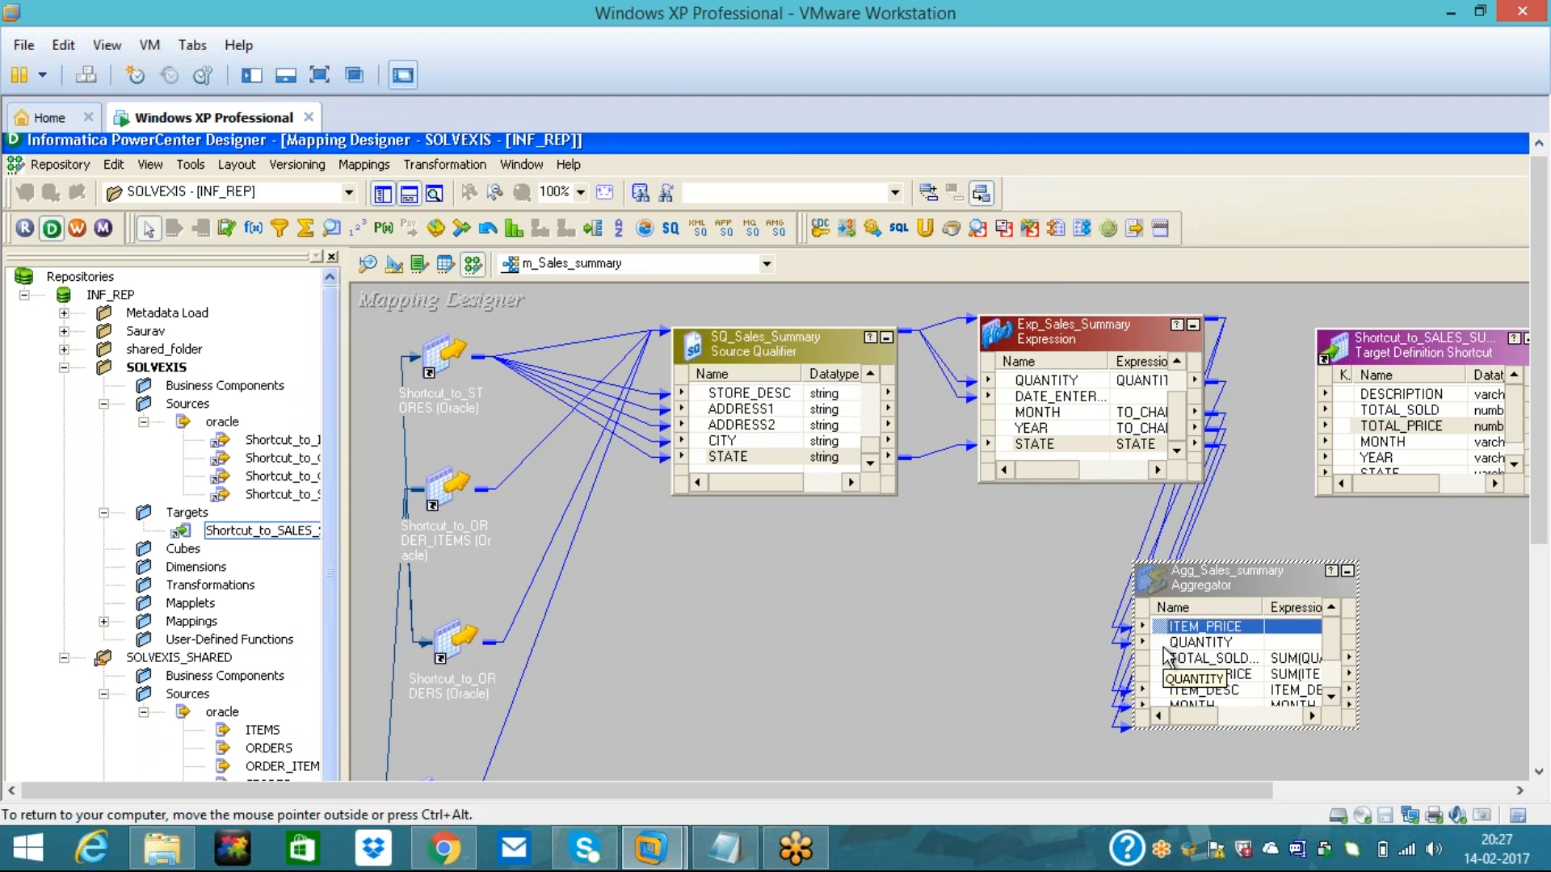
{"action": "left_click_drag", "start_coordinate": [1169, 667], "coordinate": [1345, 412]}
{"action": "left_click_drag", "start_coordinate": [1163, 676], "coordinate": [1343, 428]}
{"action": "left_click_drag", "start_coordinate": [1167, 688], "coordinate": [1343, 395]}
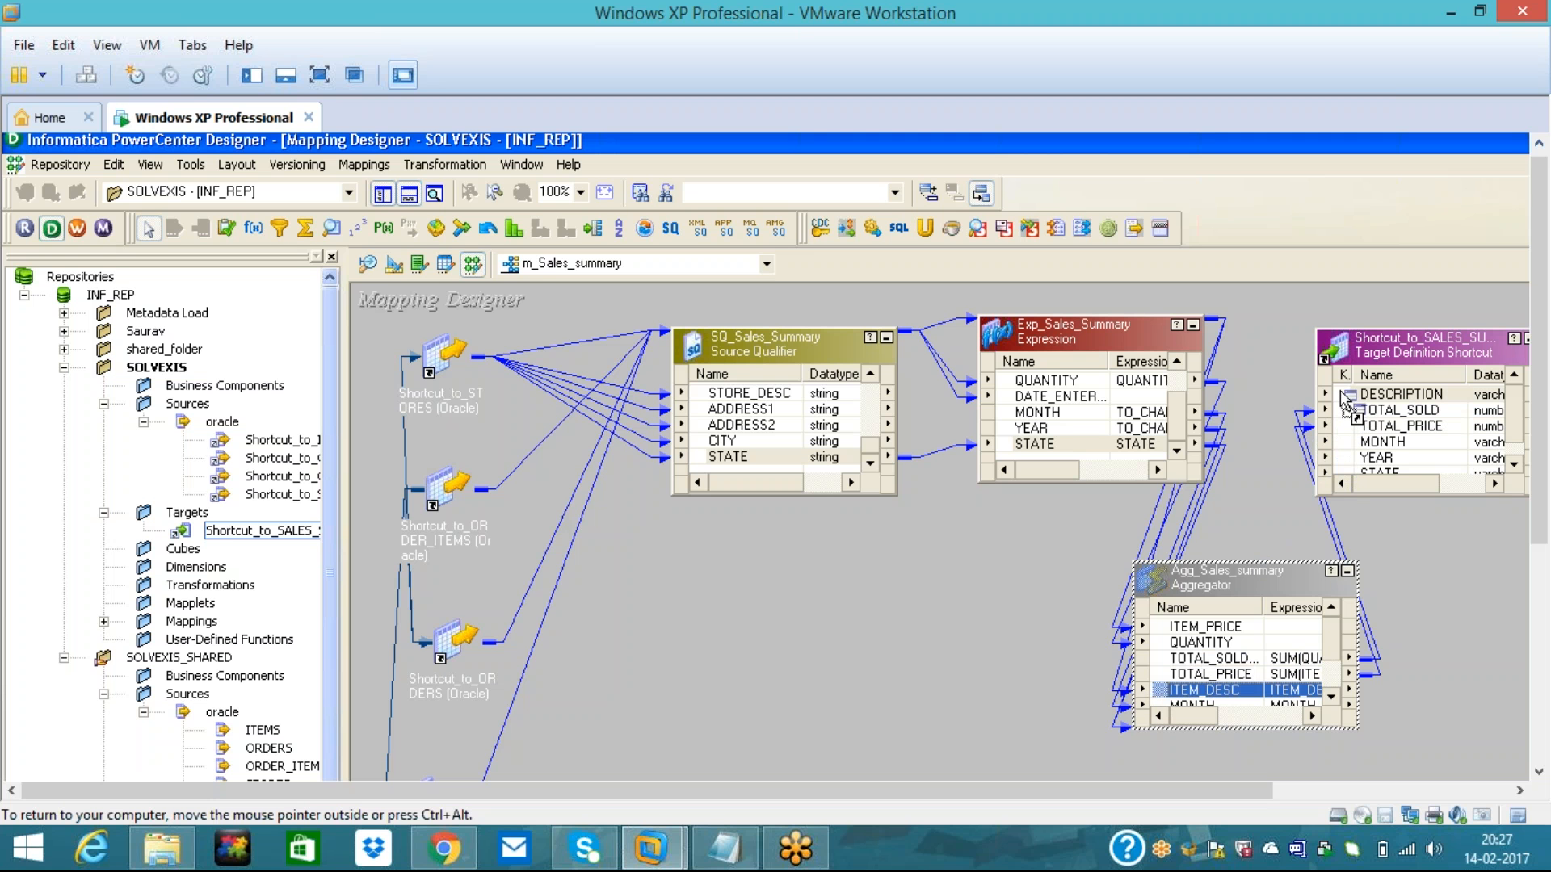
- Link the aggregator's MONTH, YEAR and STATE ports to the matching target columns
{"action": "left_click", "coordinate": [1331, 696]}
{"action": "left_click", "coordinate": [1331, 696]}
{"action": "left_click", "coordinate": [1164, 674]}
{"action": "left_click_drag", "start_coordinate": [1165, 682], "coordinate": [1343, 442]}
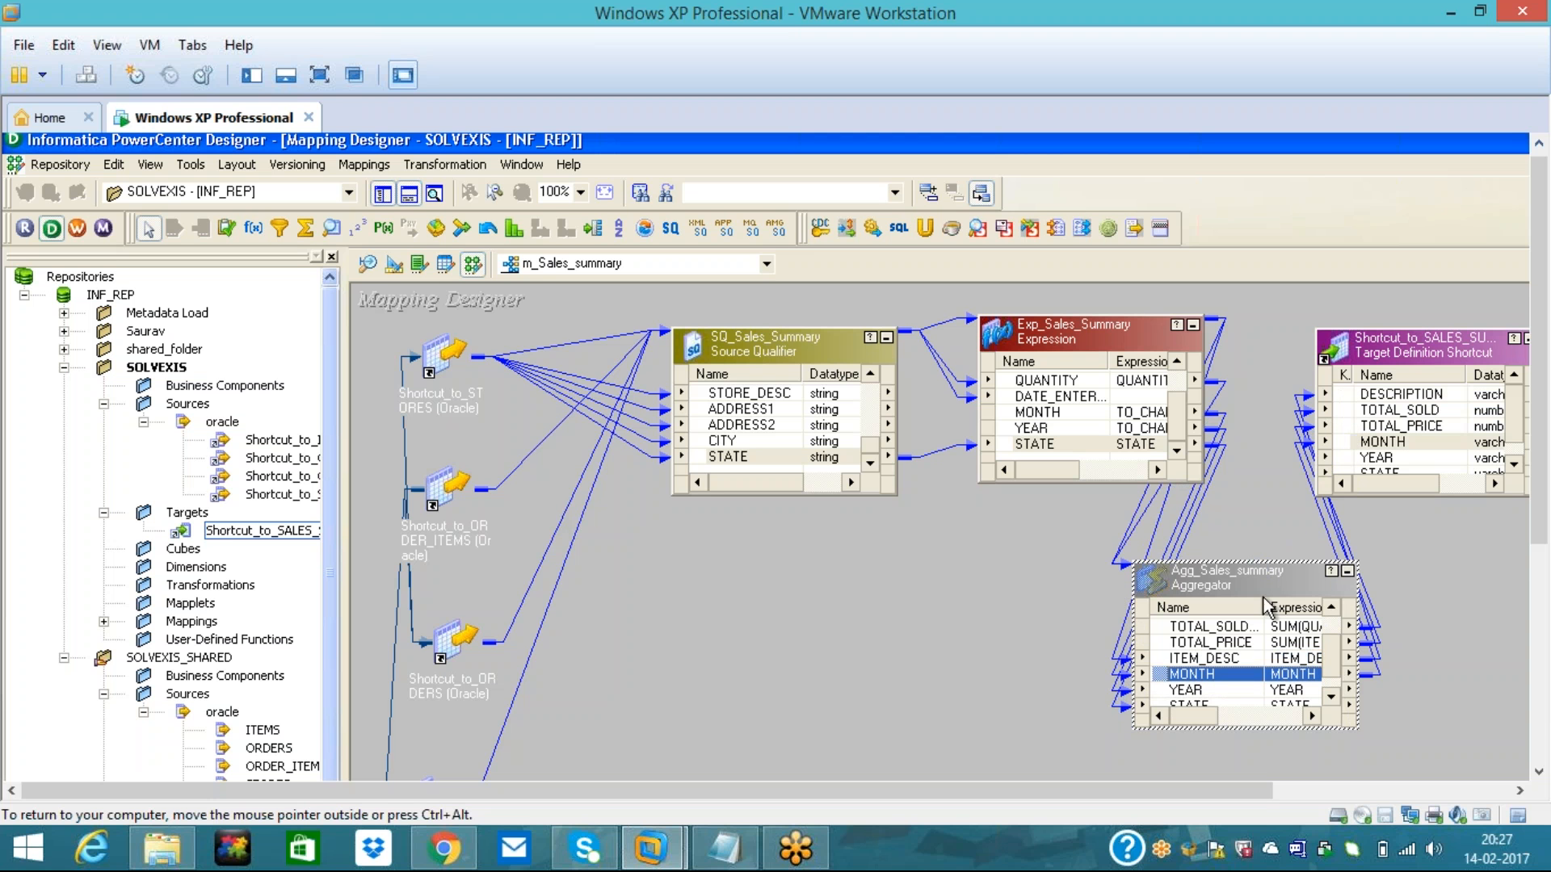
{"action": "left_click", "coordinate": [1164, 691]}
{"action": "left_click_drag", "start_coordinate": [1164, 690], "coordinate": [1374, 442]}
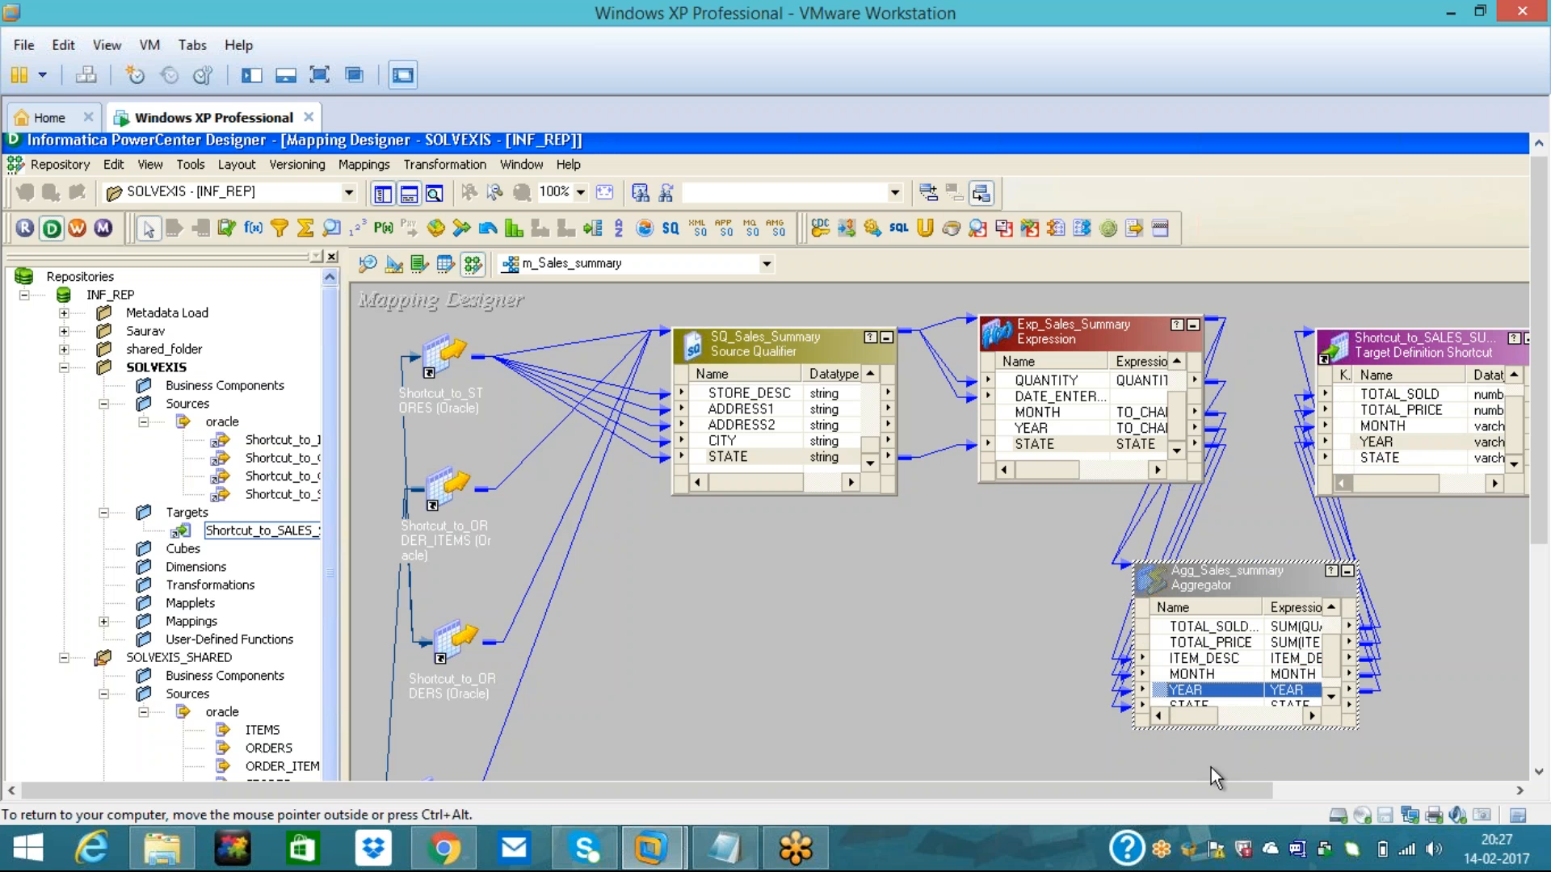
{"action": "left_click", "coordinate": [1330, 695]}
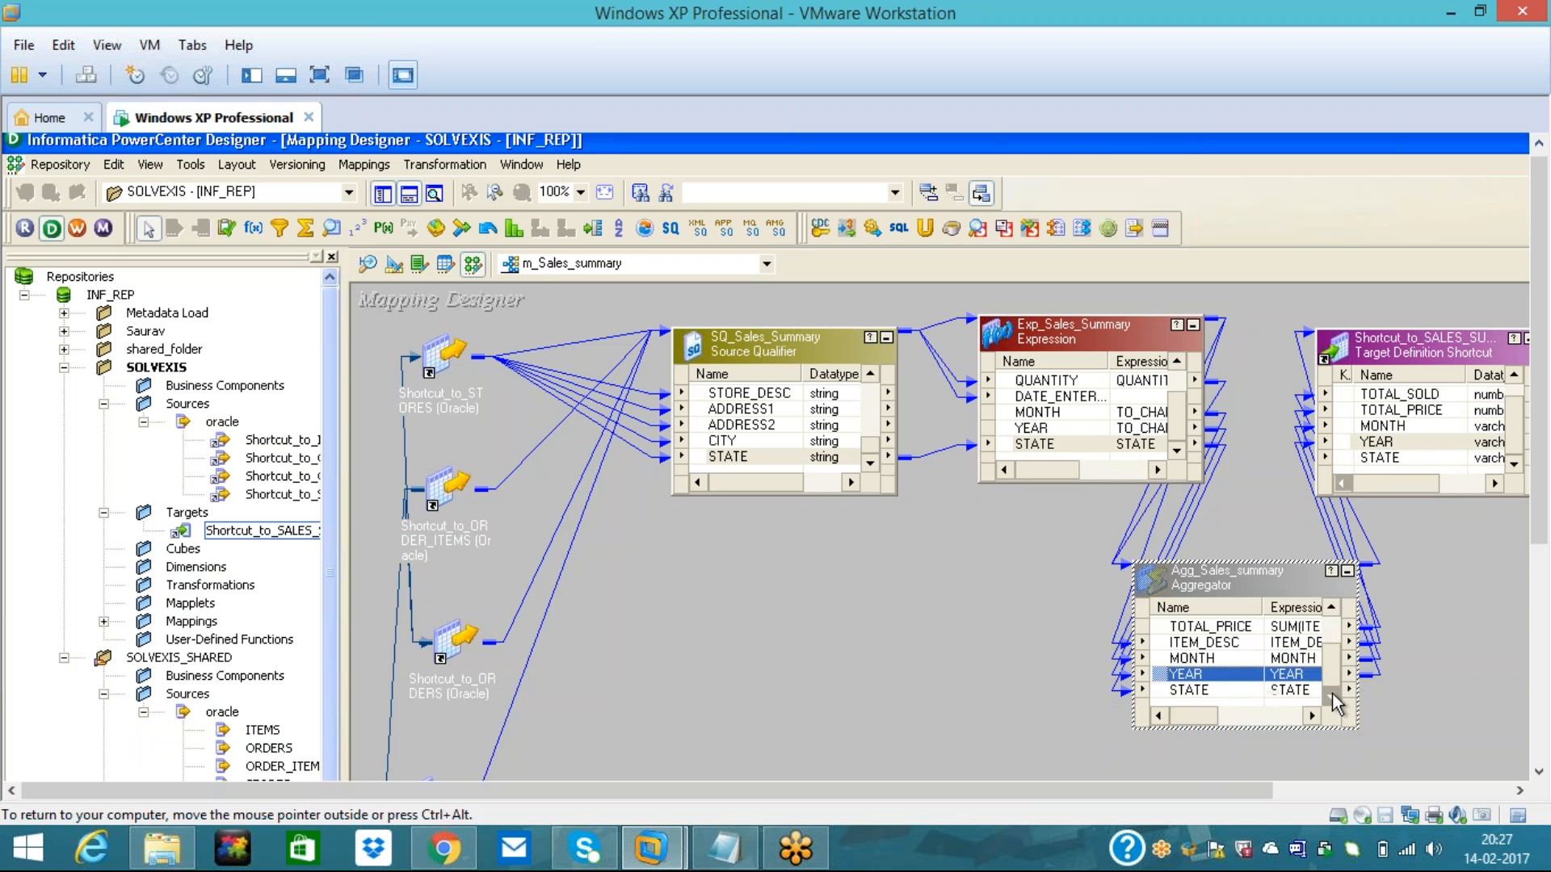
{"action": "left_click", "coordinate": [1163, 691]}
{"action": "left_click_drag", "start_coordinate": [1163, 696], "coordinate": [1351, 458]}
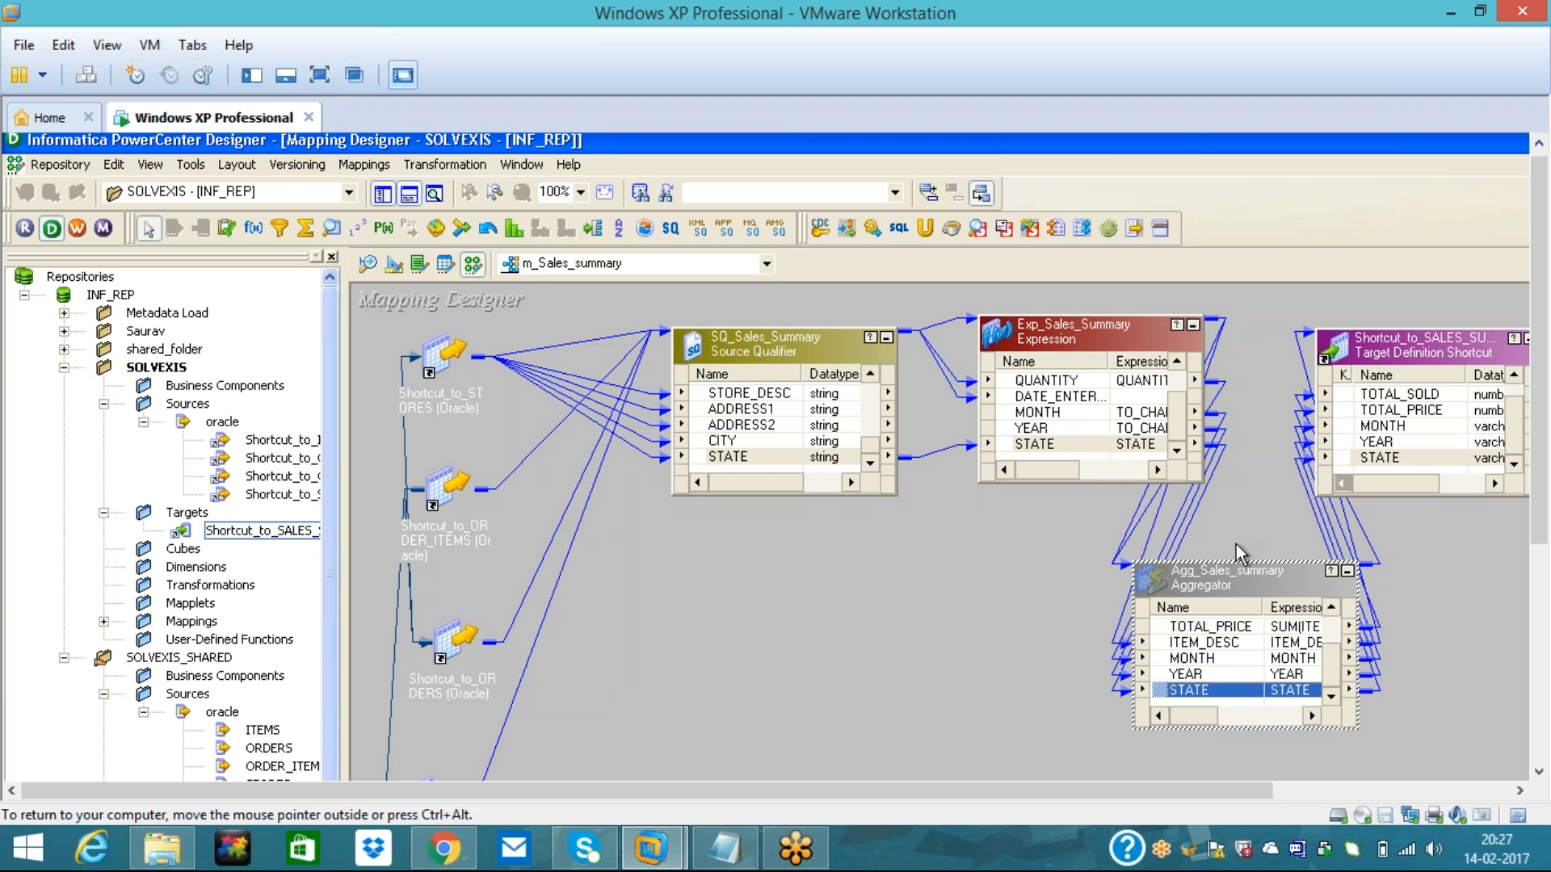
{"action": "left_click", "coordinate": [1247, 516]}
{"action": "left_click_drag", "start_coordinate": [1539, 501], "coordinate": [1545, 672]}
- Save m_Sales_summary with Ctrl+S and confirm the output log reports it VALID
{"action": "key", "text": "ctrl+s"}
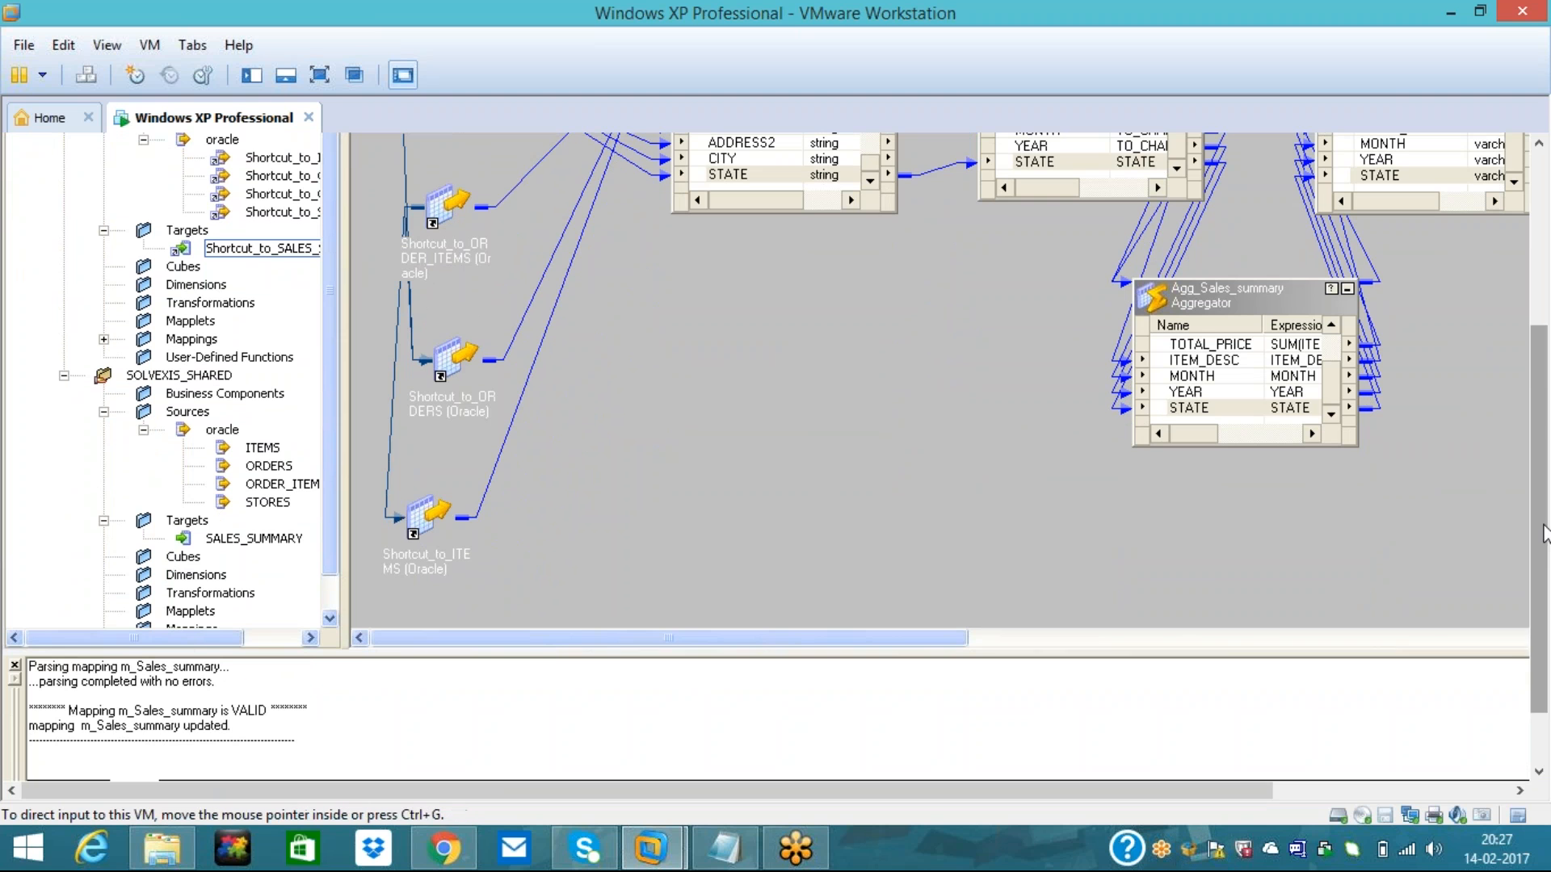
{"action": "scroll", "coordinate": [1543, 594], "scroll_direction": "down", "scroll_amount": 2}
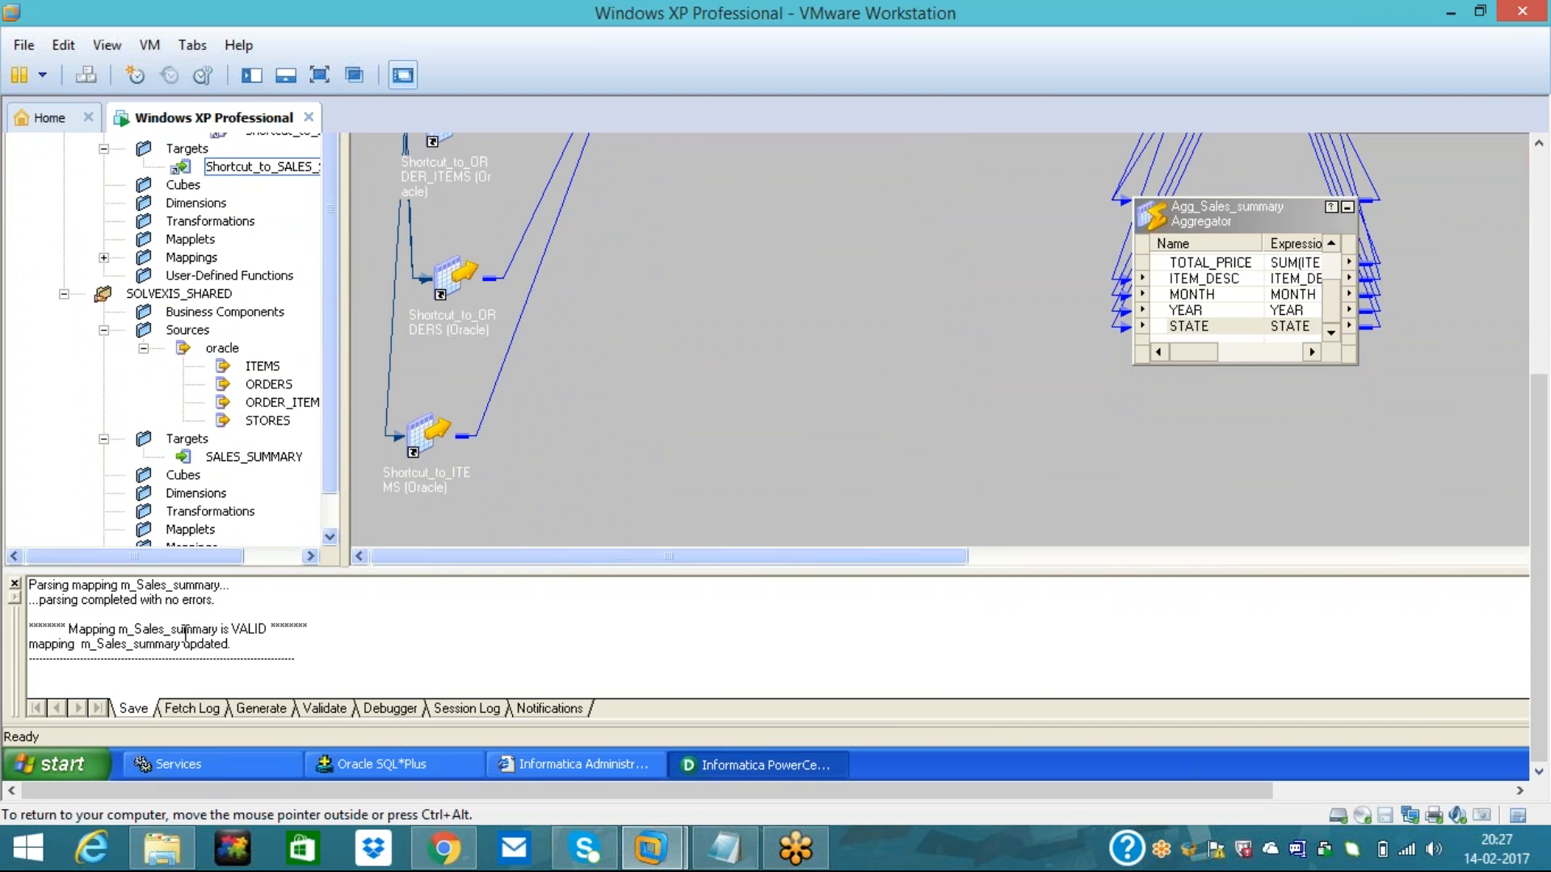
{"action": "key", "text": "ctrl+alt"}
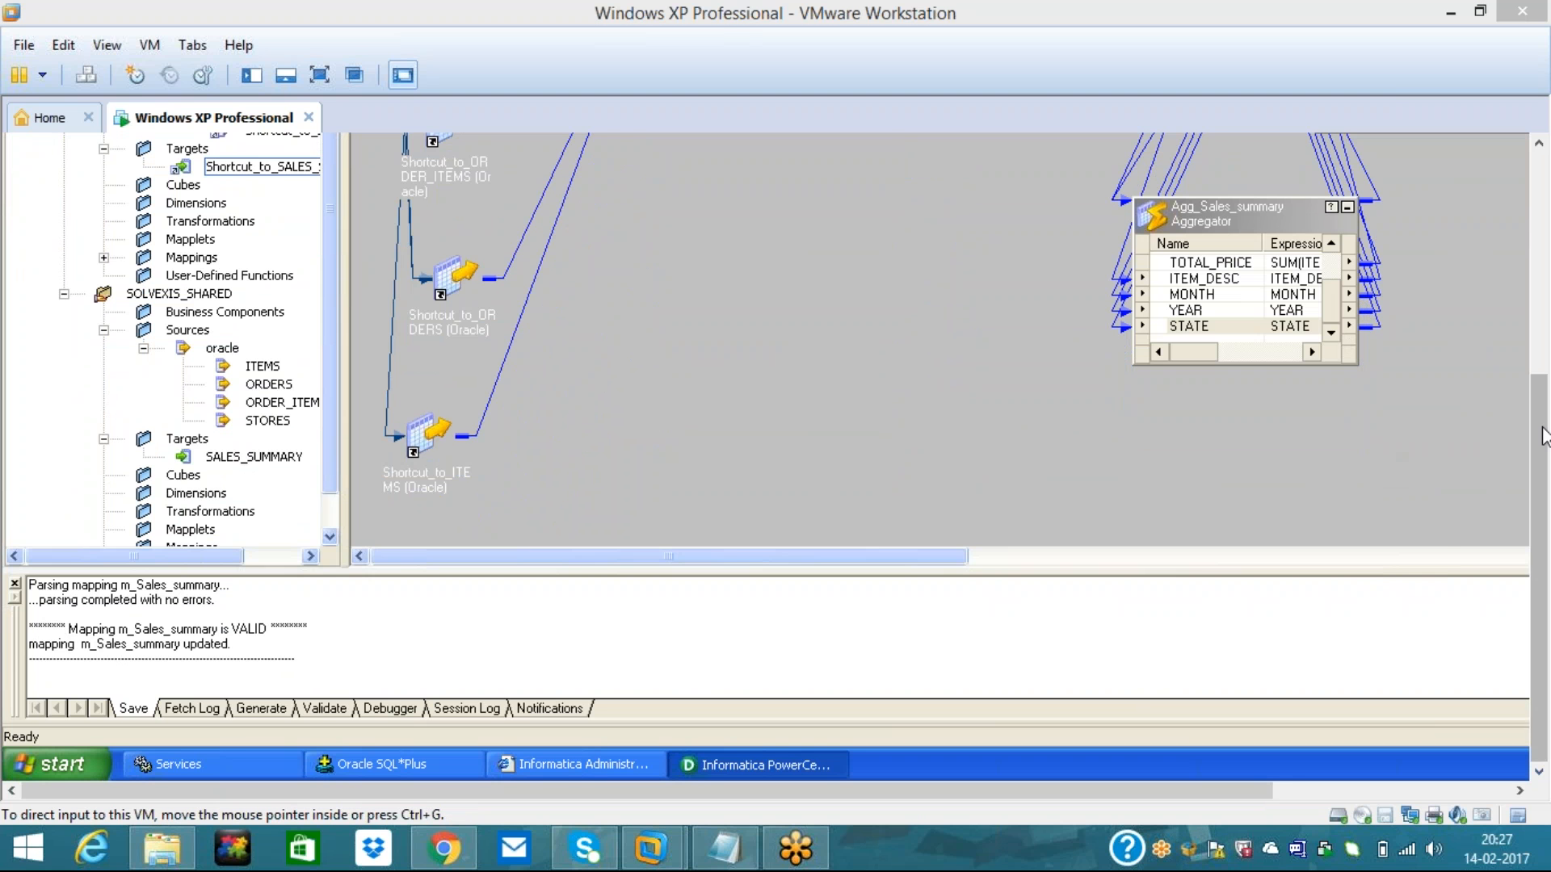
{"action": "left_click_drag", "start_coordinate": [1539, 566], "coordinate": [1540, 518]}
{"action": "left_click_drag", "start_coordinate": [1542, 386], "coordinate": [1544, 268]}
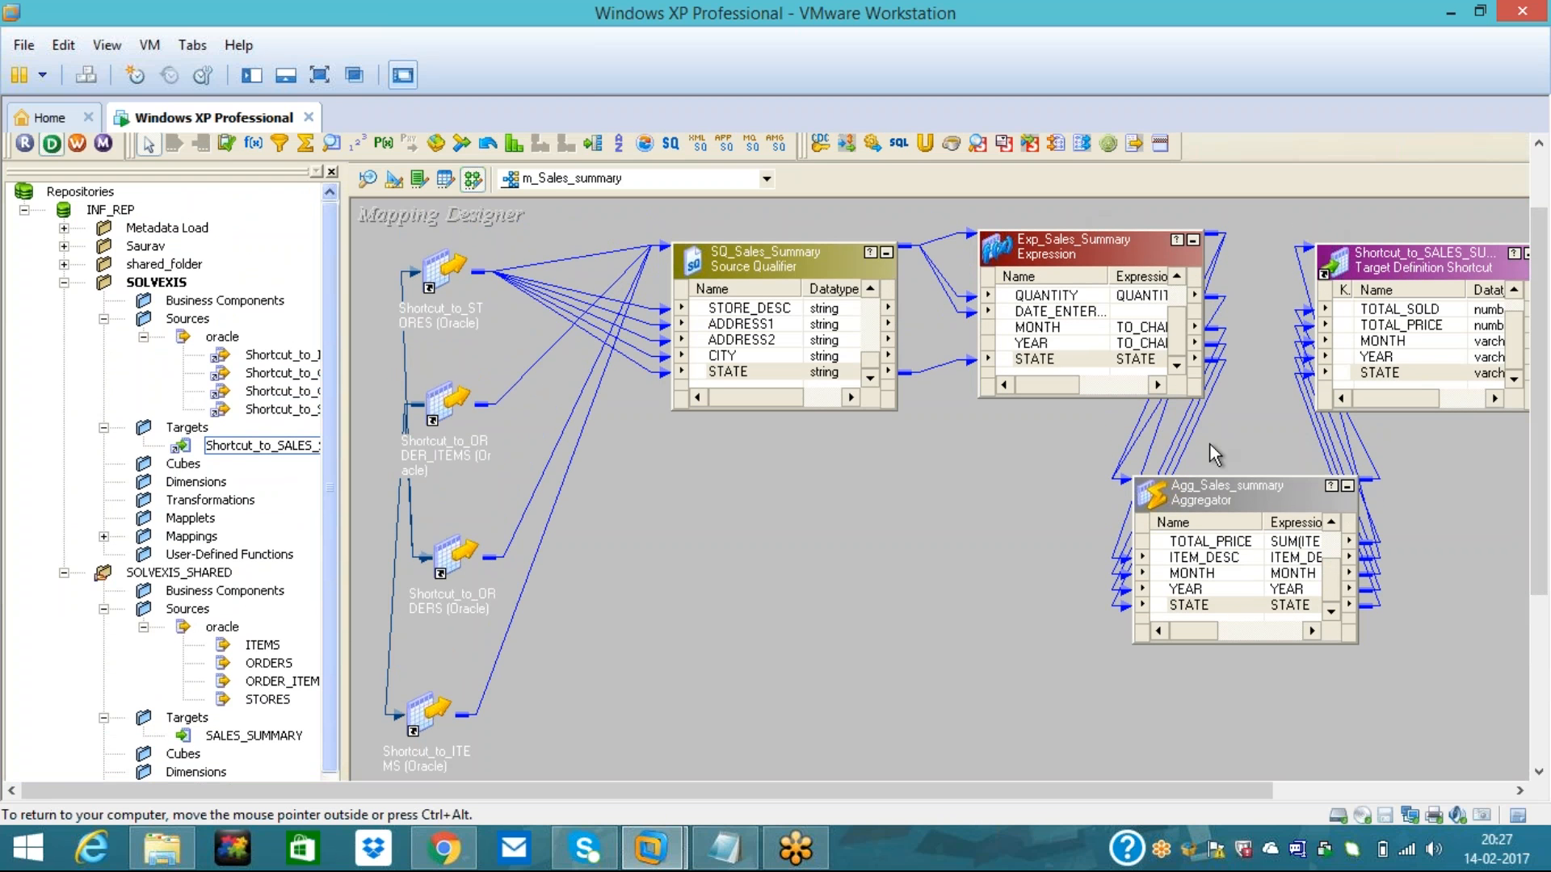